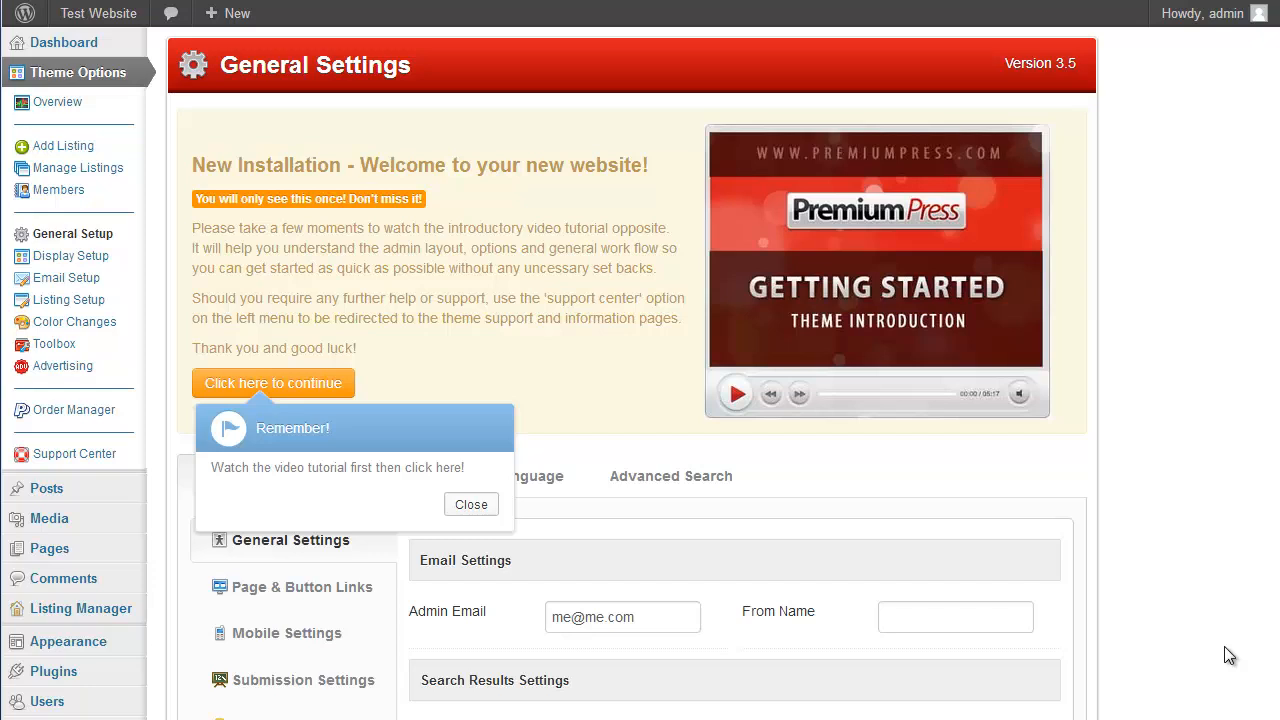
# Dismiss the Remember! tooltip and review the Page & Button Links, Mobile and Submission sections of General Settings, returning to the first section
pyautogui.click(472, 504)
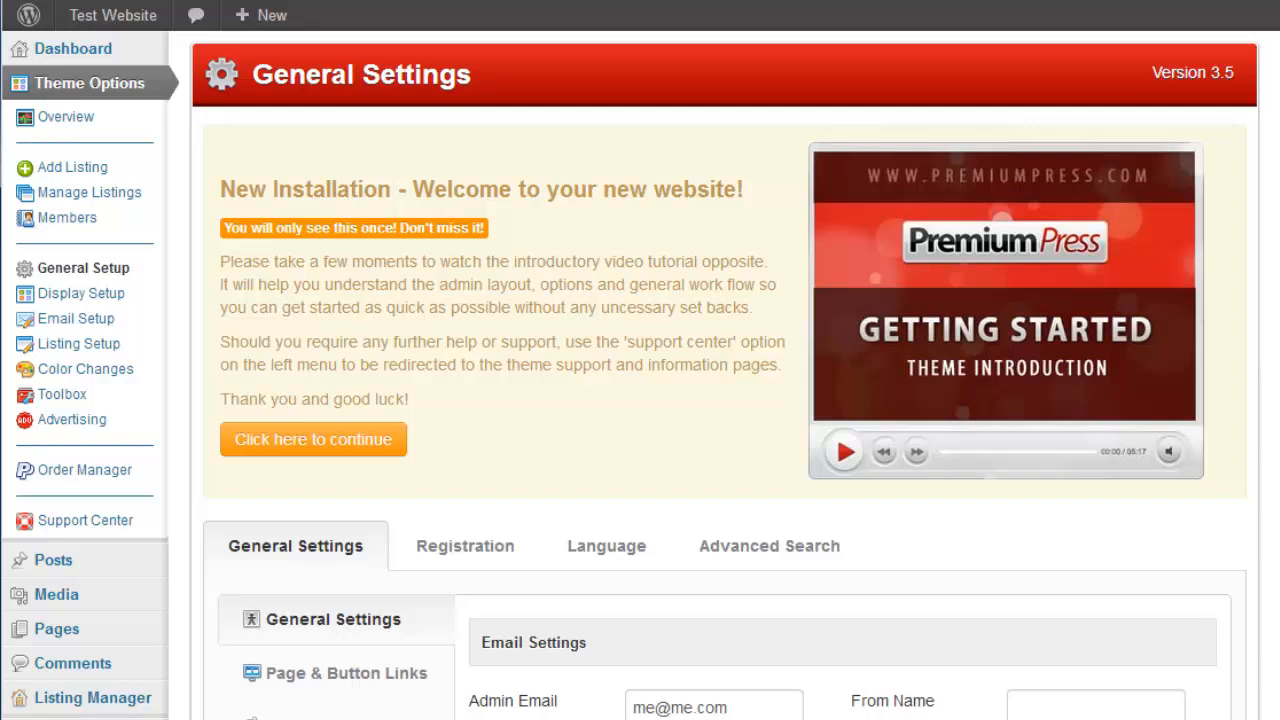
pyautogui.scroll(-5, 720, 400)
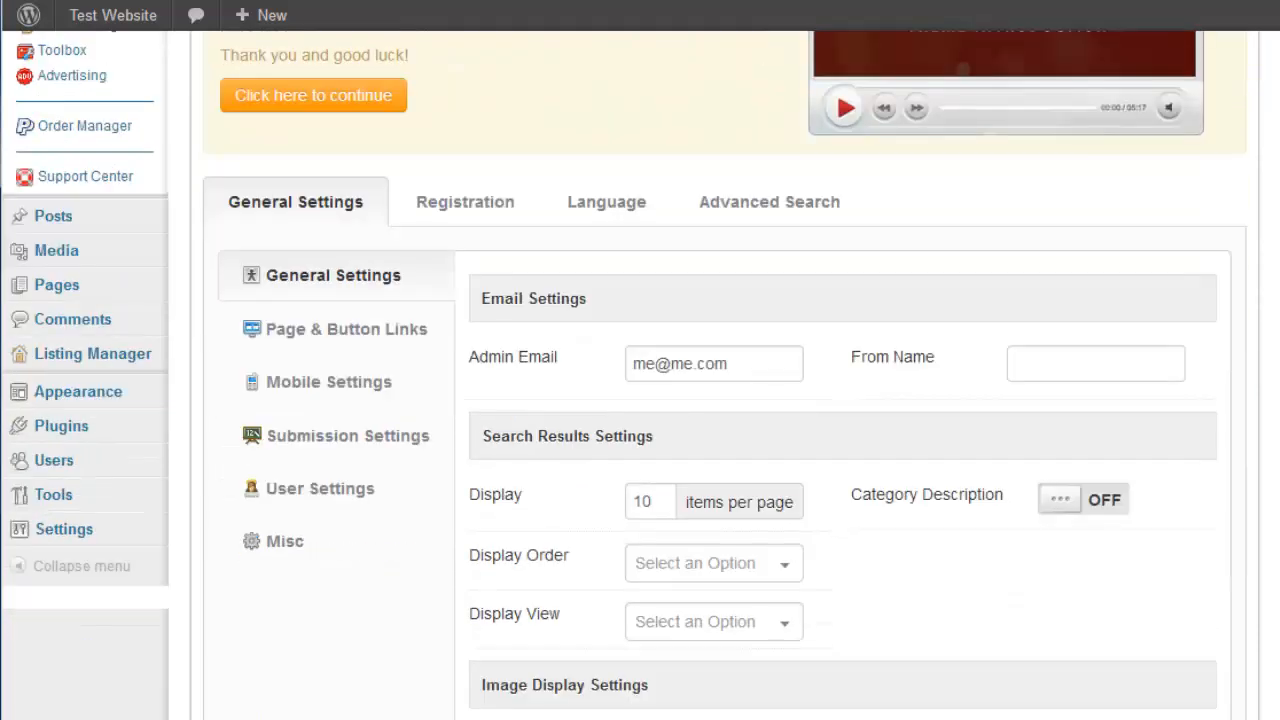
pyautogui.scroll(1, 720, 400)
pyautogui.click(345, 333)
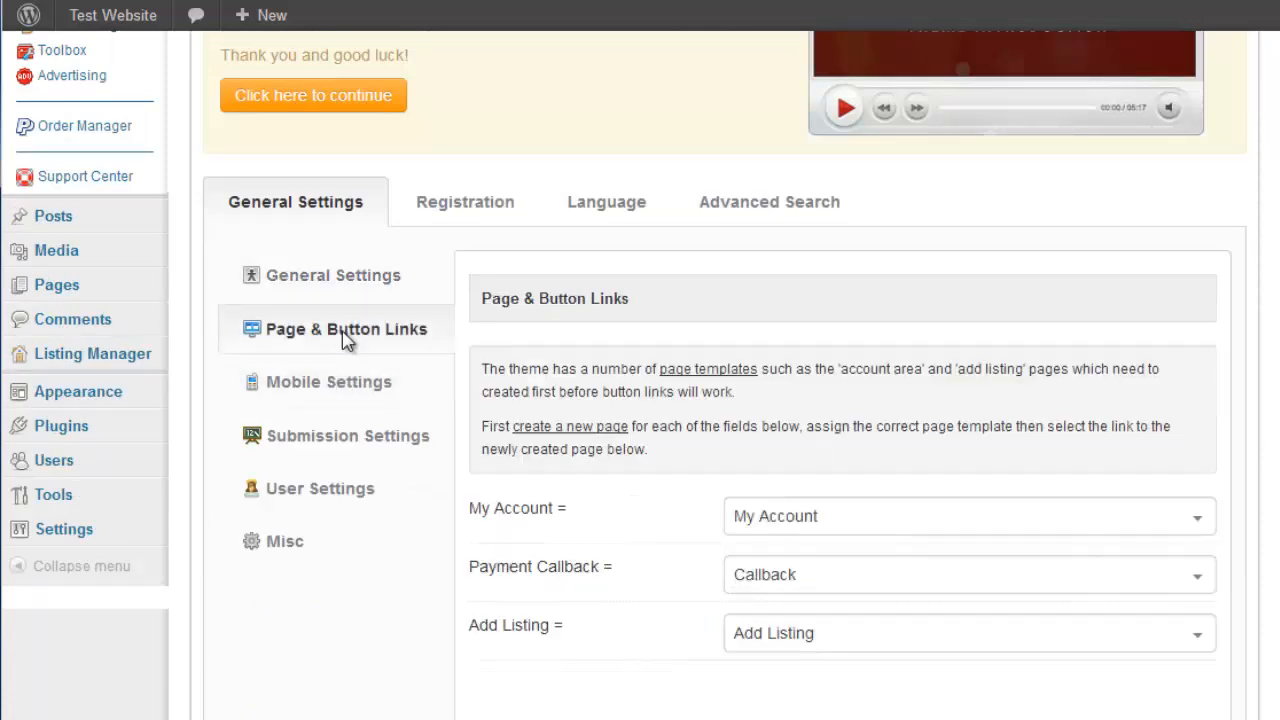
pyautogui.click(358, 382)
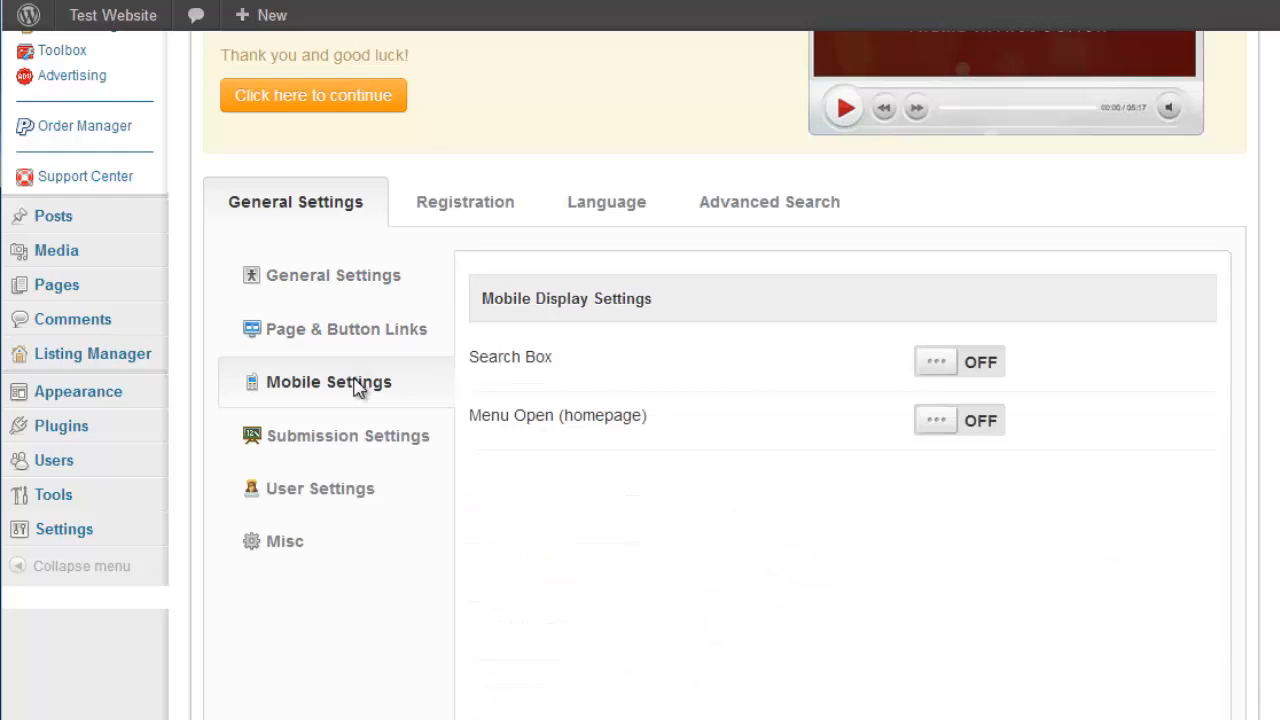
pyautogui.click(350, 444)
pyautogui.scroll(2, 360, 435)
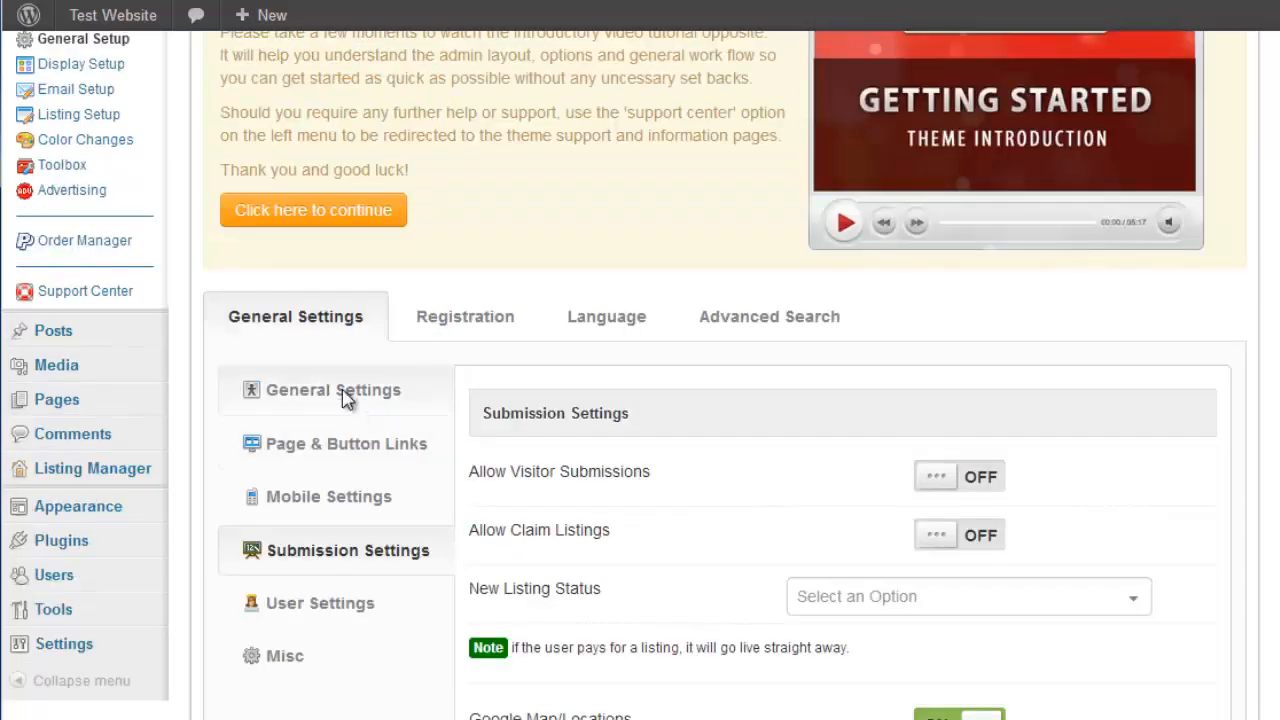
pyautogui.click(345, 392)
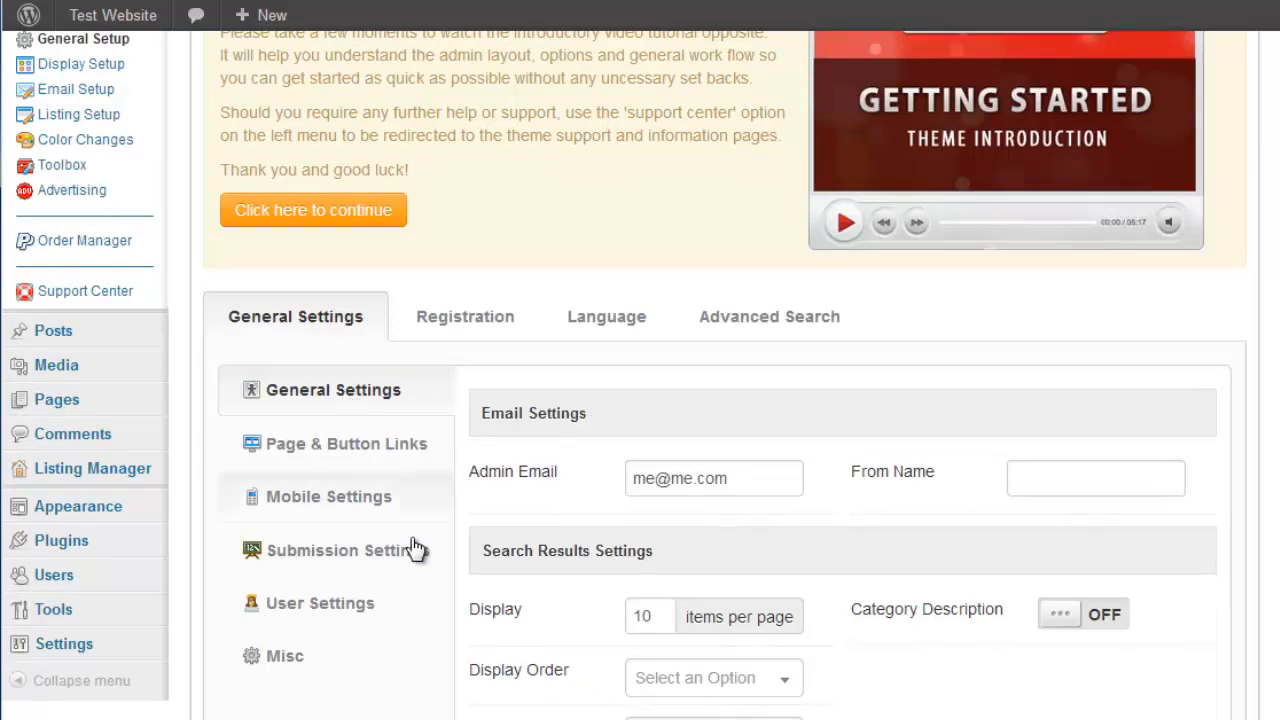
# Look through the Registration, Language and Advanced Search settings, ending back on General Settings
pyautogui.scroll(3, 486, 591)
pyautogui.click(476, 576)
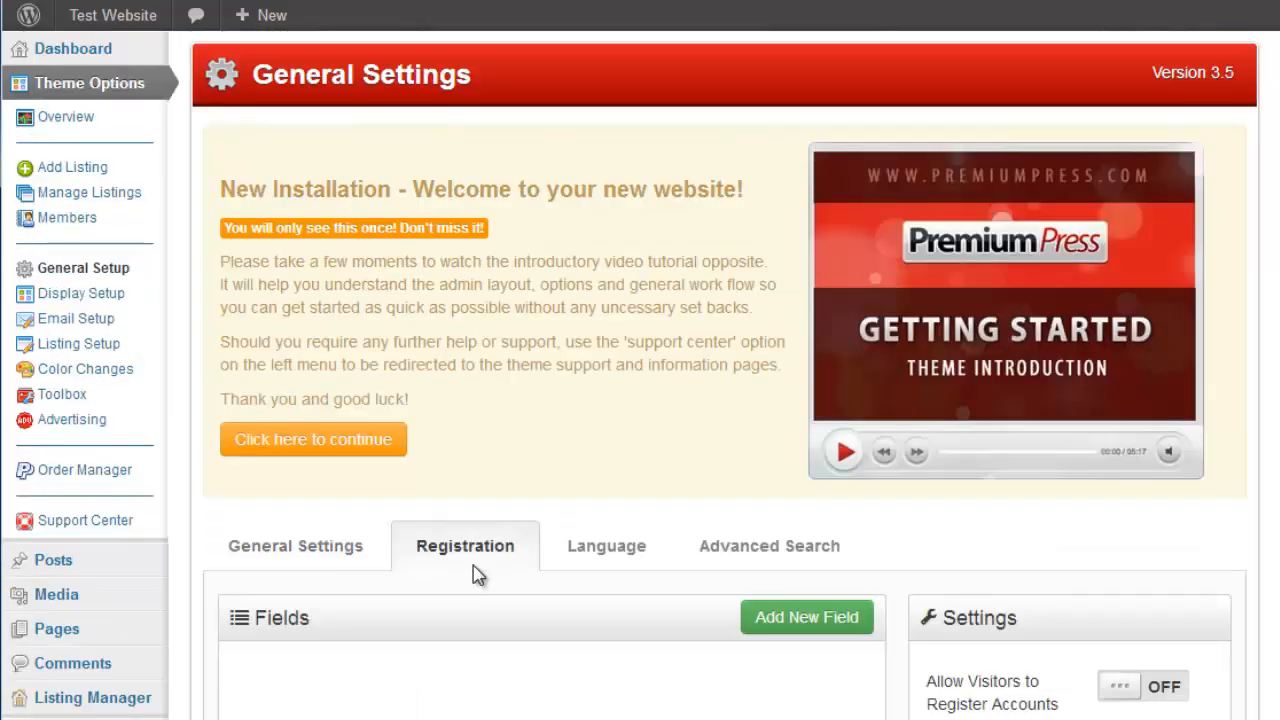
pyautogui.scroll(-3, 478, 576)
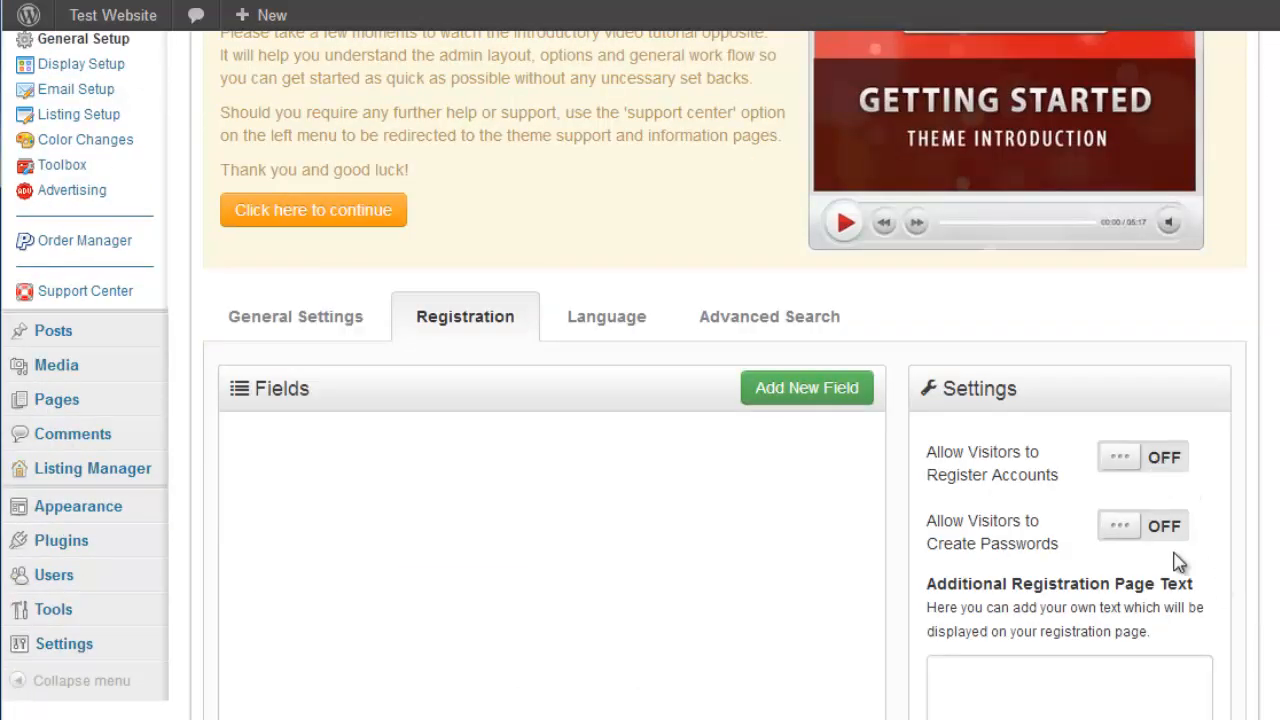
pyautogui.click(652, 333)
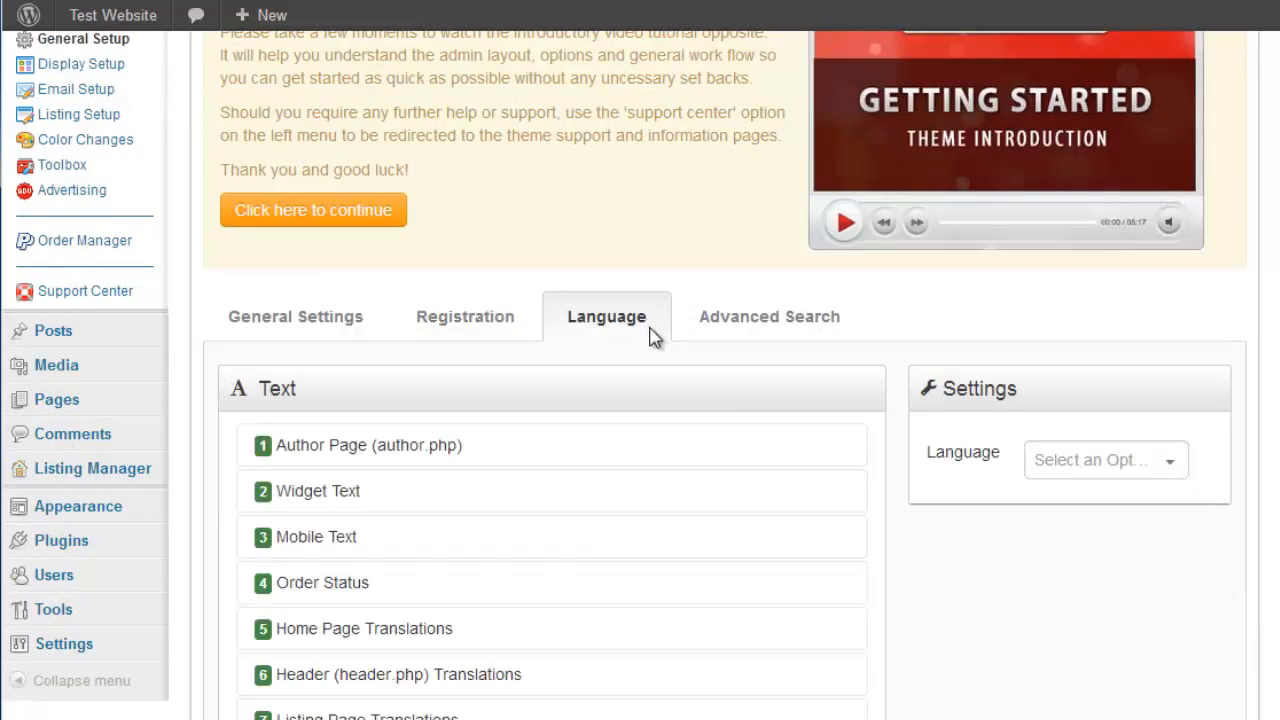
pyautogui.click(725, 336)
pyautogui.click(297, 303)
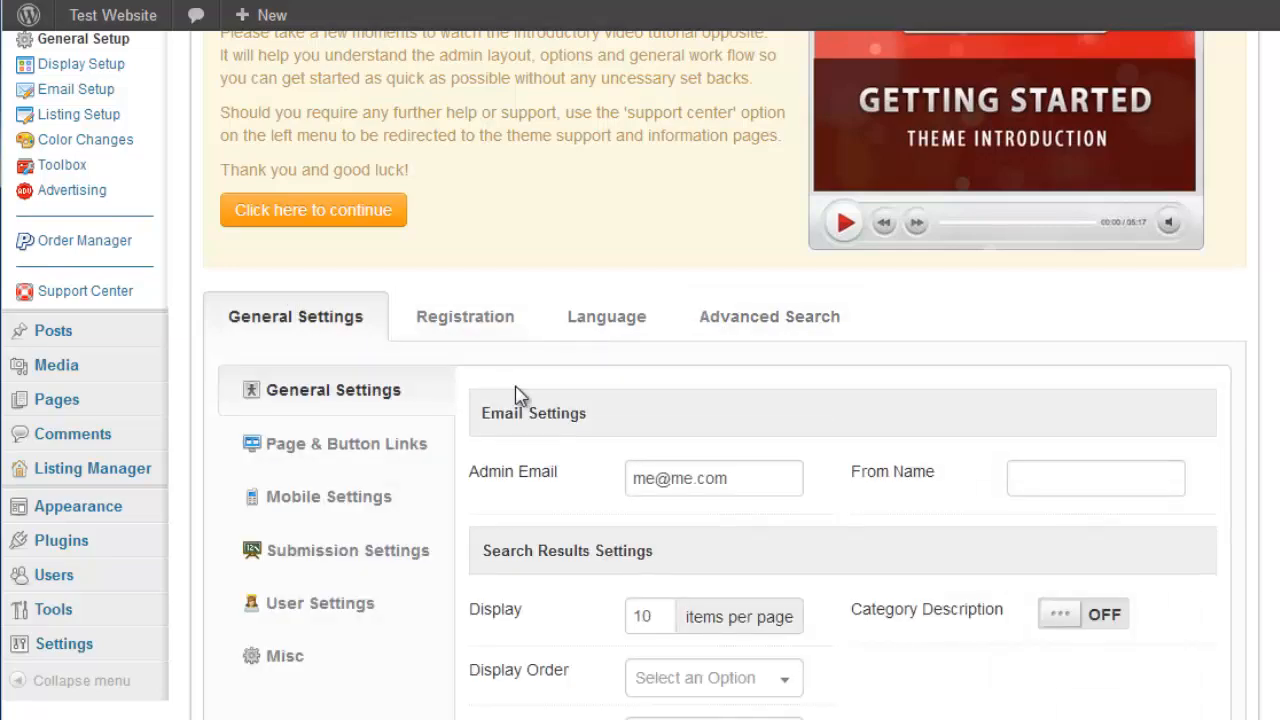
# Save the theme's general settings
pyautogui.scroll(3, 517, 397)
pyautogui.scroll(-1, 458, 432)
pyautogui.scroll(-9, 410, 502)
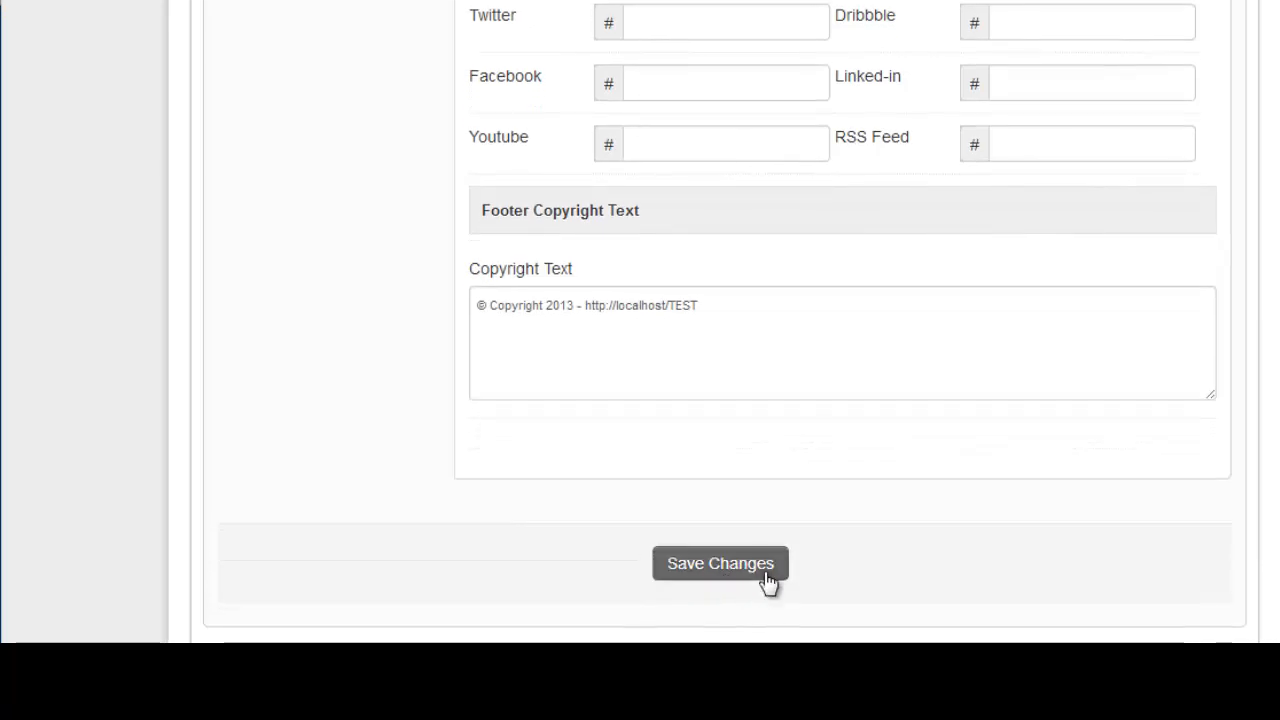
pyautogui.click(763, 573)
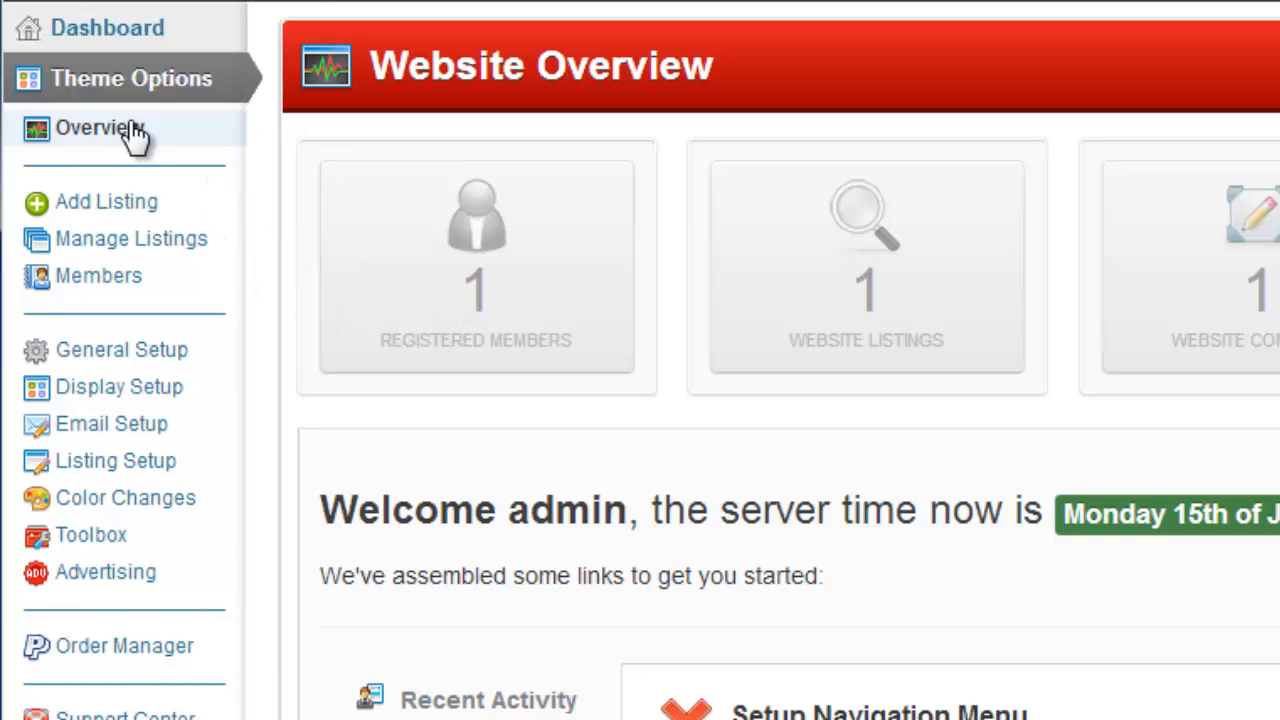
# Open the theme's website overview and review its setup checklist
pyautogui.click(137, 138)
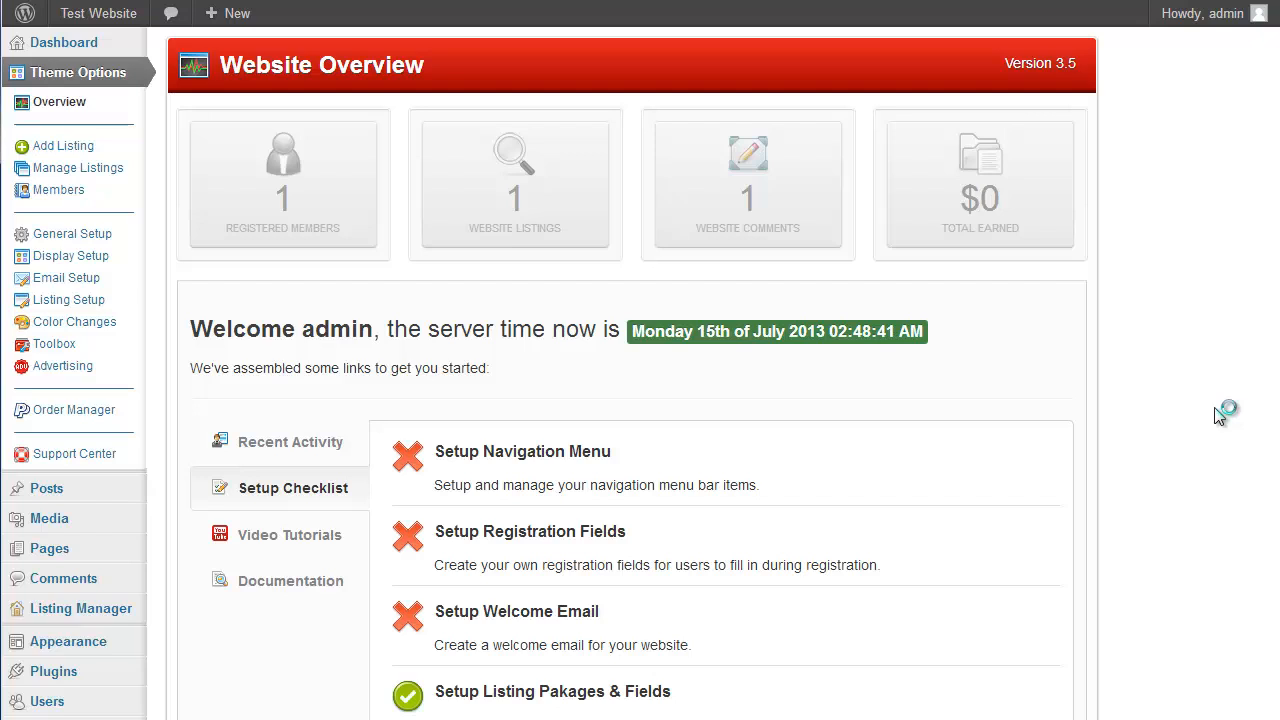
pyautogui.scroll(-1, 1218, 416)
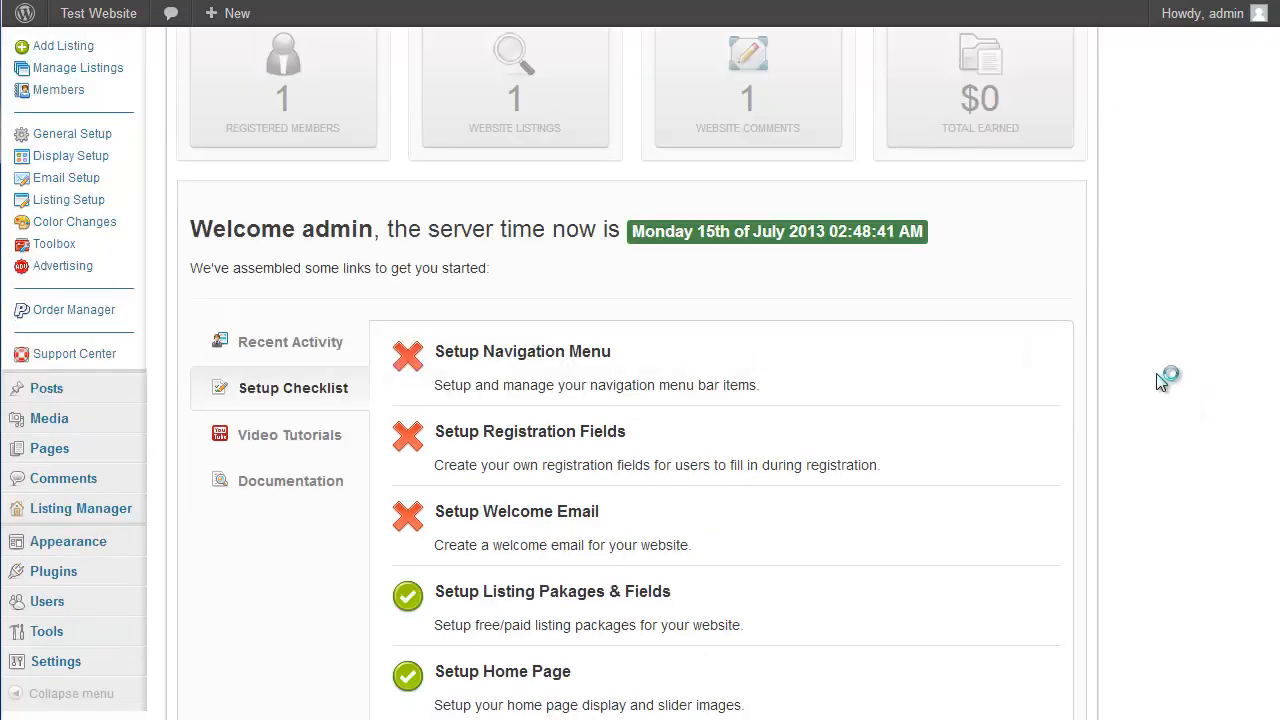
pyautogui.scroll(-1, 1130, 395)
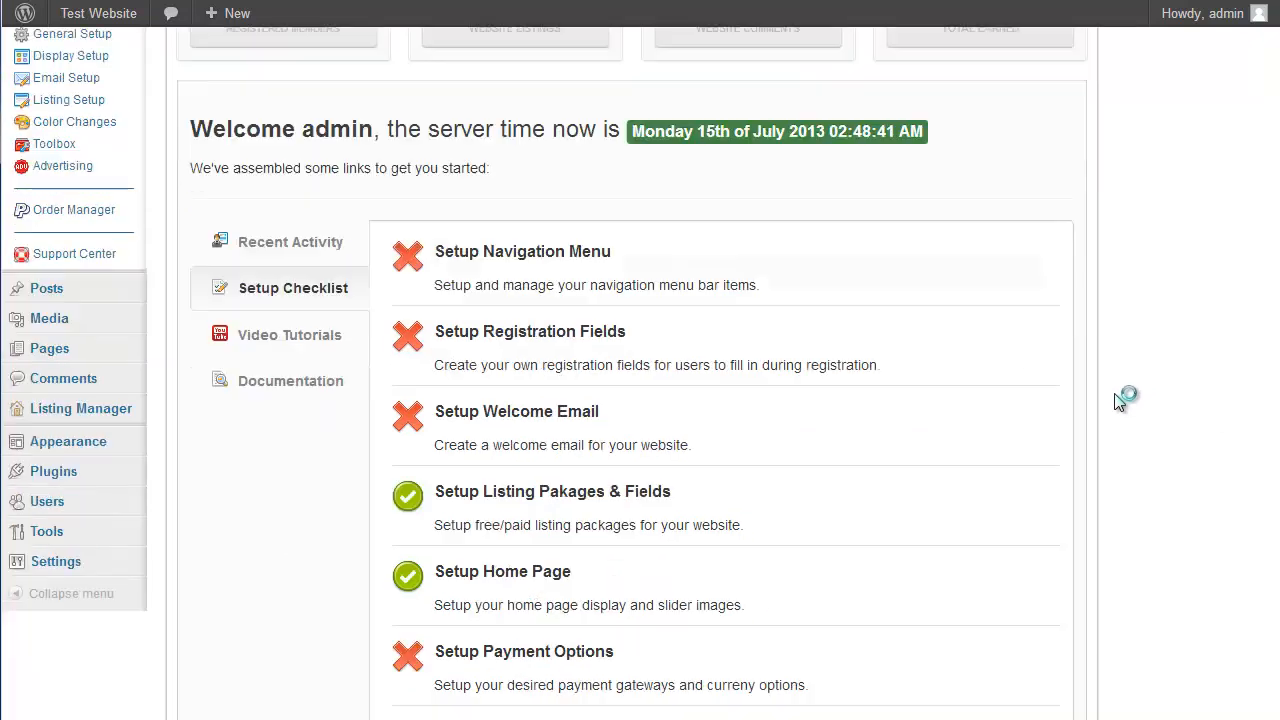
# Check the public site's home page against the Setup Navigation Menu checklist item and return to the checklist
pyautogui.click(510, 255)
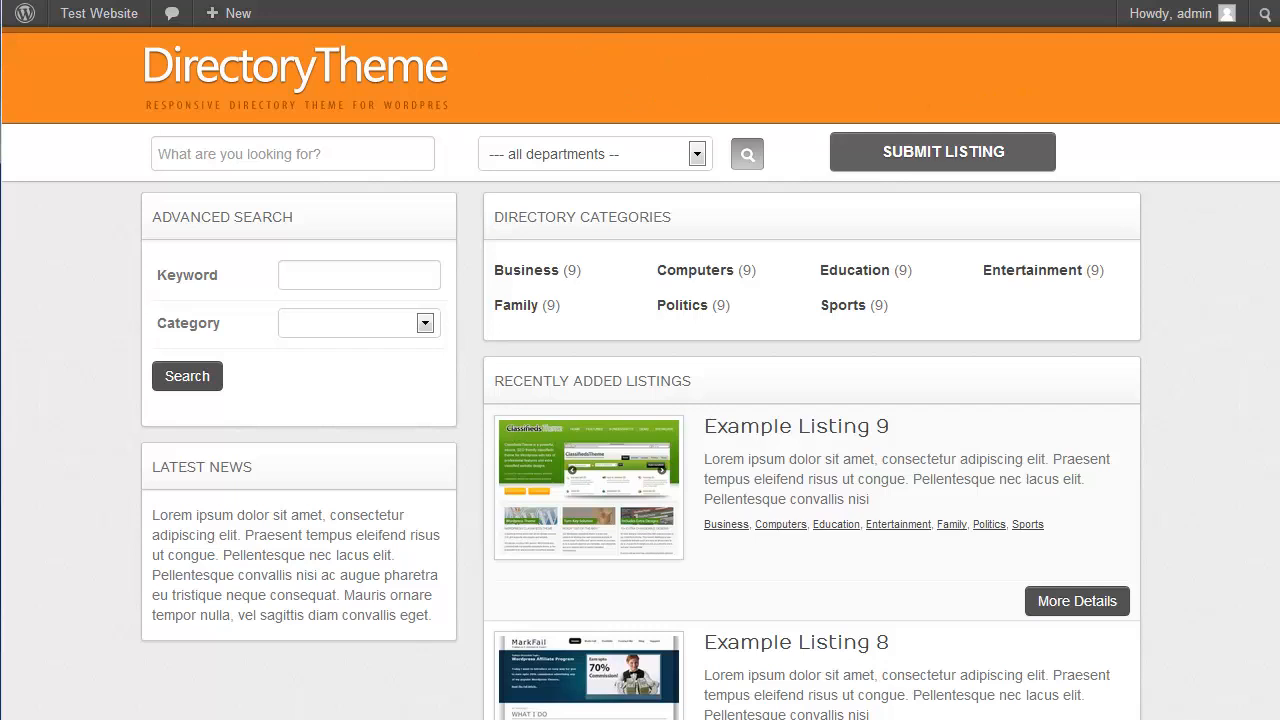
pyautogui.hotkey('ctrl', 'Tab')
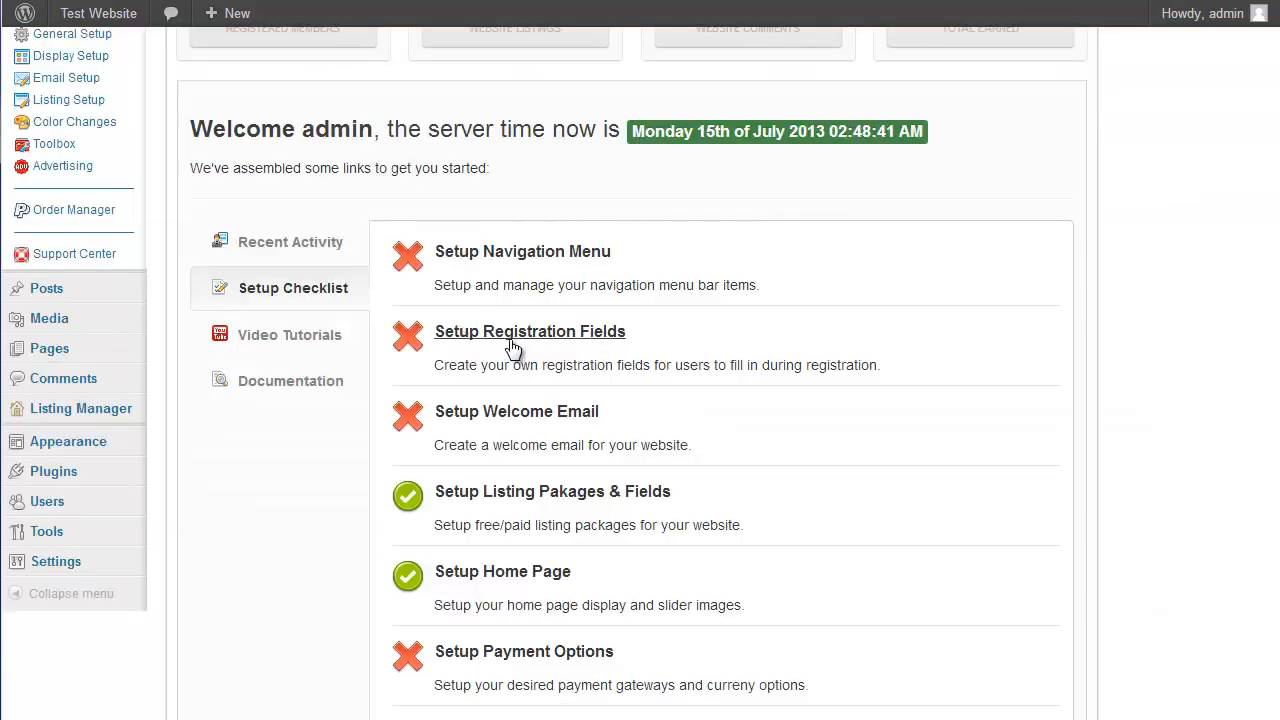
pyautogui.hotkey('ctrl', 'Tab')
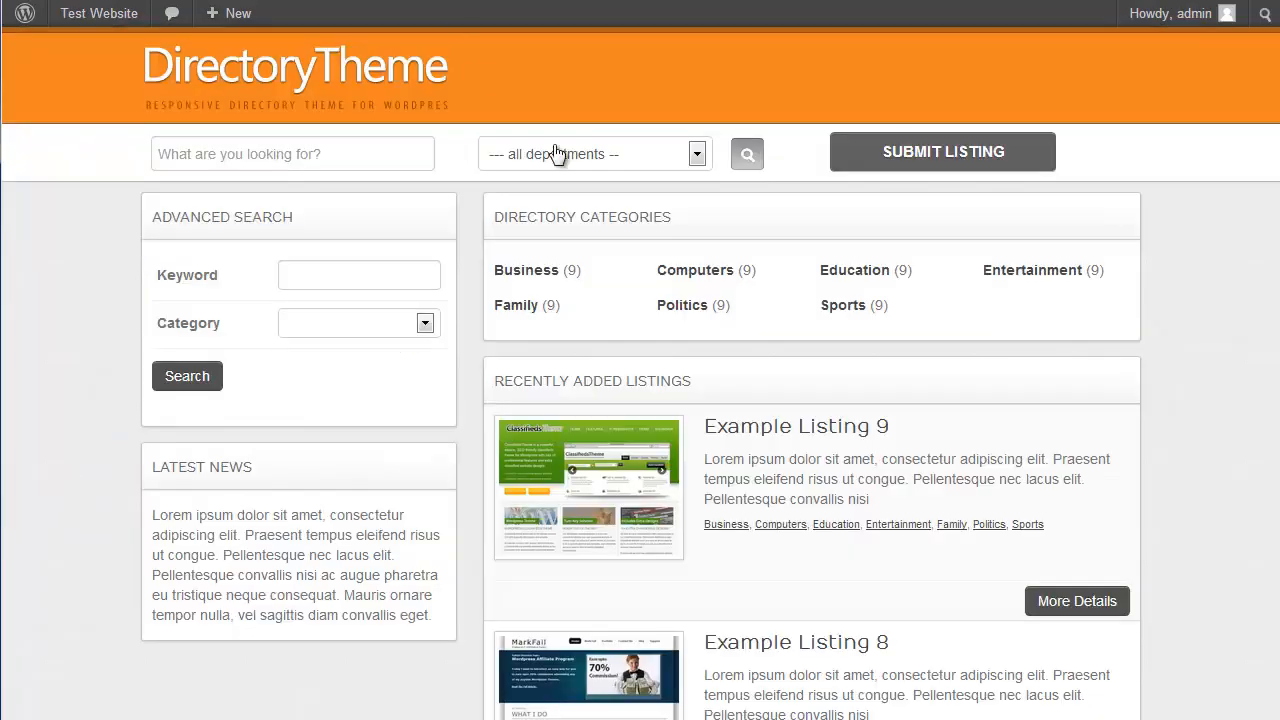
pyautogui.hotkey('ctrl', 'Tab')
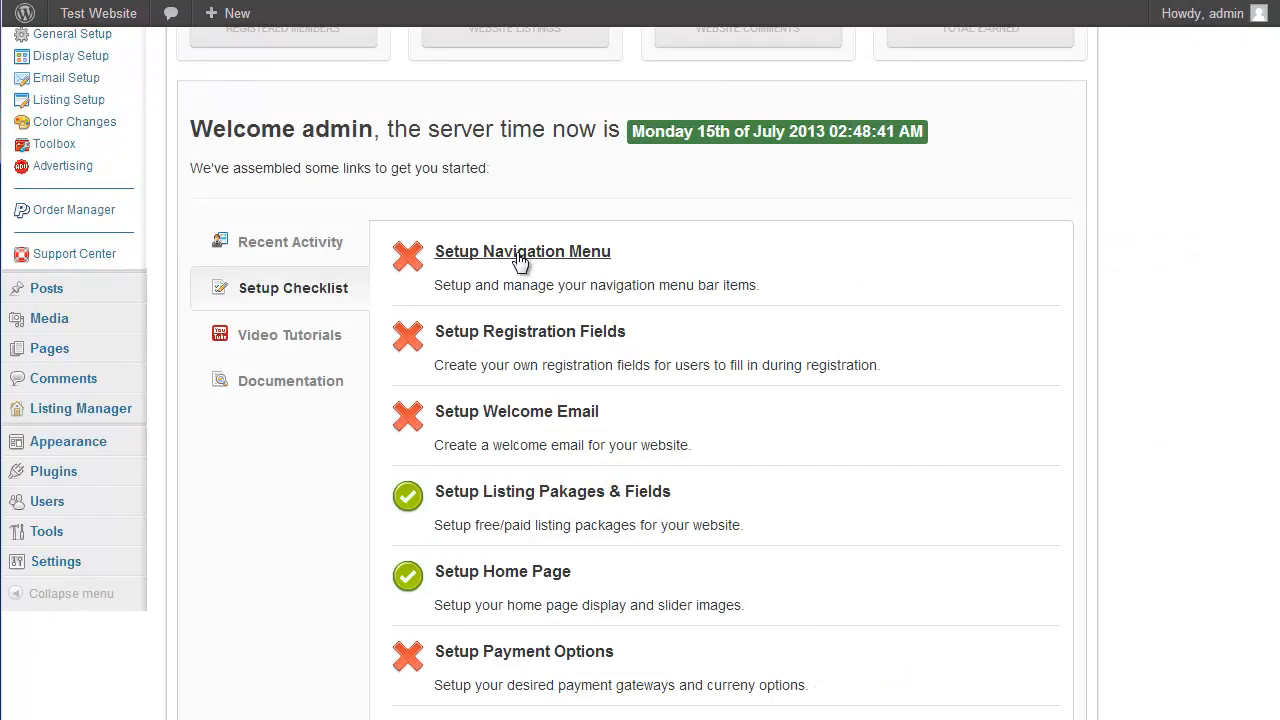
# Open the Setup Welcome Email item from the checklist and go back to the overview
pyautogui.scroll(-1, 730, 302)
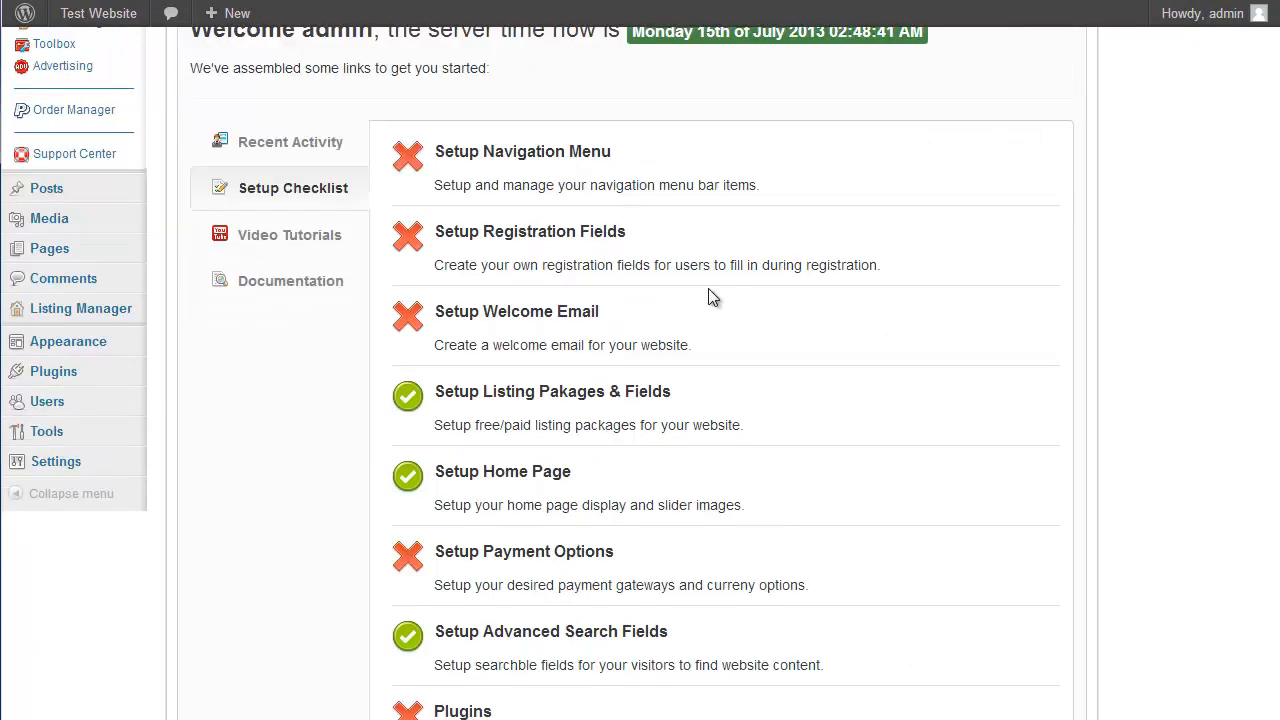
pyautogui.click(573, 318)
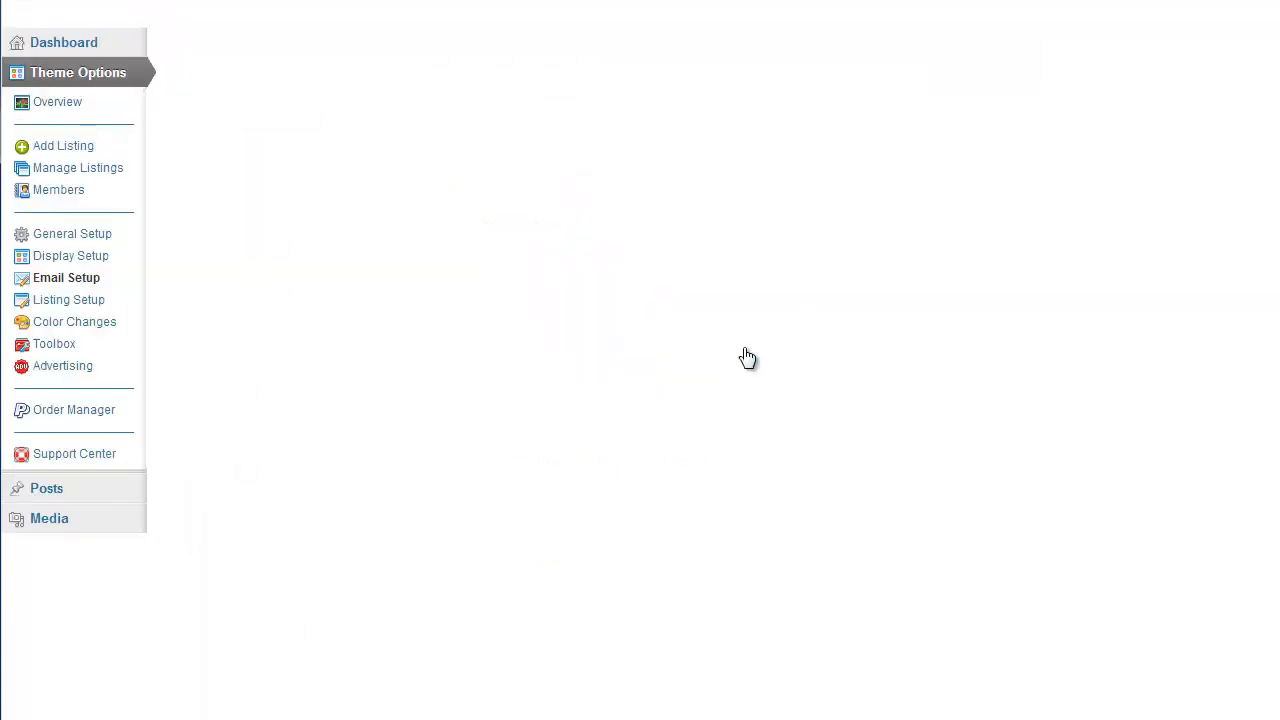
pyautogui.hotkey('alt', 'Left')
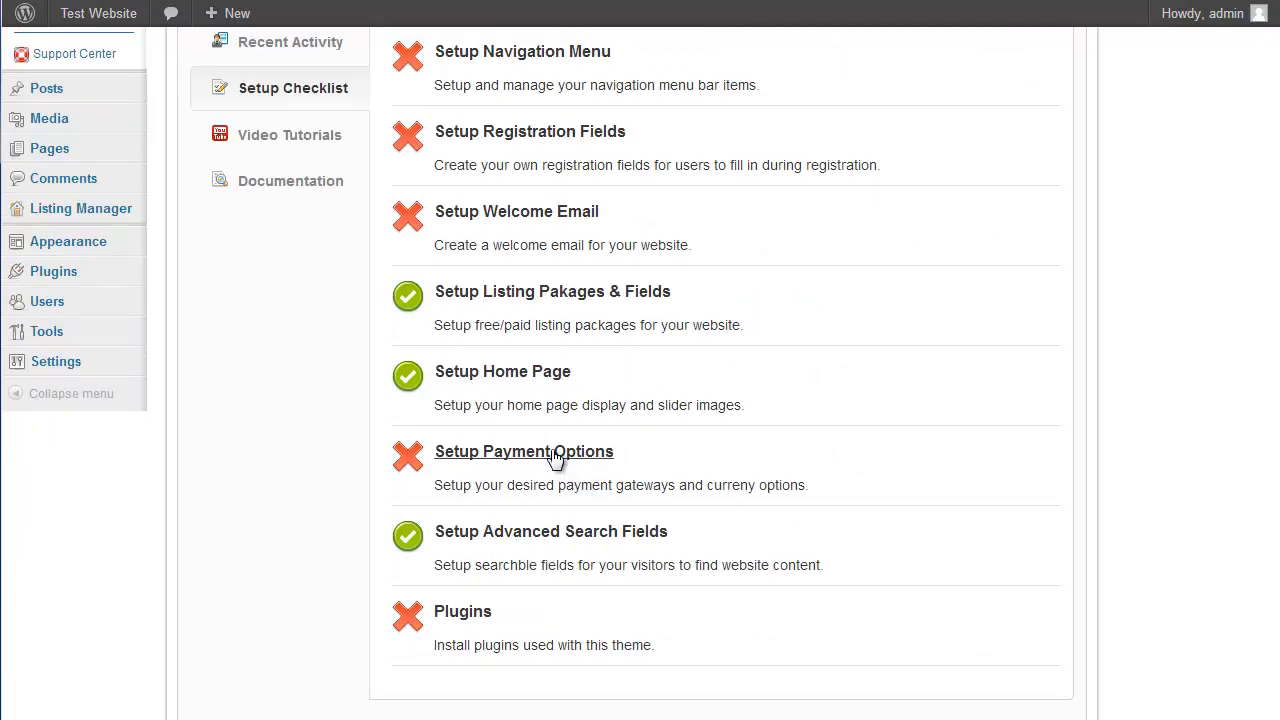
# Open the checklist's Plugins item and review the useful plugins offered in the Toolbox
pyautogui.click(455, 616)
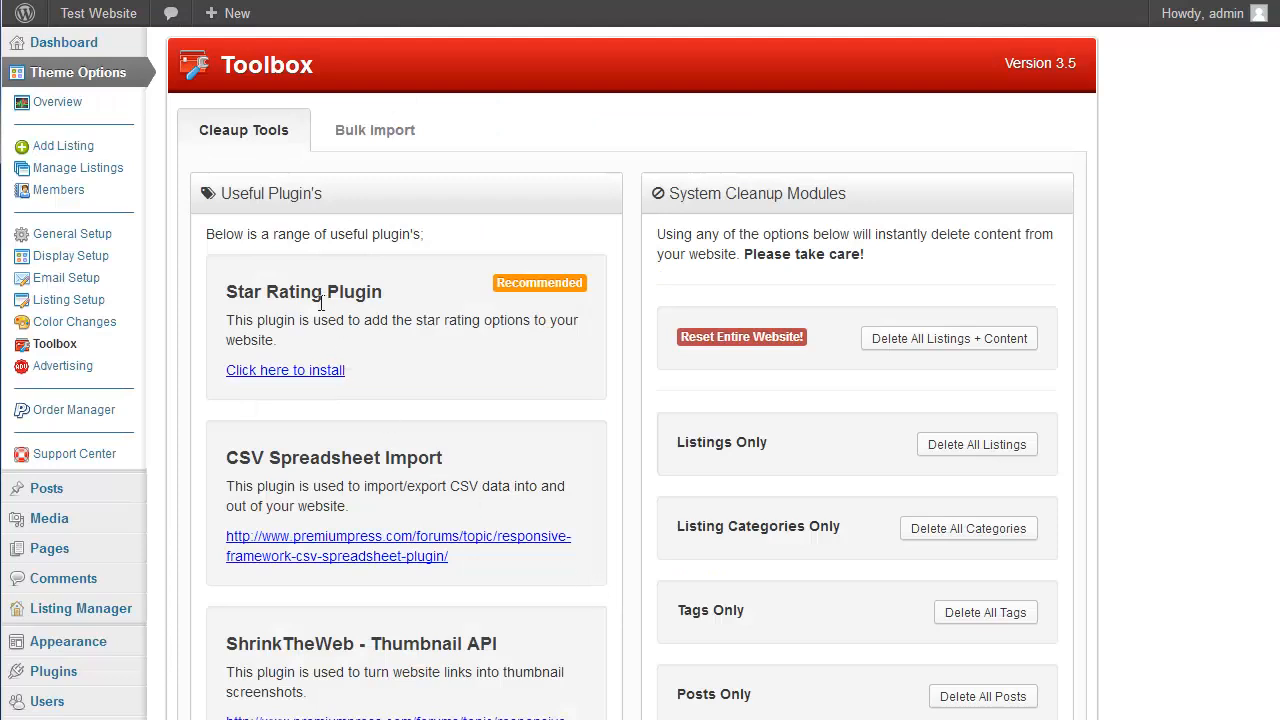
pyautogui.scroll(-1, 382, 440)
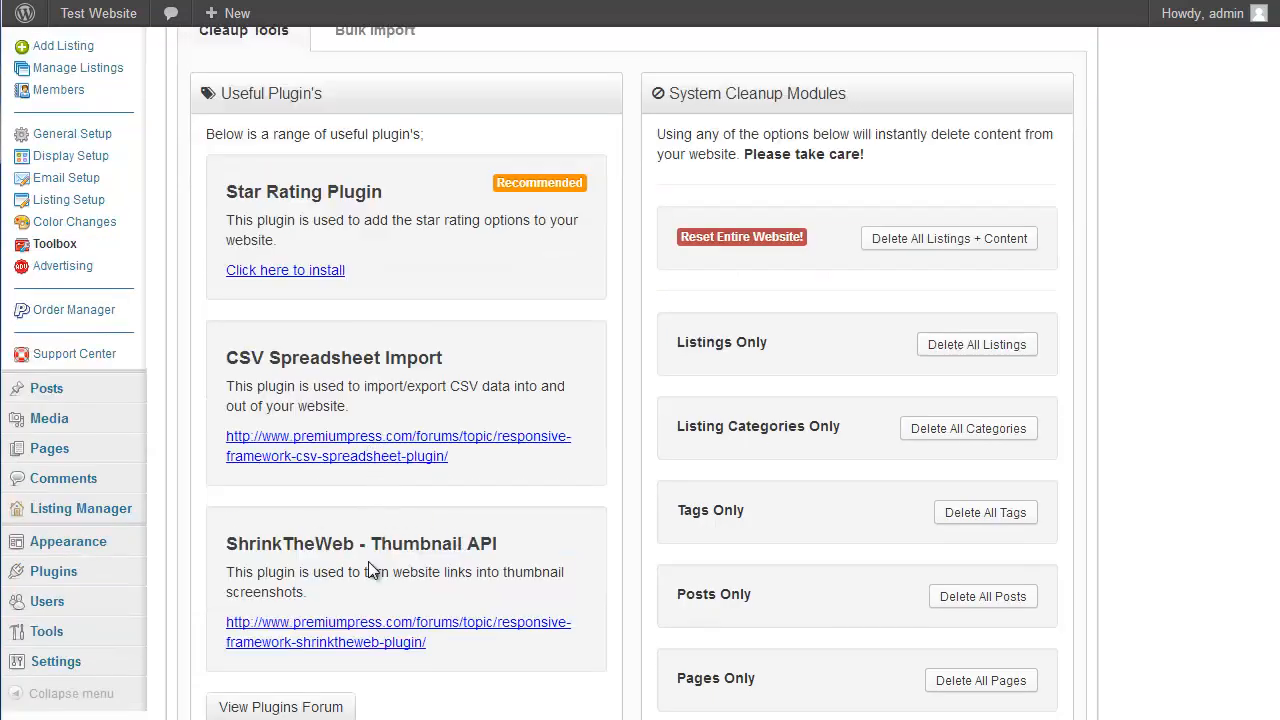
pyautogui.scroll(1, 274, 432)
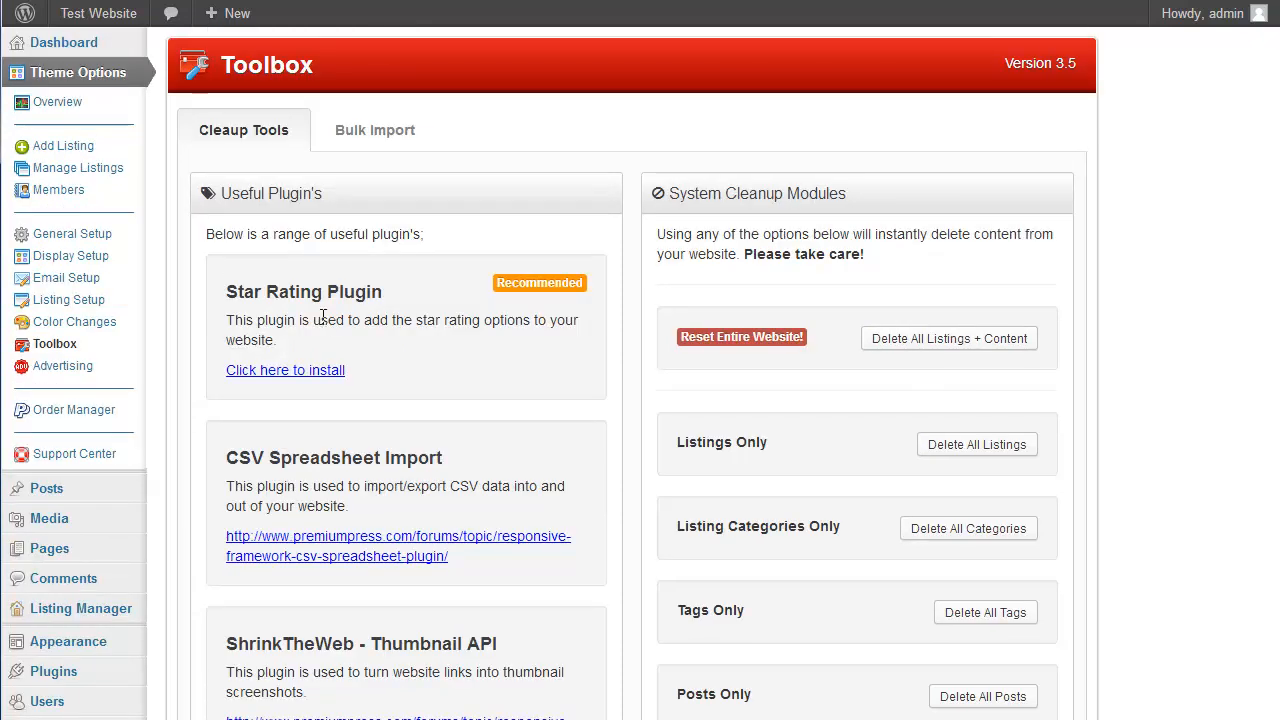
# Return to the website overview and look over the whole page
pyautogui.click(52, 111)
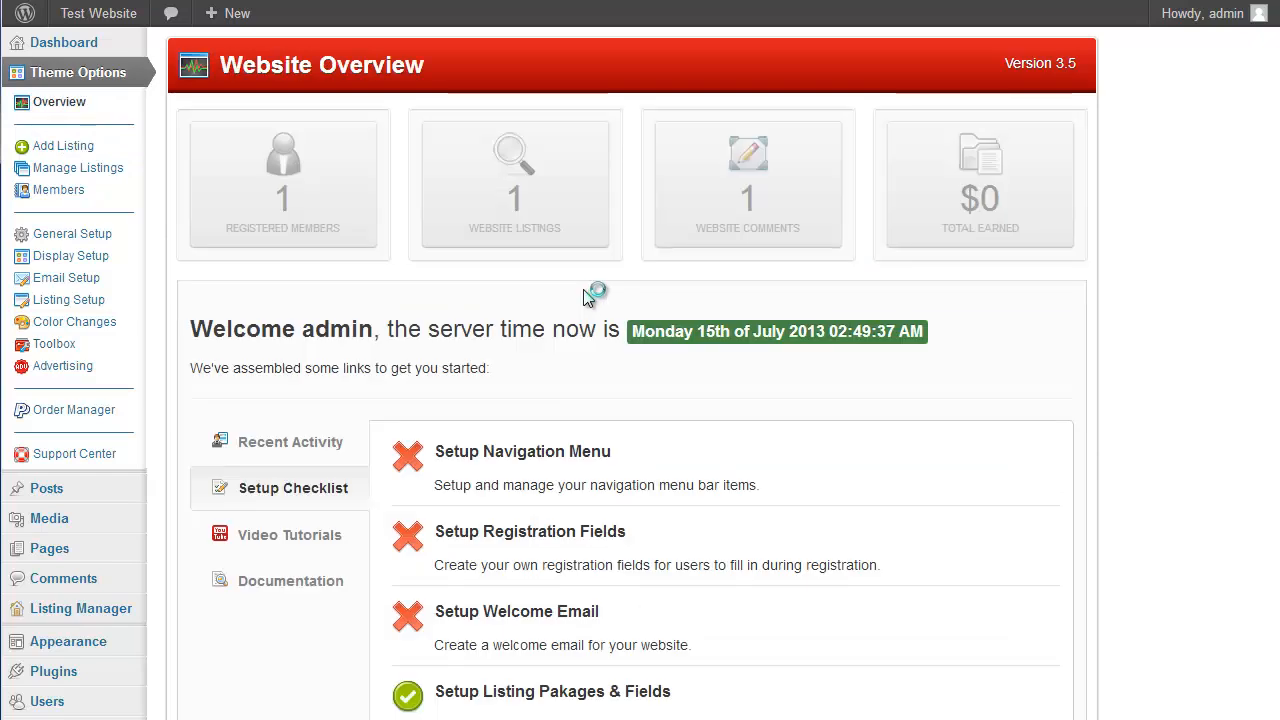
pyautogui.scroll(-2, 470, 320)
pyautogui.scroll(-4, 540, 430)
pyautogui.scroll(6, 575, 485)
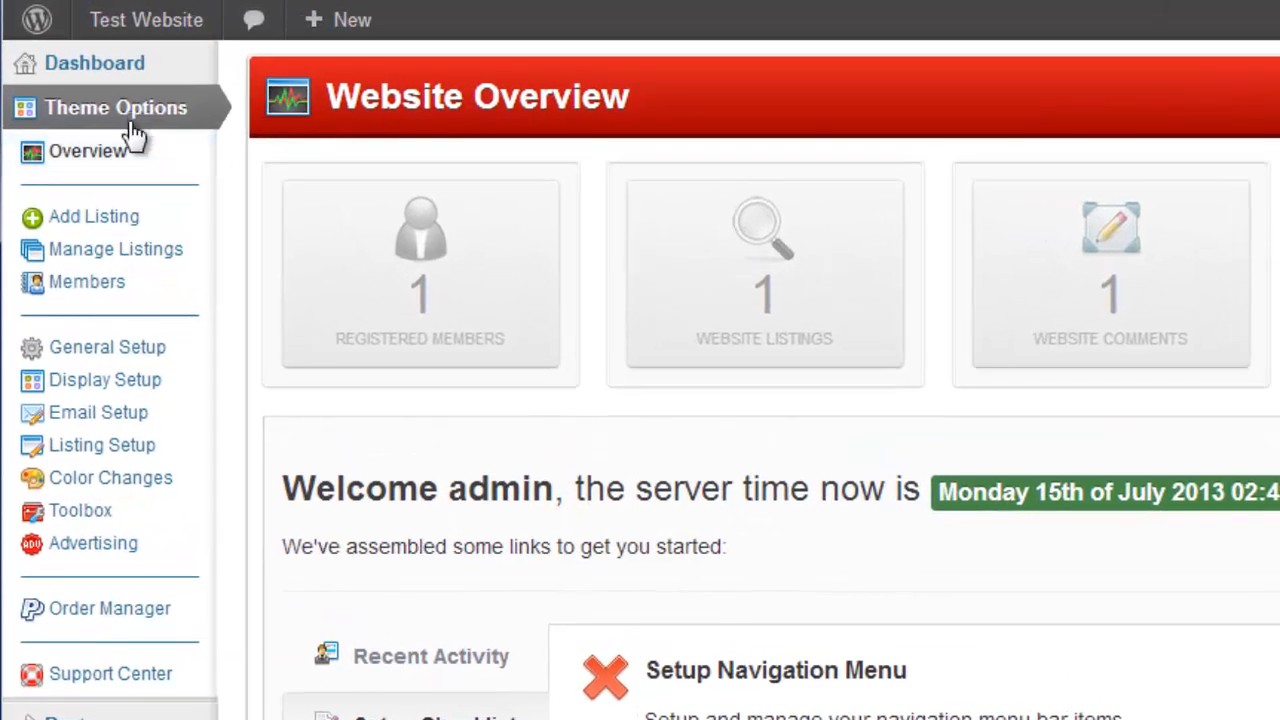
# View the theme's Add Listing, Manage Listings and Members pages in turn
pyautogui.click(115, 228)
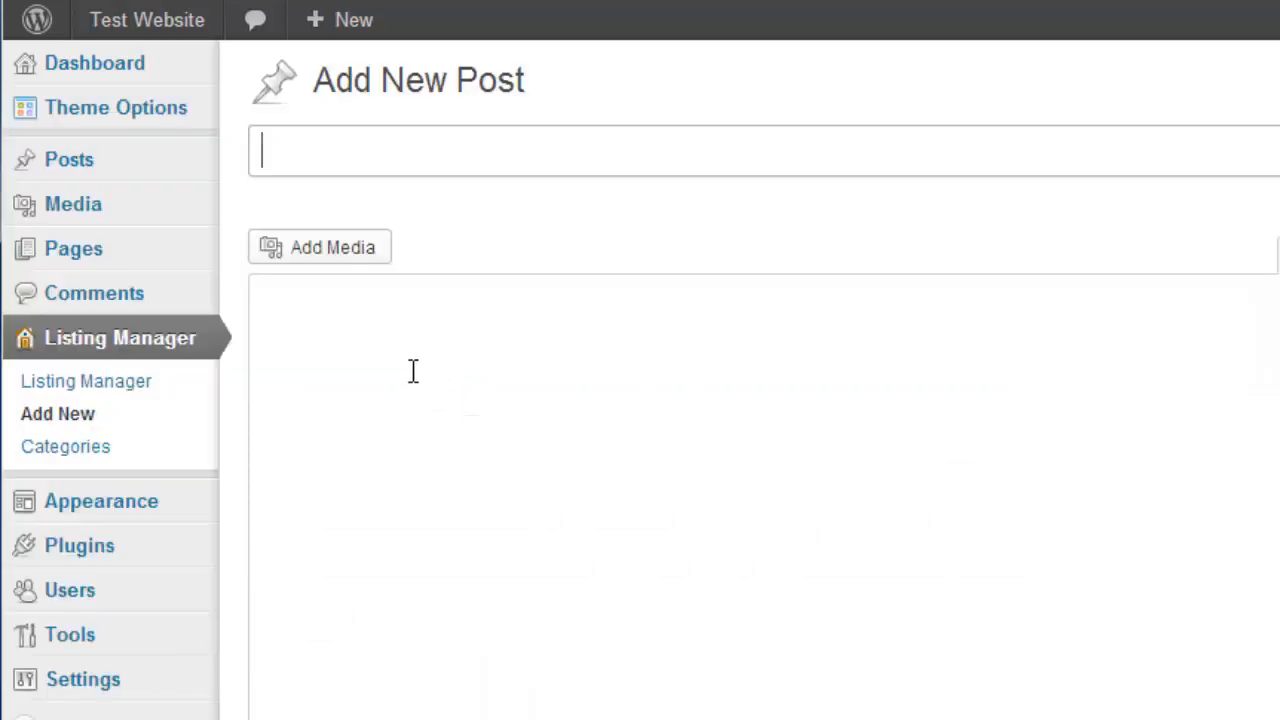
pyautogui.moveTo(162, 118)
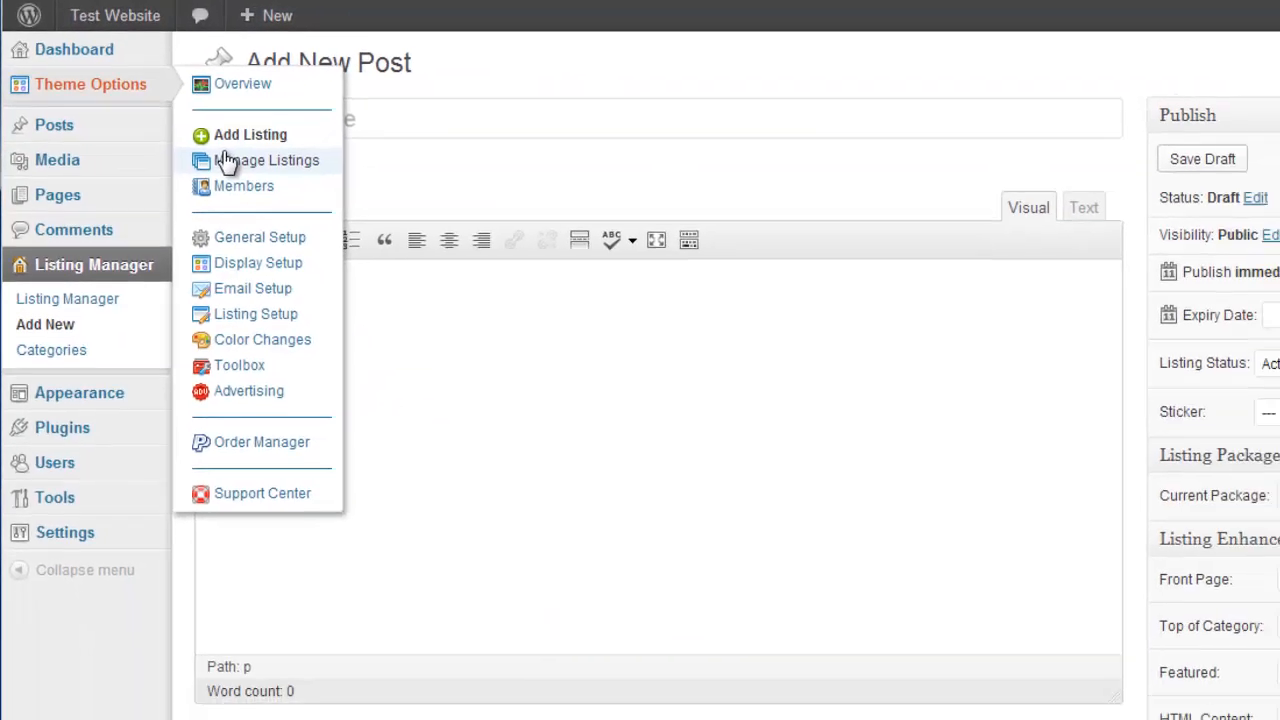
pyautogui.click(265, 193)
pyautogui.moveTo(105, 78)
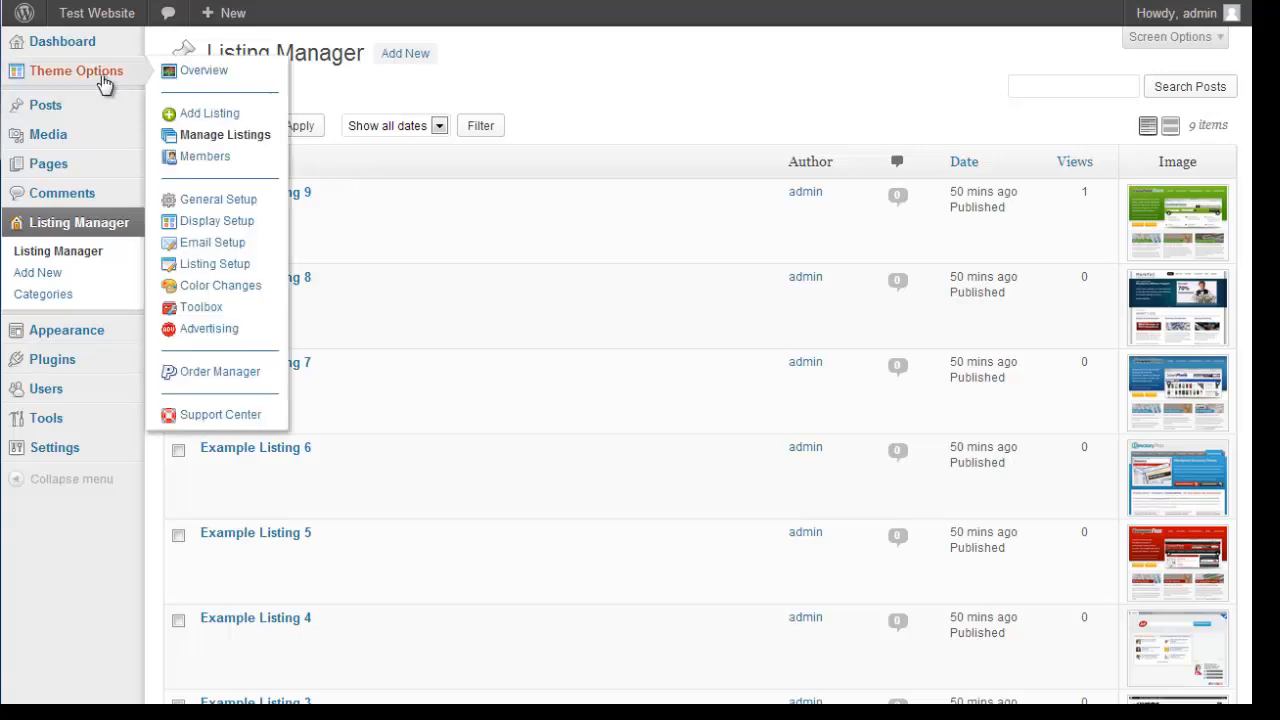
pyautogui.click(200, 160)
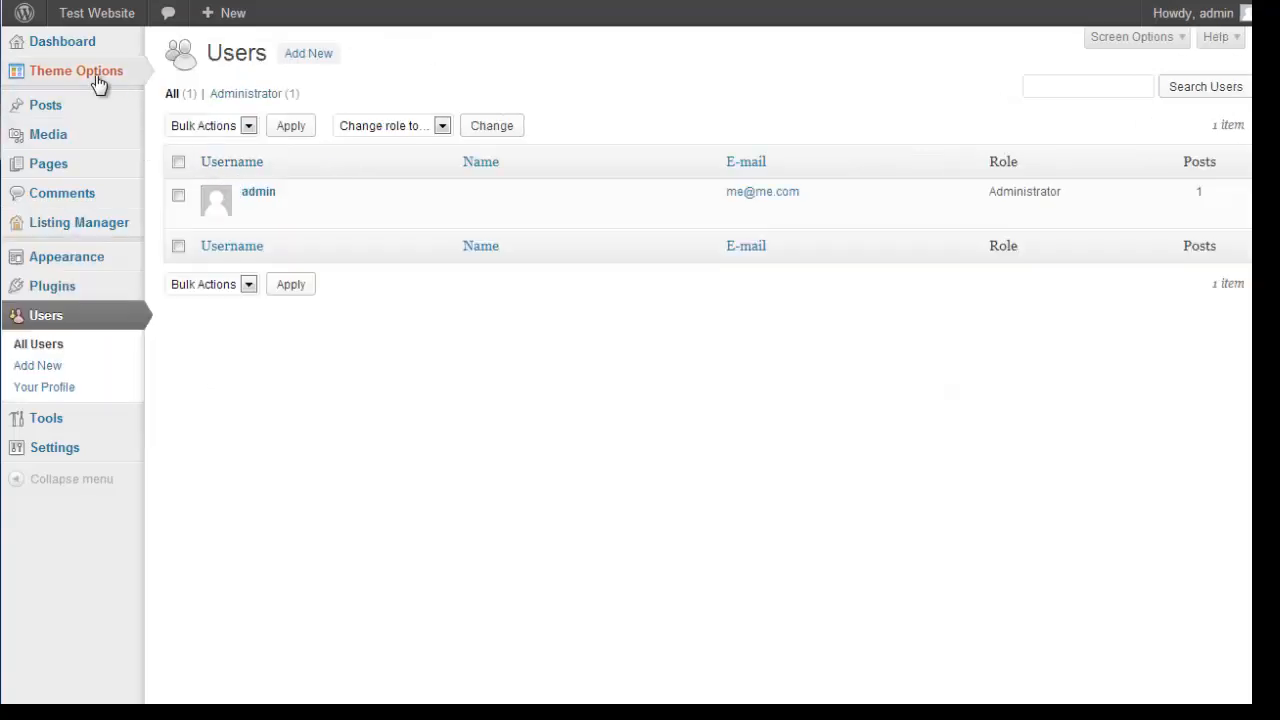
# Open the General Setup page, review its general settings and view the Misc section
pyautogui.click(200, 201)
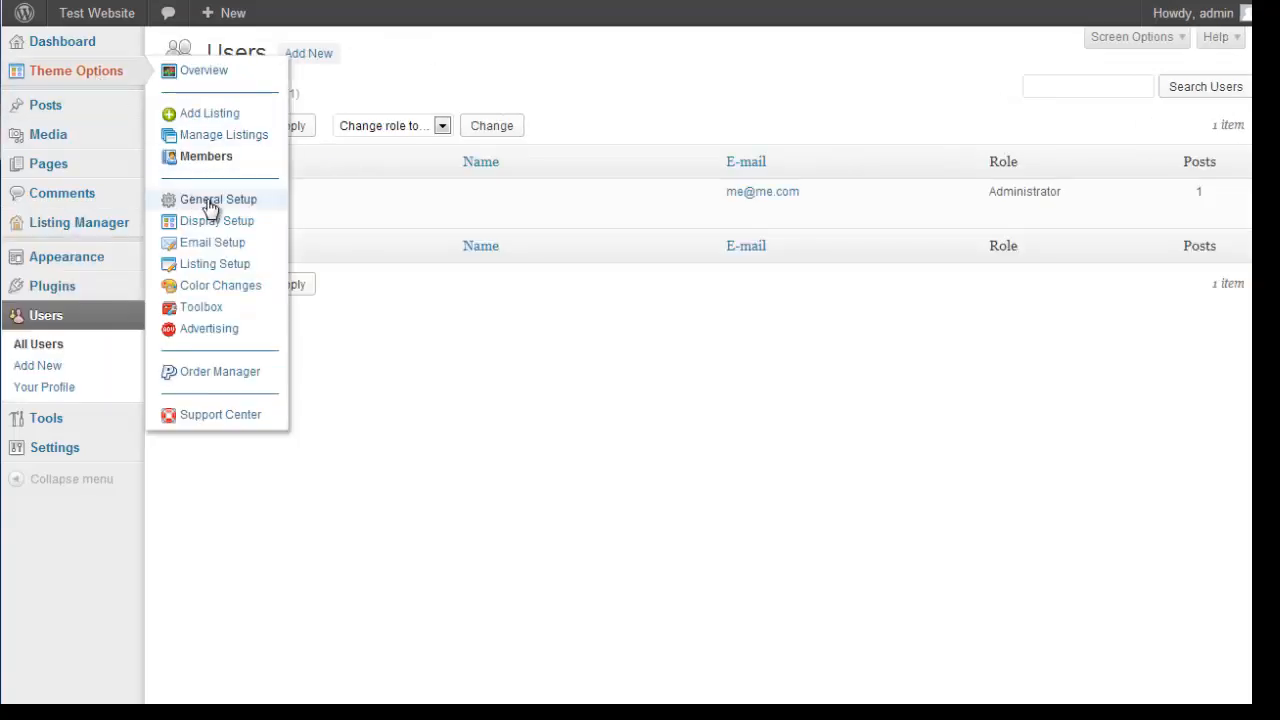
pyautogui.scroll(-3, 1099, 430)
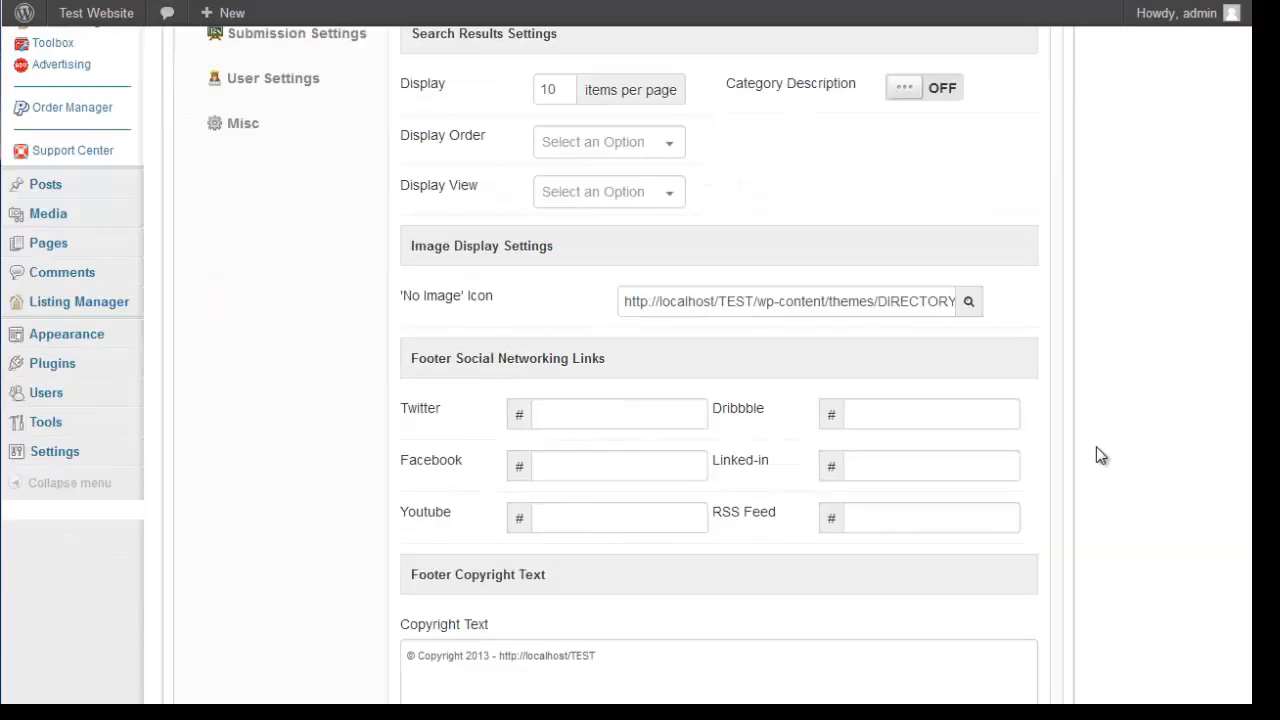
pyautogui.scroll(3, 1097, 451)
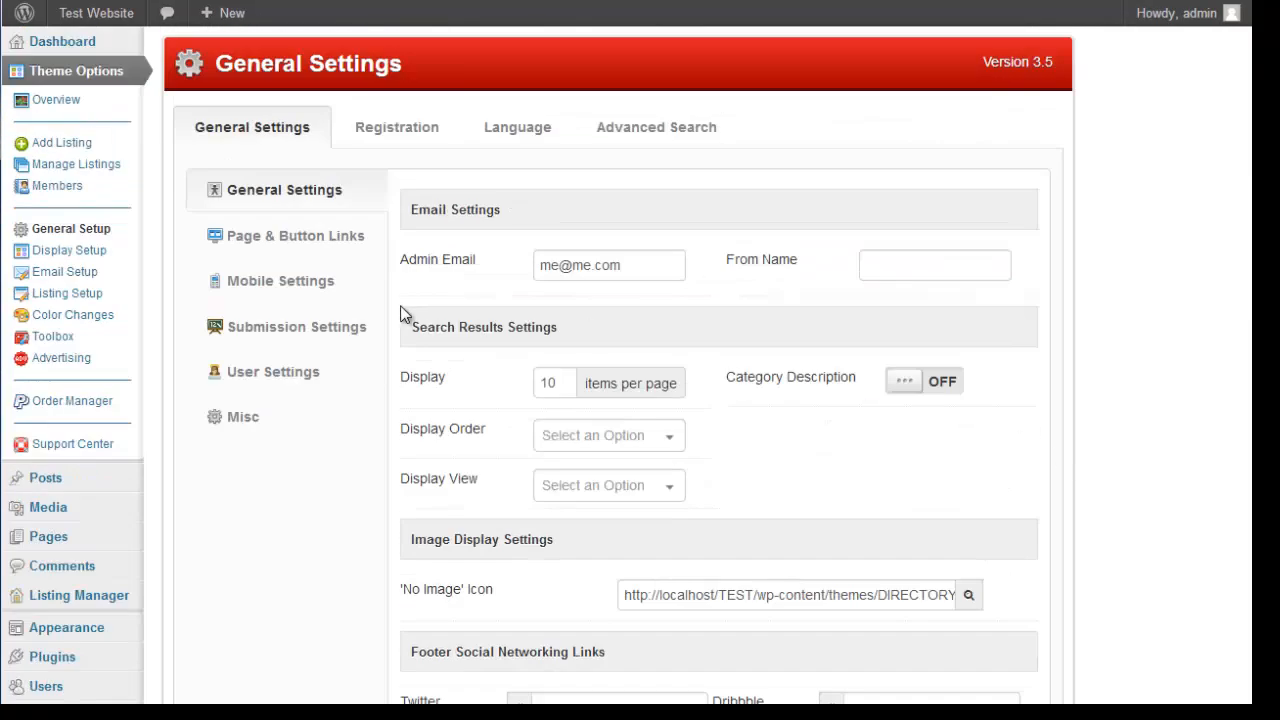
pyautogui.click(273, 418)
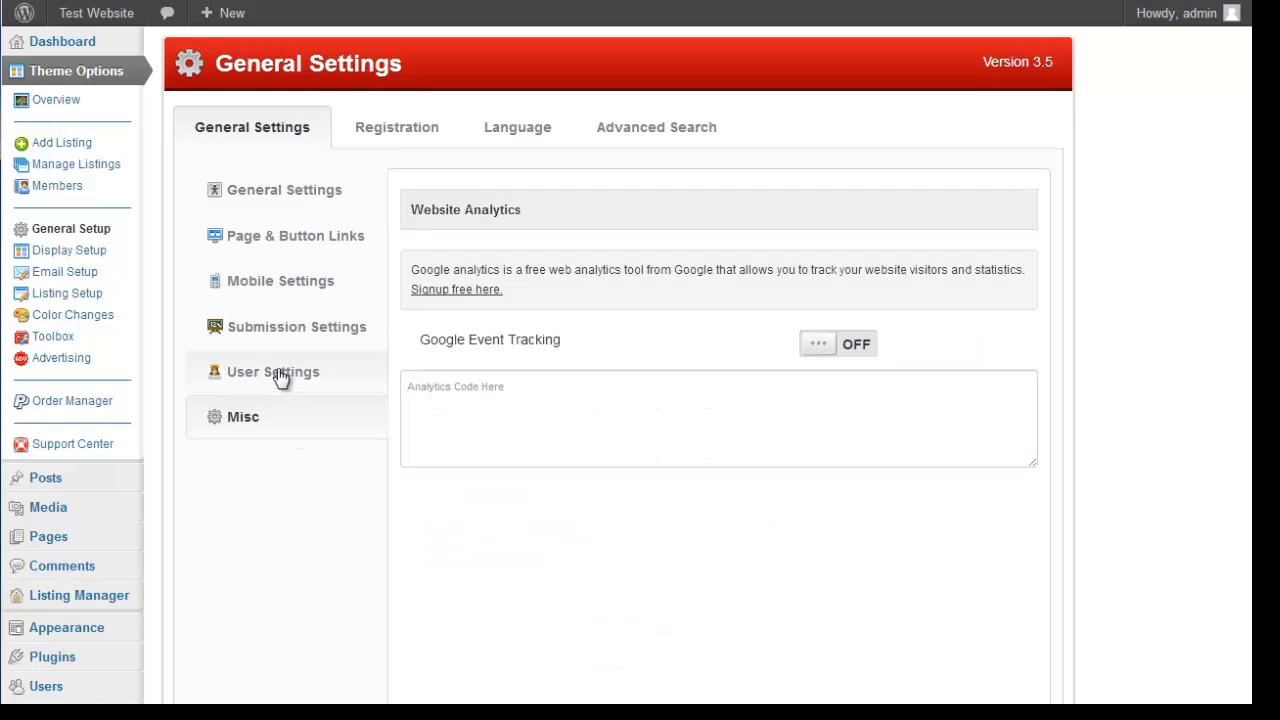
# View the User Settings, Submission Settings, Mobile Settings and Page & Button Links sections in turn
pyautogui.click(280, 372)
pyautogui.click(300, 330)
pyautogui.click(297, 276)
pyautogui.click(317, 230)
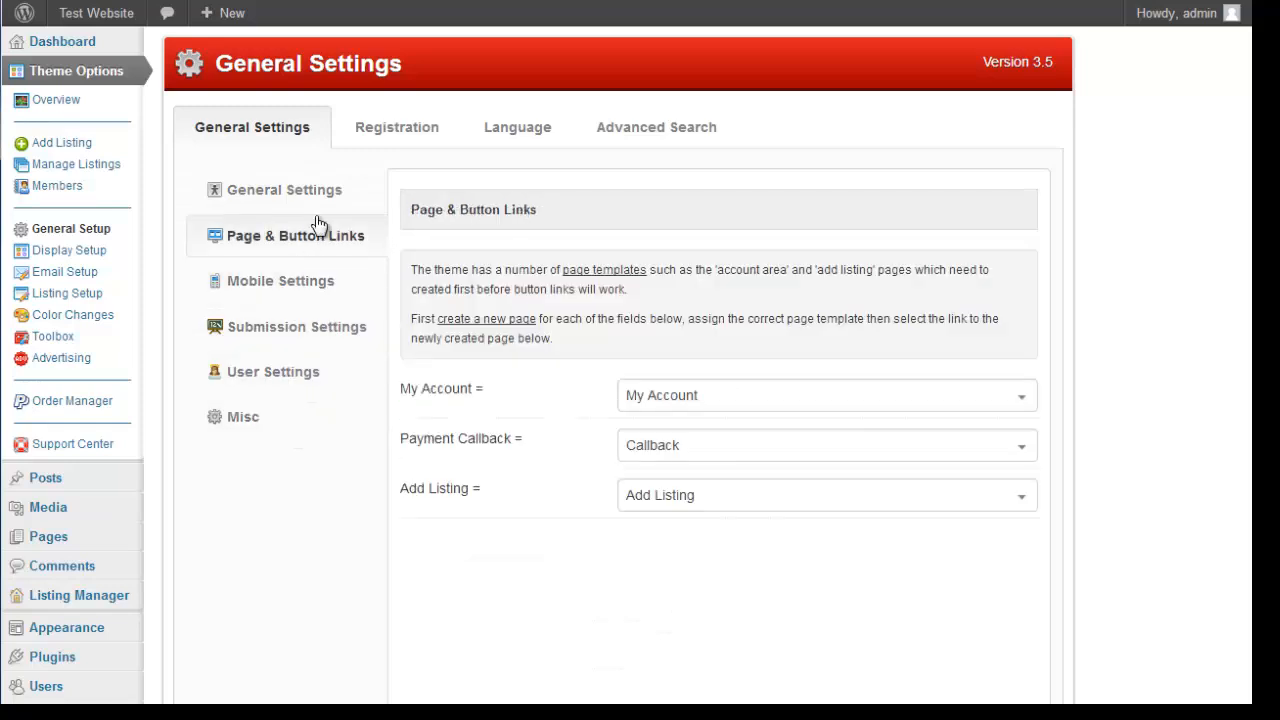
# View the Registration, Language and Advanced Search pages of the general settings in turn
pyautogui.click(409, 140)
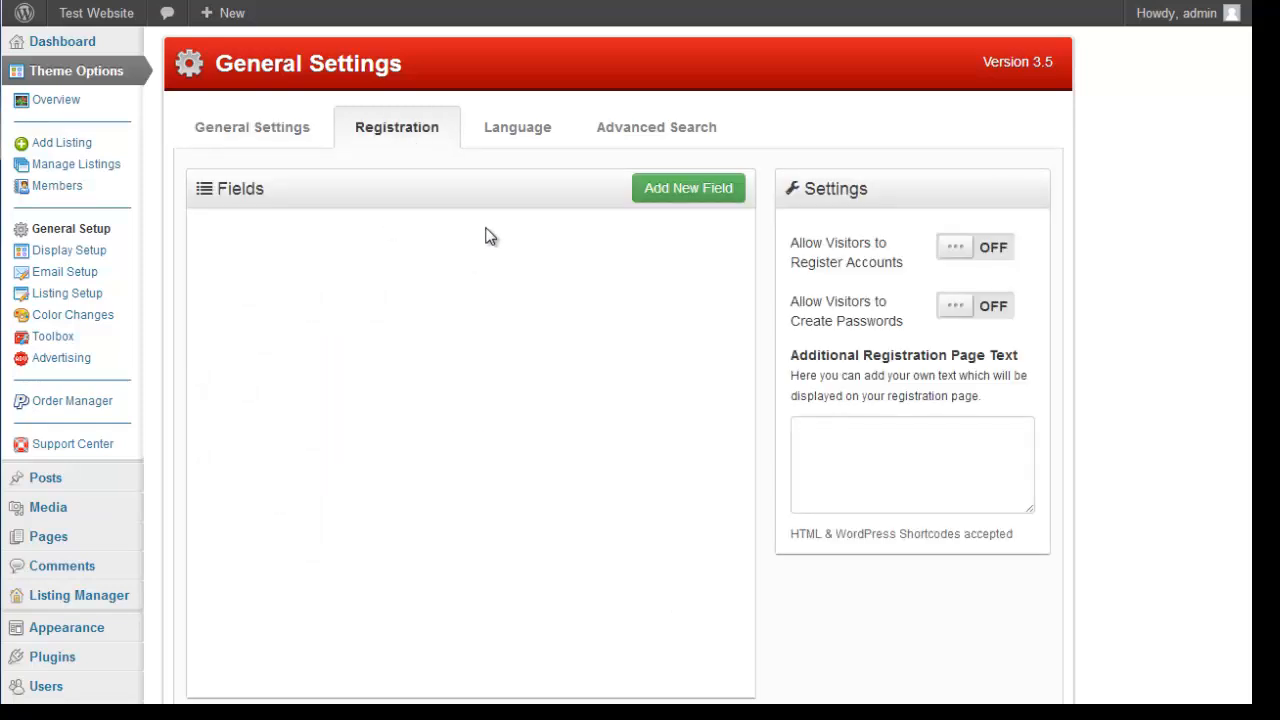
pyautogui.click(510, 140)
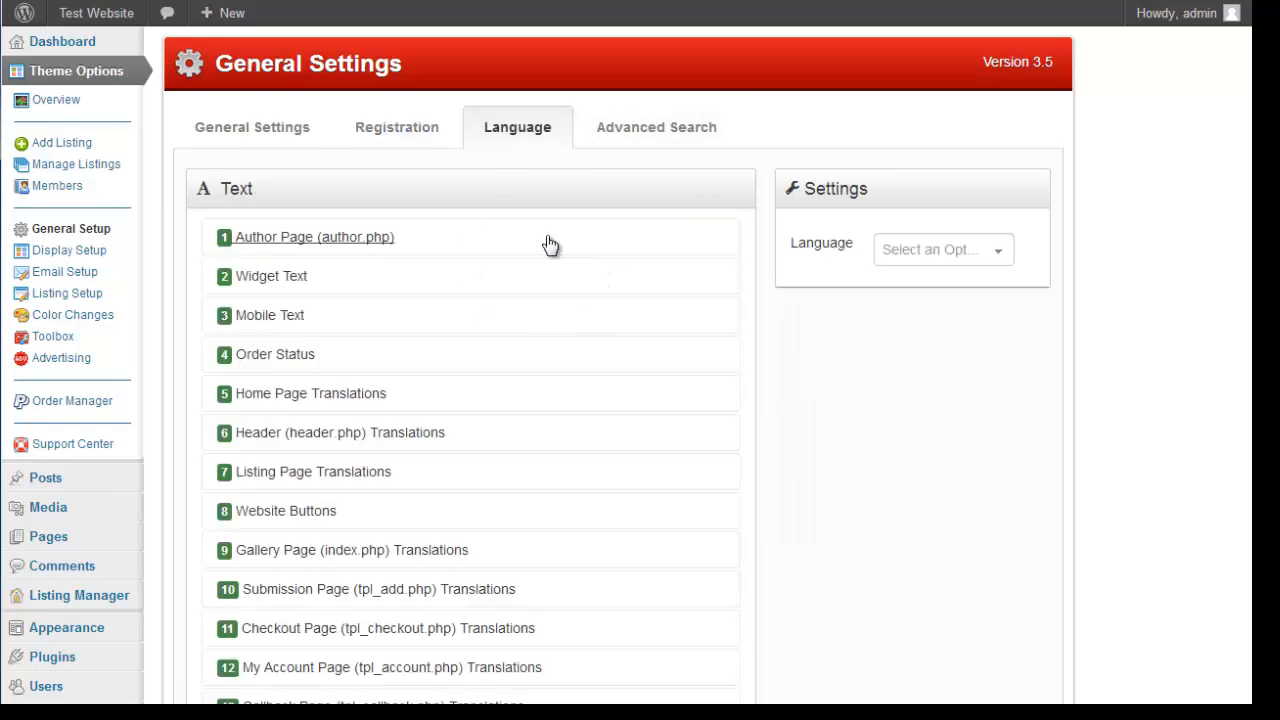
pyautogui.click(611, 137)
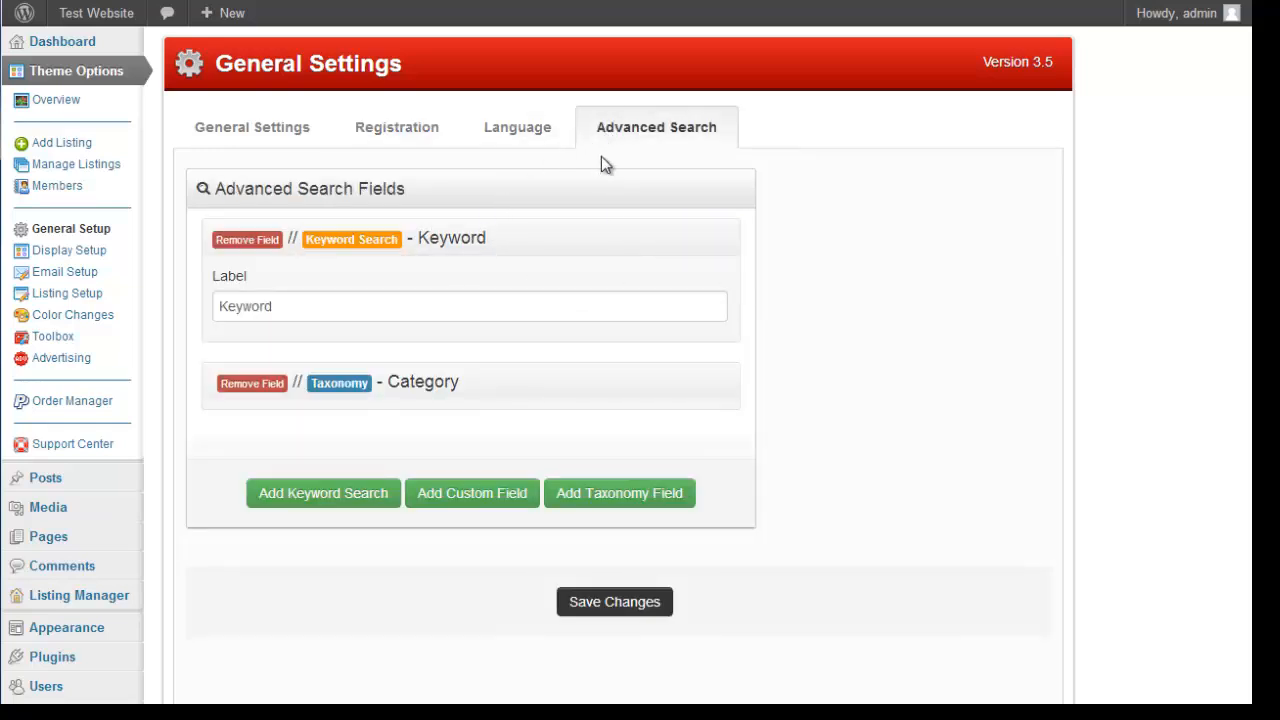
# Open the Display Setup page and review its website layout, column layout and responsive design settings
pyautogui.click(70, 254)
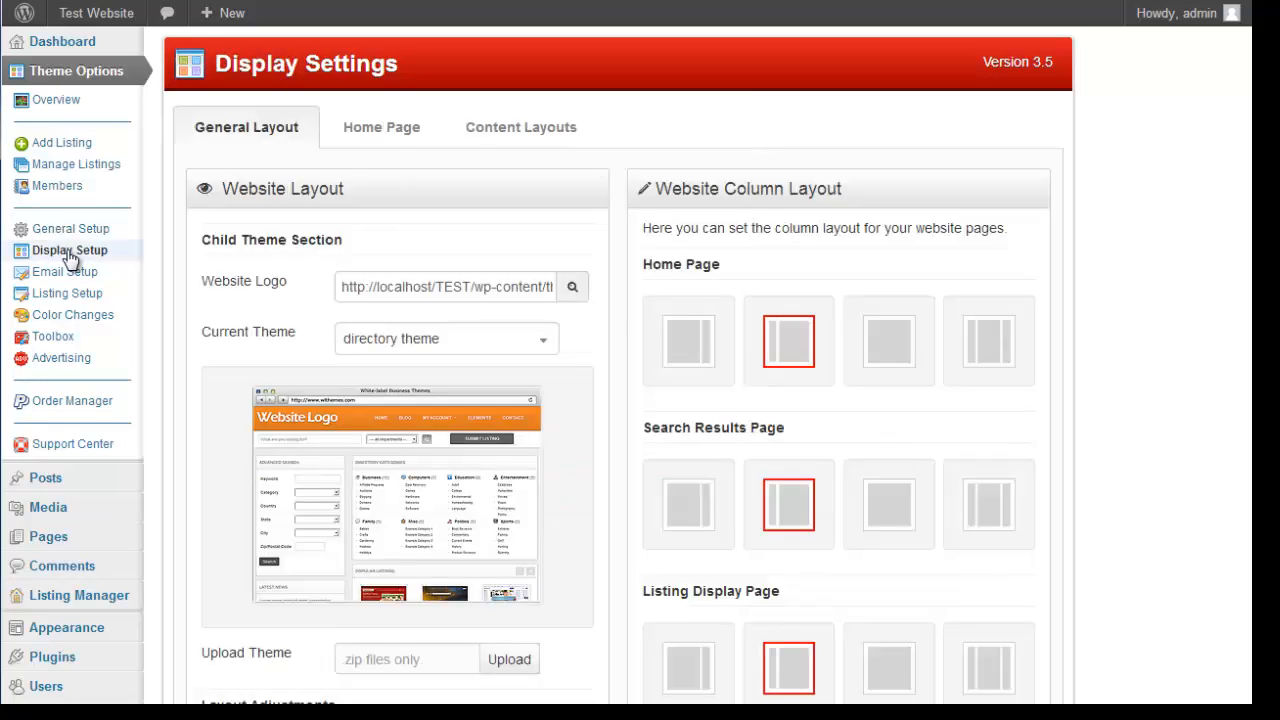
pyautogui.scroll(-3, 630, 292)
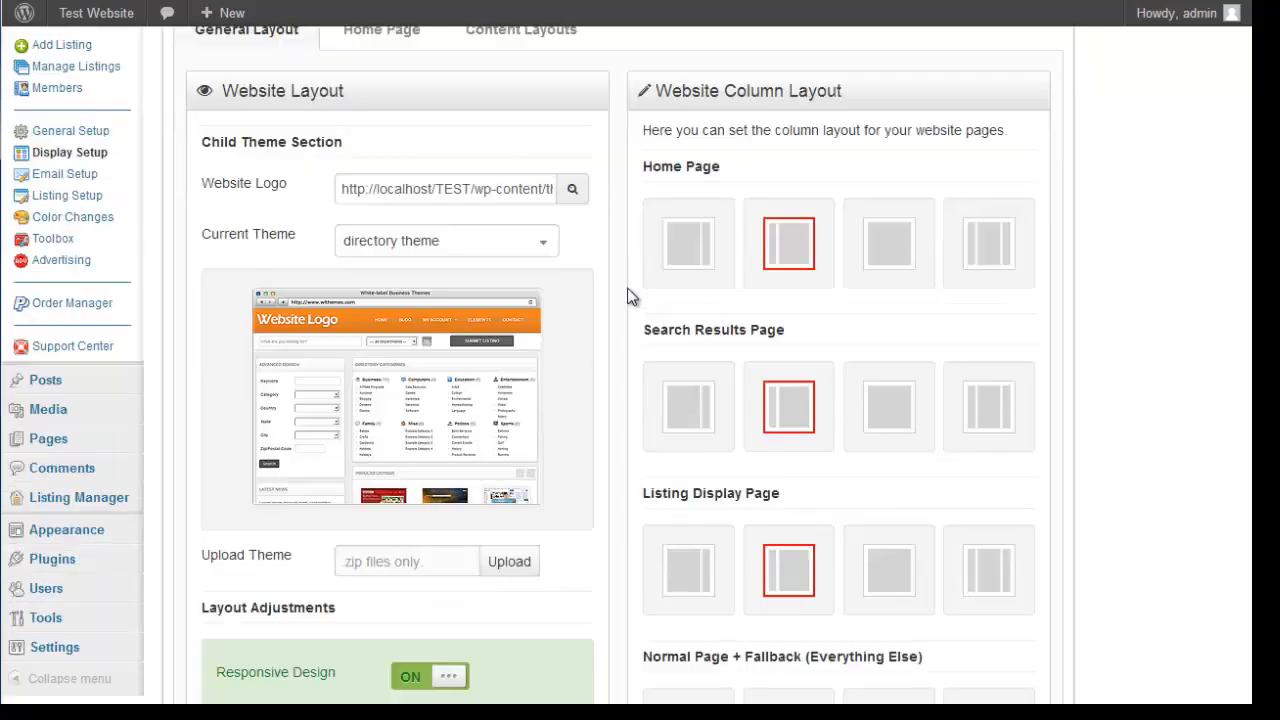
pyautogui.scroll(3, 624, 300)
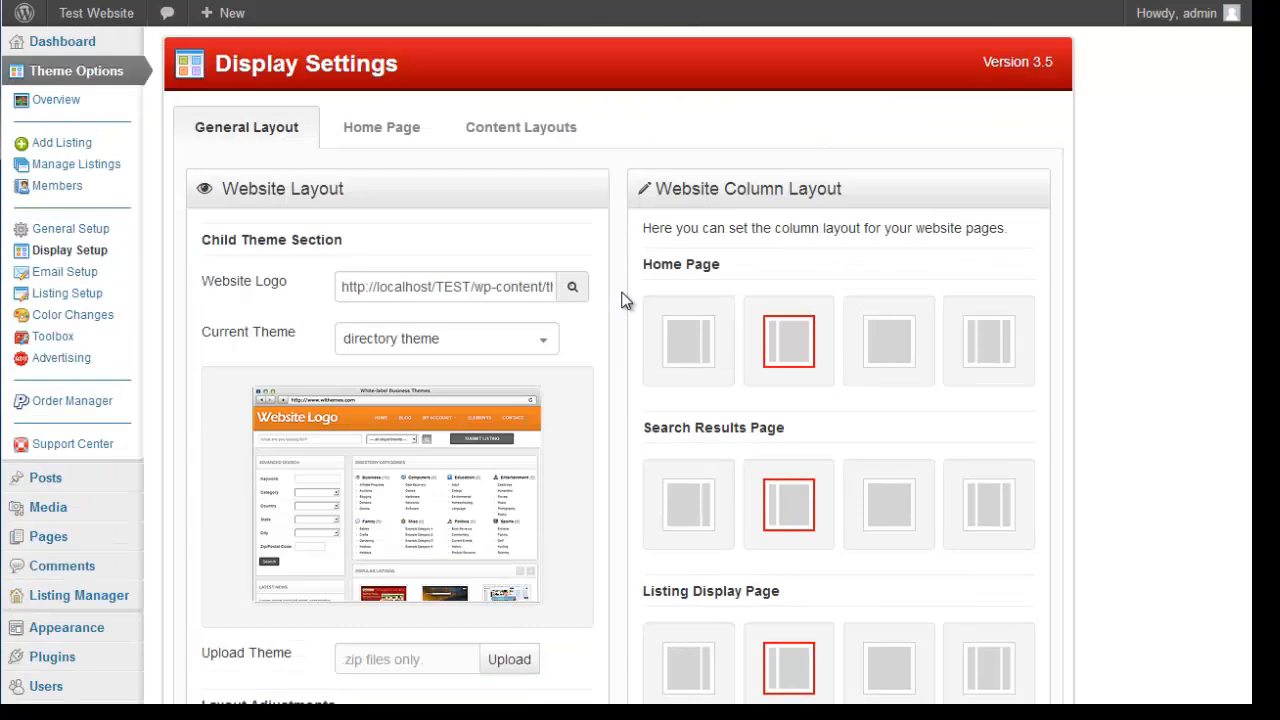
pyautogui.scroll(-1, 614, 339)
pyautogui.scroll(1, 603, 335)
pyautogui.scroll(-1, 574, 394)
pyautogui.scroll(1, 574, 397)
pyautogui.scroll(-3, 985, 436)
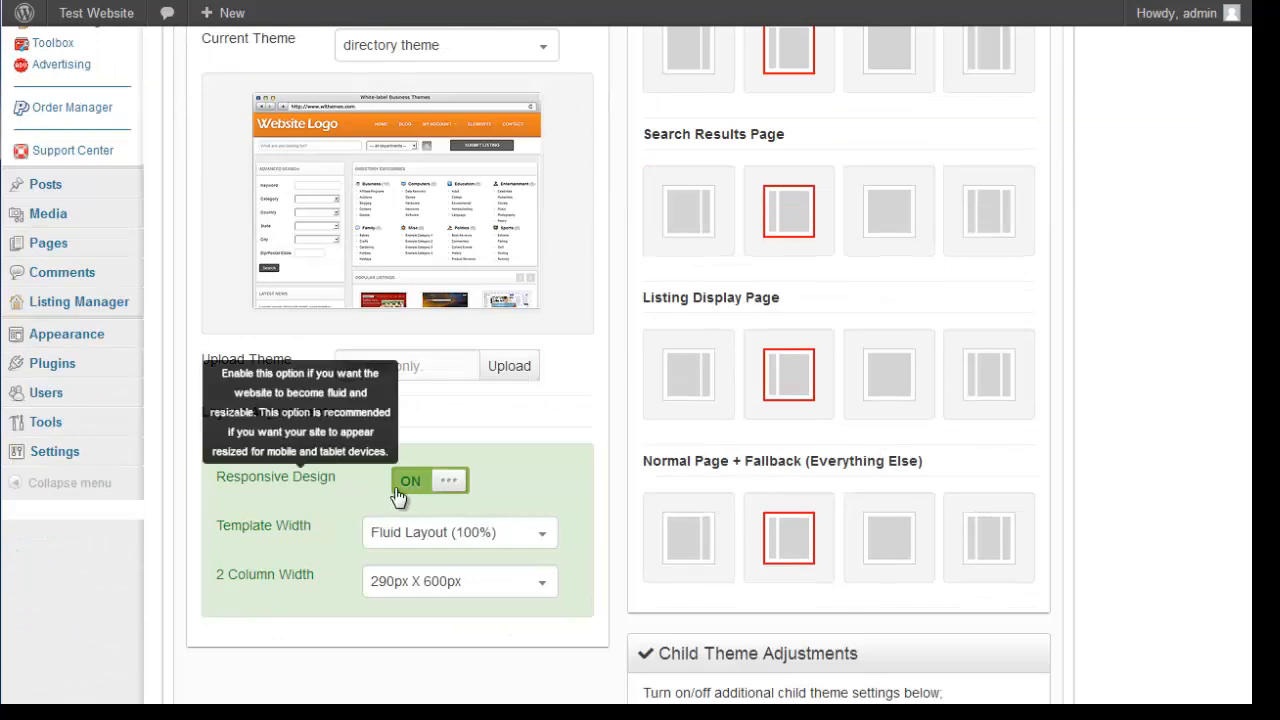
pyautogui.scroll(3, 574, 609)
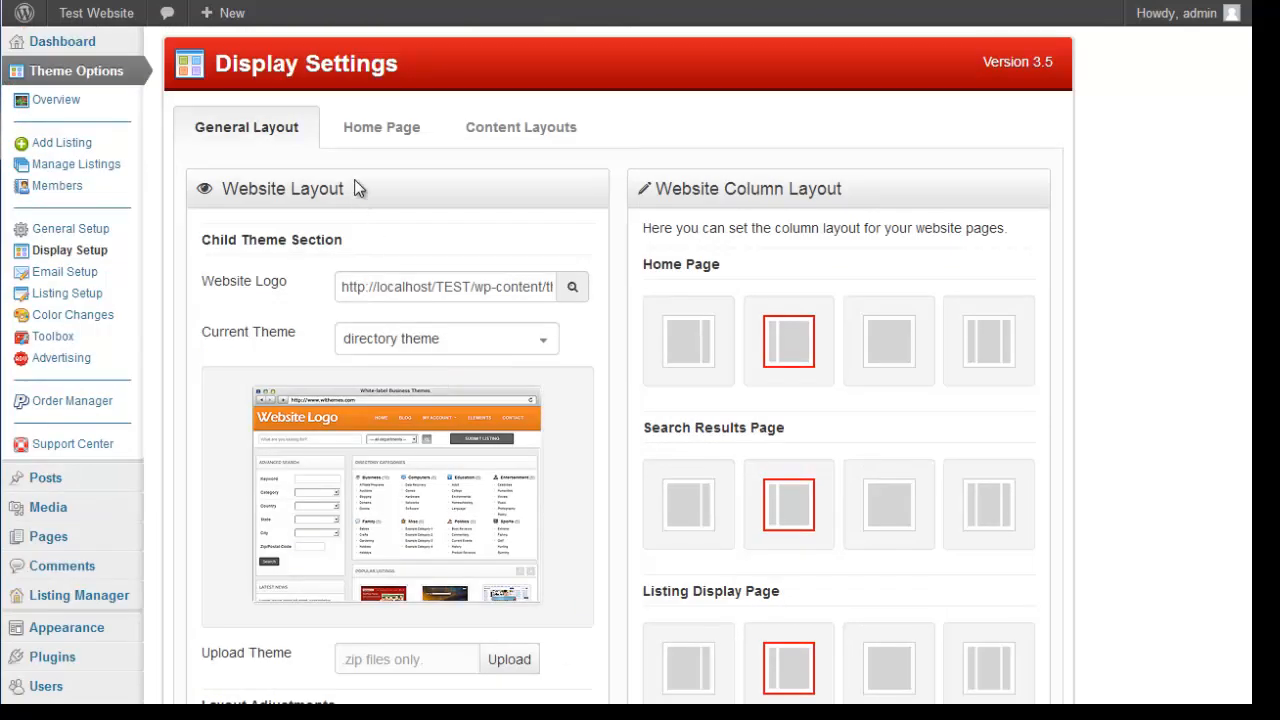
# Open the Home Page display settings and compare their layout objects with the website's home page
pyautogui.click(378, 130)
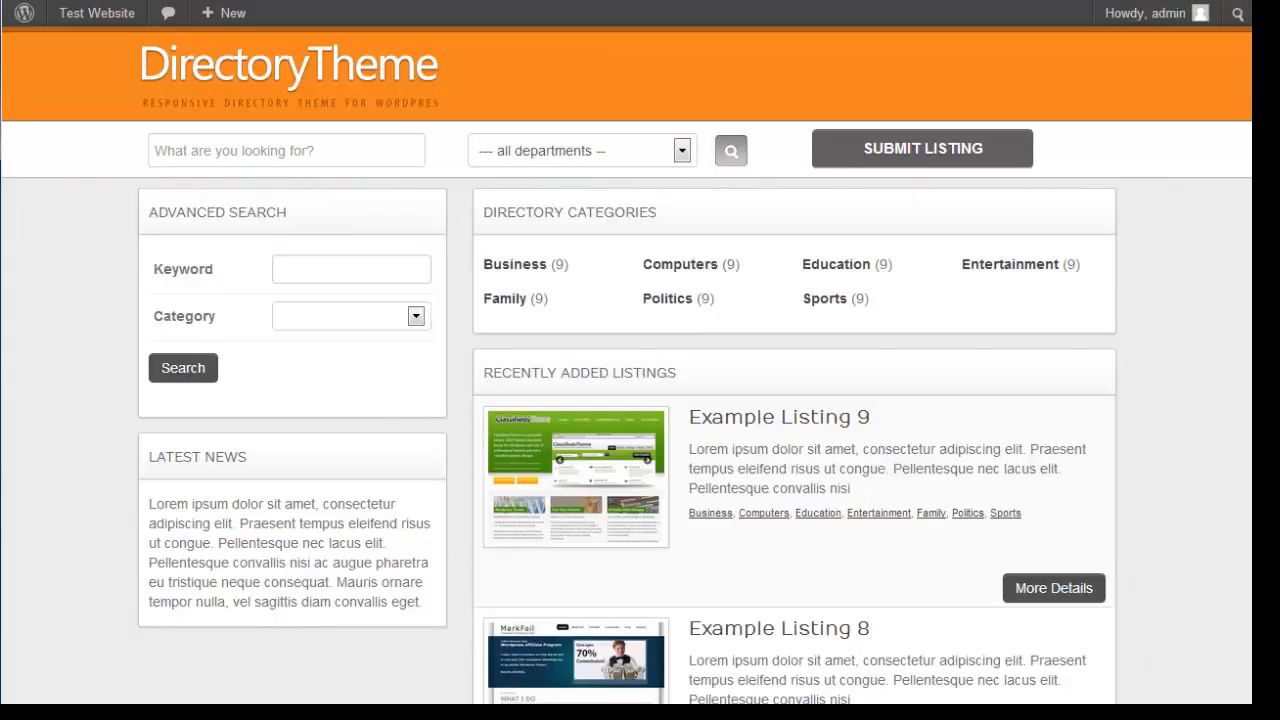
pyautogui.scroll(-2, 1117, 294)
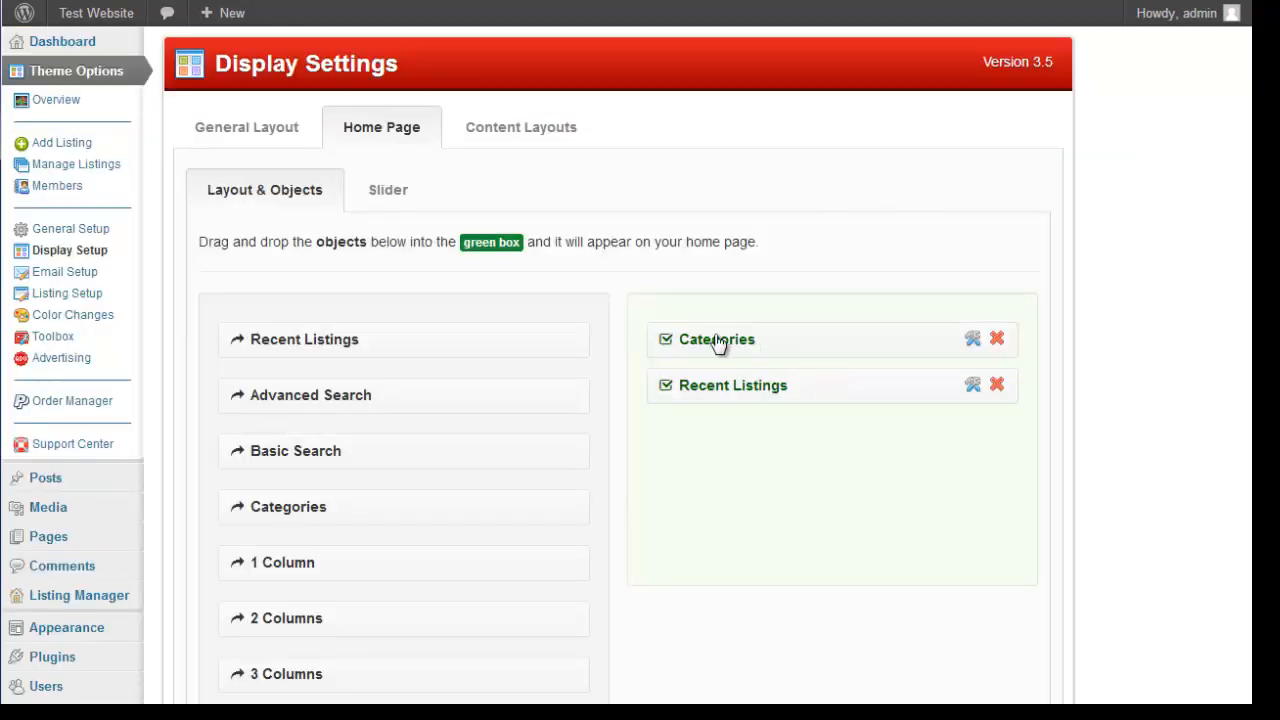
pyautogui.scroll(-4, 450, 320)
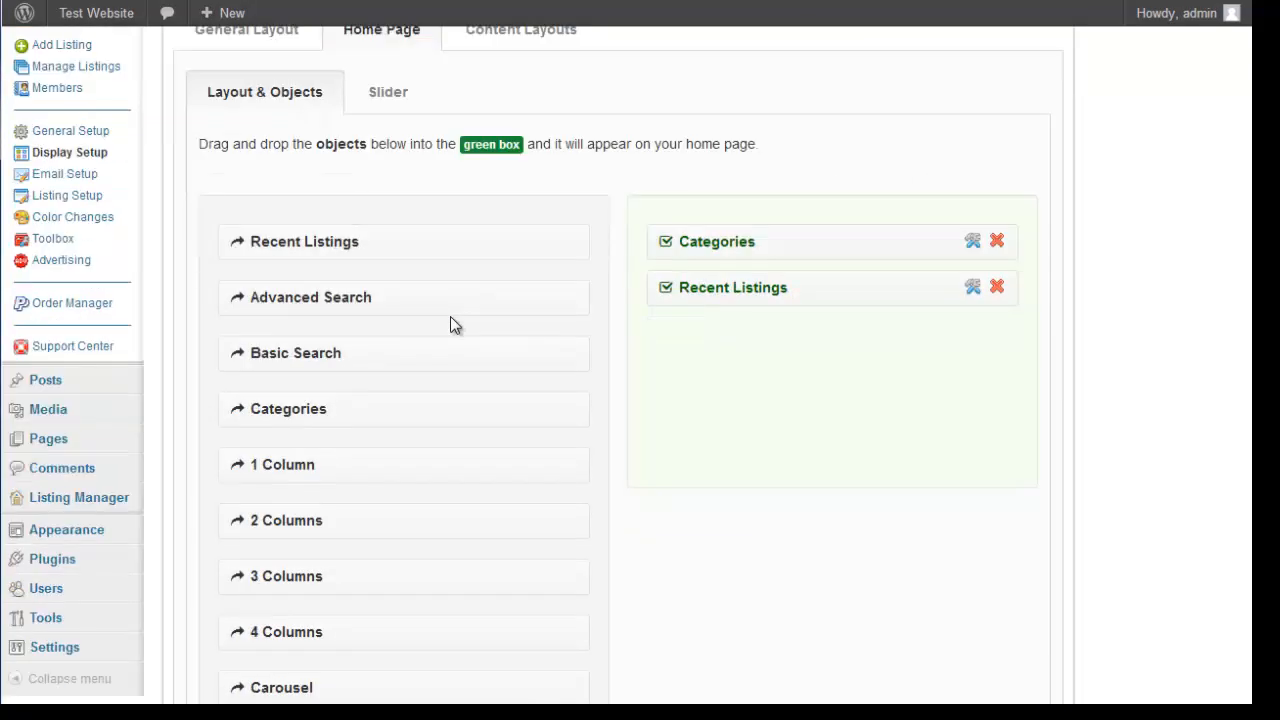
pyautogui.scroll(2, 450, 325)
# Add a new Recent Listings object to the home page layout and remove the existing Recent Listings and Categories objects
pyautogui.moveTo(349, 260); pyautogui.dragTo(790, 394)
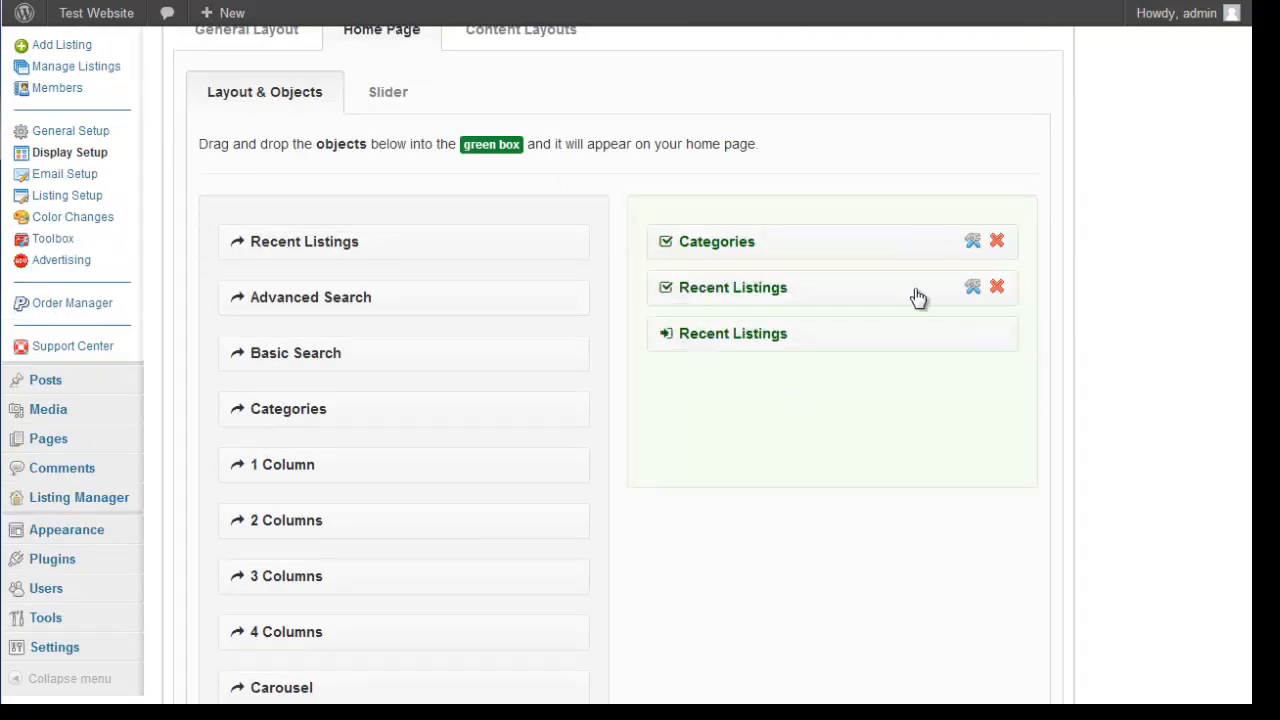
pyautogui.click(997, 288)
pyautogui.scroll(2, 1049, 357)
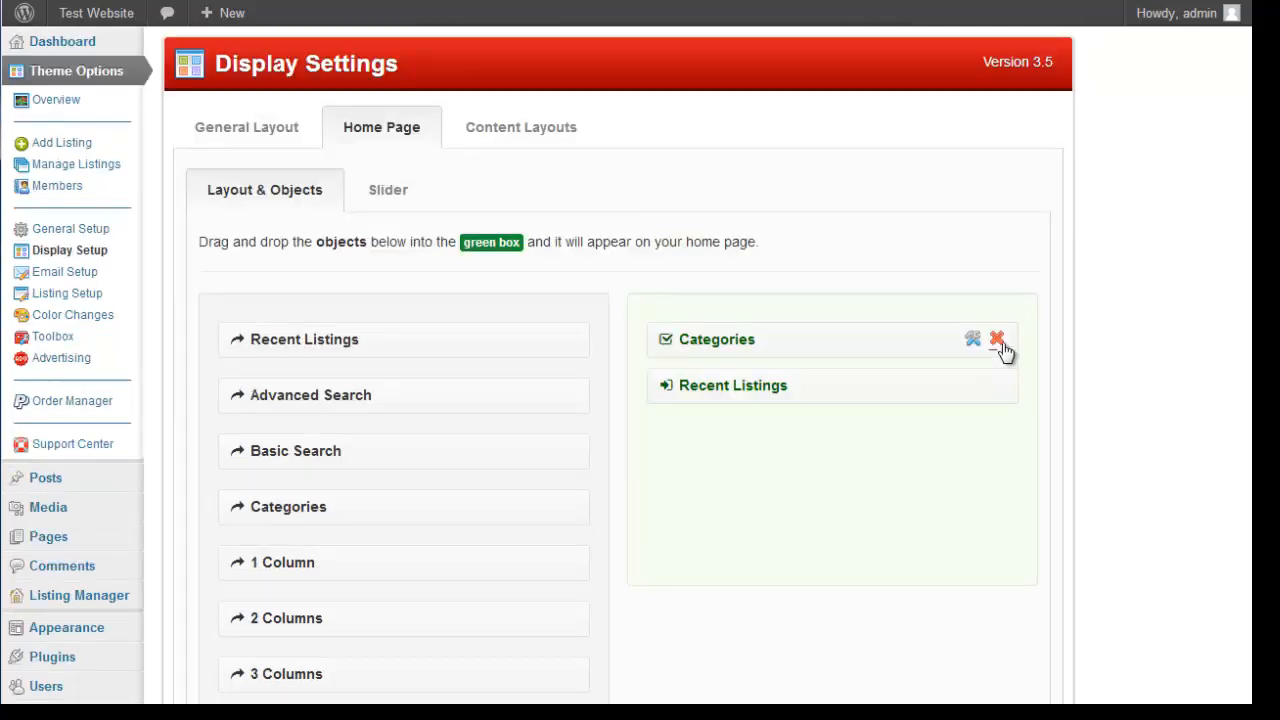
pyautogui.click(998, 340)
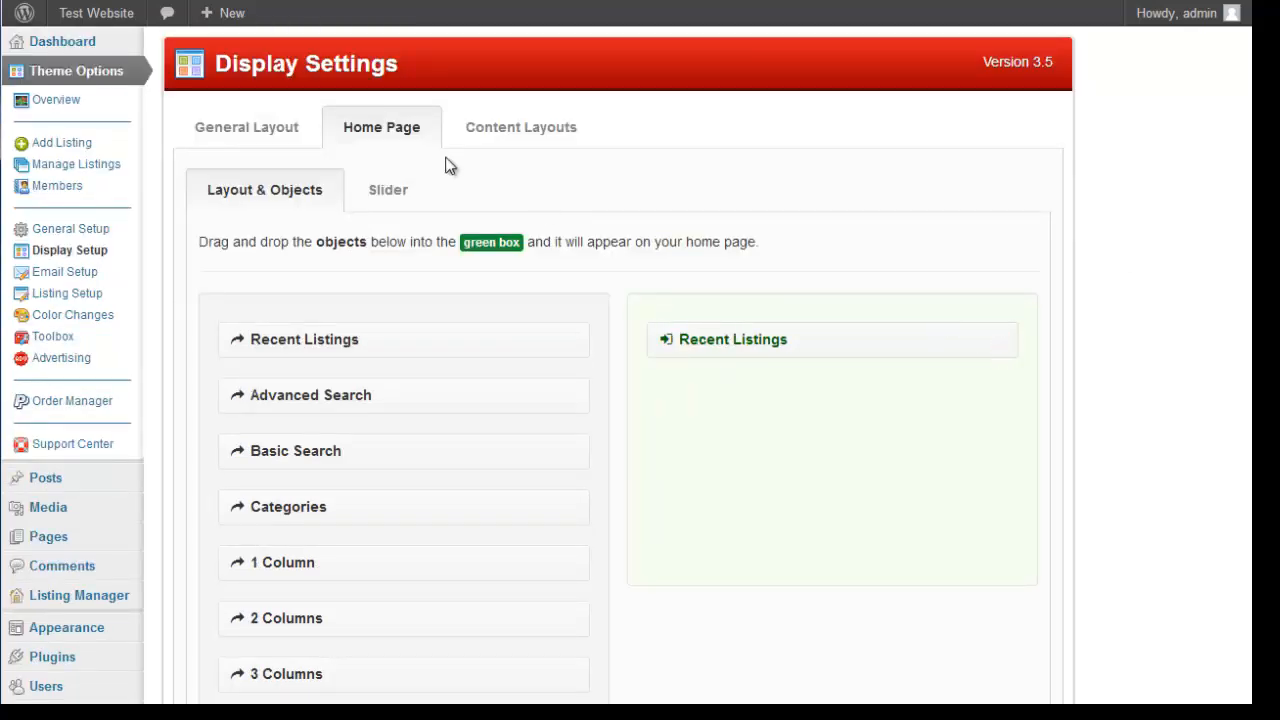
# View the home page Slider settings with their custom HTML area and the Content Layouts settings
pyautogui.click(405, 199)
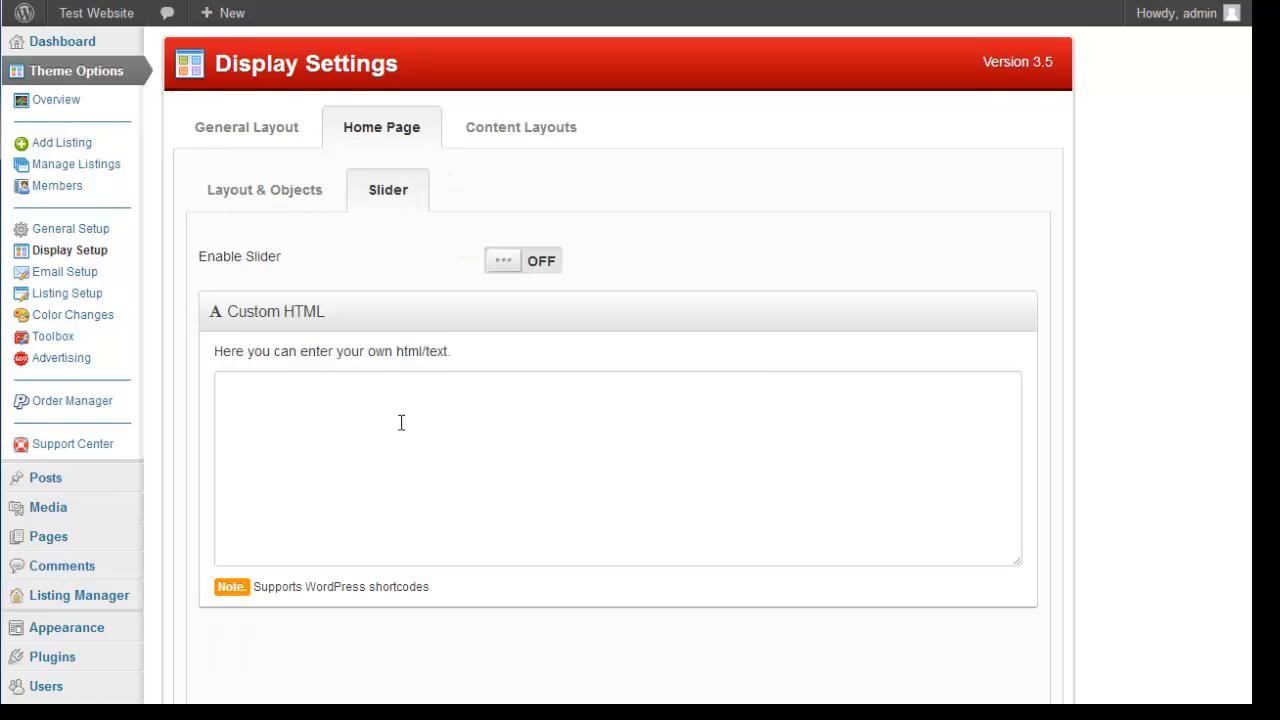
pyautogui.click(464, 458)
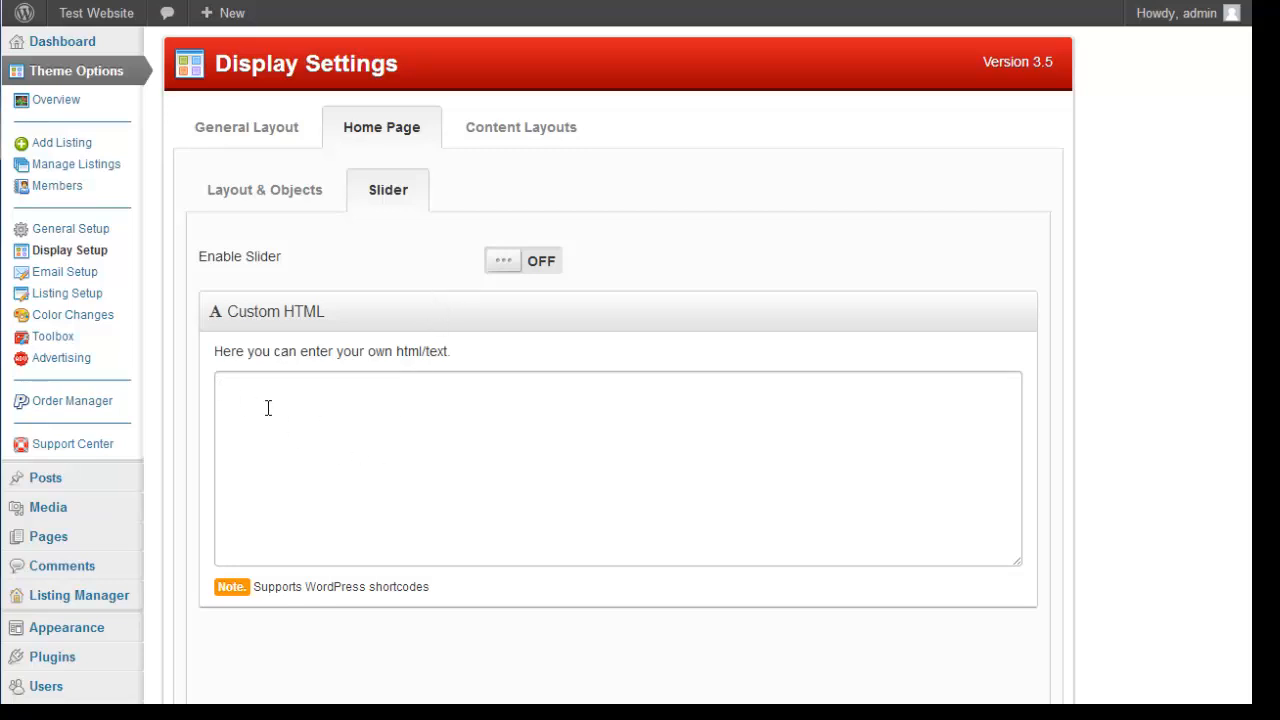
pyautogui.click(515, 140)
pyautogui.scroll(-1, 478, 203)
pyautogui.scroll(1, 478, 203)
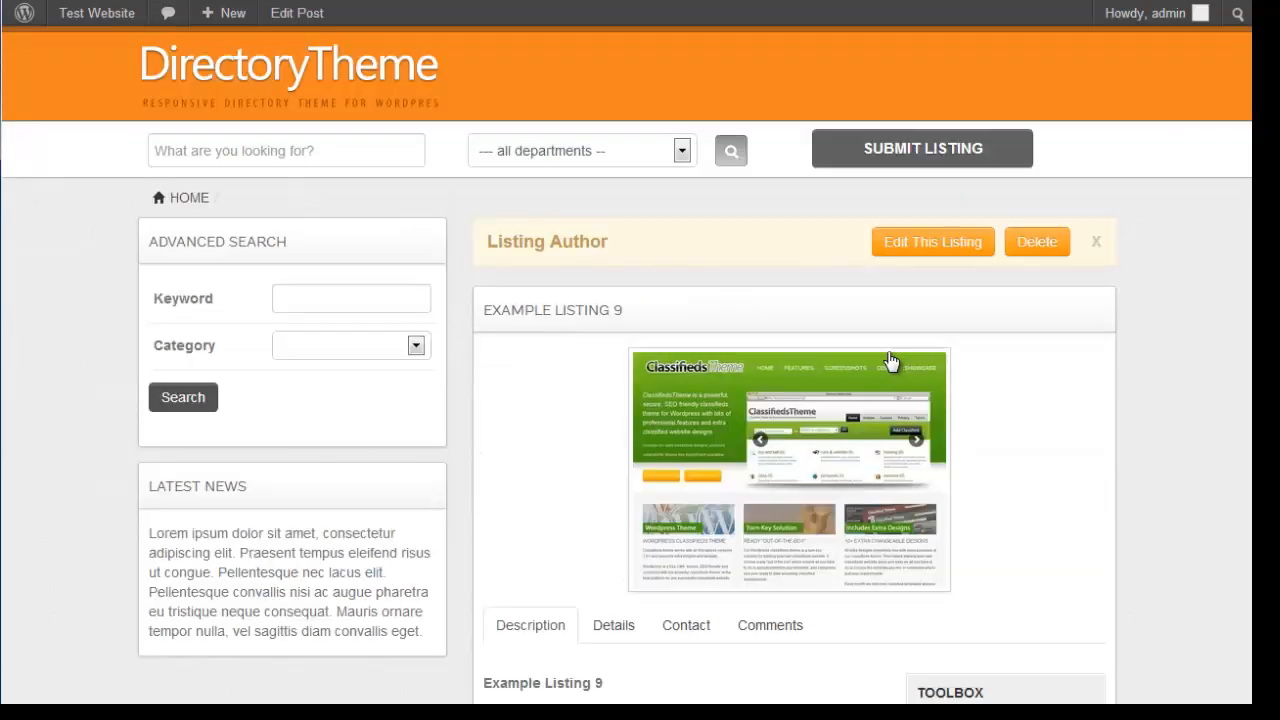
# Examine the Example Listing 9 page on the website, including its Details and Description sections
pyautogui.scroll(-2, 545, 390)
pyautogui.scroll(-2, 575, 386)
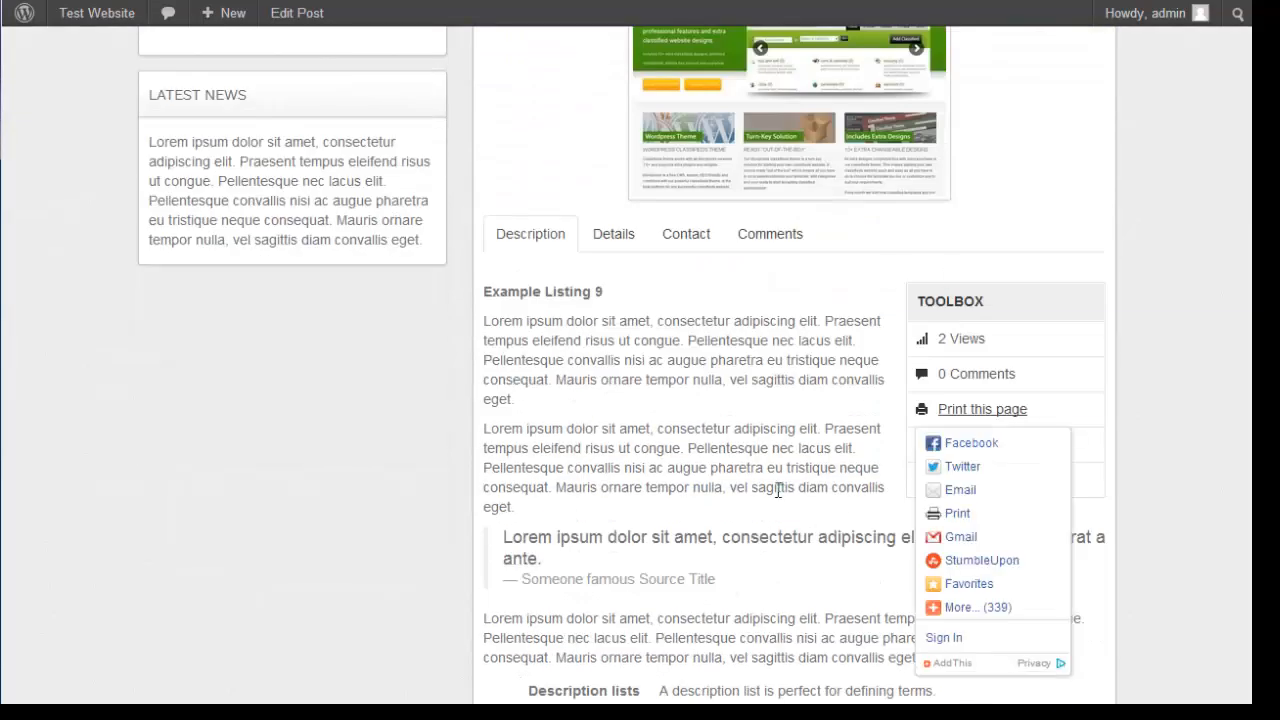
pyautogui.click(615, 238)
pyautogui.click(530, 236)
pyautogui.scroll(-2, 594, 463)
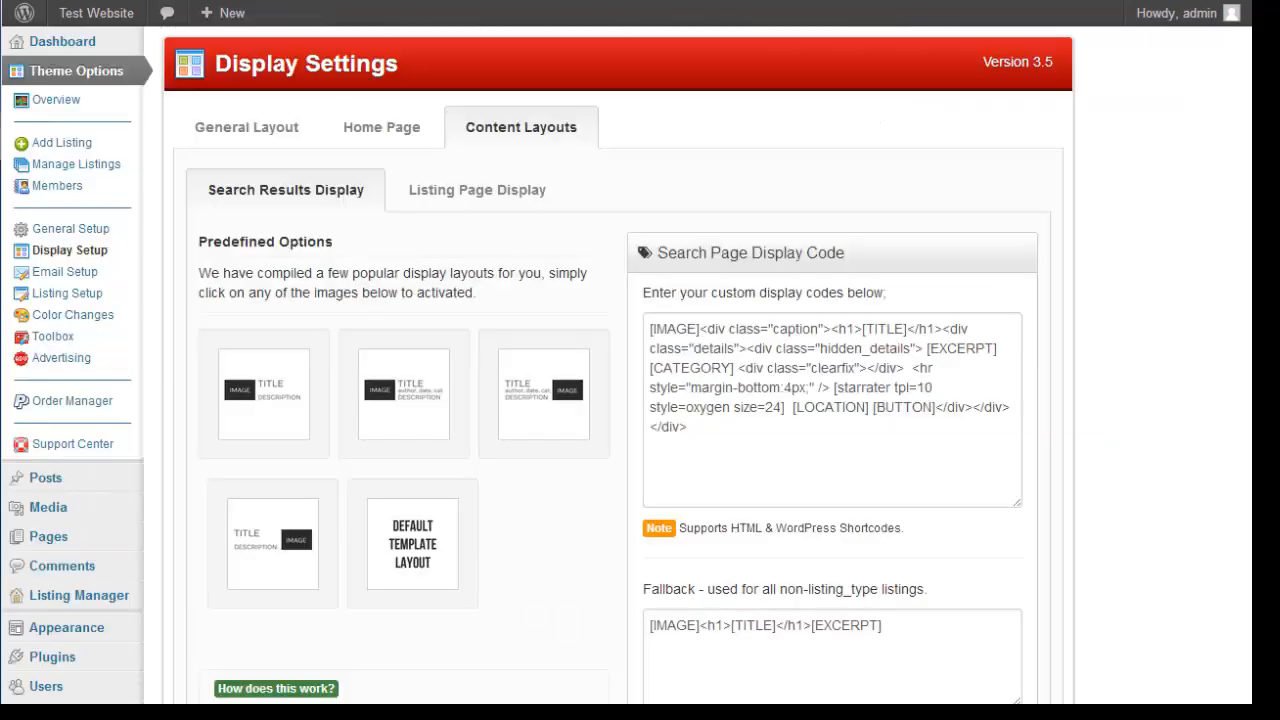
# In Email Setup, create and save a new system email with subject "test" and message "test"
pyautogui.click(86, 276)
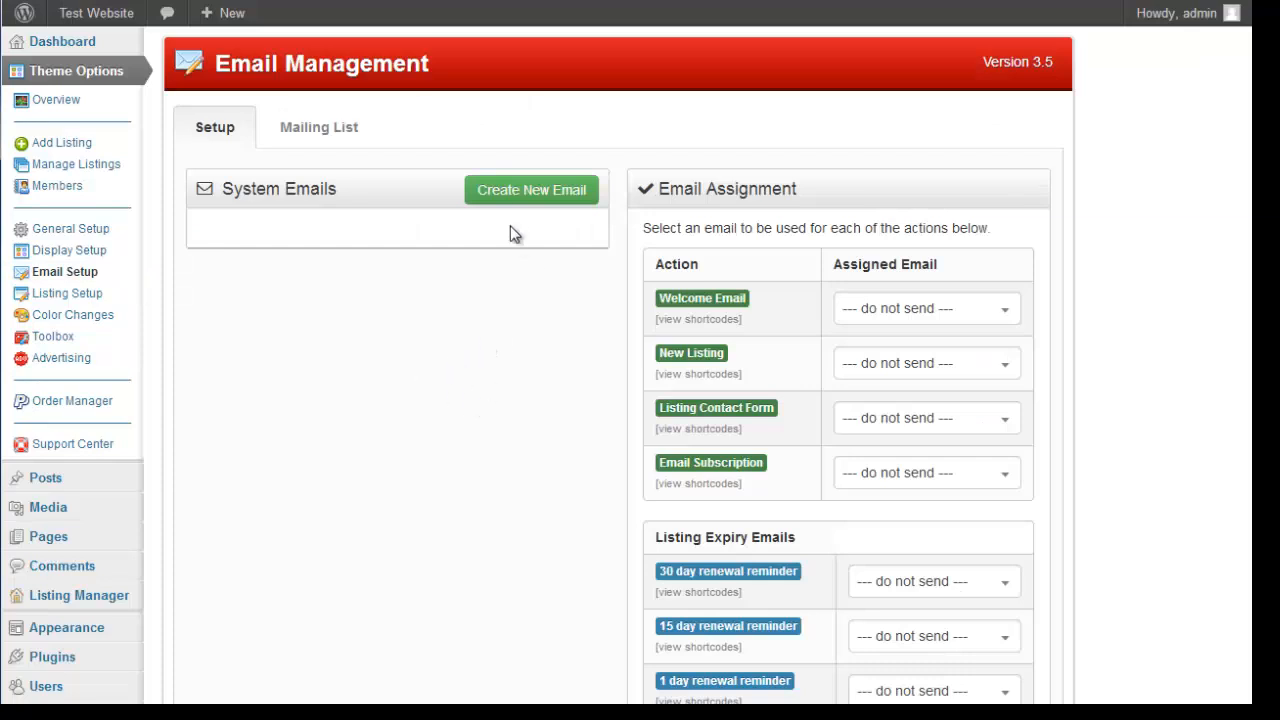
pyautogui.click(521, 196)
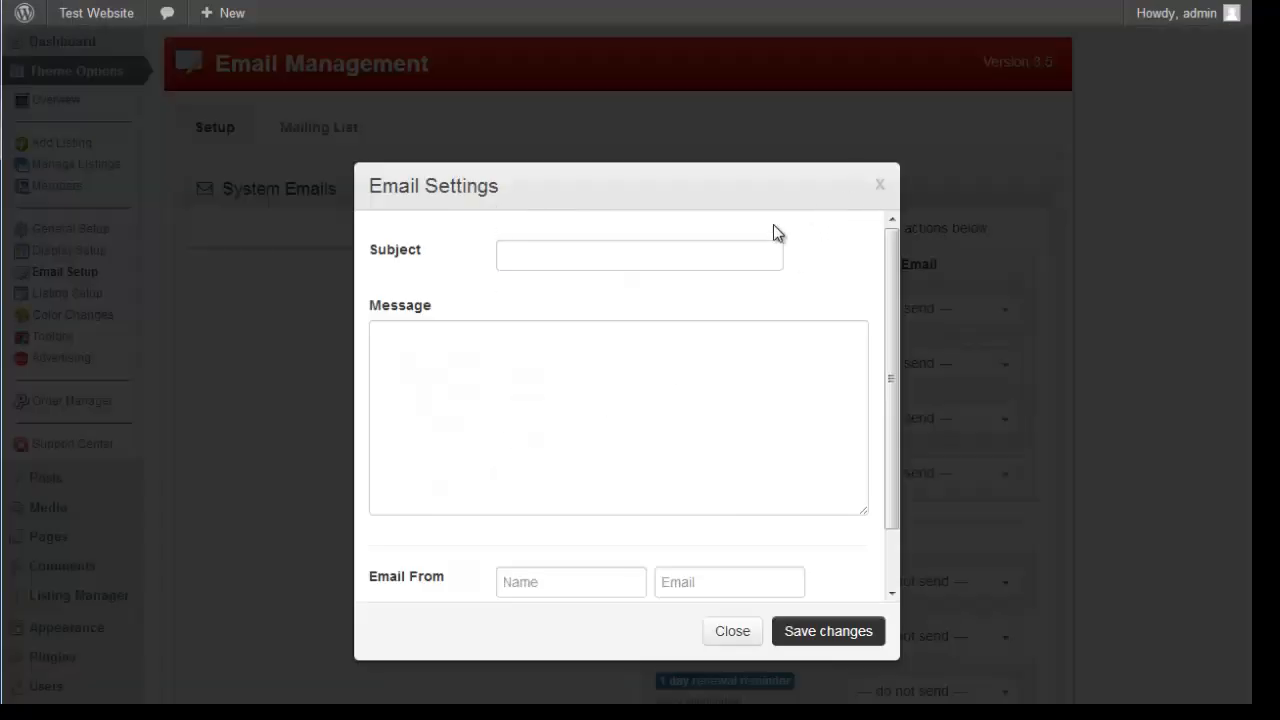
pyautogui.click(733, 246)
pyautogui.write('test')
pyautogui.press('Tab')
pyautogui.write('test')
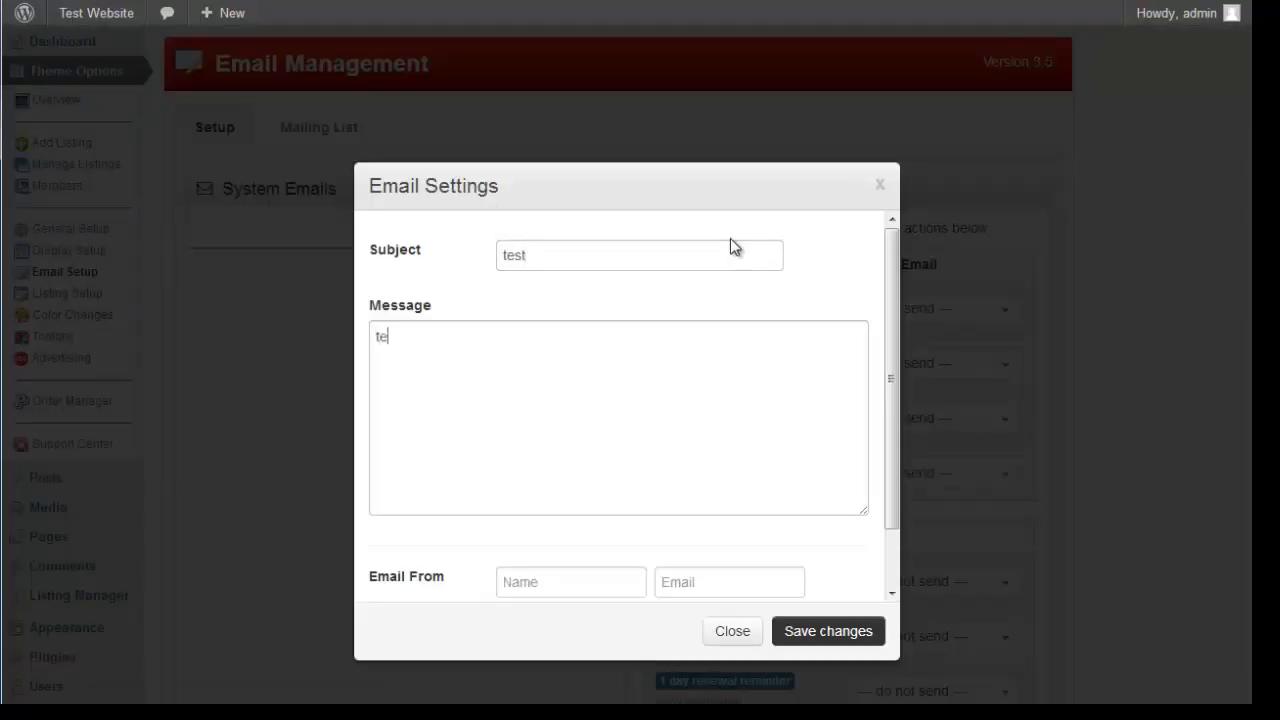
pyautogui.scroll(-2, 883, 357)
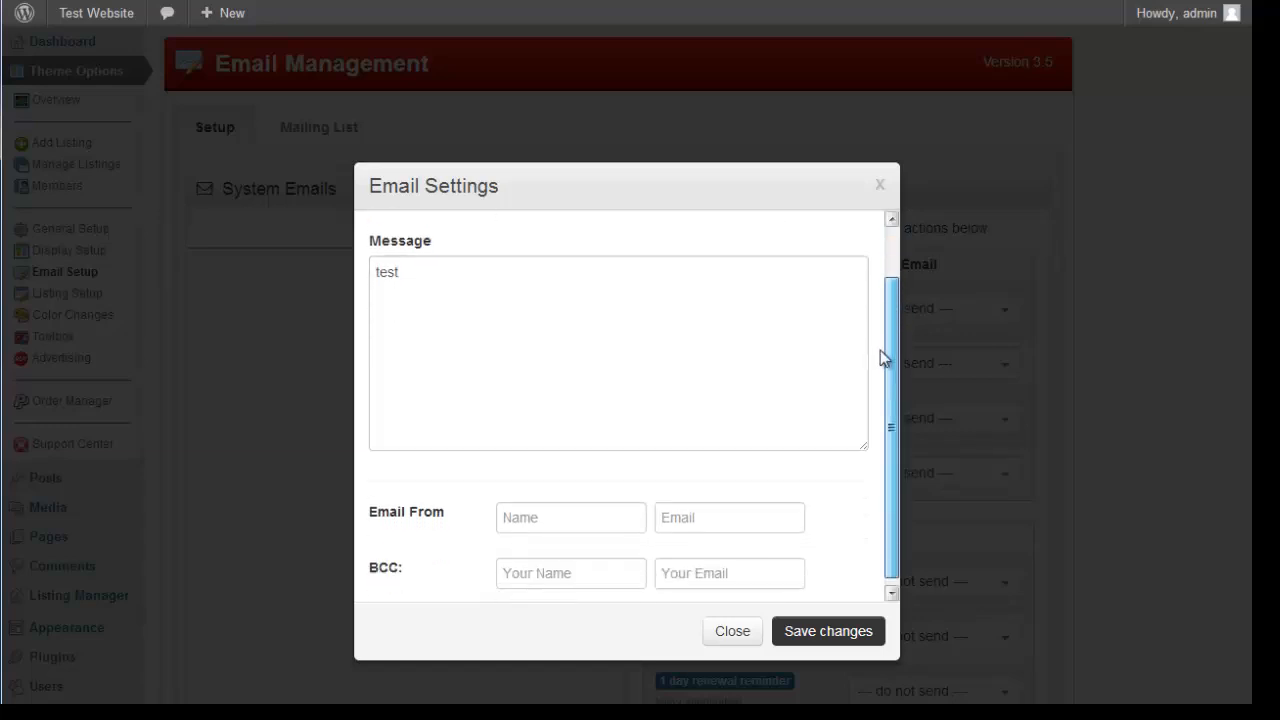
pyautogui.scroll(2, 894, 309)
pyautogui.scroll(-2, 894, 309)
pyautogui.click(817, 629)
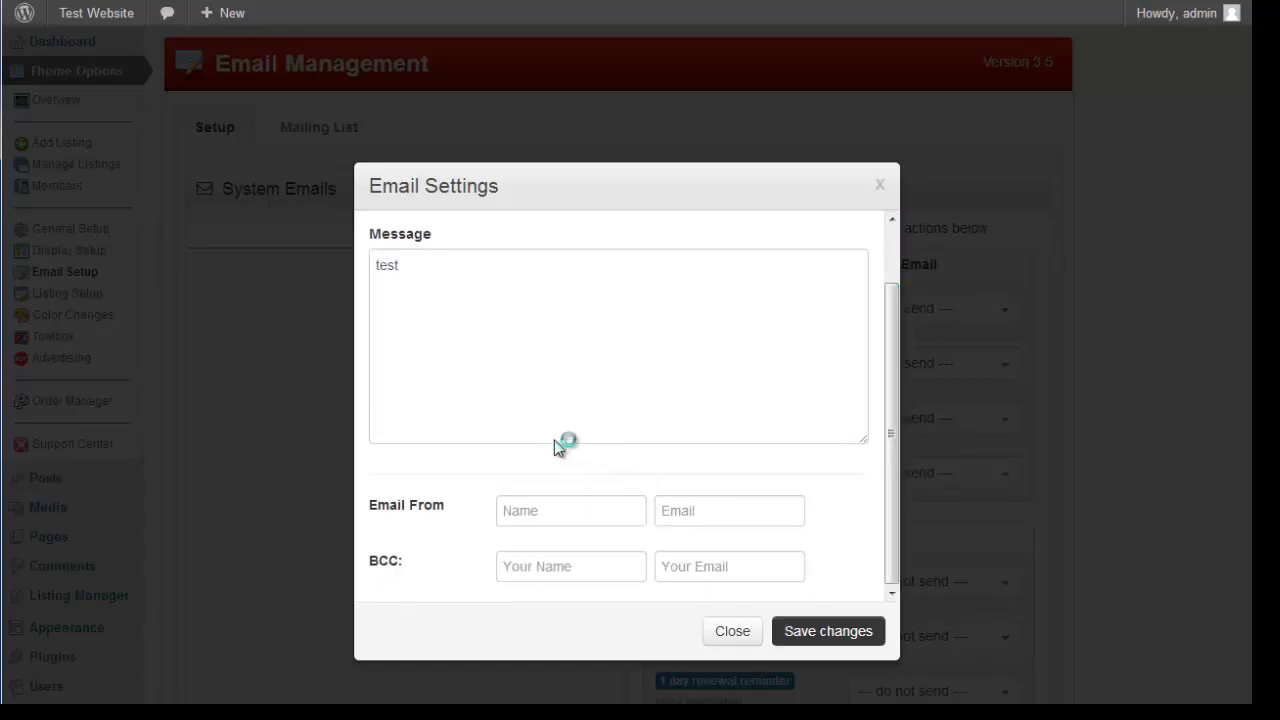
# Review the Email Assignment actions, from the welcome and expiry emails to the admin and message system emails
pyautogui.scroll(-1, 473, 378)
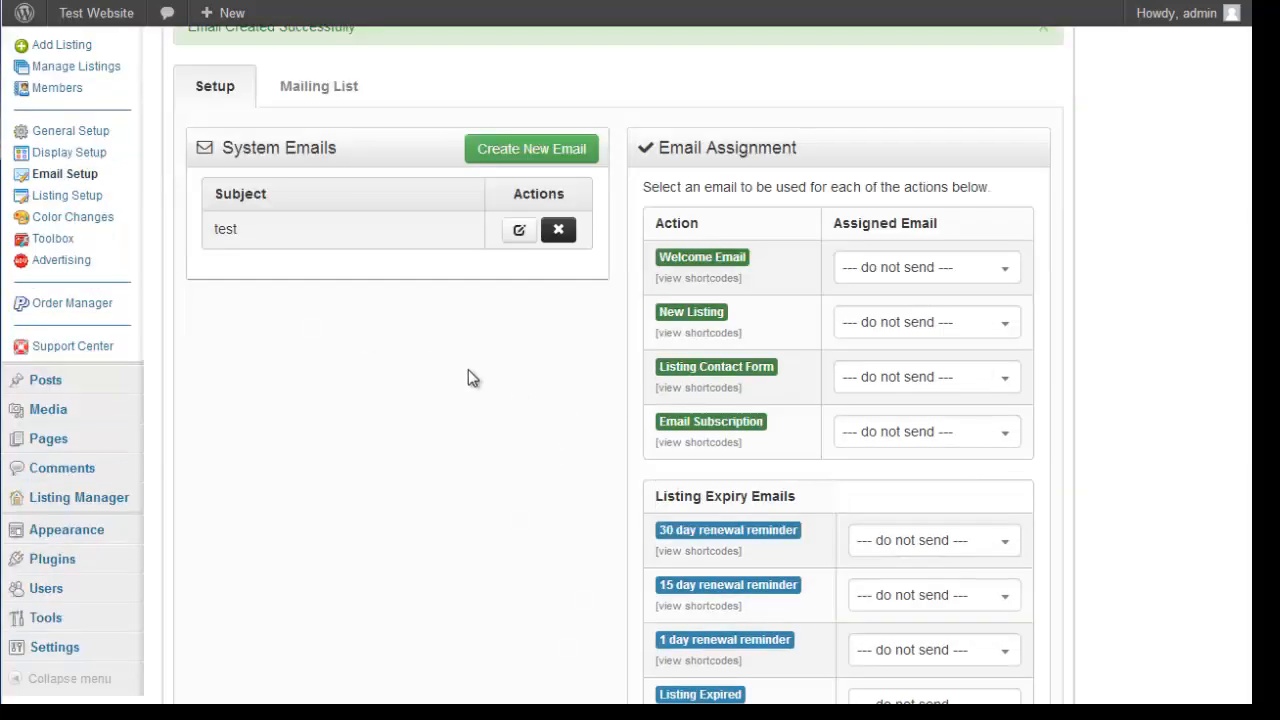
pyautogui.click(914, 272)
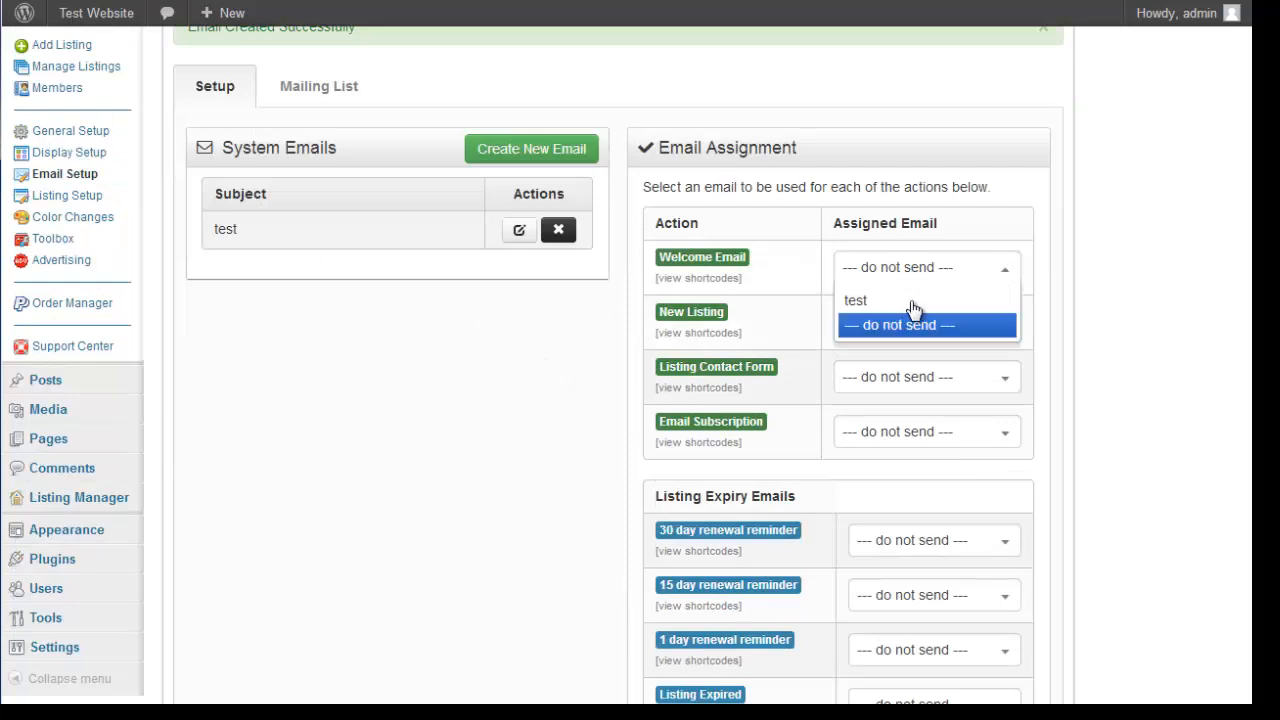
pyautogui.click(1106, 277)
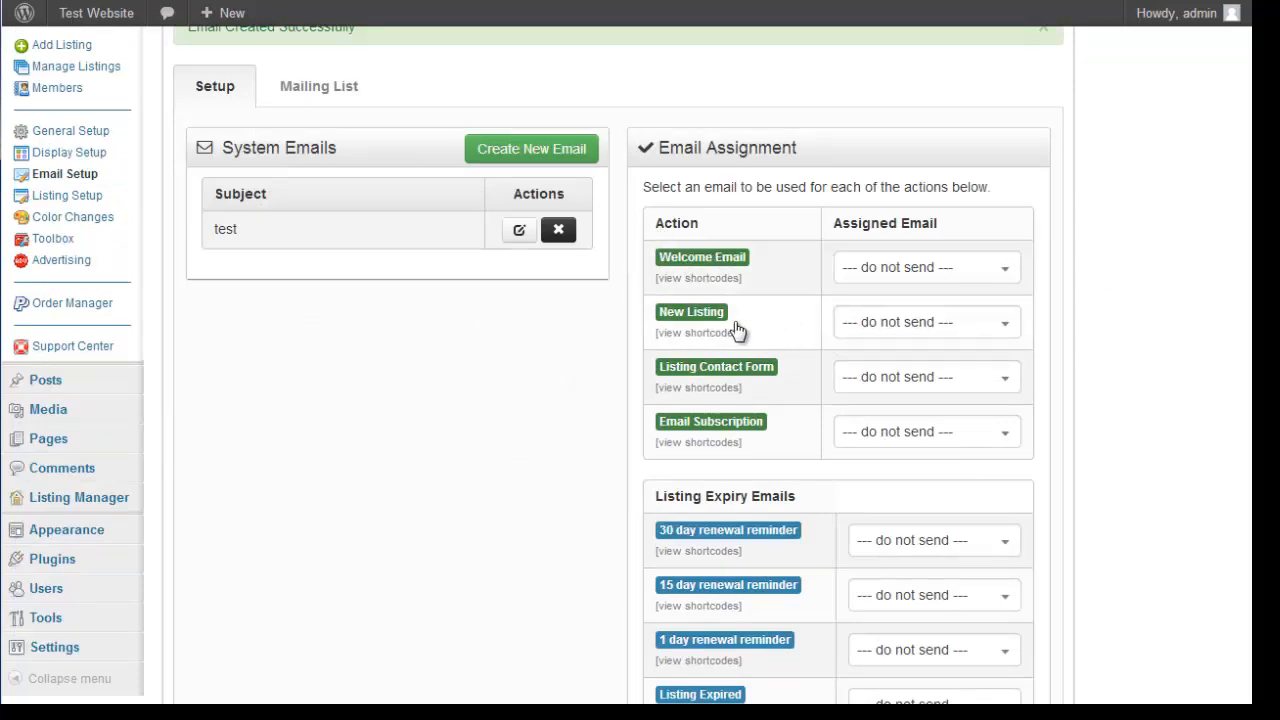
pyautogui.scroll(-1, 734, 318)
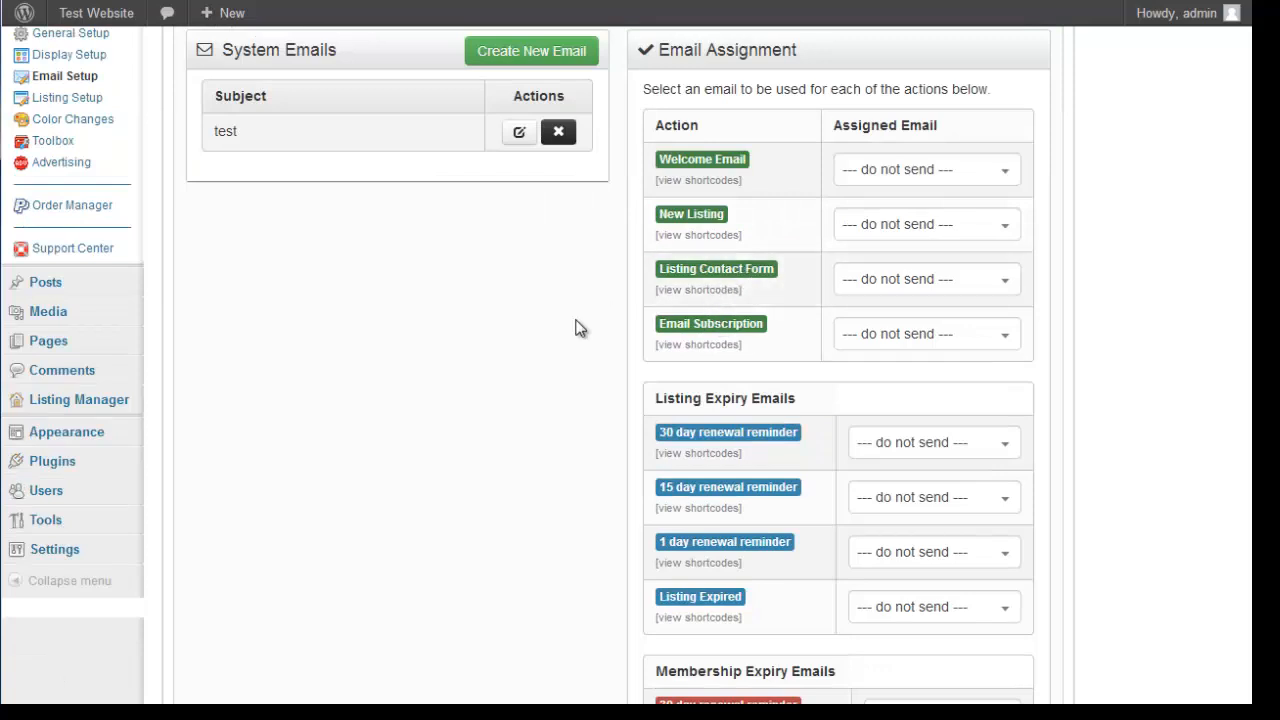
pyautogui.scroll(-3, 571, 326)
pyautogui.scroll(-3, 571, 294)
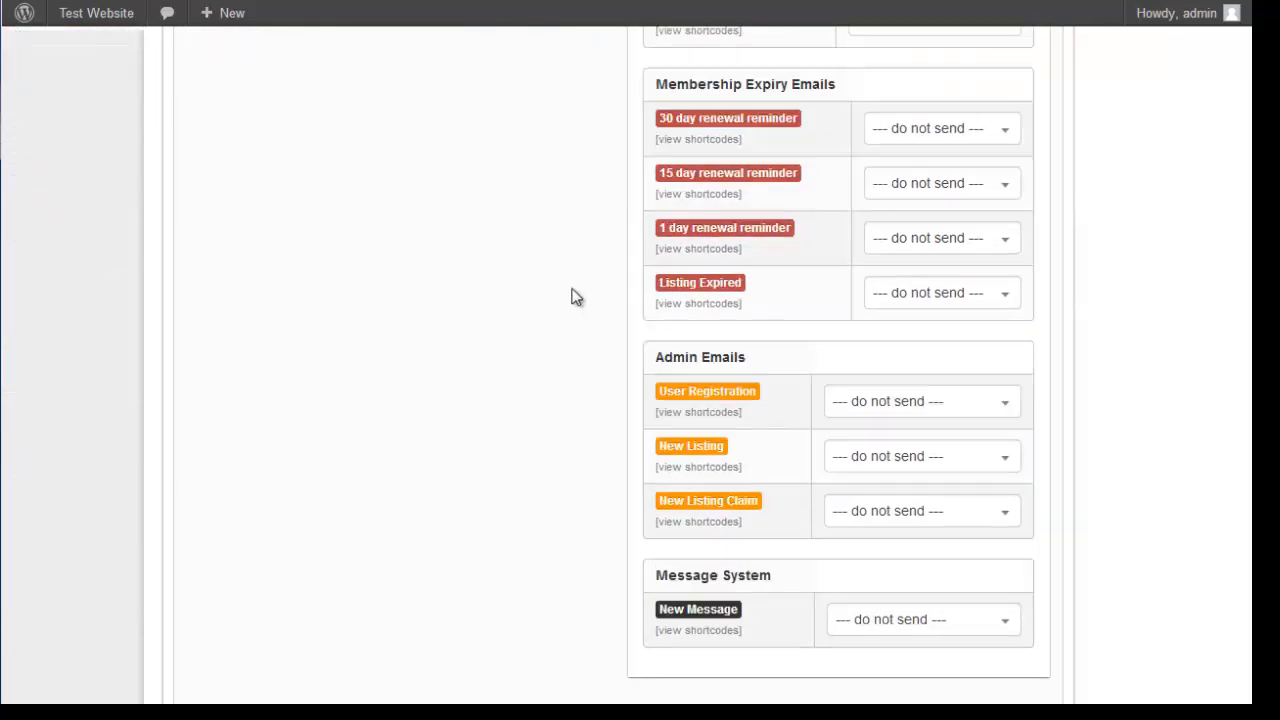
pyautogui.scroll(4, 823, 466)
pyautogui.scroll(4, 823, 466)
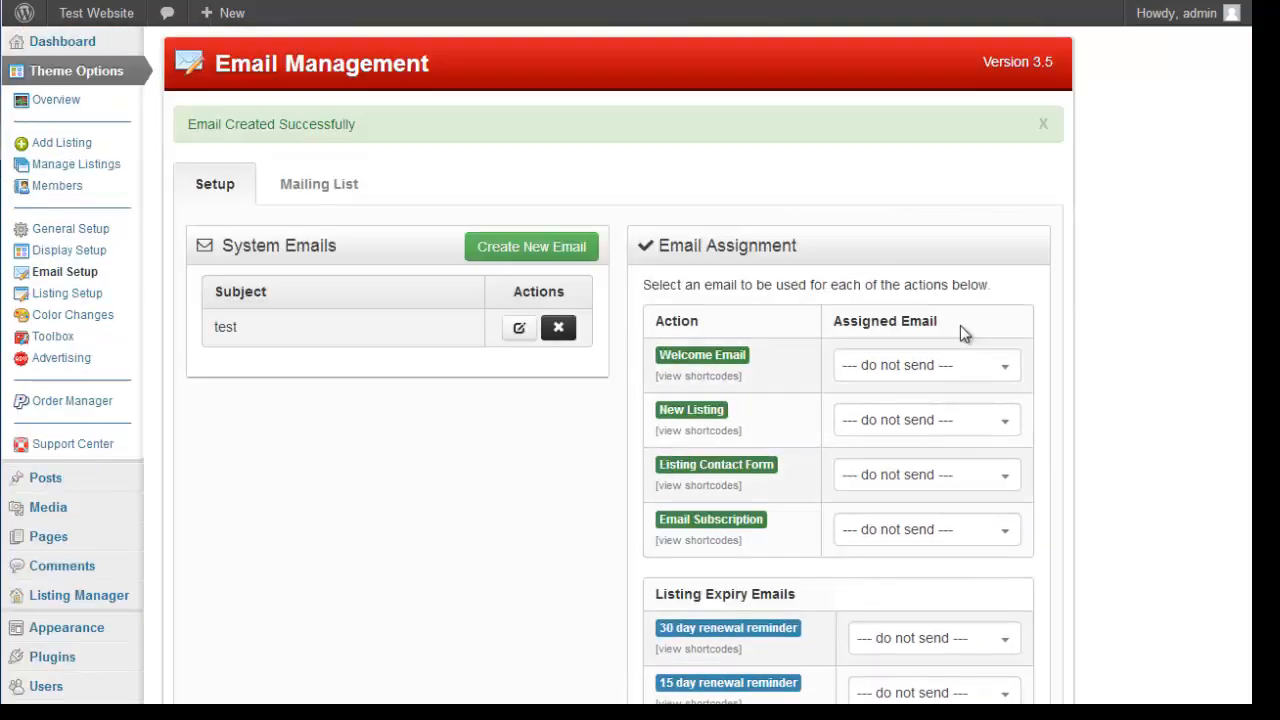
# Look at the emails available for the Welcome Email action without assigning one
pyautogui.click(962, 365)
pyautogui.click(1097, 397)
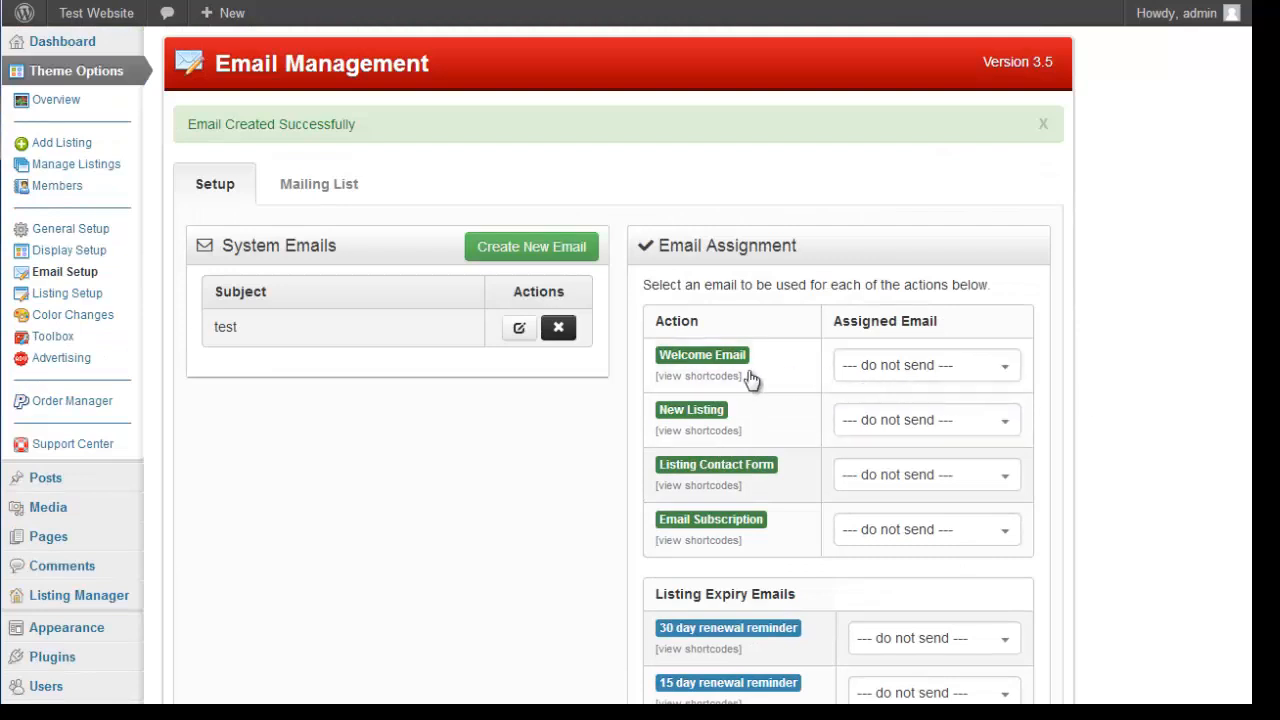
pyautogui.click(886, 366)
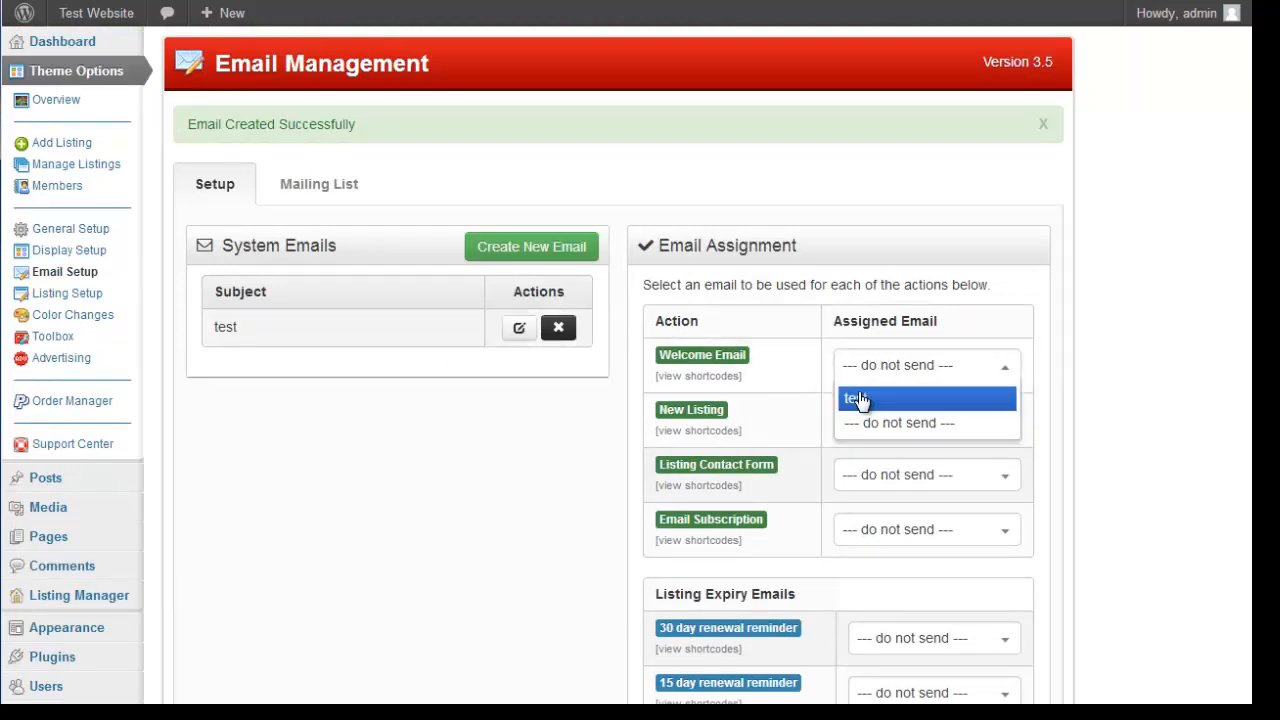
pyautogui.click(700, 418)
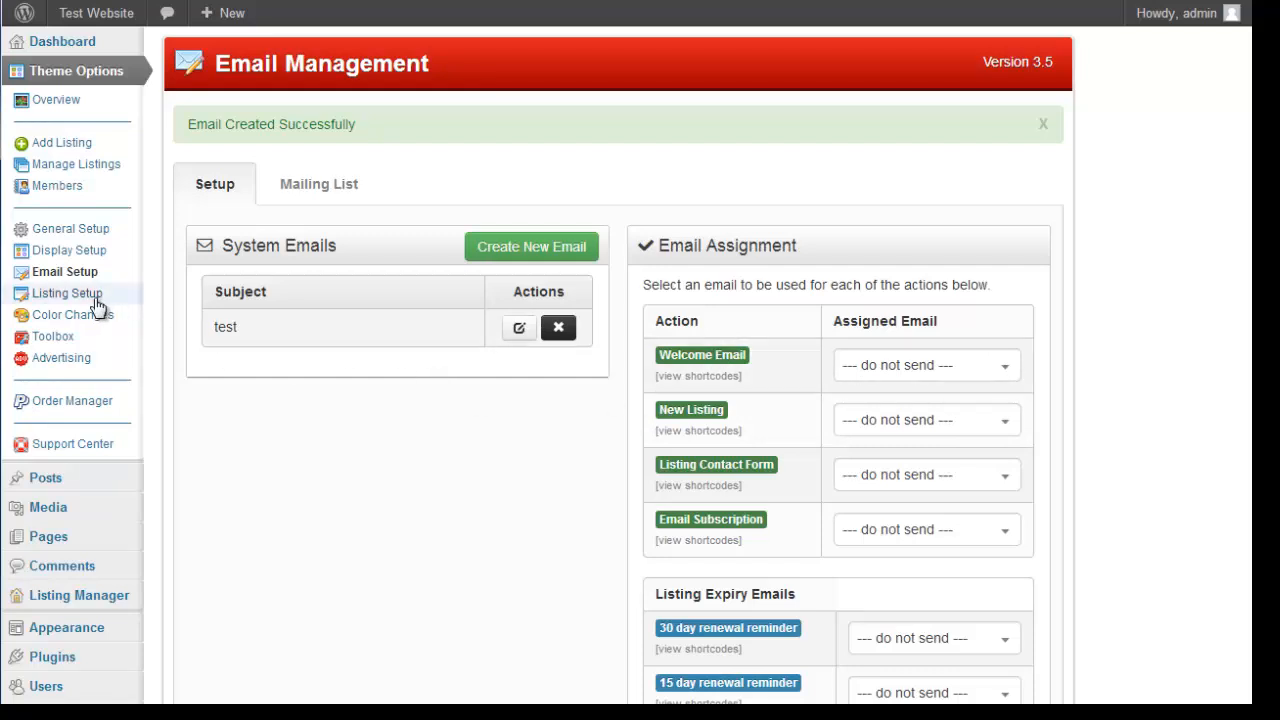
# Open Listing Setup, and on the website start a listing with Example Package 1 to view its Website Link field
pyautogui.click(66, 293)
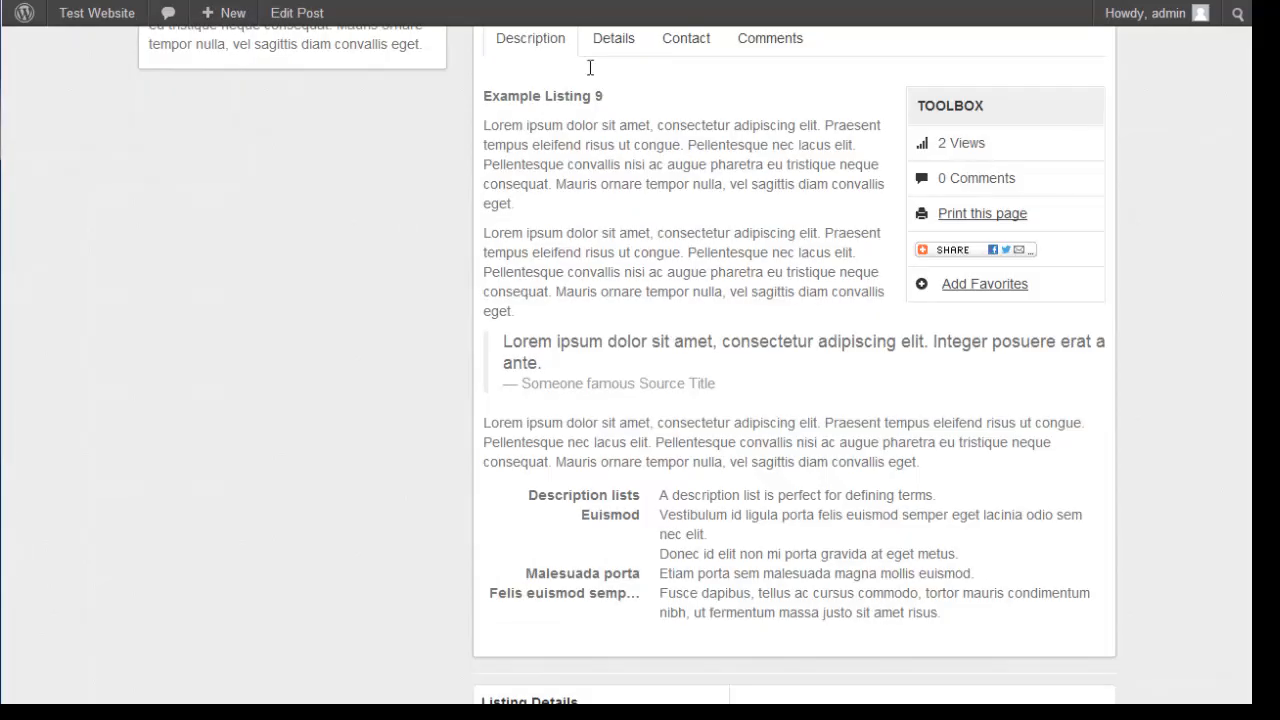
pyautogui.scroll(5, 760, 226)
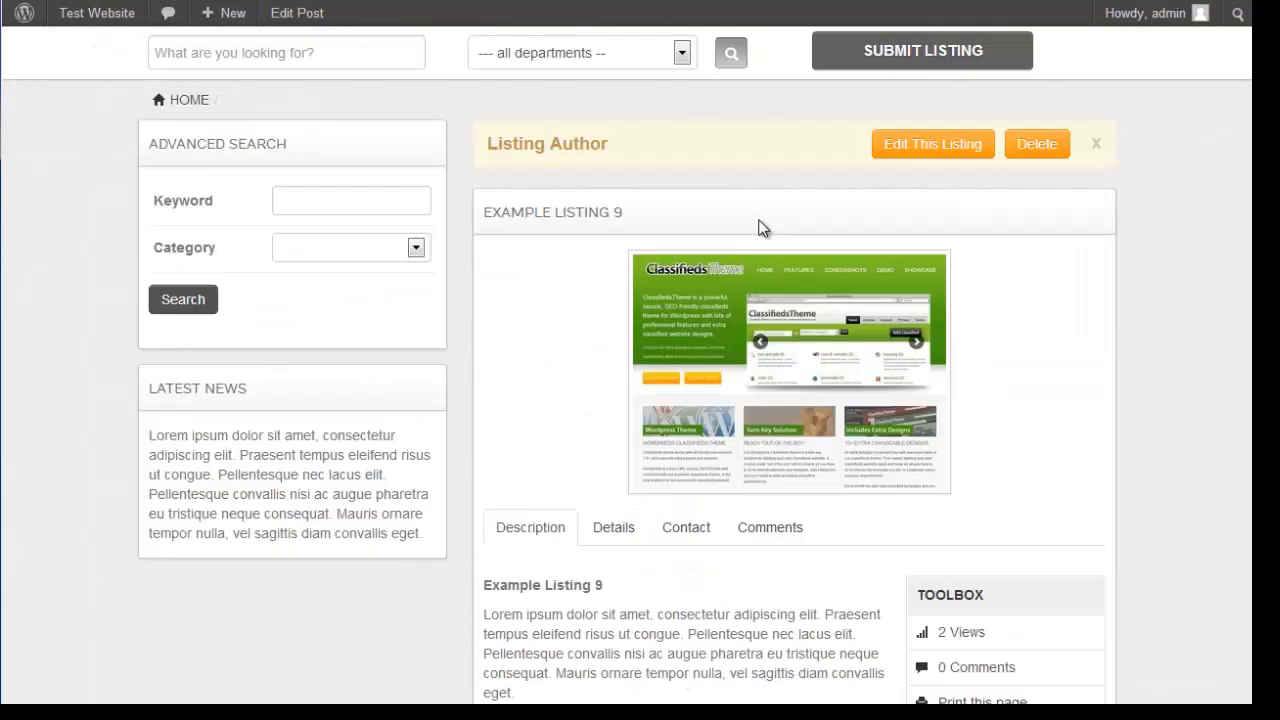
pyautogui.click(903, 63)
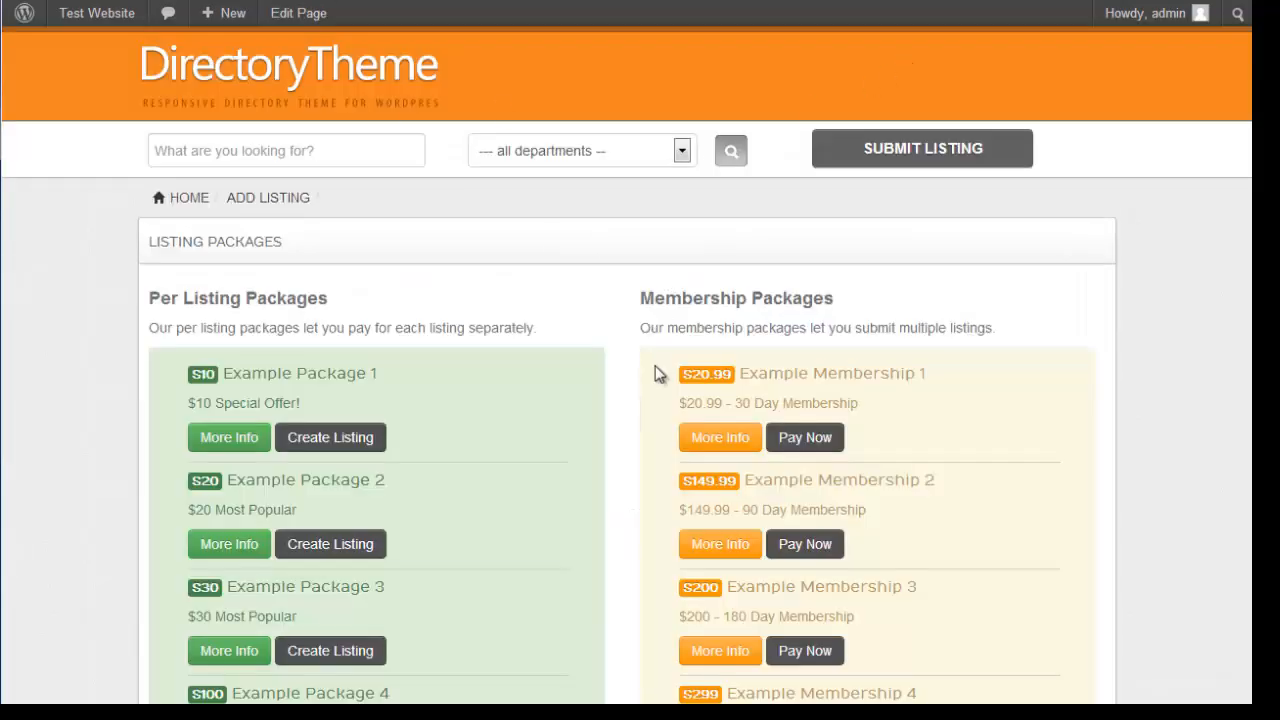
pyautogui.click(357, 447)
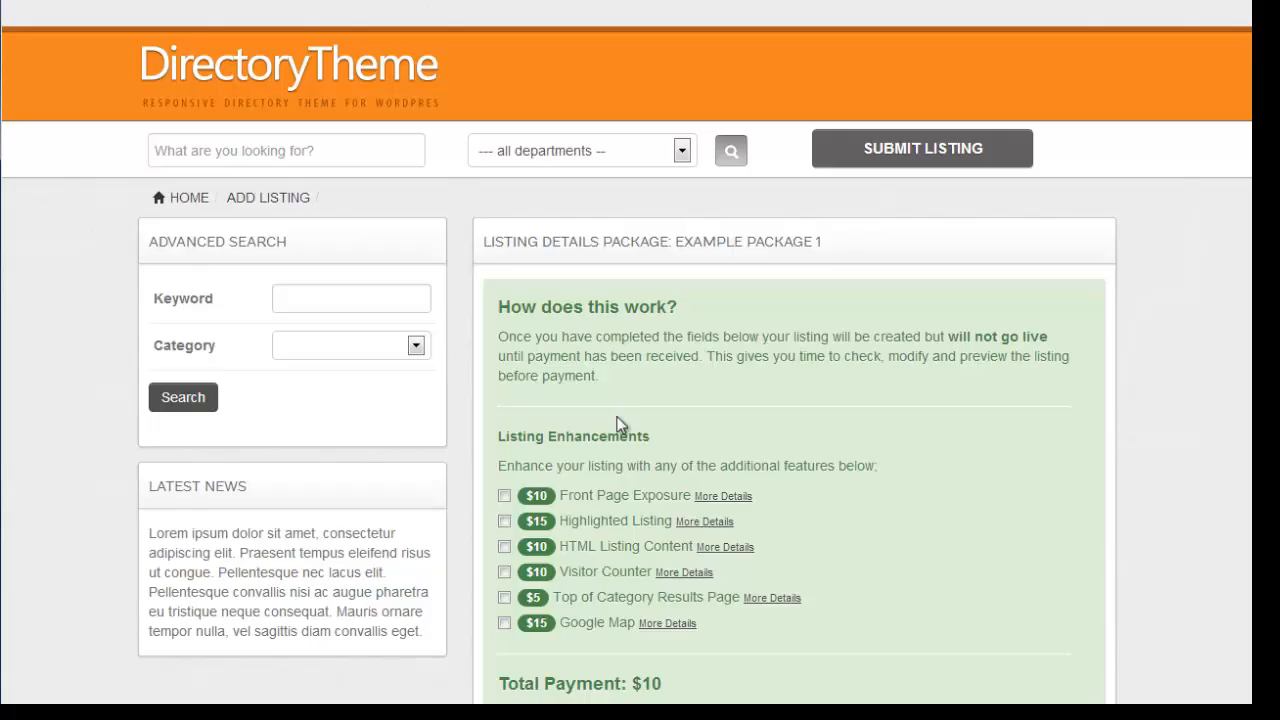
pyautogui.scroll(-10, 617, 425)
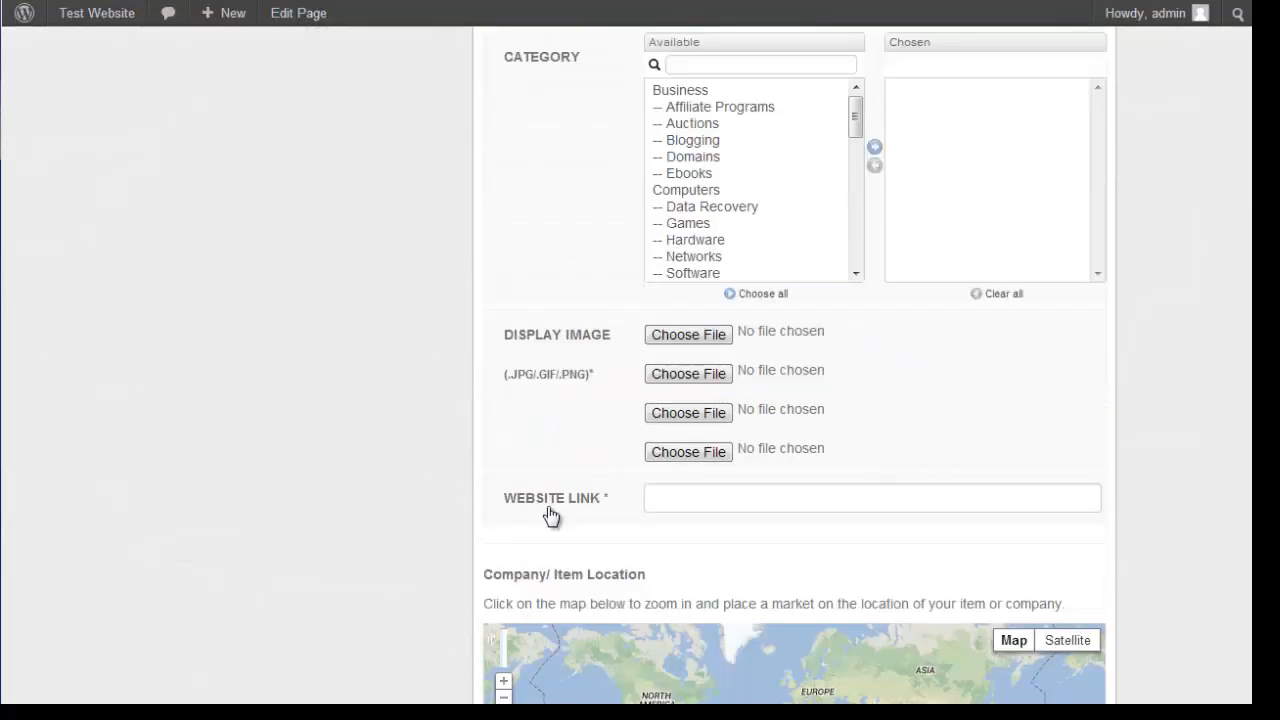
pyautogui.click(580, 509)
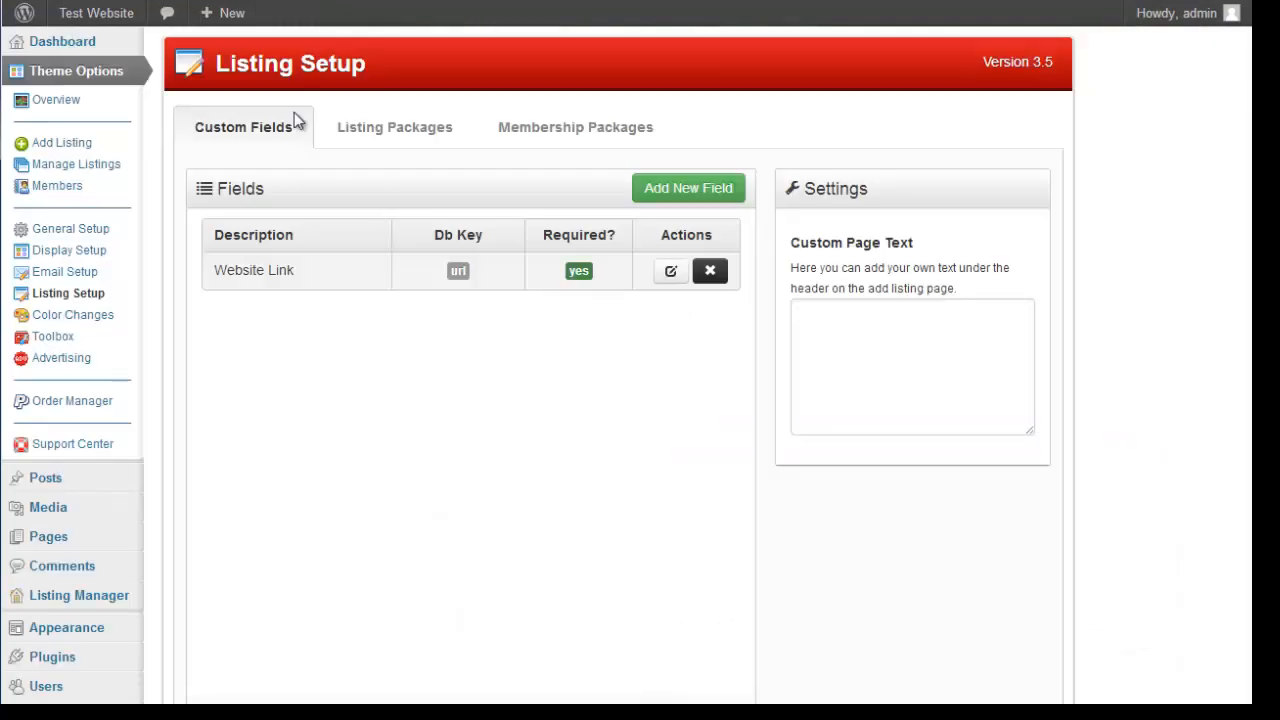
# Look at the field types for a new custom field and the Website Link field's settings without saving anything
pyautogui.click(680, 192)
pyautogui.click(648, 376)
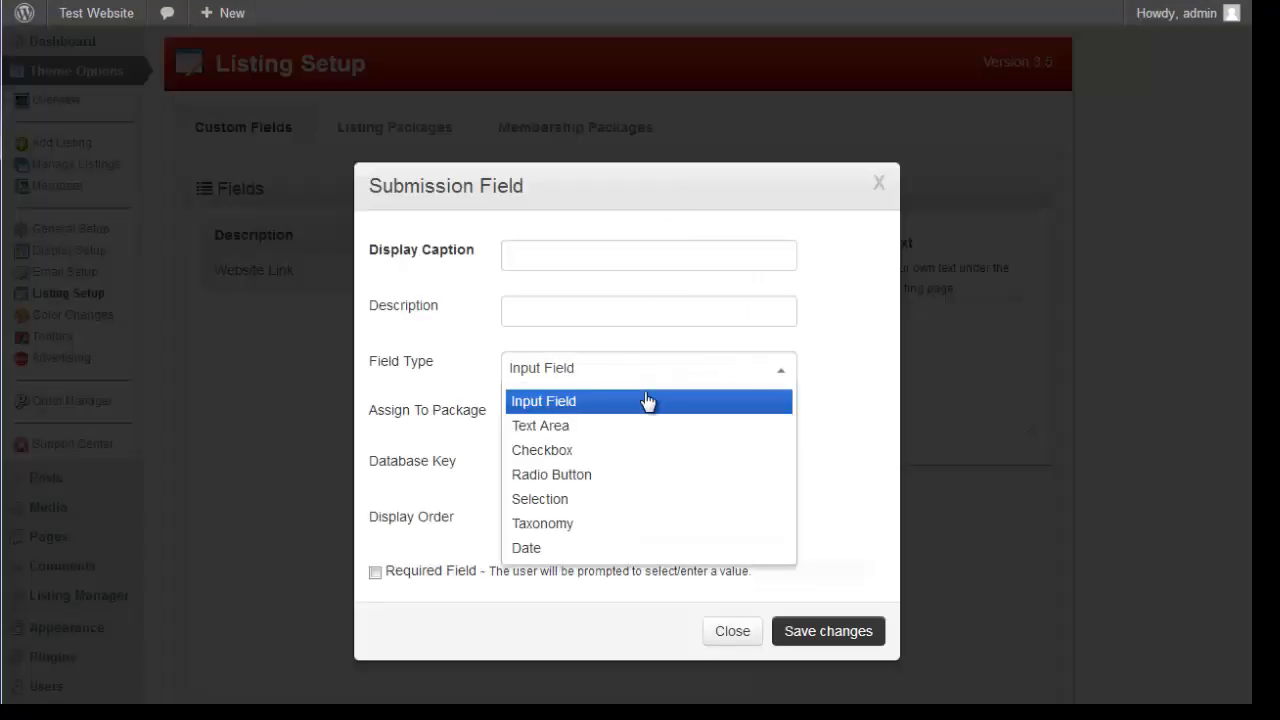
pyautogui.click(853, 320)
pyautogui.click(878, 185)
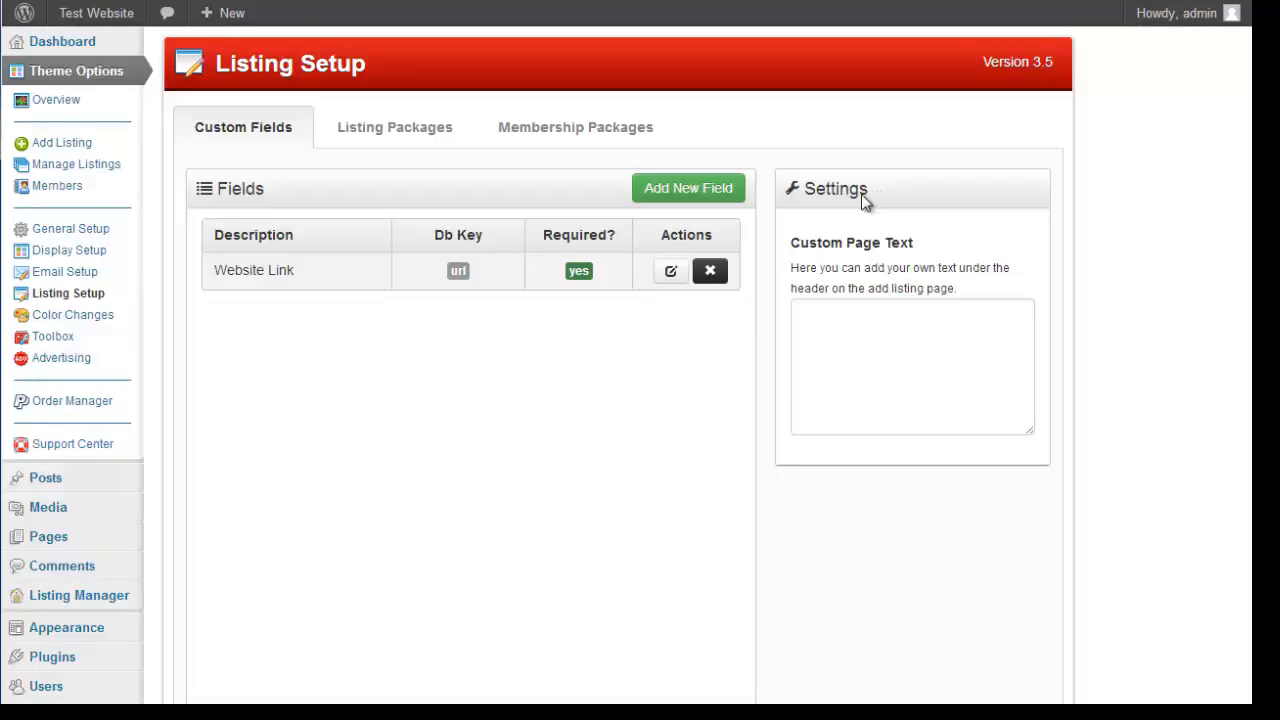
pyautogui.click(669, 271)
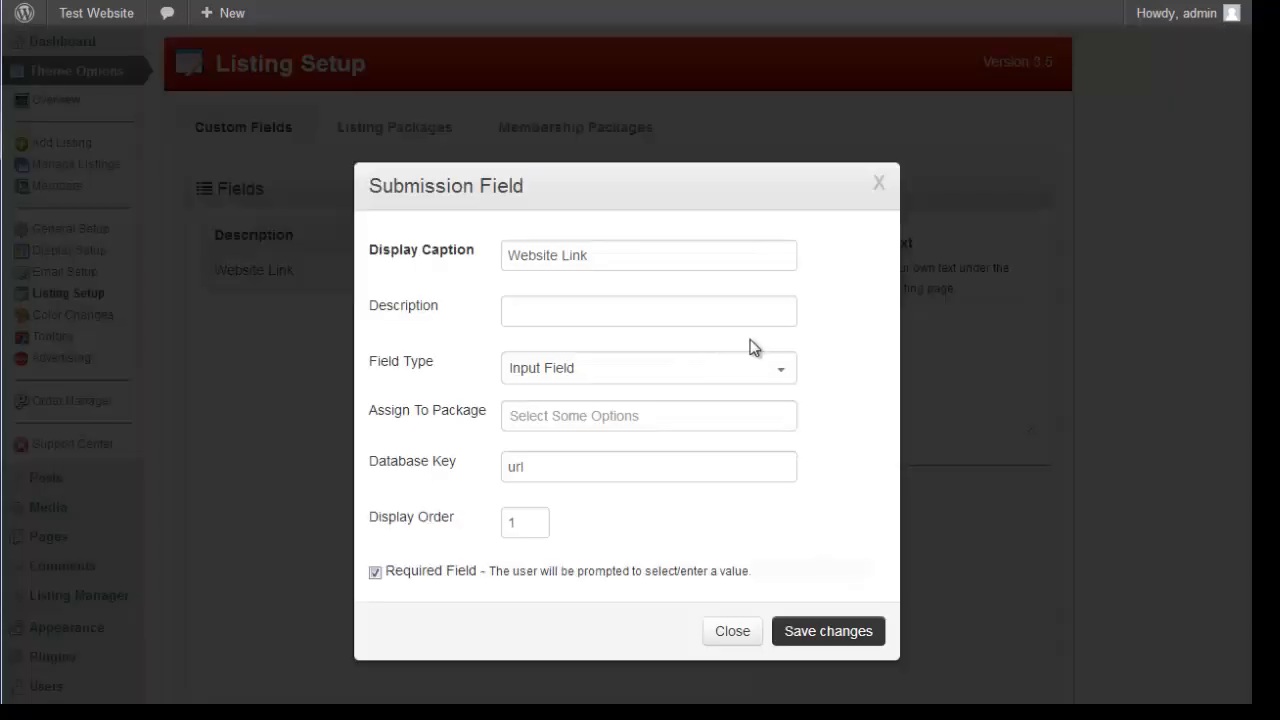
pyautogui.click(879, 185)
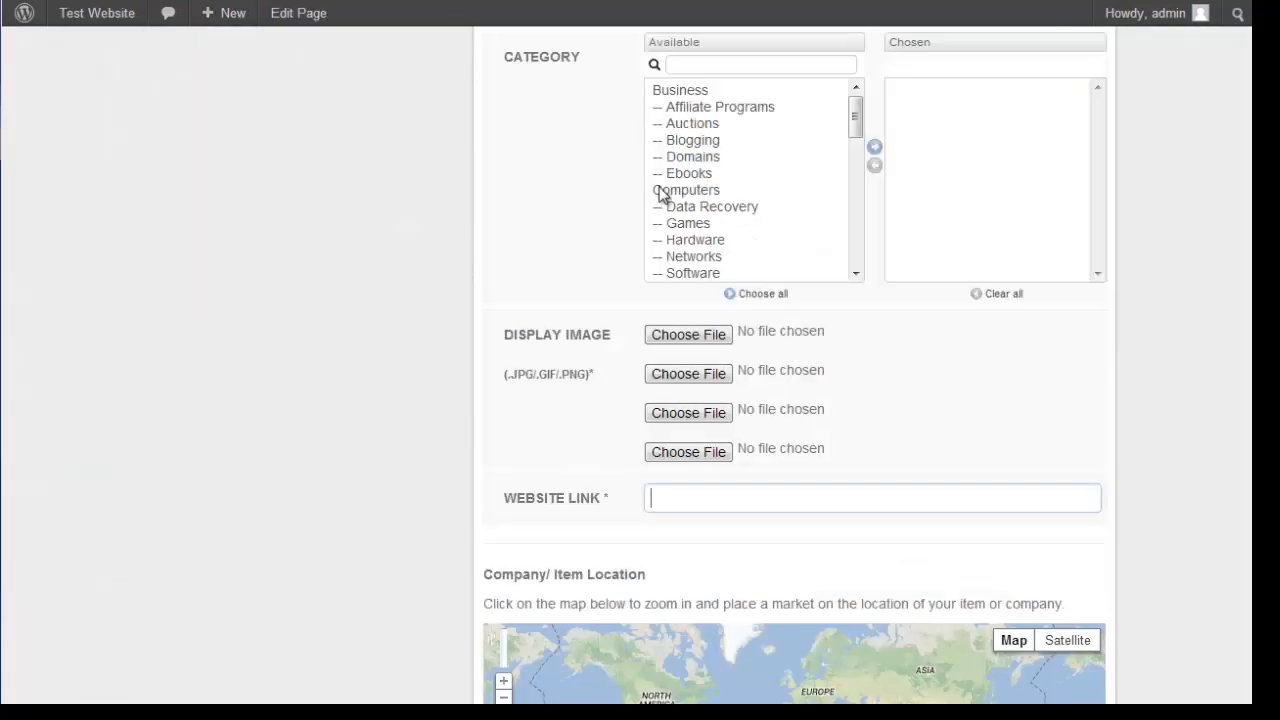
# Return to the website's submit listing page and view the per listing and membership packages
pyautogui.scroll(10, 571, 294)
pyautogui.click(923, 149)
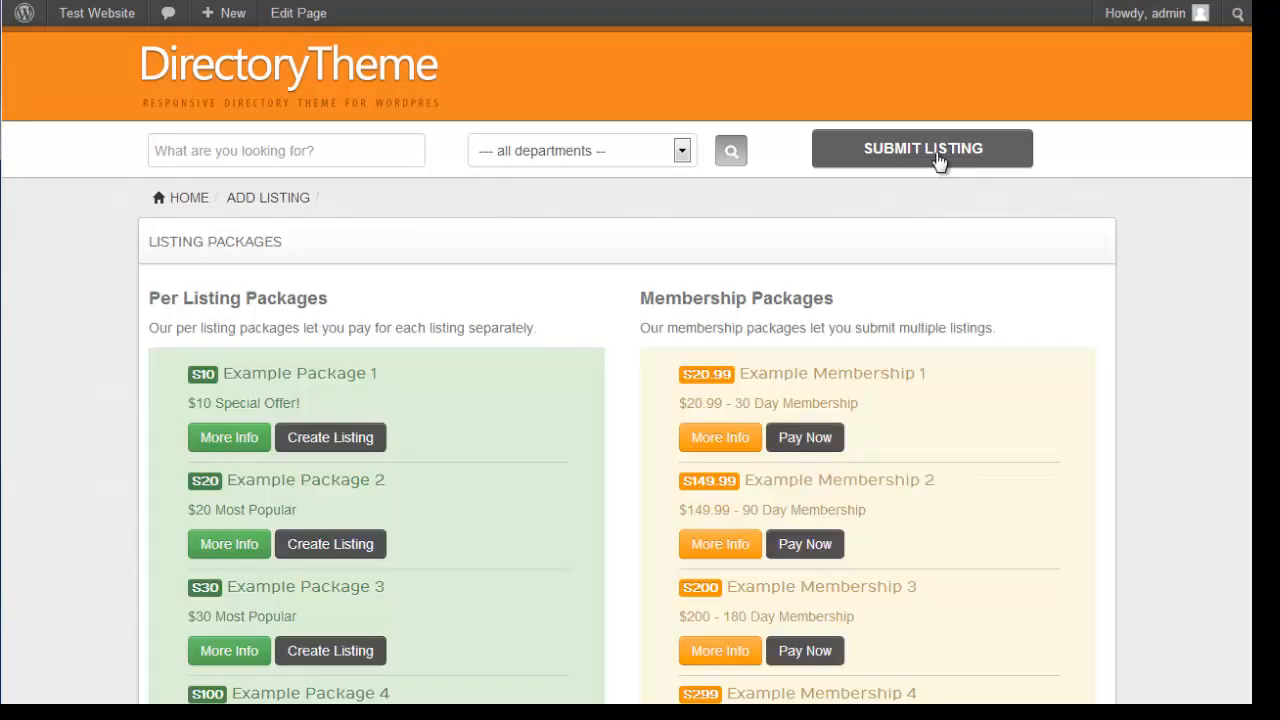
pyautogui.scroll(-1, 348, 284)
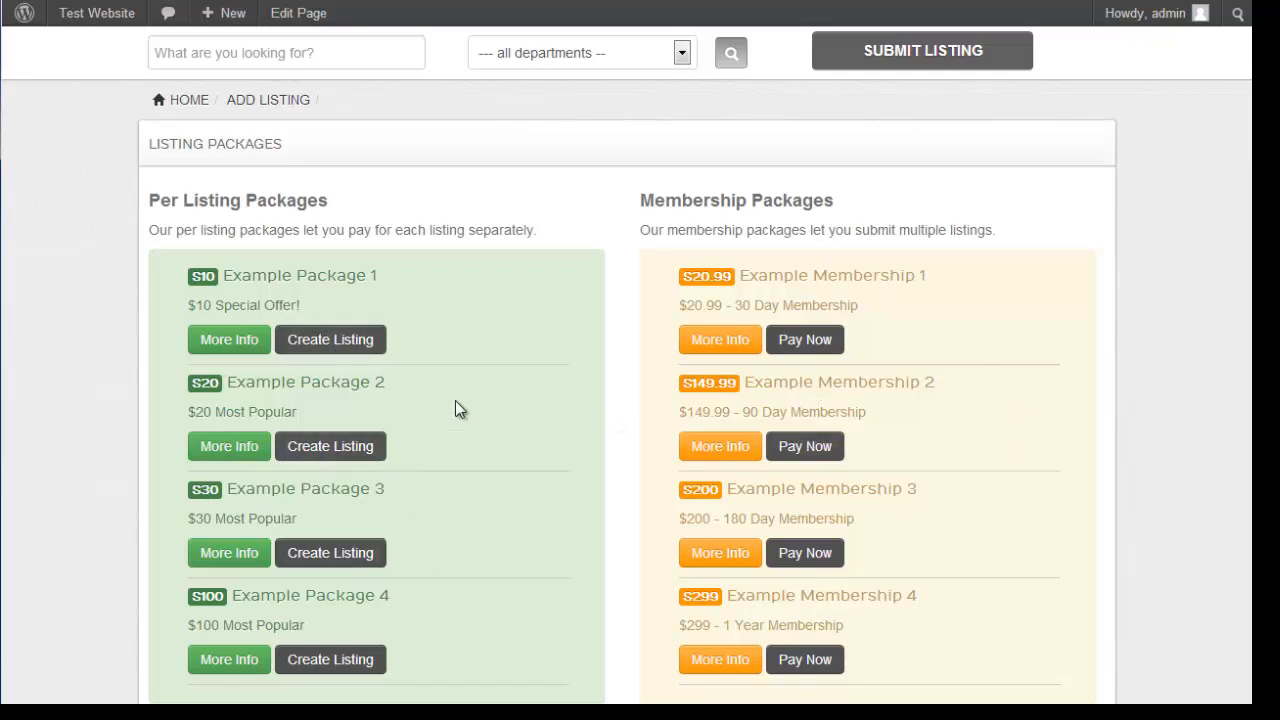
pyautogui.scroll(1, 690, 413)
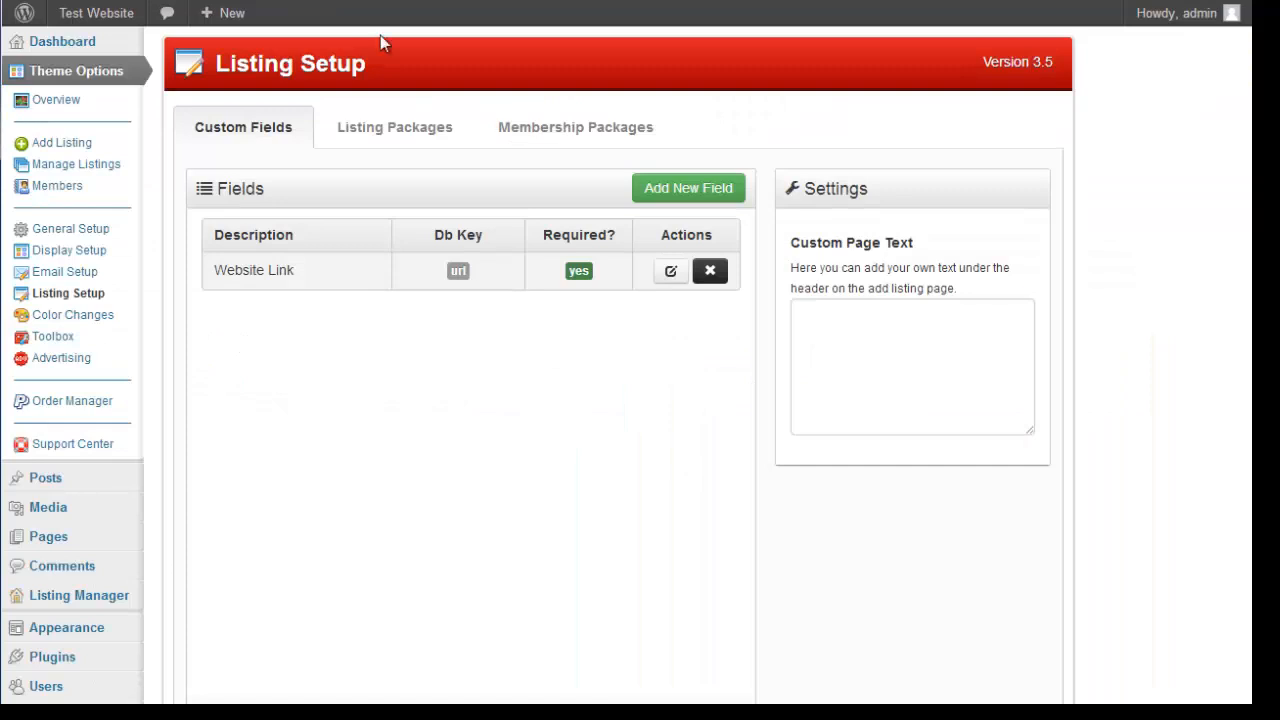
# In Listing Setup, review the listing packages and the prices of the listing enhancements
pyautogui.click(419, 121)
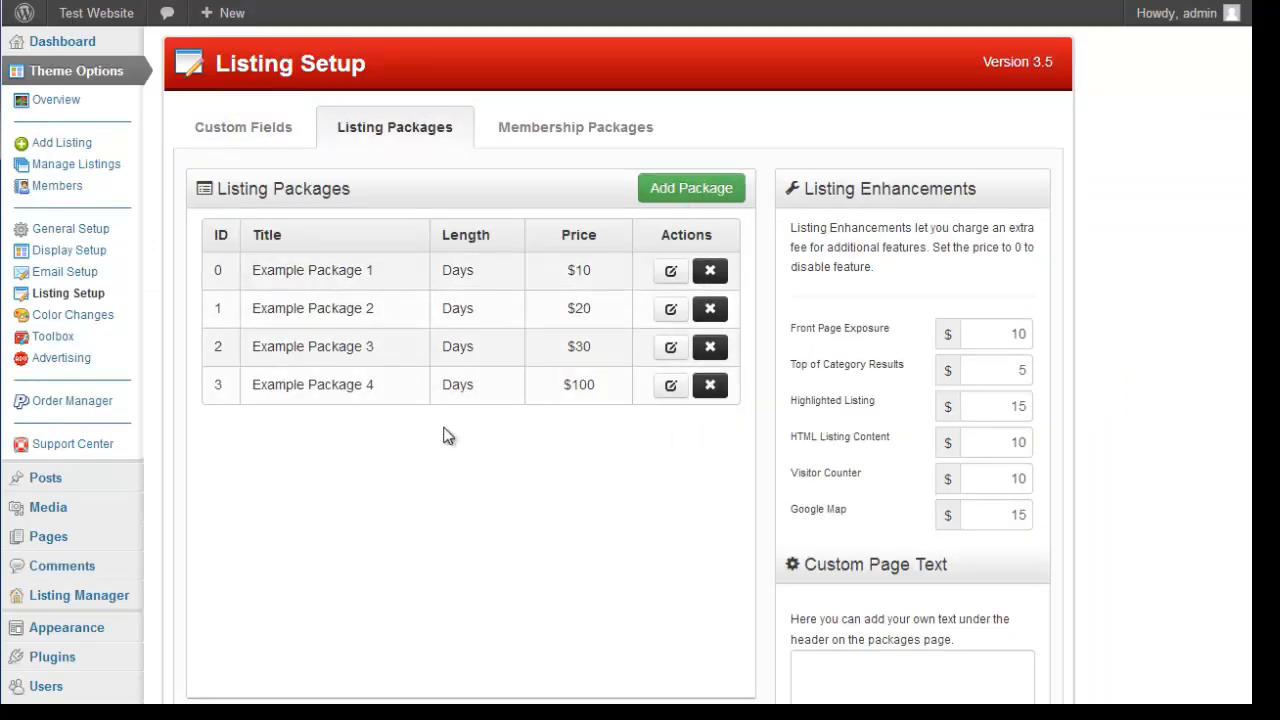
pyautogui.scroll(-1, 405, 503)
pyautogui.scroll(1, 402, 500)
pyautogui.scroll(-1, 406, 478)
pyautogui.scroll(1, 410, 487)
pyautogui.scroll(-1, 871, 214)
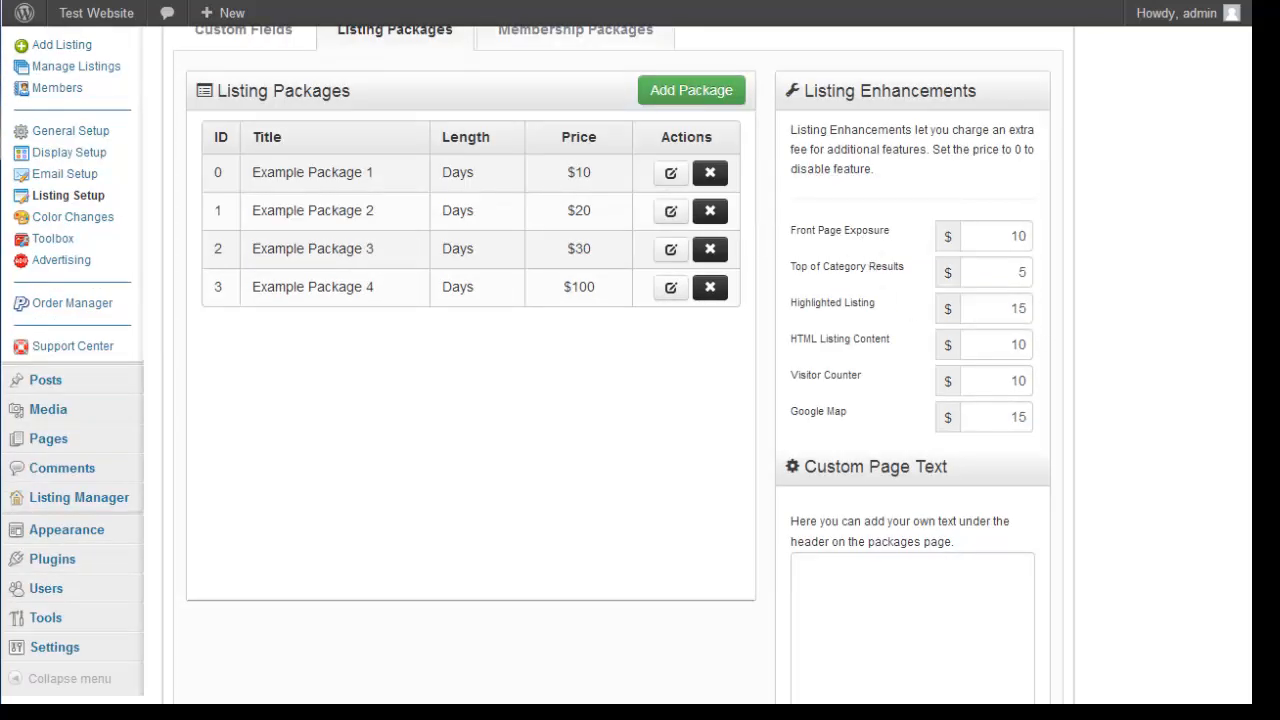
pyautogui.scroll(1, 1106, 346)
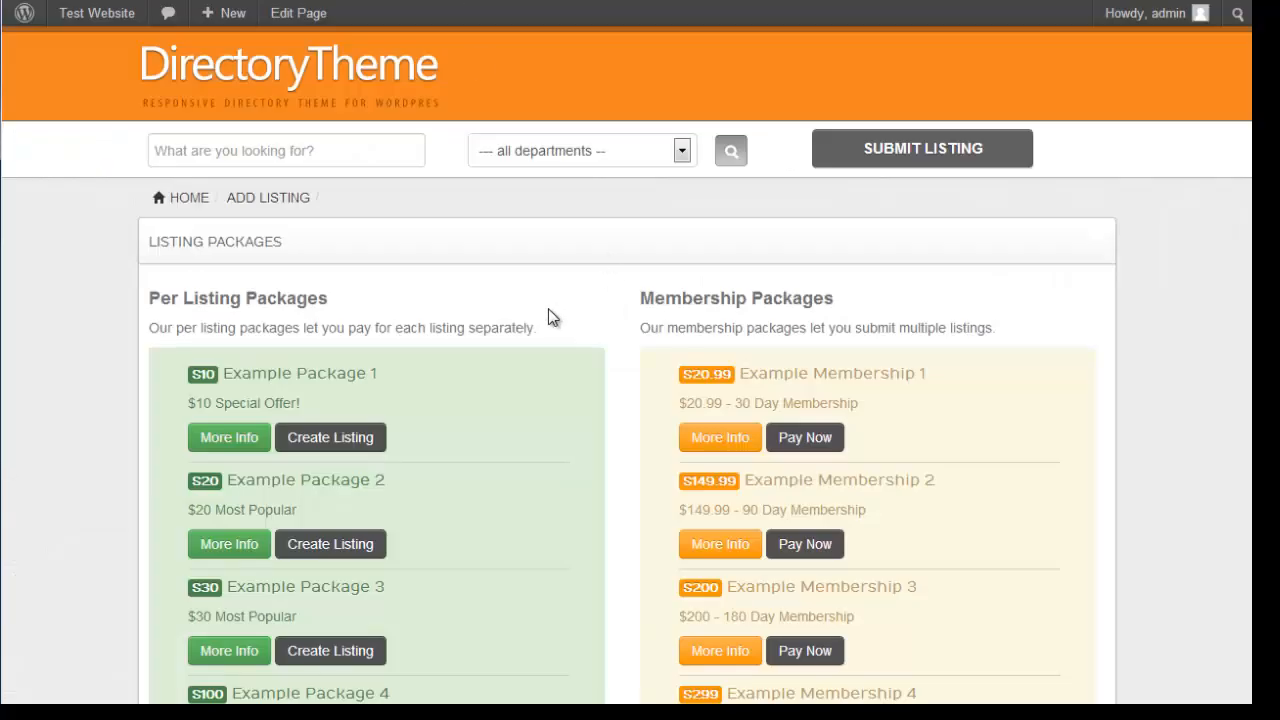
# On the website, open the Example Package 1 submission form and select the Front Page Exposure and Highlighted Listing enhancements
pyautogui.scroll(-1, 530, 318)
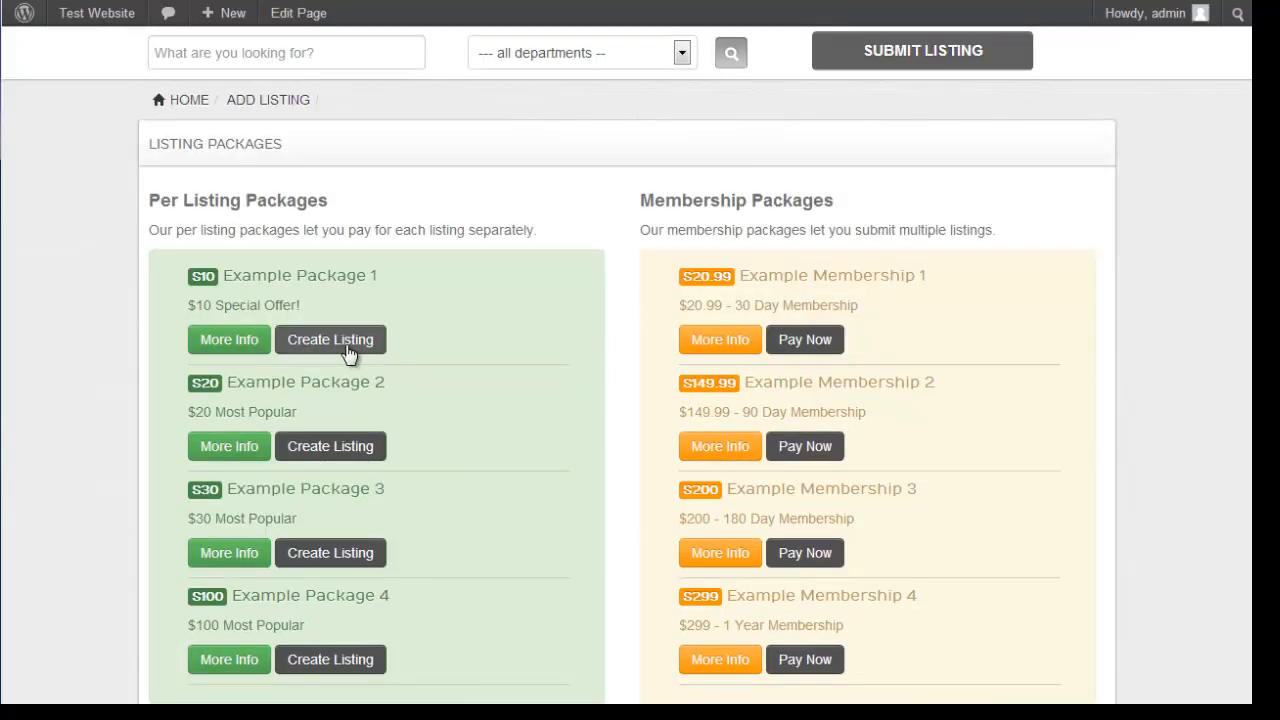
pyautogui.scroll(-2, 530, 345)
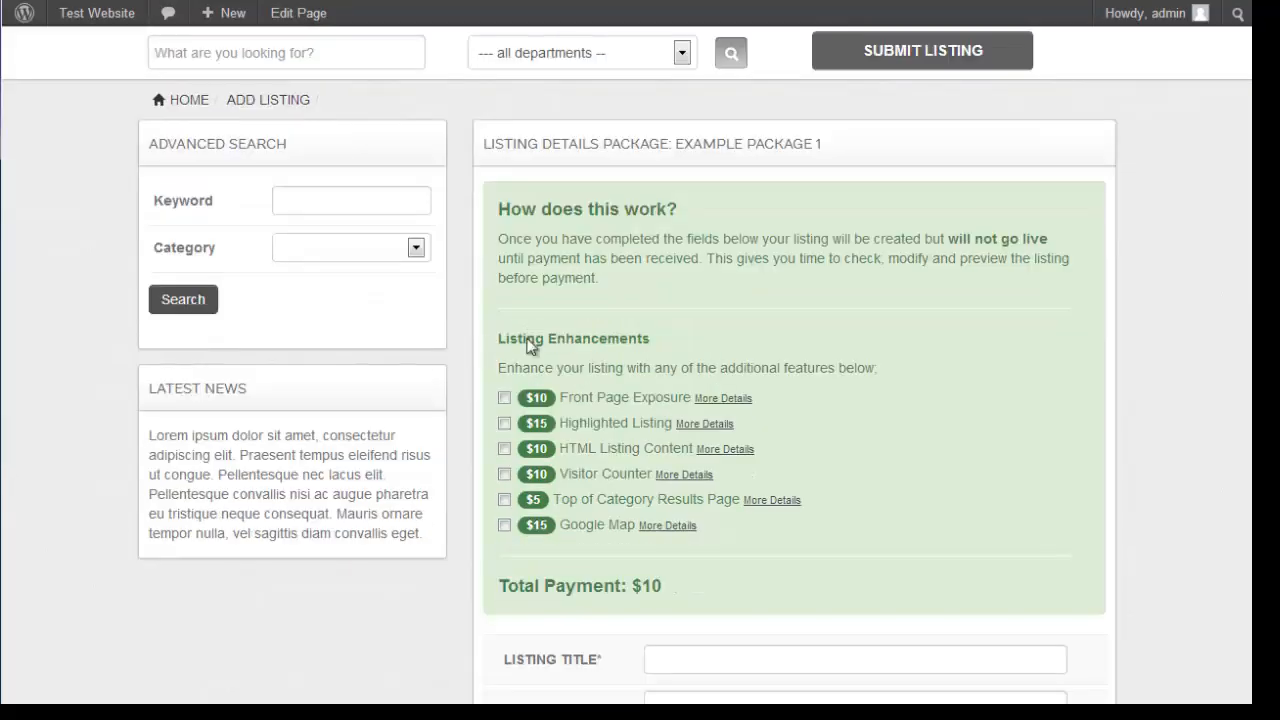
pyautogui.scroll(1, 654, 318)
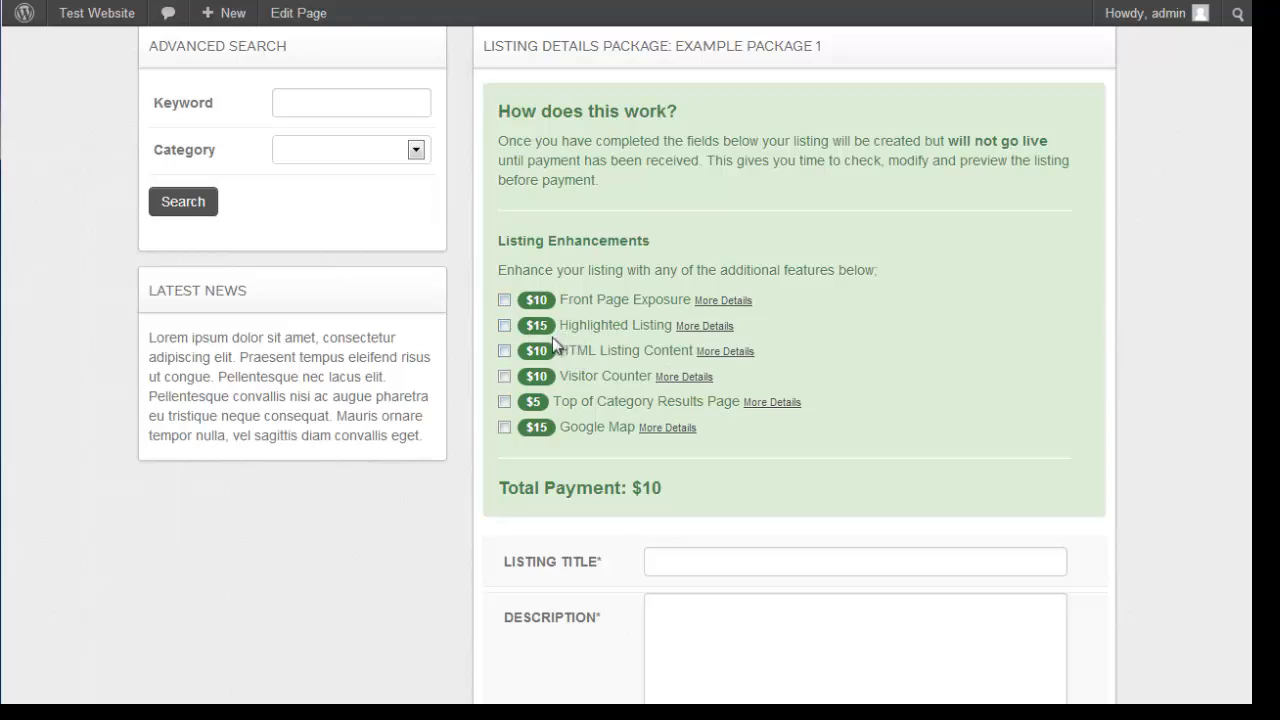
pyautogui.click(504, 301)
pyautogui.scroll(1, 518, 375)
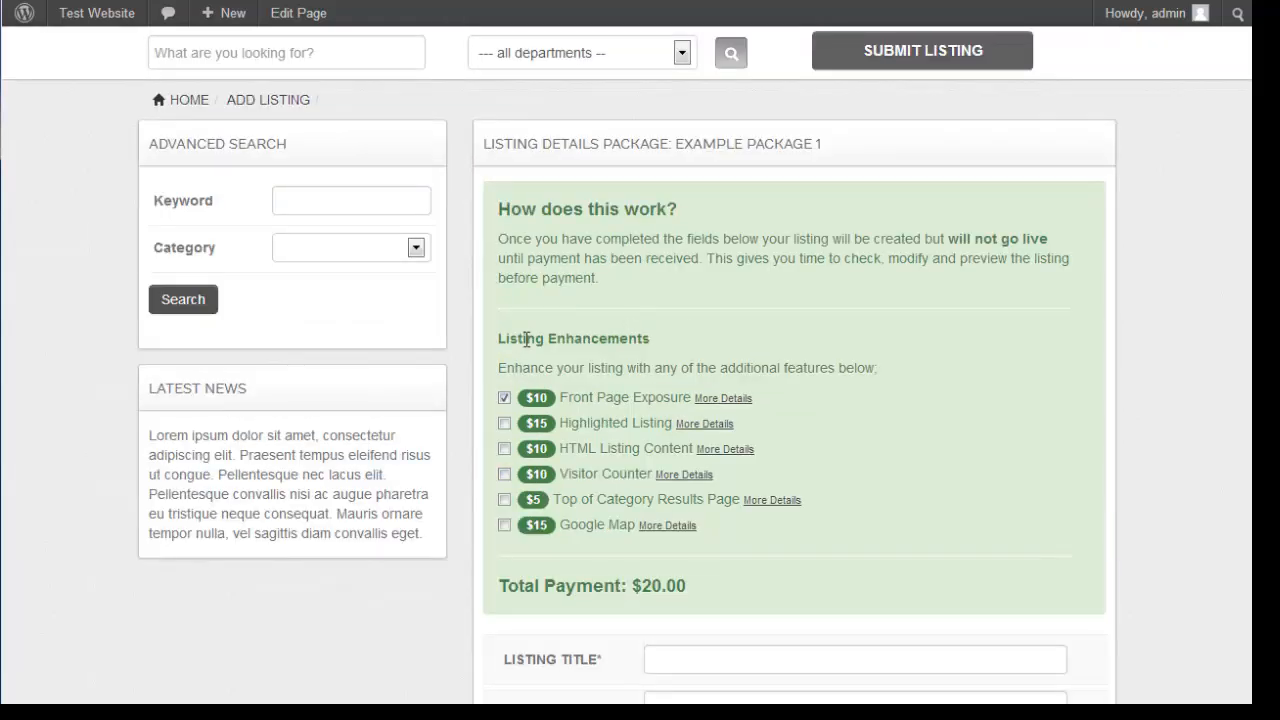
pyautogui.scroll(1, 557, 338)
pyautogui.scroll(-1, 600, 420)
pyautogui.scroll(-1, 582, 397)
pyautogui.scroll(-1, 583, 397)
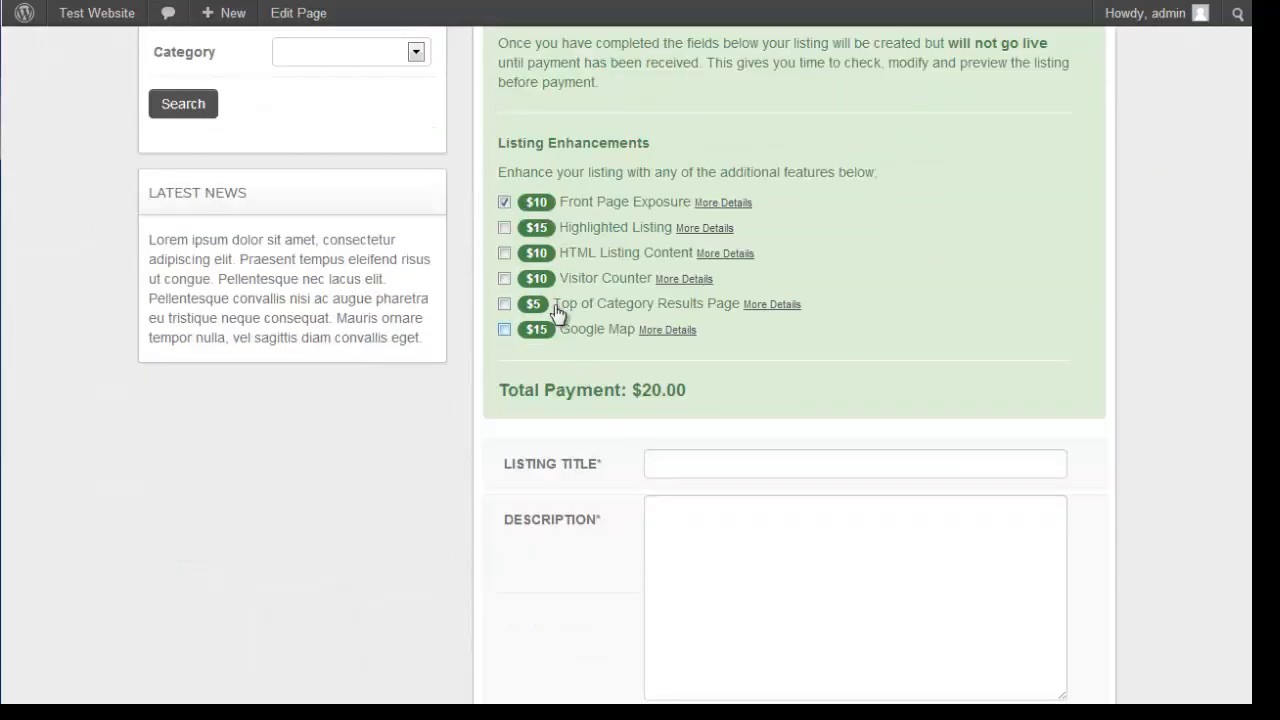
pyautogui.click(505, 229)
pyautogui.scroll(-1, 823, 443)
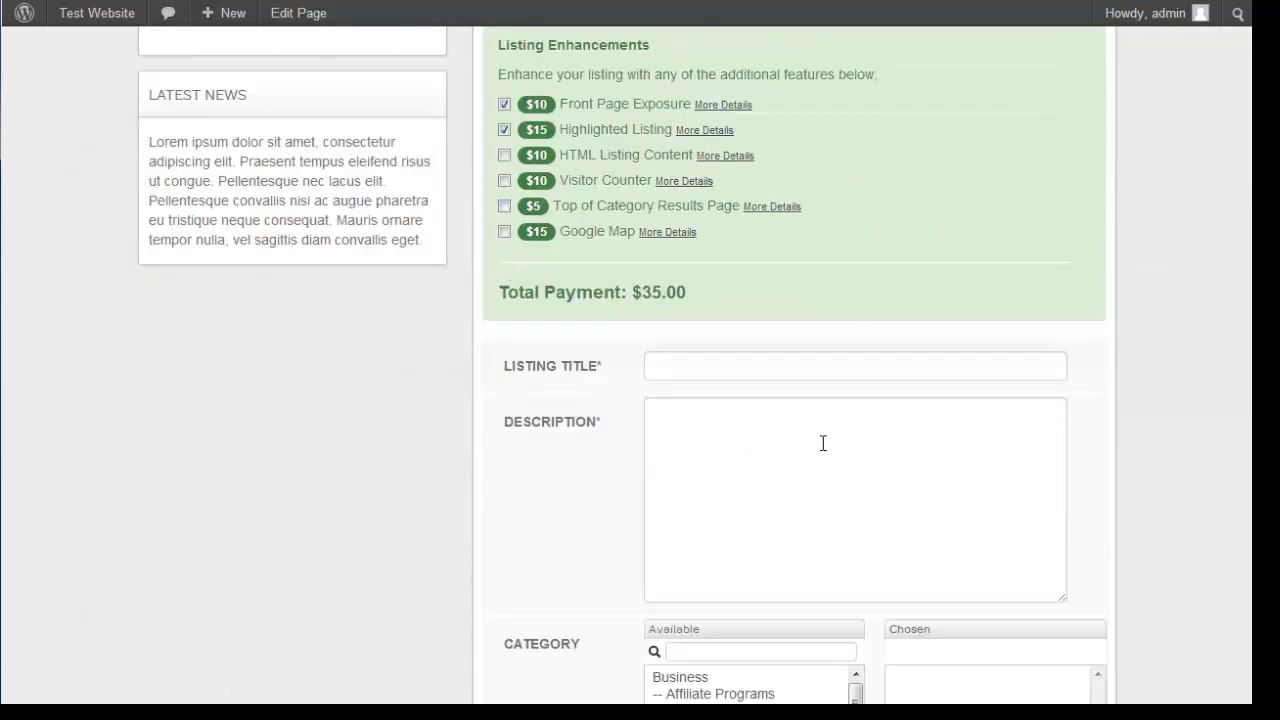
# Try the HTML Listing Content enhancement with the description editor, and deselect it again
pyautogui.click(505, 157)
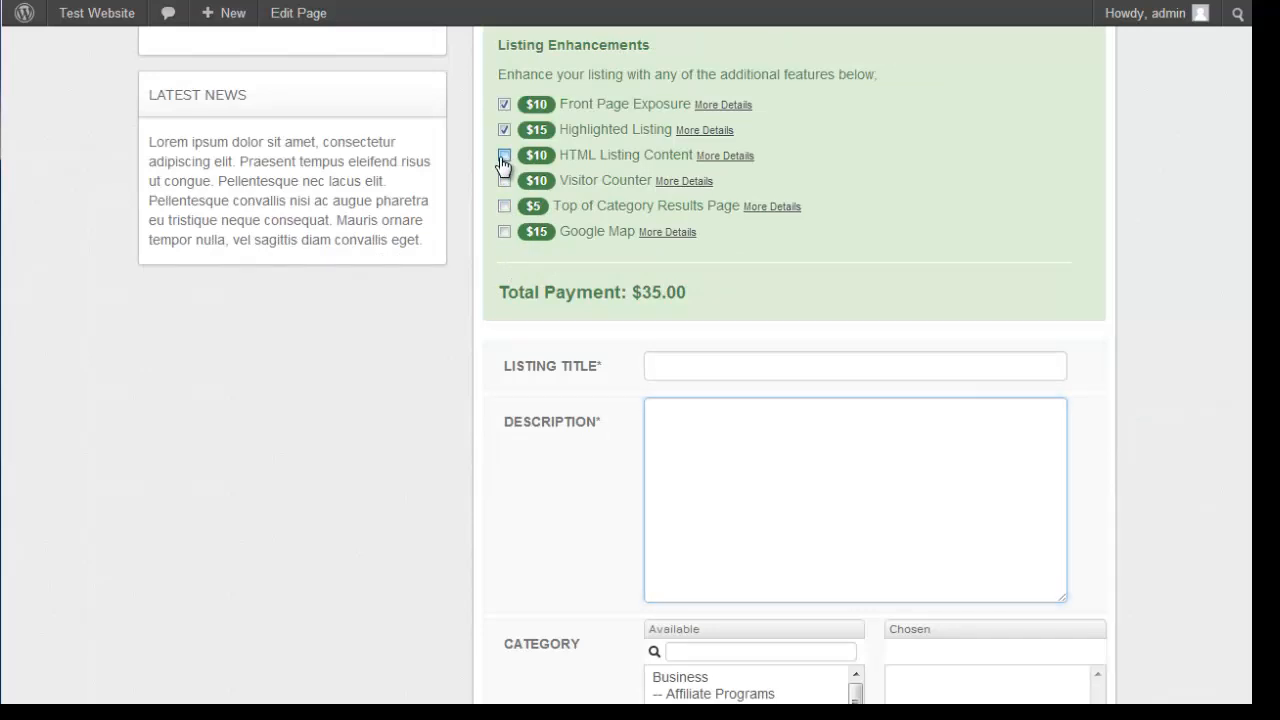
pyautogui.click(760, 505)
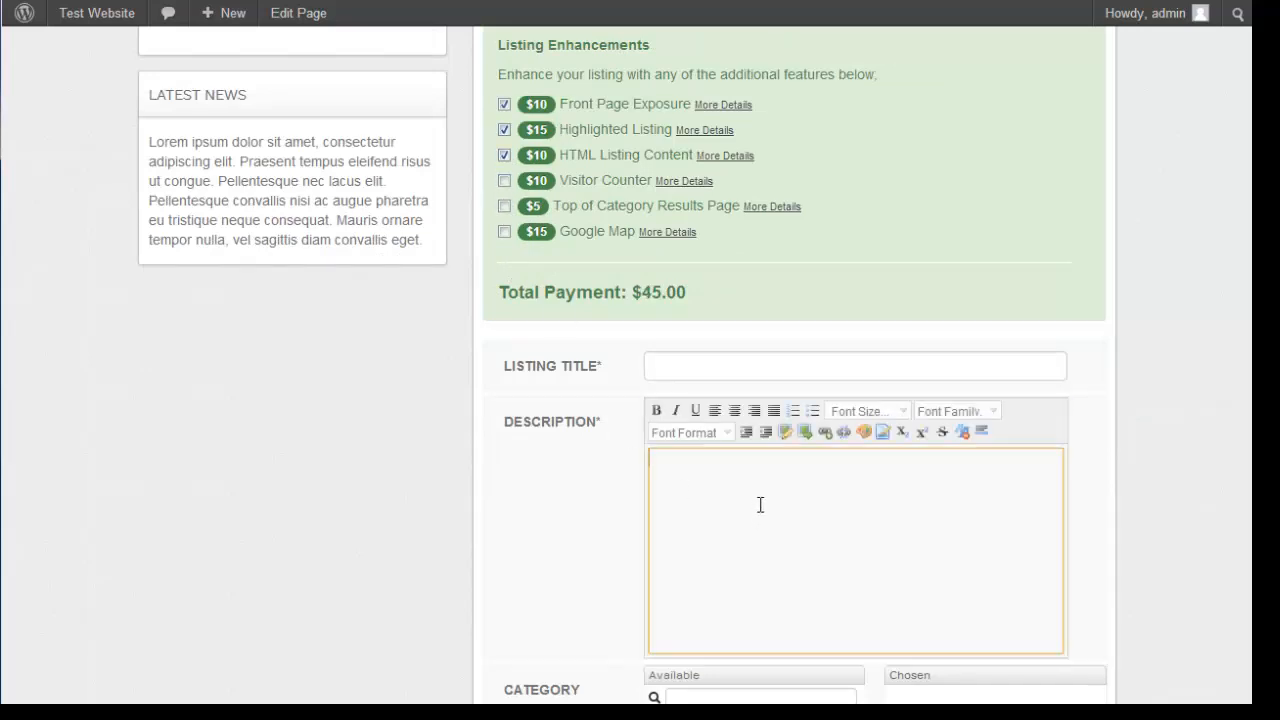
pyautogui.click(505, 155)
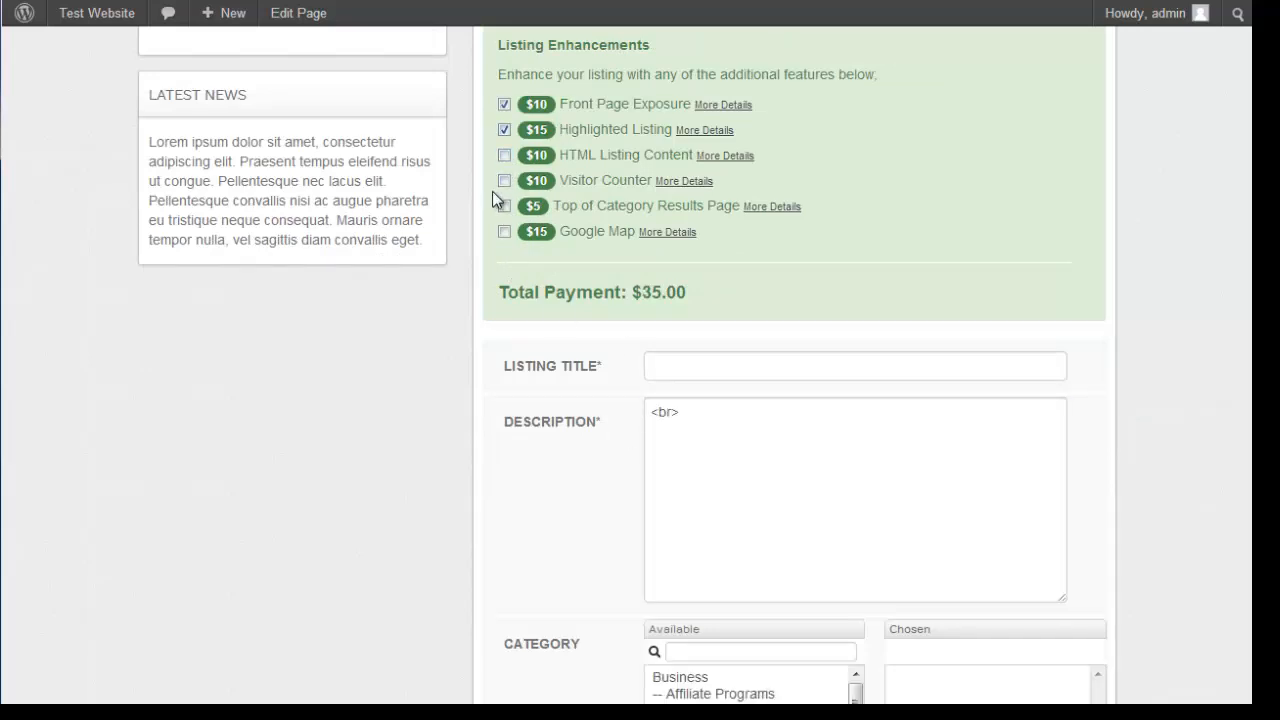
pyautogui.scroll(2, 514, 220)
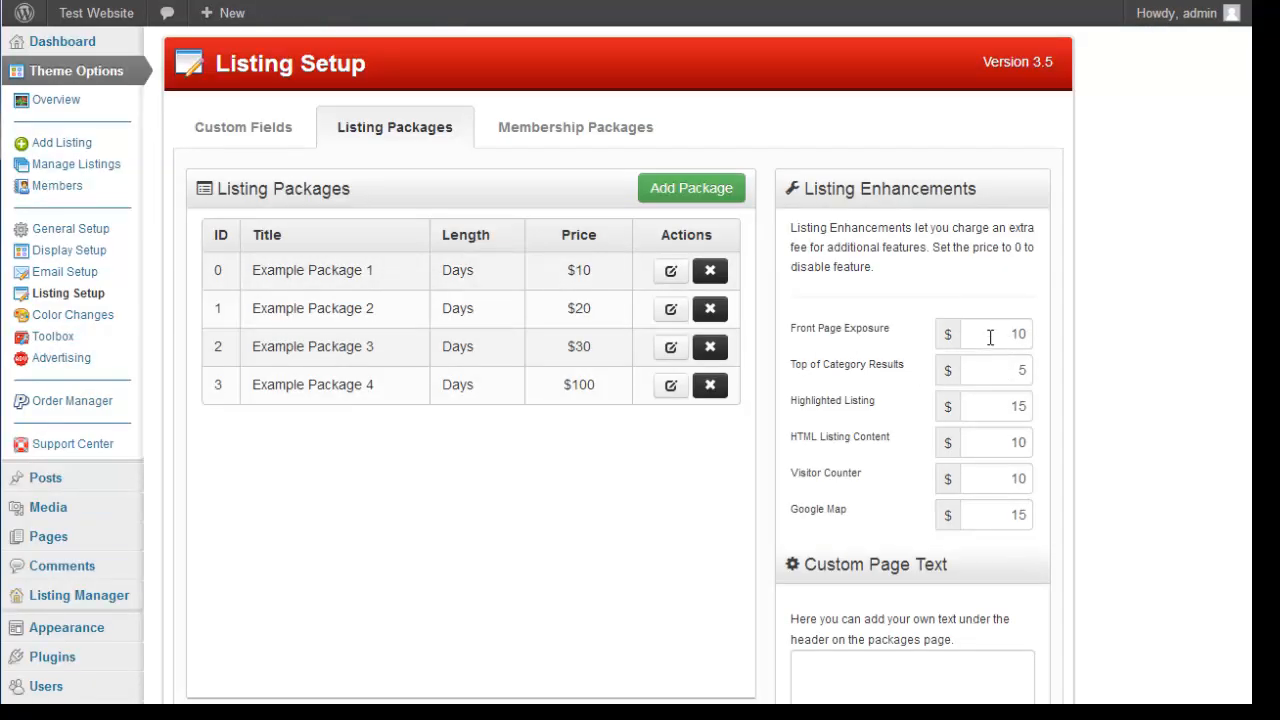
# Set the Front Page Exposure, Top of Category Results and Highlighted Listing enhancement prices to 0 and save the changes
pyautogui.moveTo(975, 340); pyautogui.dragTo(1041, 327)
pyautogui.write('0')
pyautogui.scroll(-1, 1094, 329)
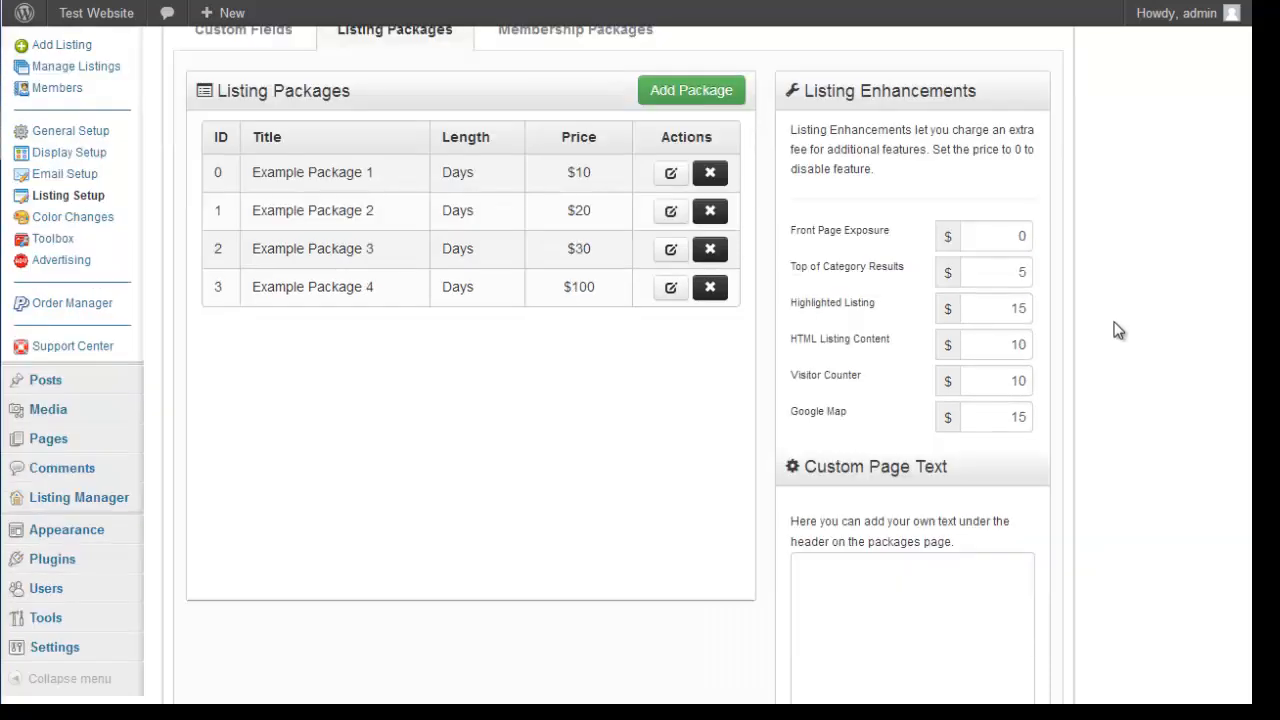
pyautogui.click(1000, 300)
pyautogui.moveTo(1008, 272); pyautogui.dragTo(1066, 268)
pyautogui.write('0')
pyautogui.scroll(-1, 1102, 286)
pyautogui.scroll(-1, 1082, 240)
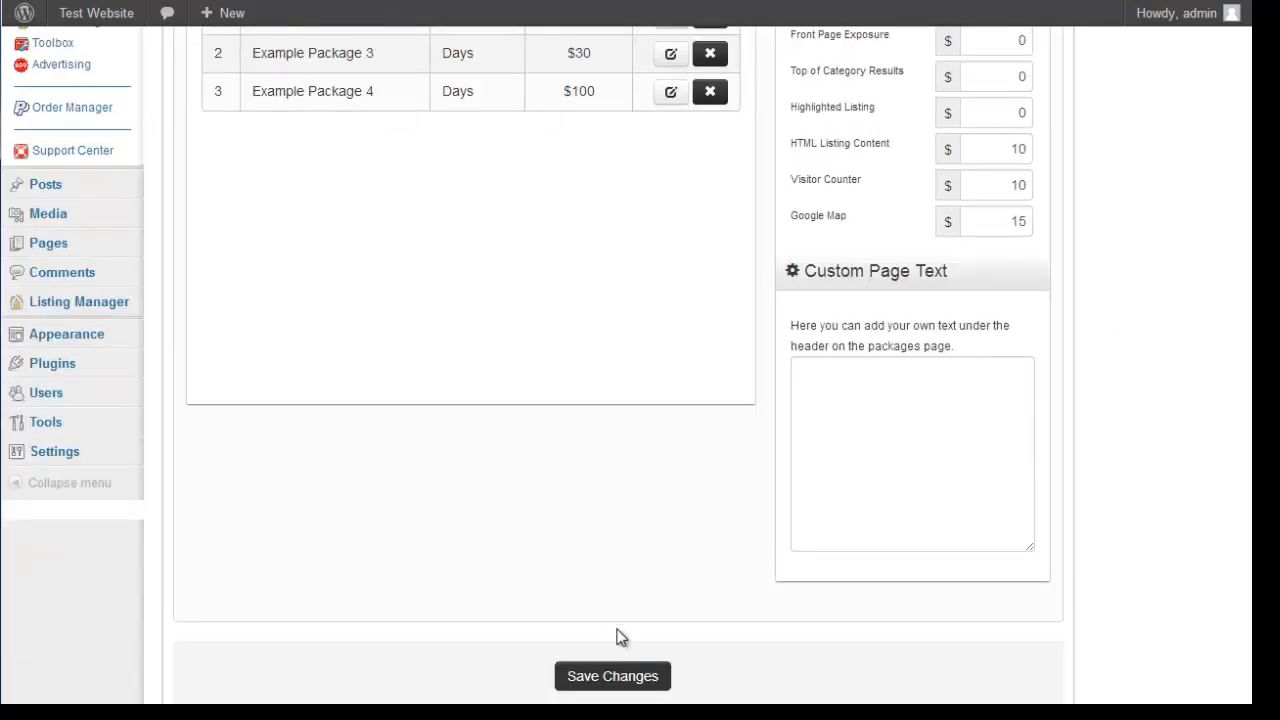
pyautogui.click(640, 663)
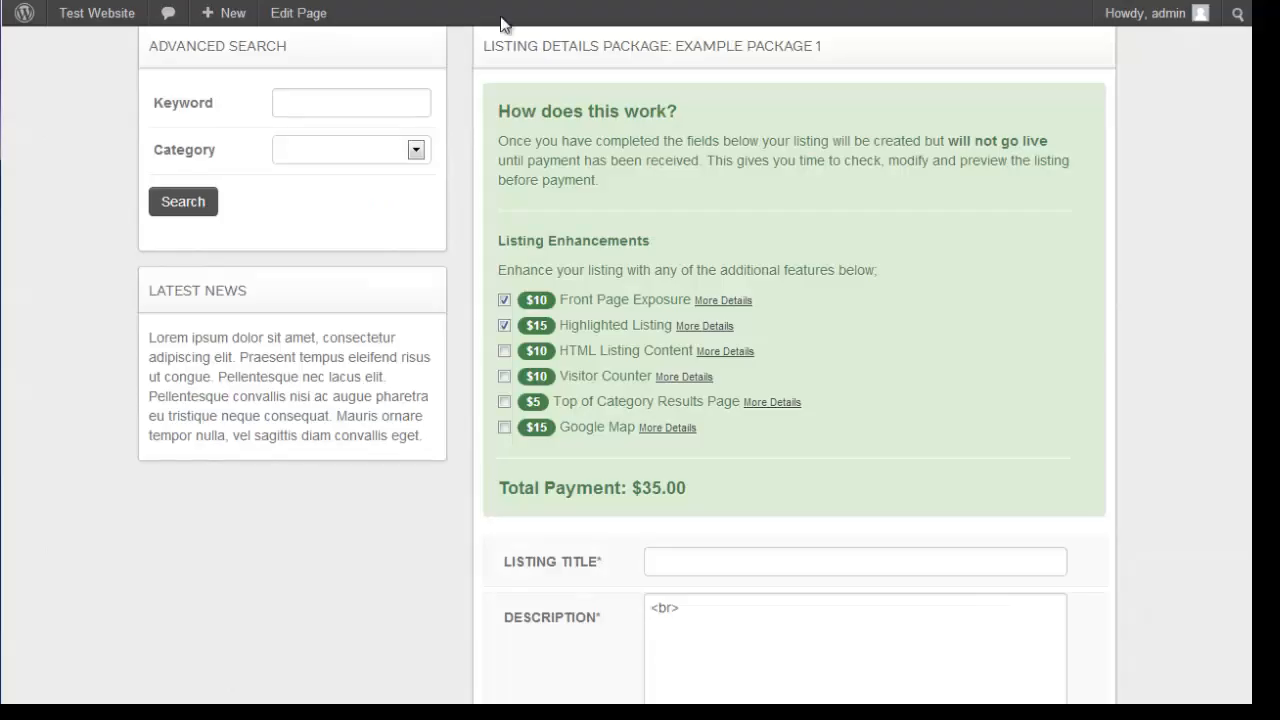
# Reload the listing submission form on the website and check its available listing enhancements
pyautogui.press('F5')
pyautogui.click(677, 451)
pyautogui.scroll(-1, 740, 388)
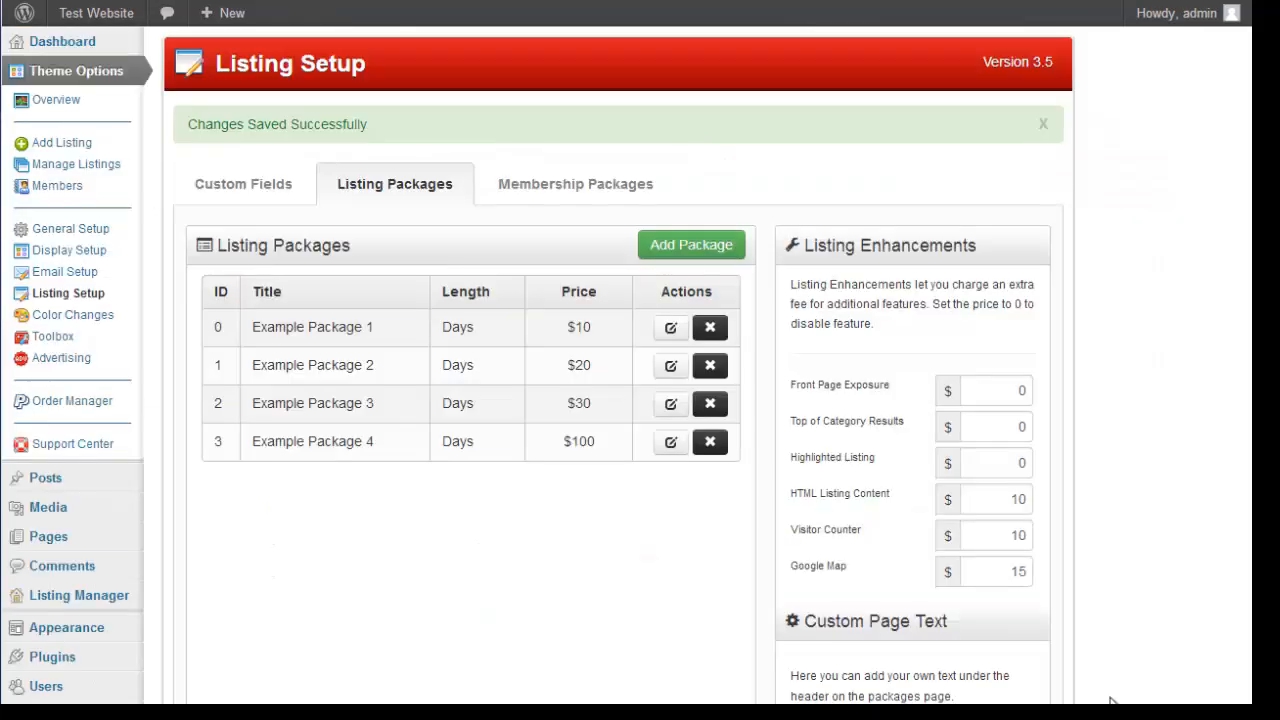
# Review the Membership Packages and examine Example Membership 1's settings, including its length and free submissions, without saving changes
pyautogui.click(505, 183)
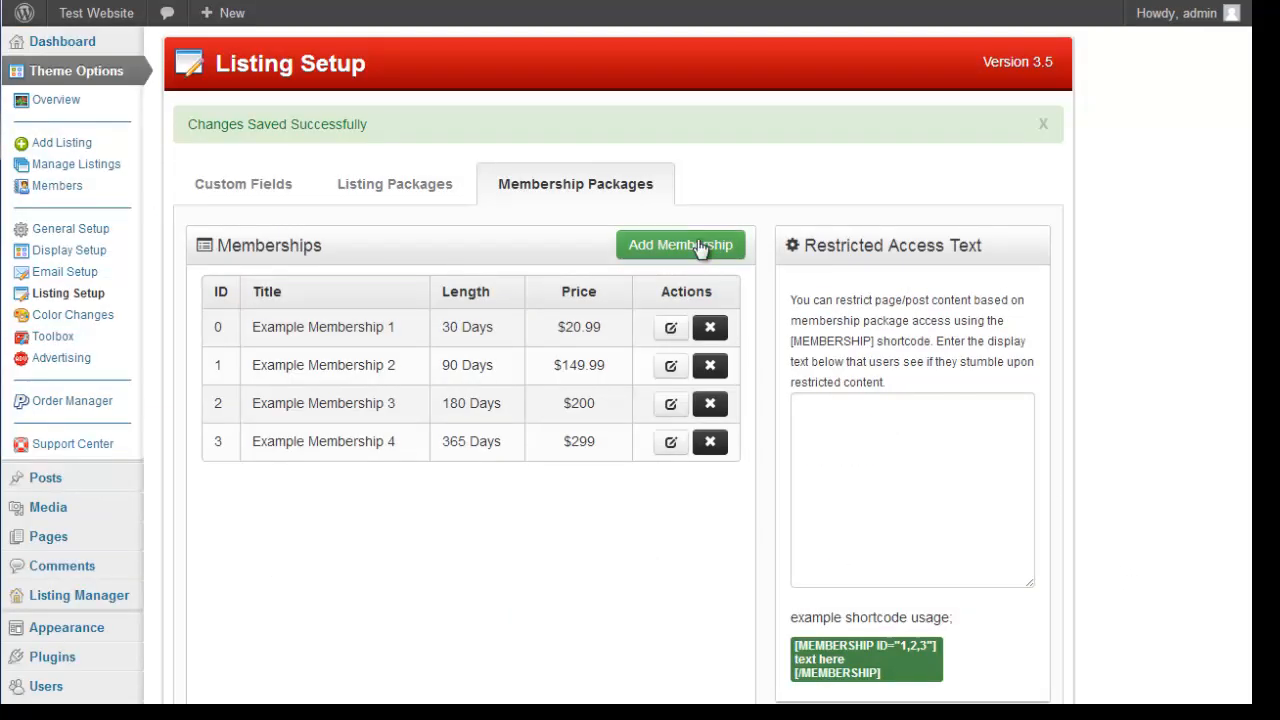
pyautogui.scroll(-1, 486, 326)
pyautogui.scroll(1, 486, 352)
pyautogui.click(671, 330)
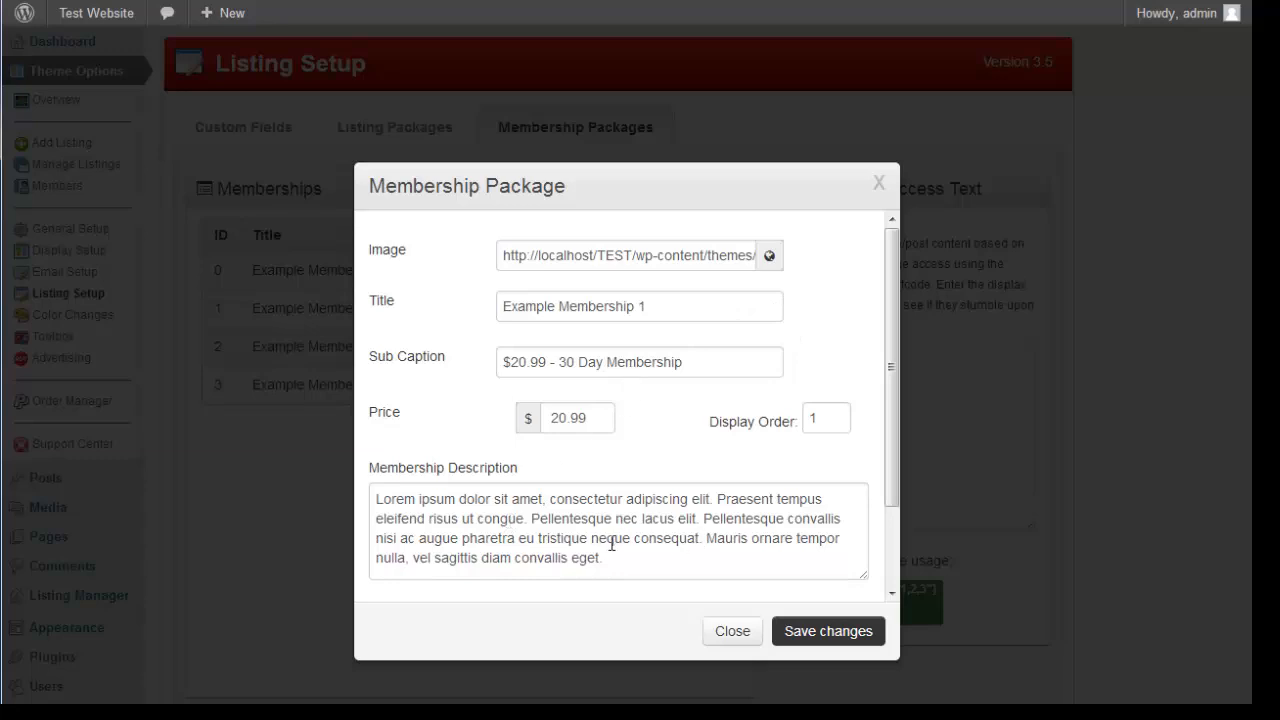
pyautogui.moveTo(893, 427); pyautogui.dragTo(897, 531)
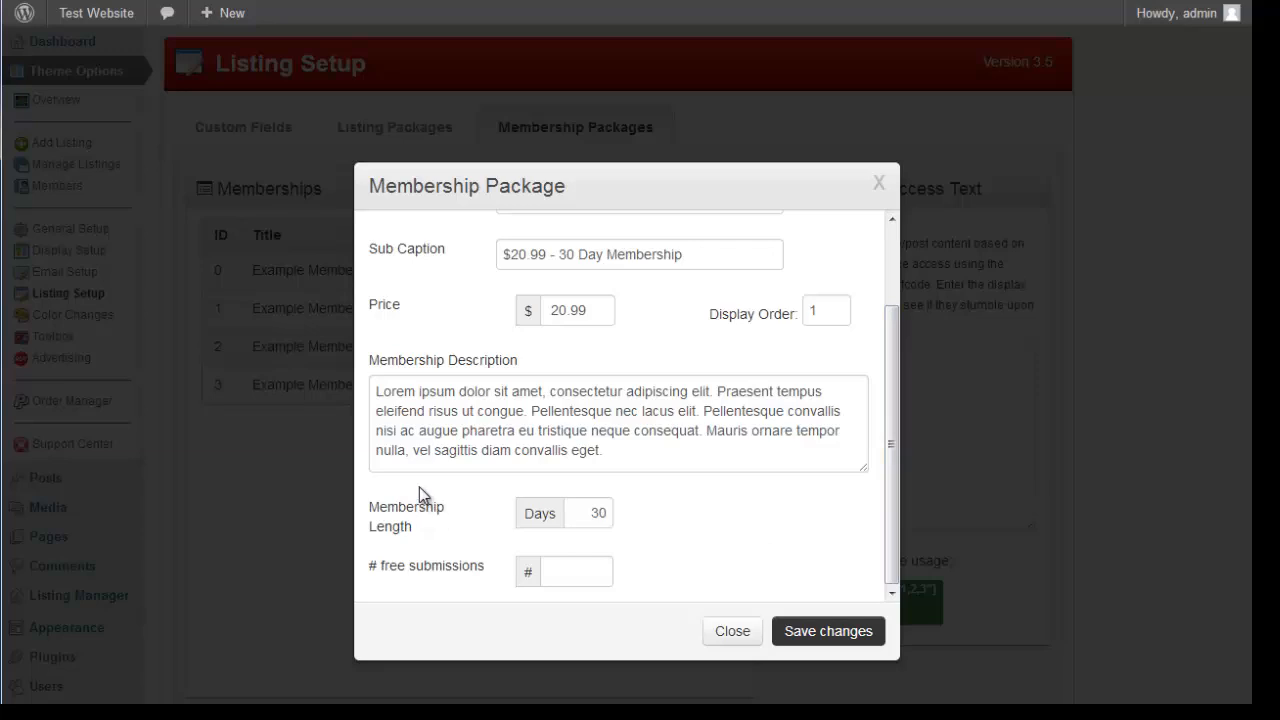
pyautogui.click(558, 575)
pyautogui.scroll(3, 586, 565)
pyautogui.scroll(-3, 582, 565)
pyautogui.scroll(-2, 580, 545)
pyautogui.scroll(3, 763, 555)
pyautogui.click(879, 185)
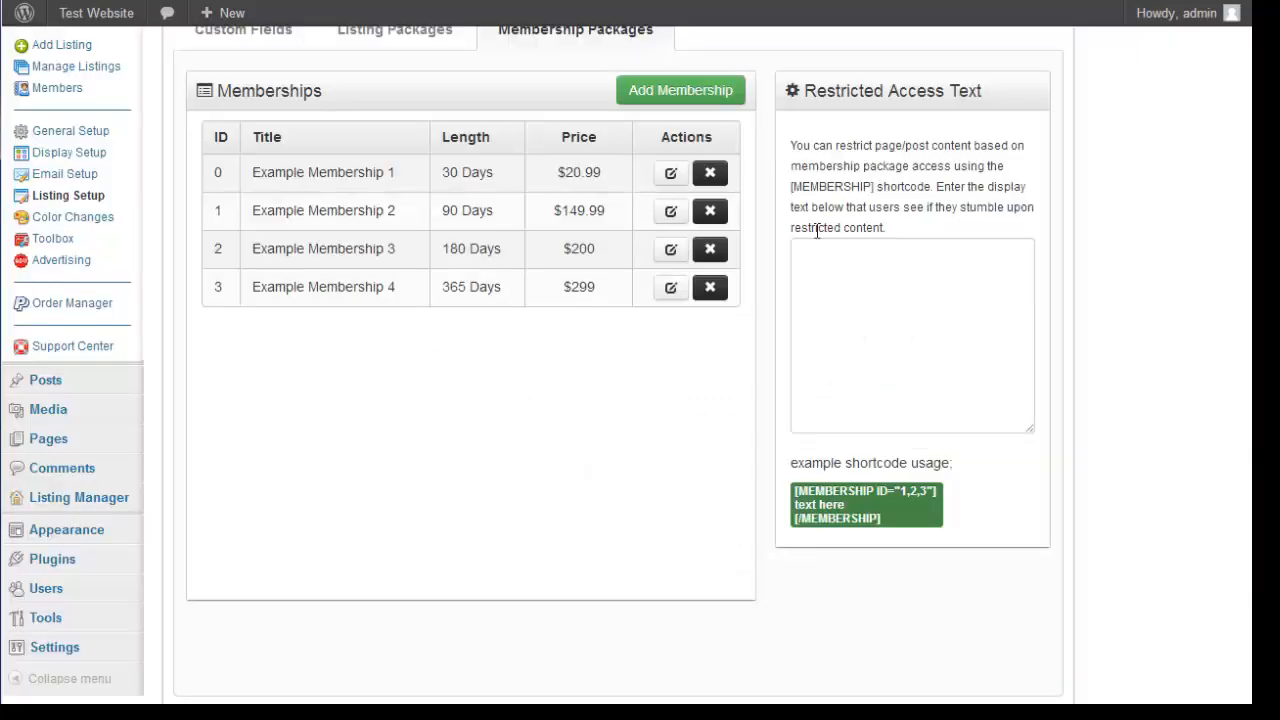
pyautogui.scroll(2, 516, 432)
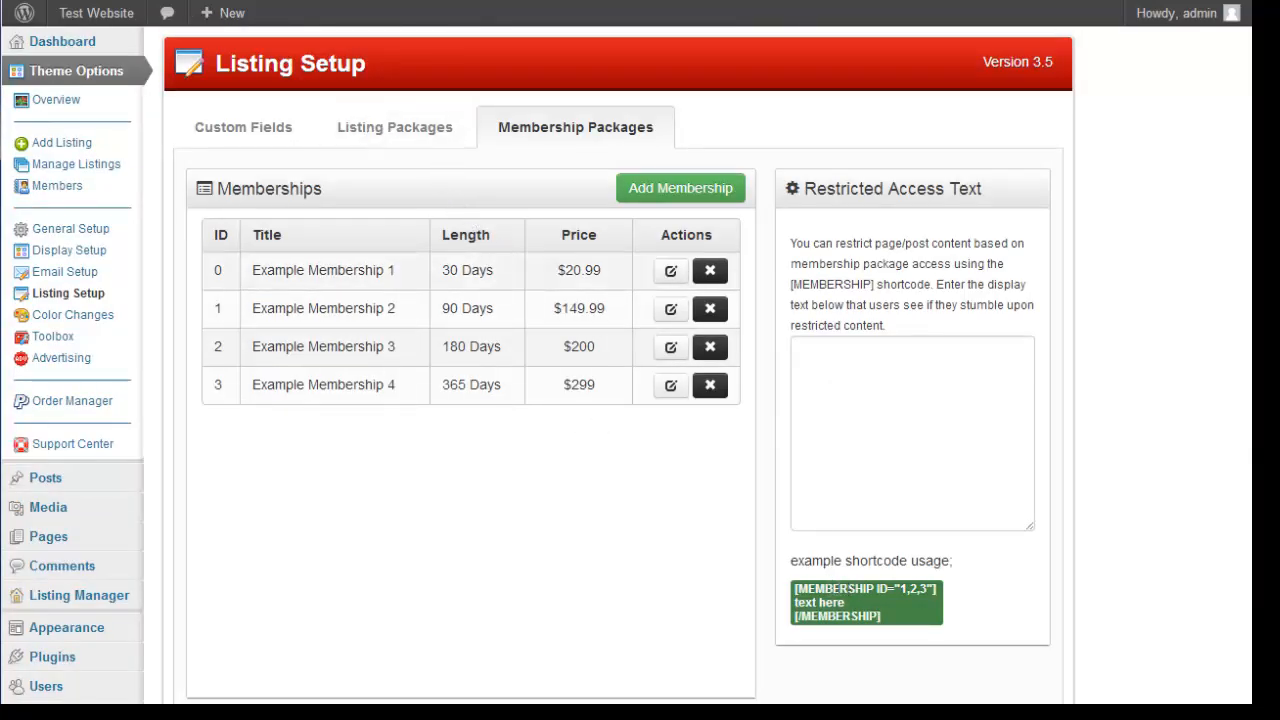
# Open the Color Changes section and look over its pre-defined colors, layout blocks and CSS styles area
pyautogui.scroll(-1, 886, 578)
pyautogui.scroll(1, 894, 514)
pyautogui.click(277, 143)
pyautogui.click(116, 320)
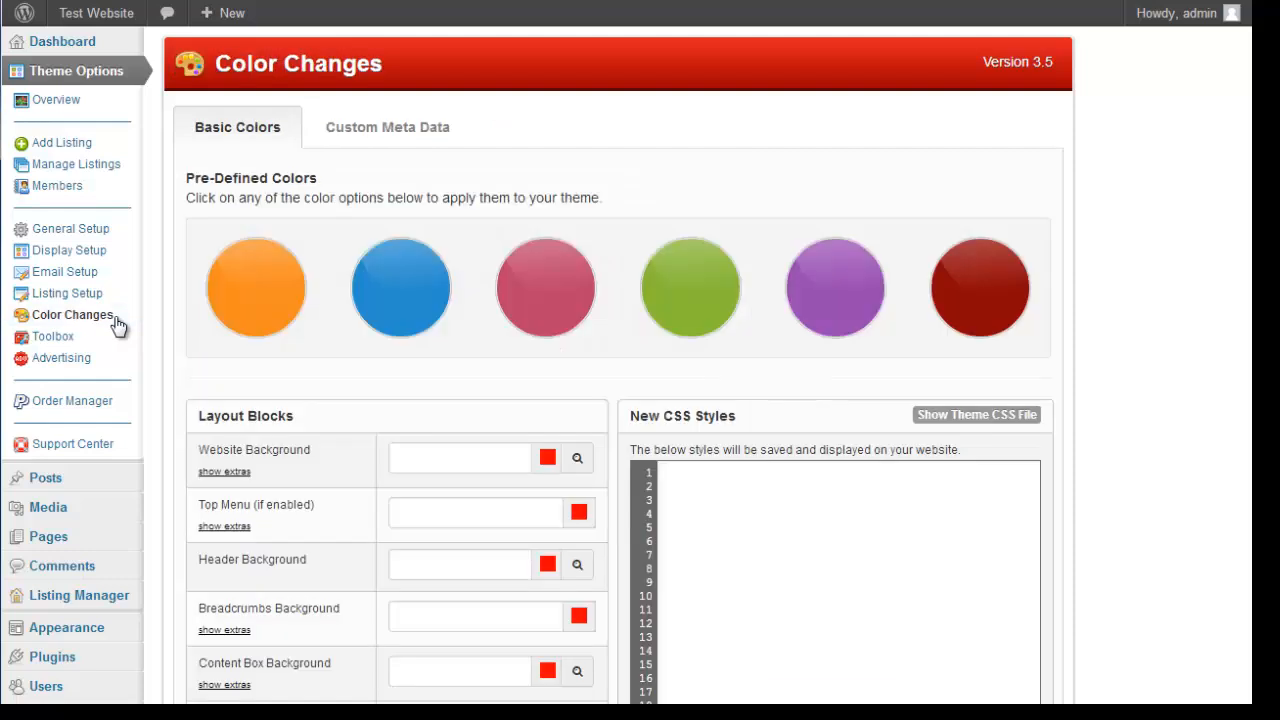
pyautogui.scroll(-2, 1172, 294)
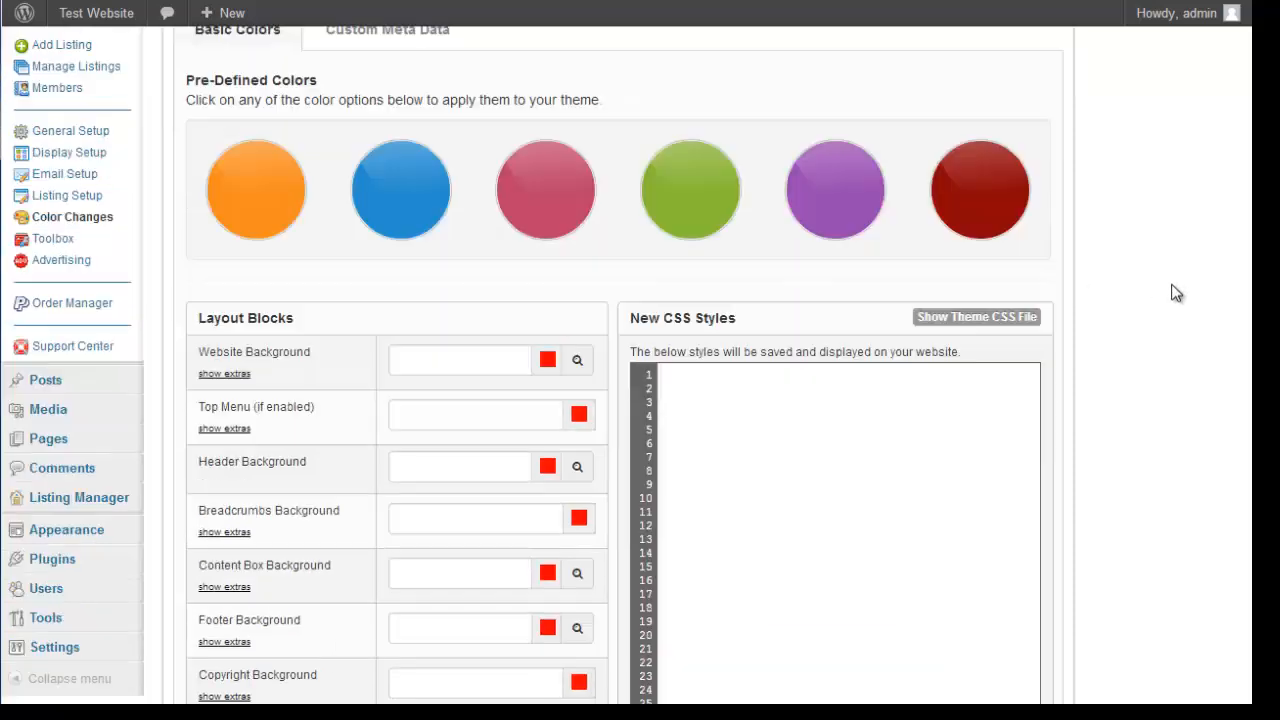
pyautogui.scroll(2, 1172, 298)
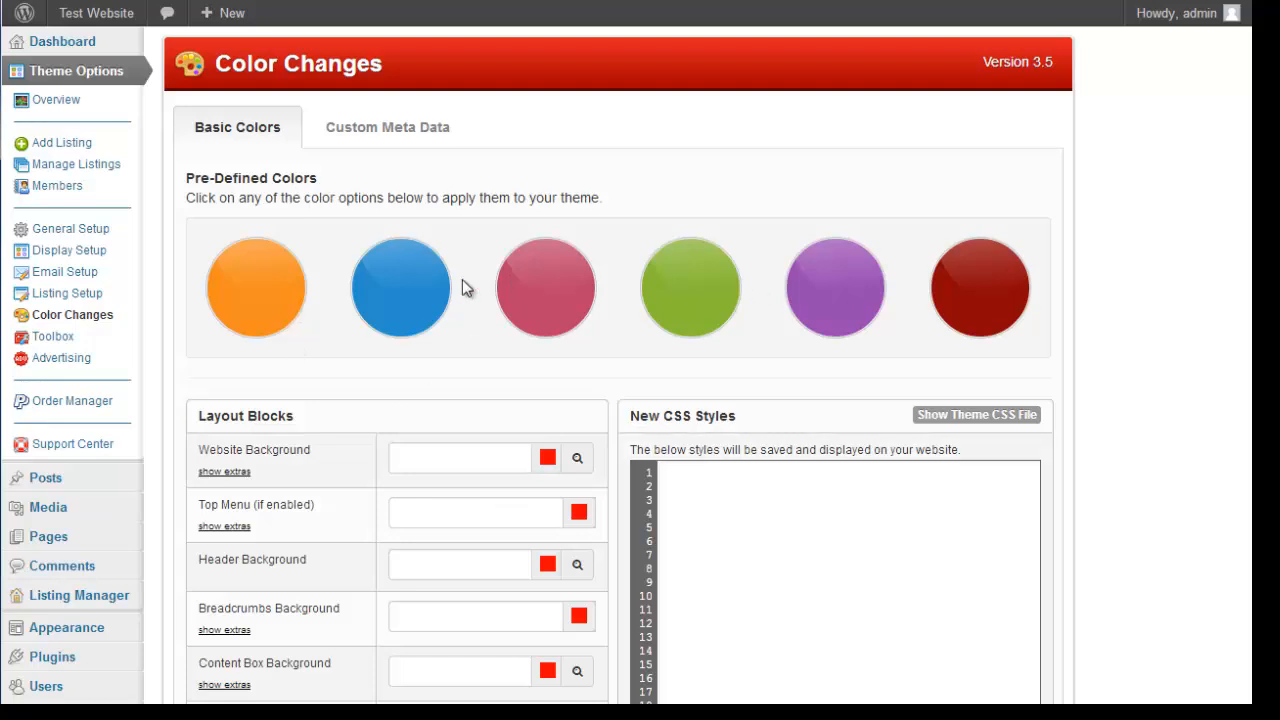
# Try the orange and blue pre-defined colors on the theme, checking the orange one on the website
pyautogui.click(262, 295)
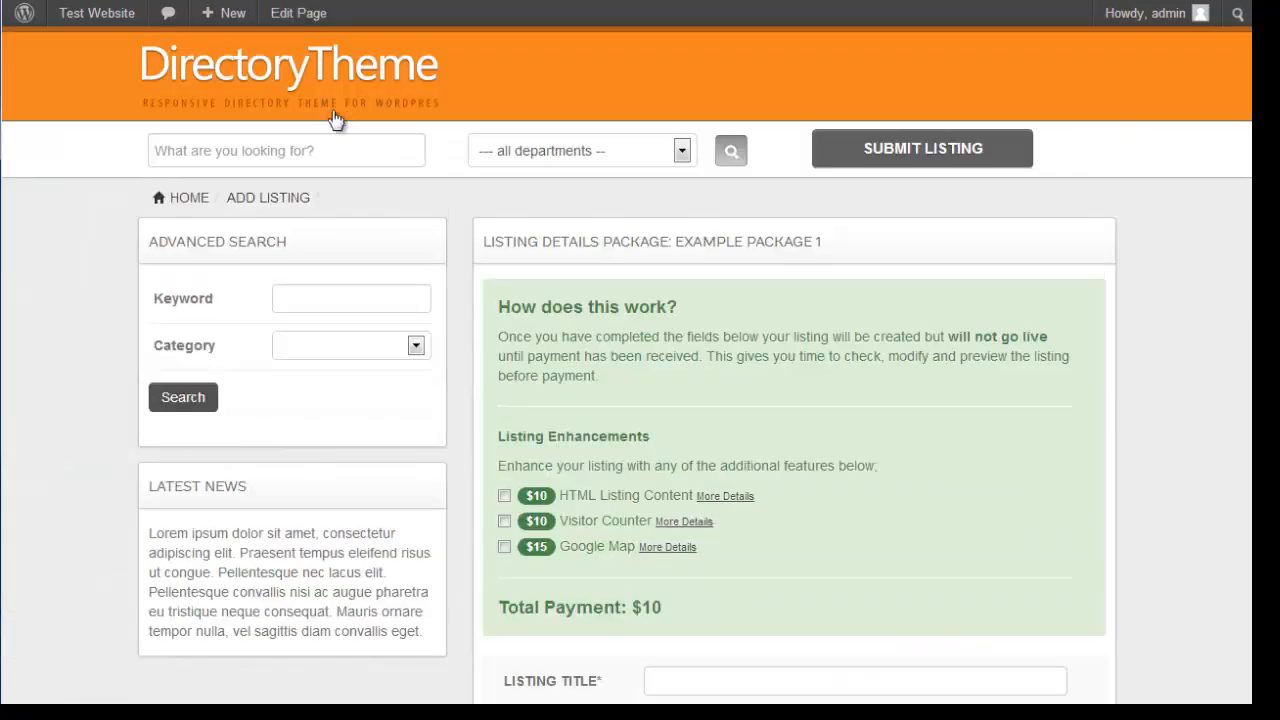
pyautogui.click(334, 80)
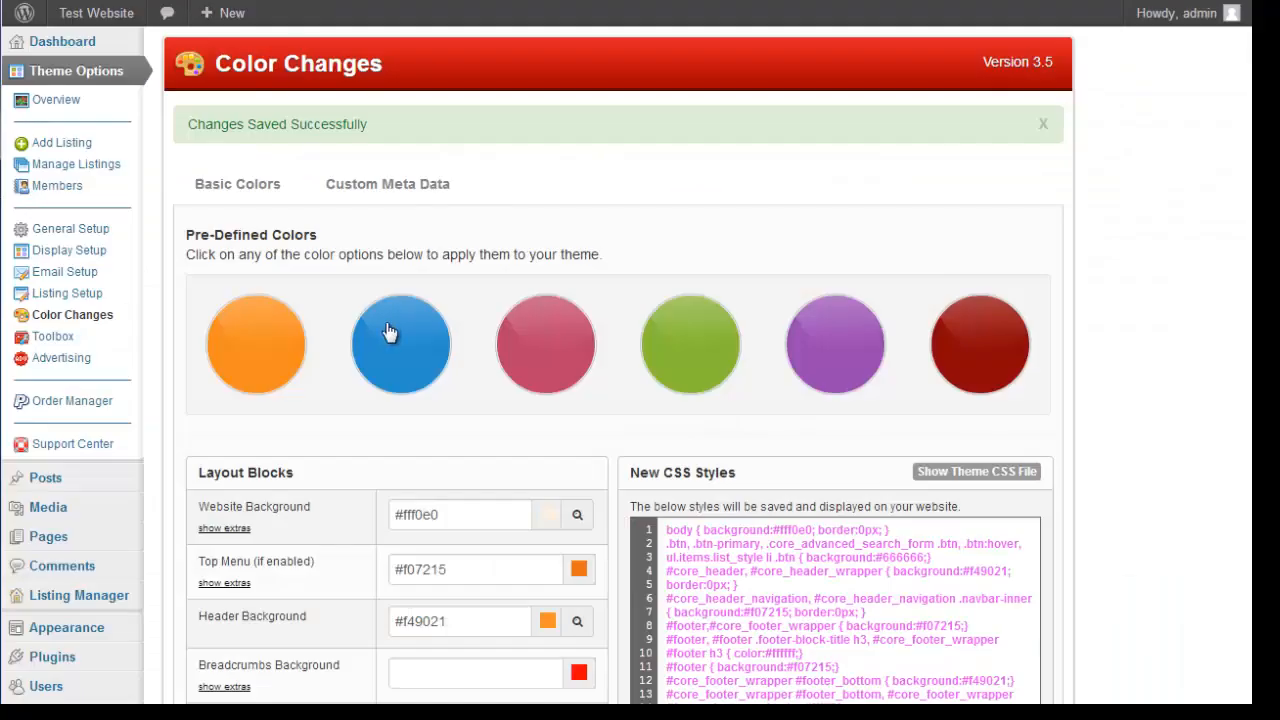
pyautogui.click(392, 335)
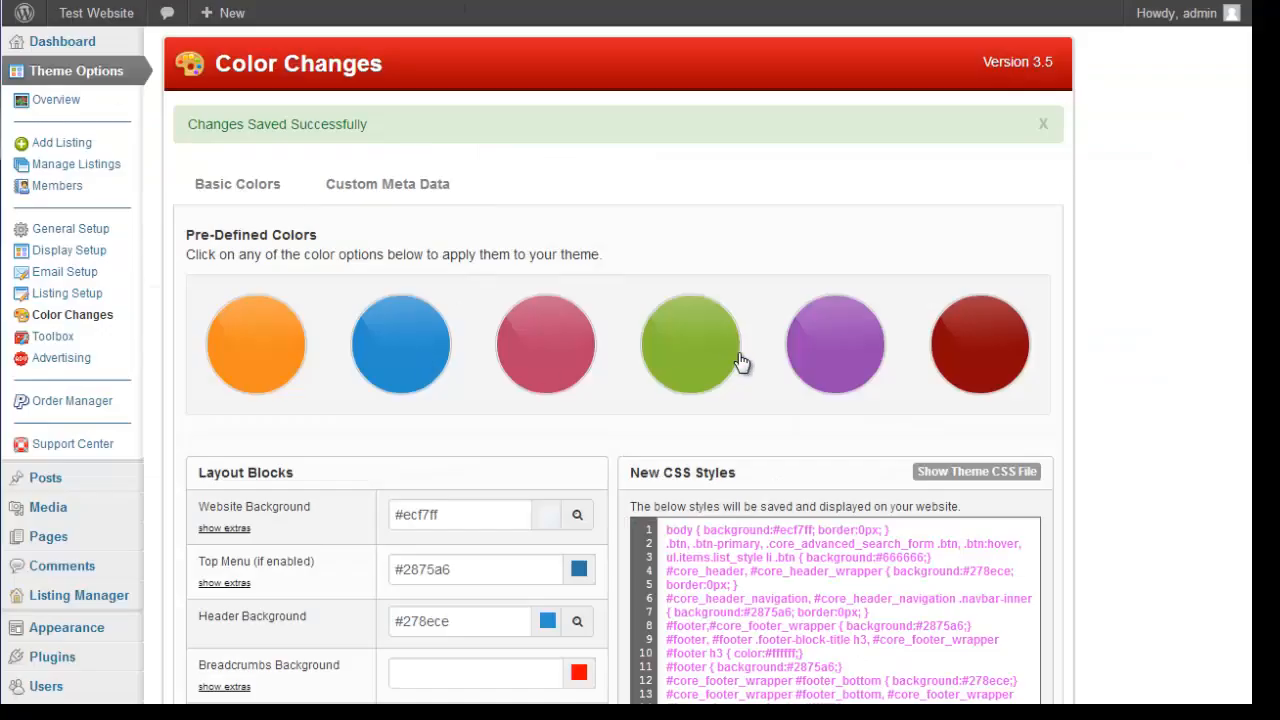
# Apply the green pre-defined color to the theme and review its layout block colors and CSS styles
pyautogui.click(728, 356)
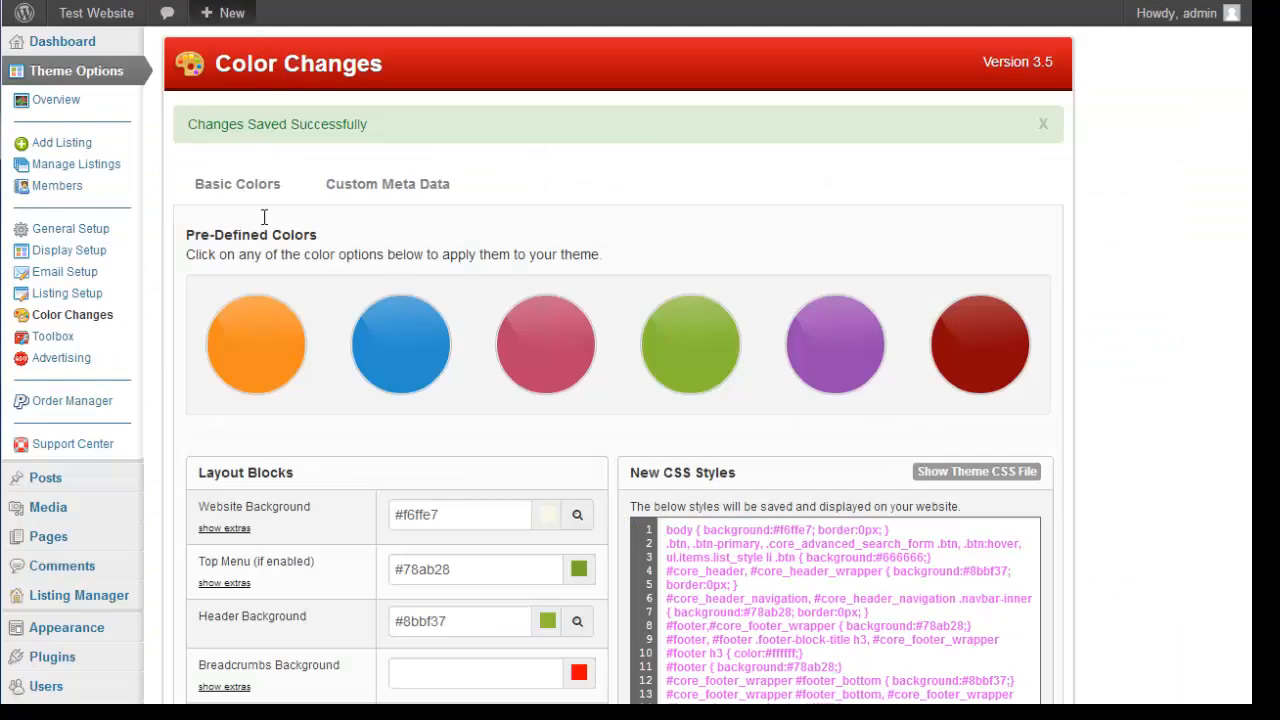
pyautogui.scroll(-3, 306, 277)
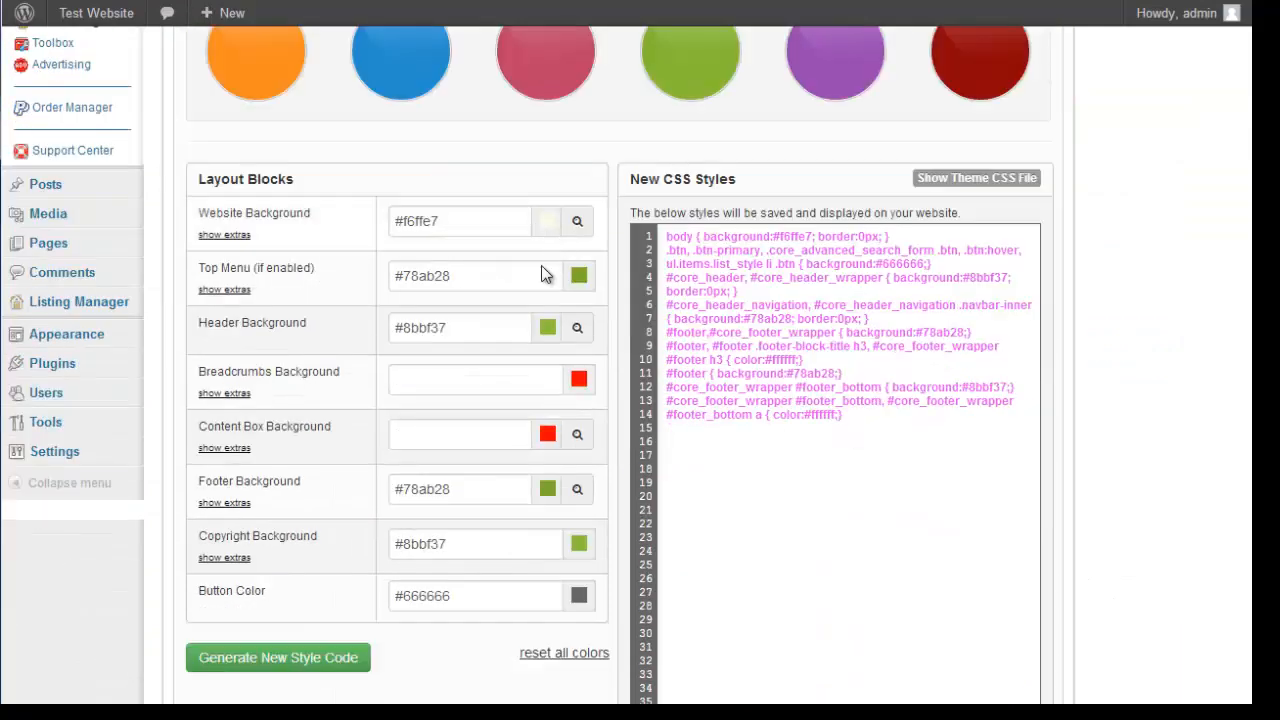
pyautogui.scroll(1, 634, 537)
pyautogui.scroll(-1, 736, 413)
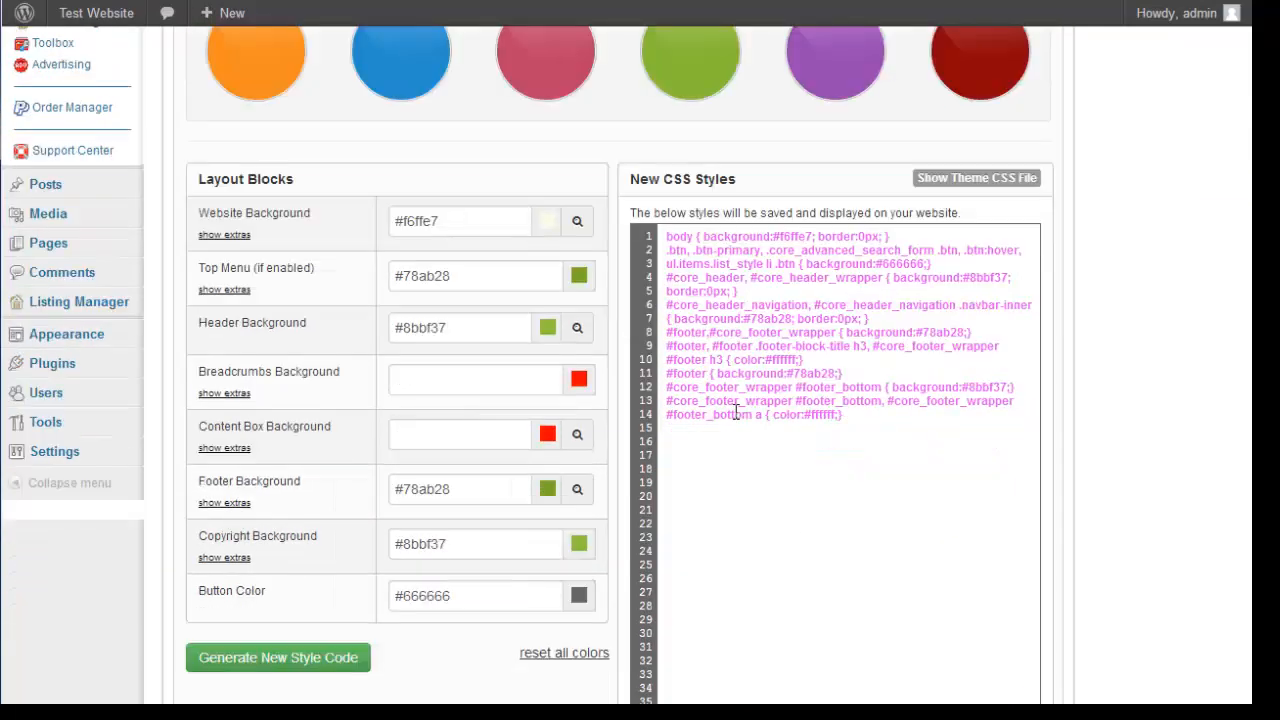
pyautogui.scroll(1, 716, 300)
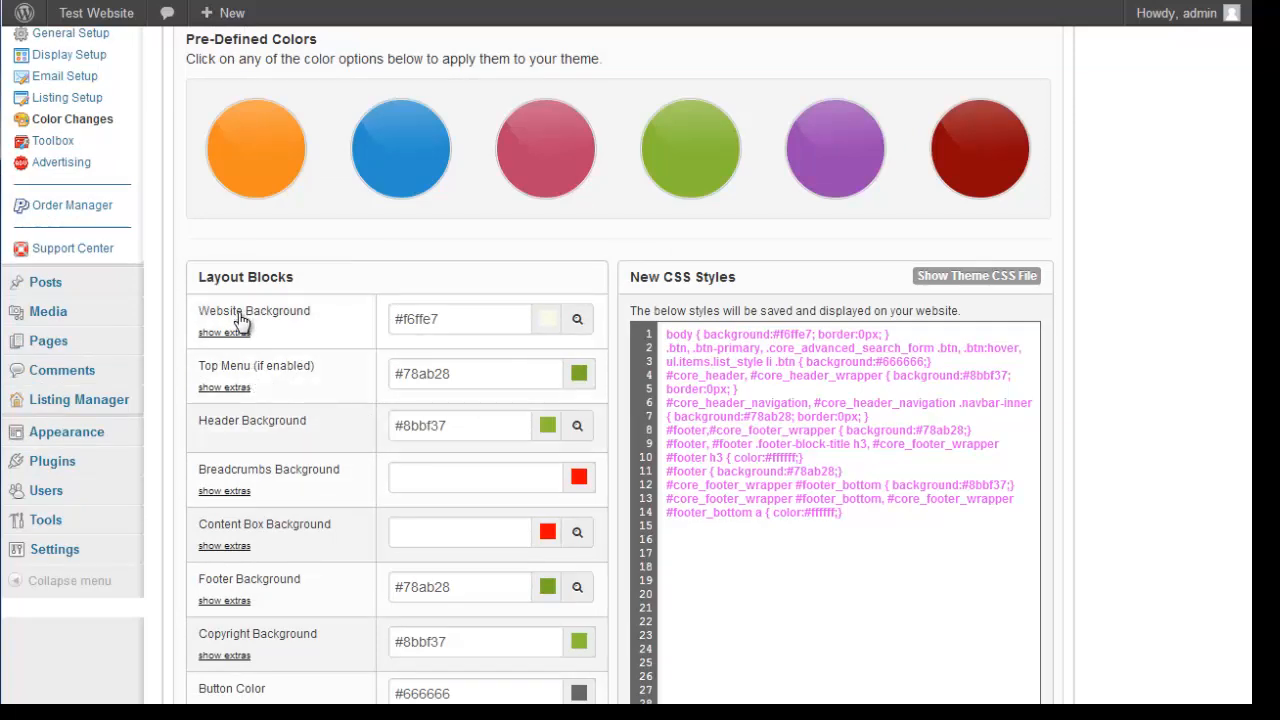
# Set the Header Background layout block to bright blue, #002dff
pyautogui.click(547, 425)
pyautogui.click(716, 506)
pyautogui.click(680, 500)
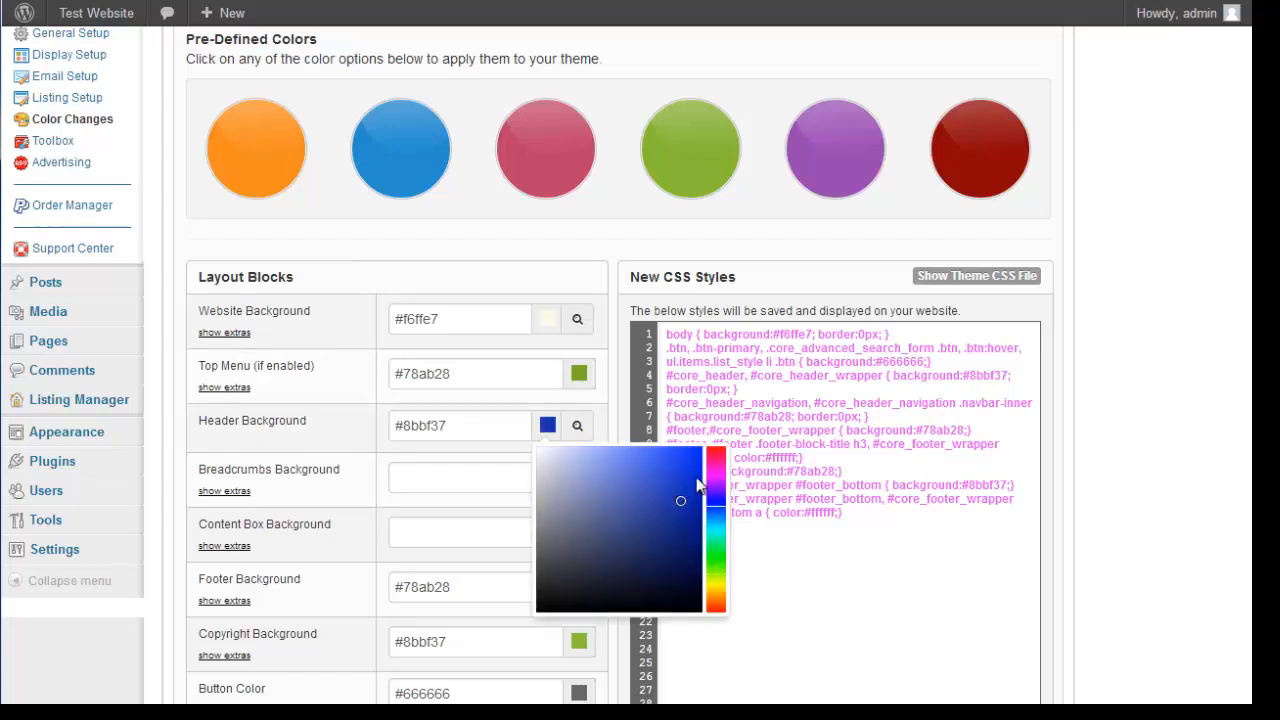
pyautogui.moveTo(697, 478); pyautogui.dragTo(705, 436)
pyautogui.click(380, 702)
# Generate new style code from the layout block colors and save the new styles
pyautogui.scroll(-1, 290, 700)
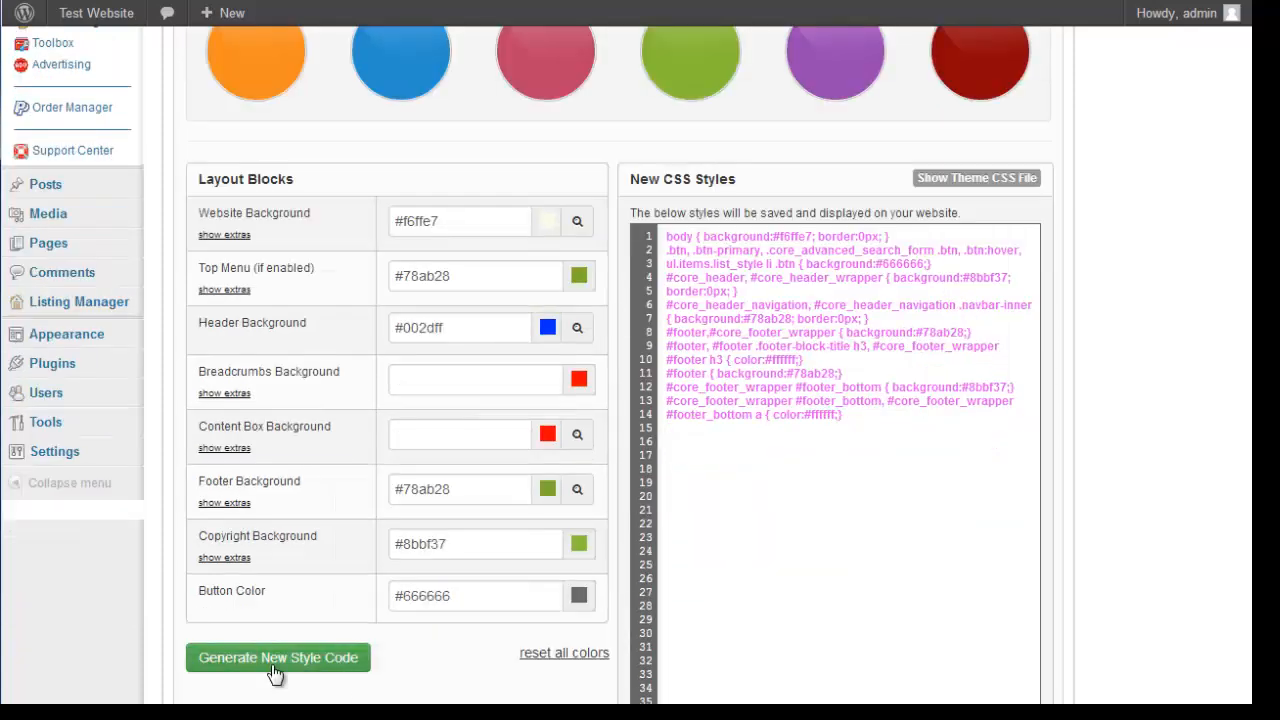
pyautogui.scroll(-1, 323, 640)
pyautogui.click(323, 560)
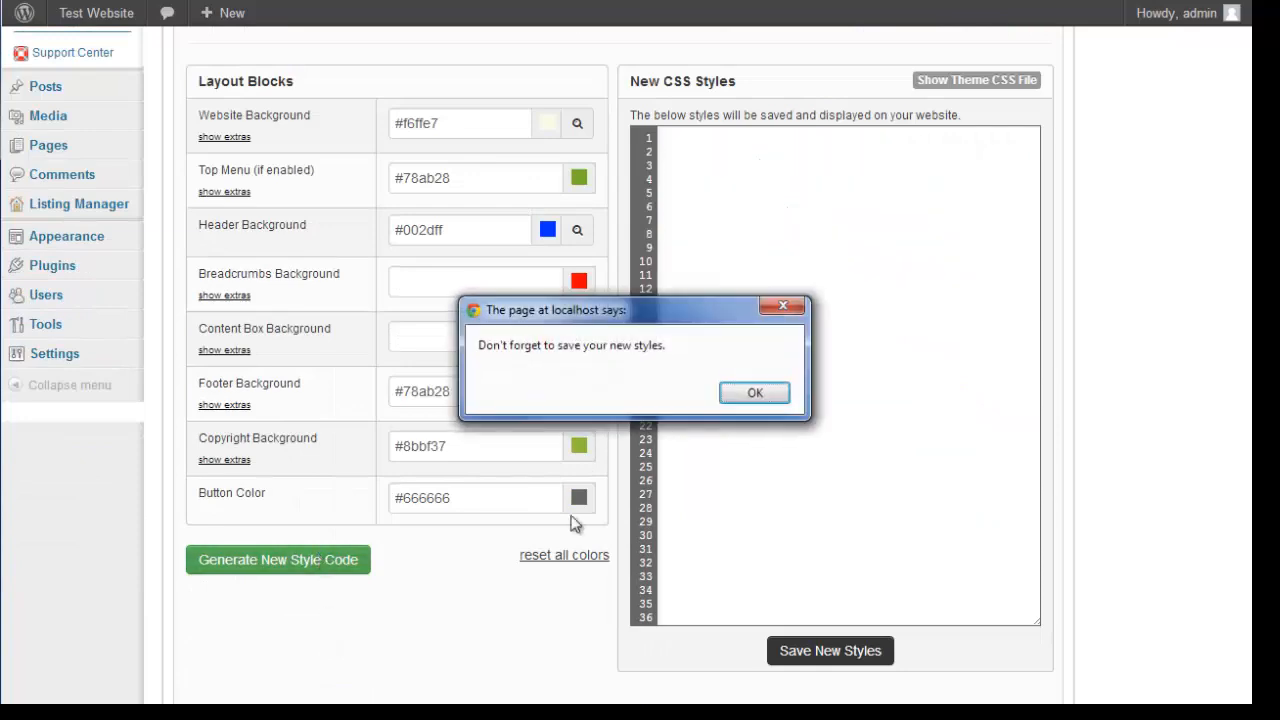
pyautogui.click(762, 394)
pyautogui.scroll(-3, 971, 417)
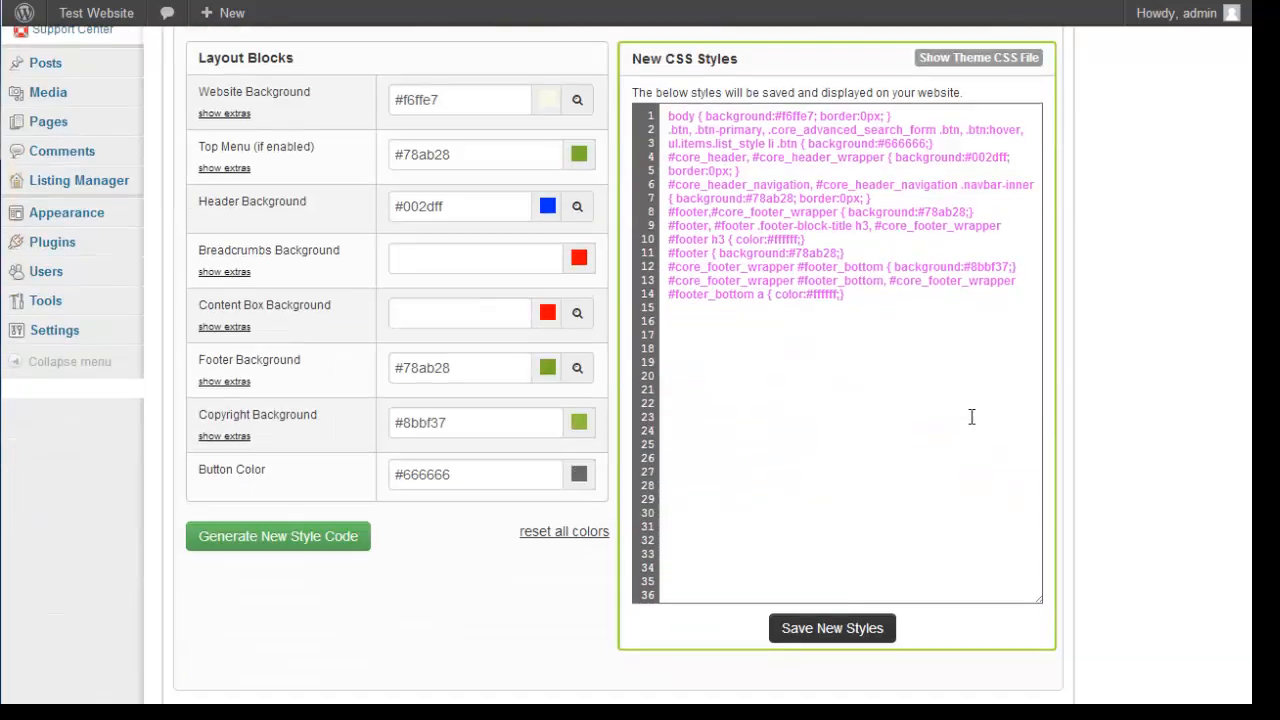
pyautogui.click(832, 628)
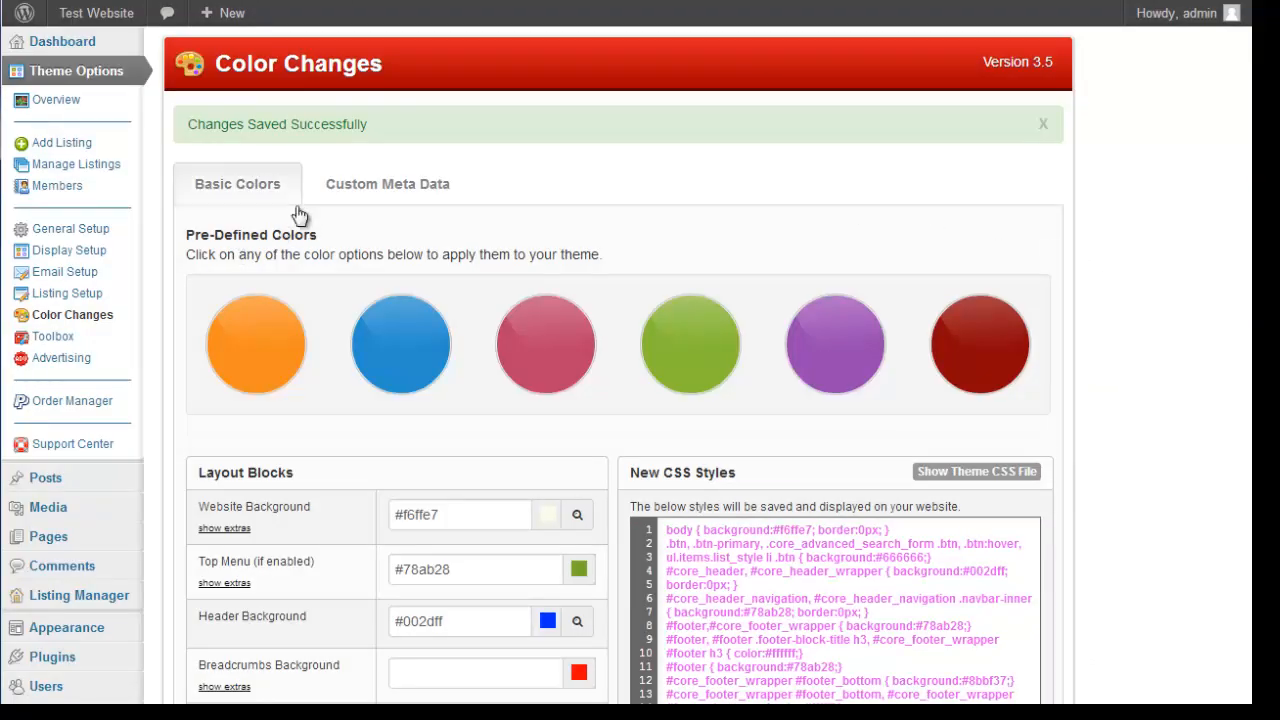
# Change the #core_header background to red in the new CSS styles, save them and reload the website's home page
pyautogui.scroll(-3, 280, 240)
pyautogui.scroll(-1, 1104, 419)
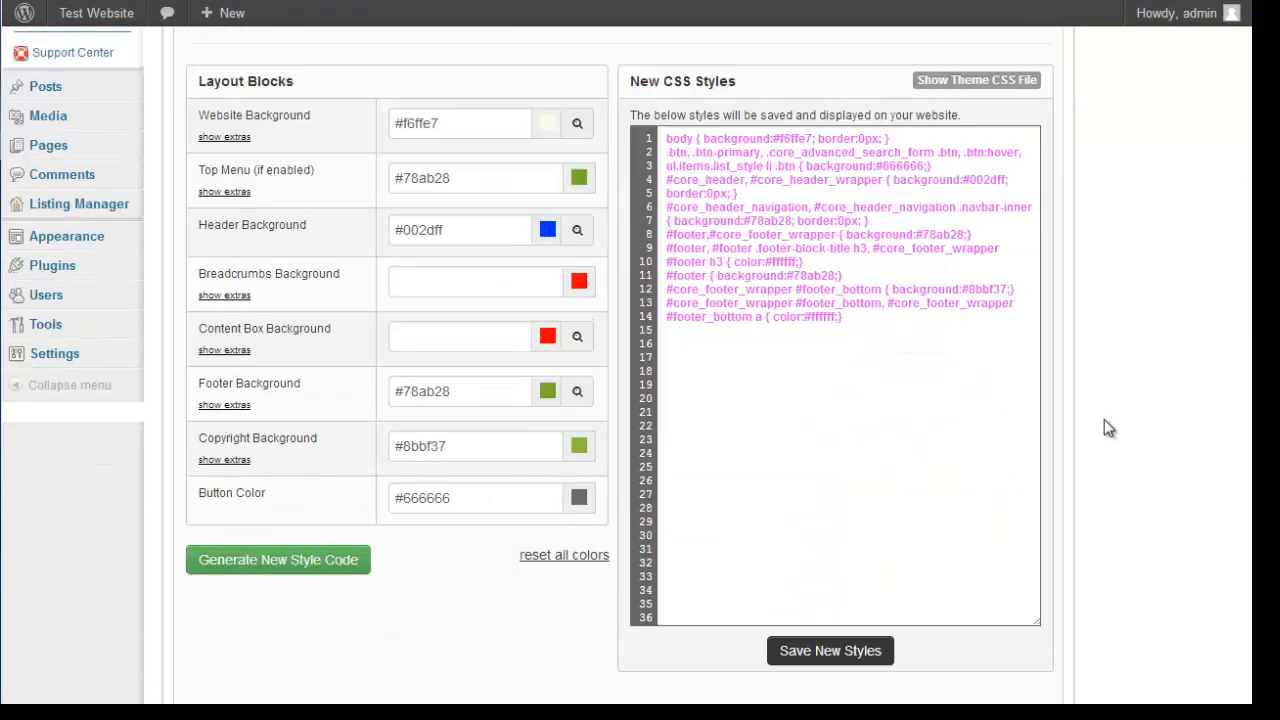
pyautogui.scroll(1, 1104, 419)
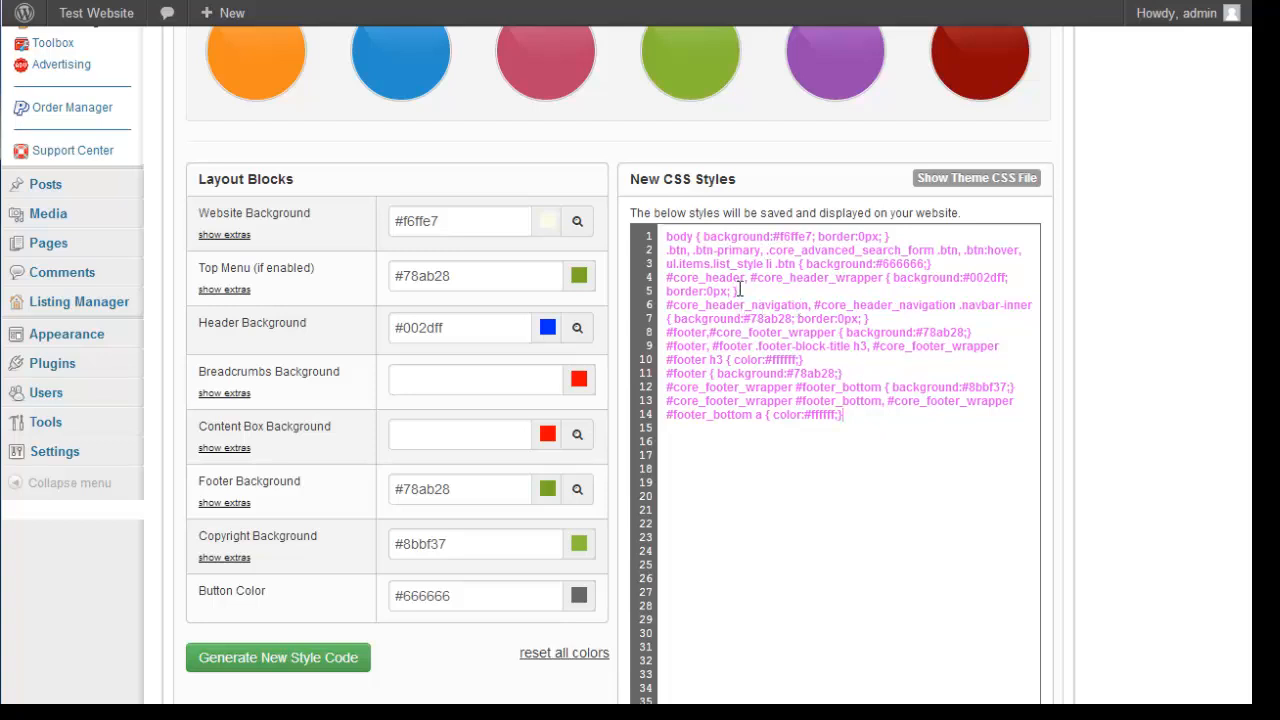
pyautogui.moveTo(1008, 275); pyautogui.dragTo(968, 282)
pyautogui.write('red;')
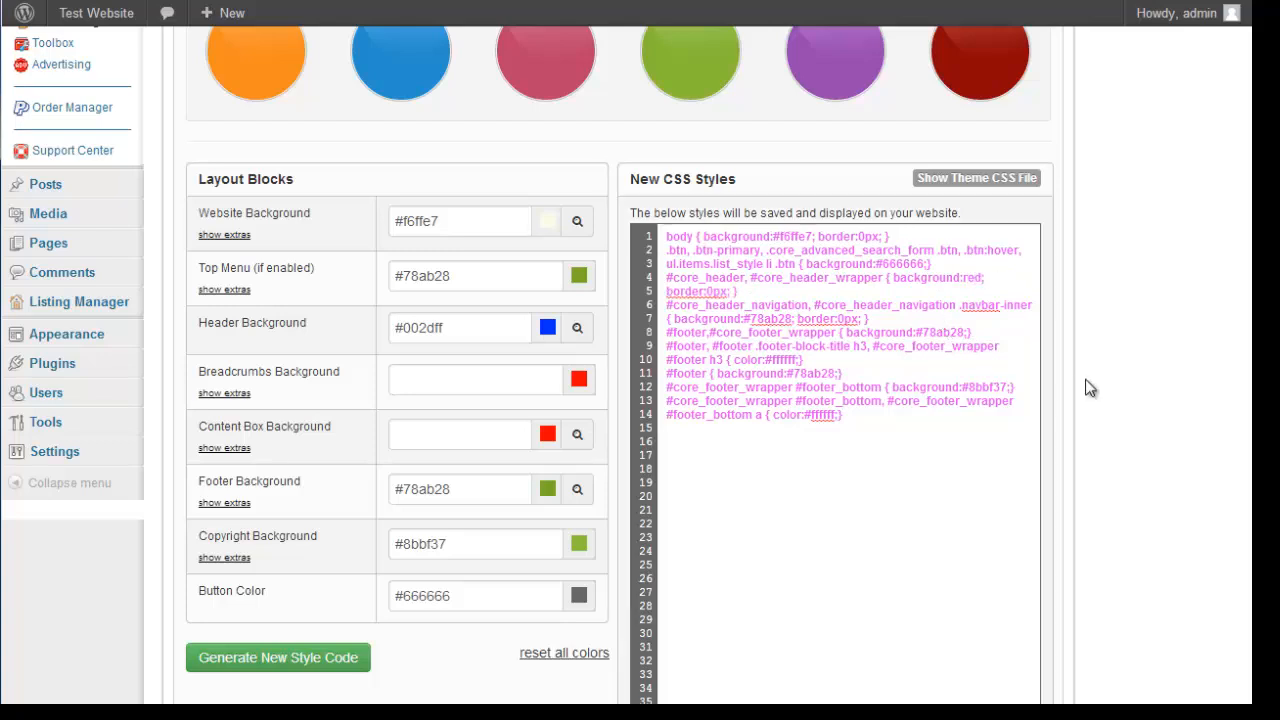
pyautogui.scroll(-2, 1090, 388)
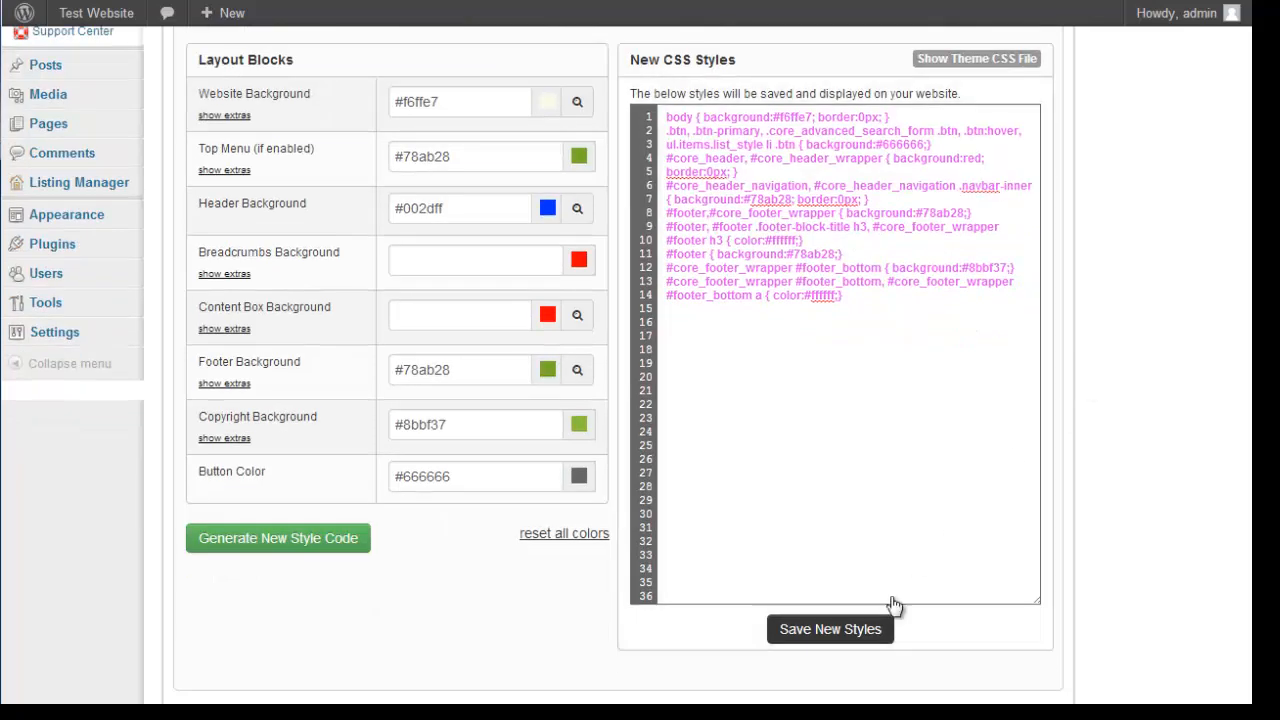
pyautogui.click(852, 640)
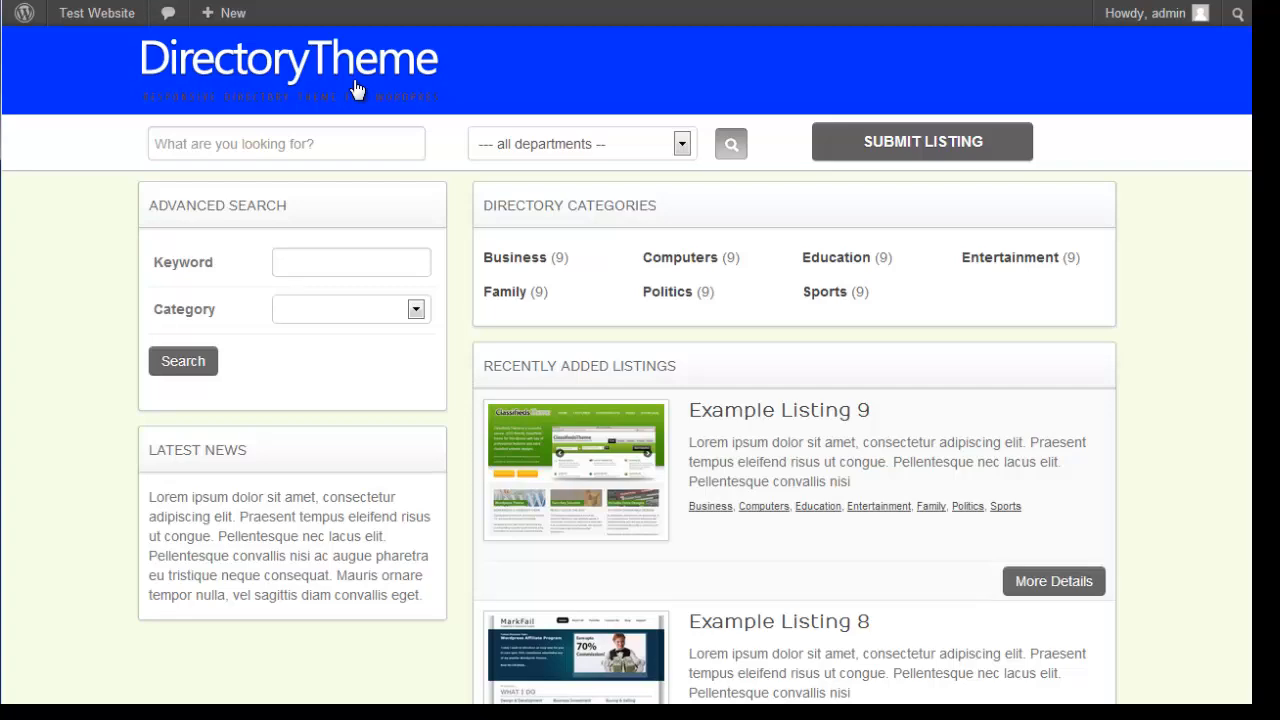
pyautogui.click(357, 90)
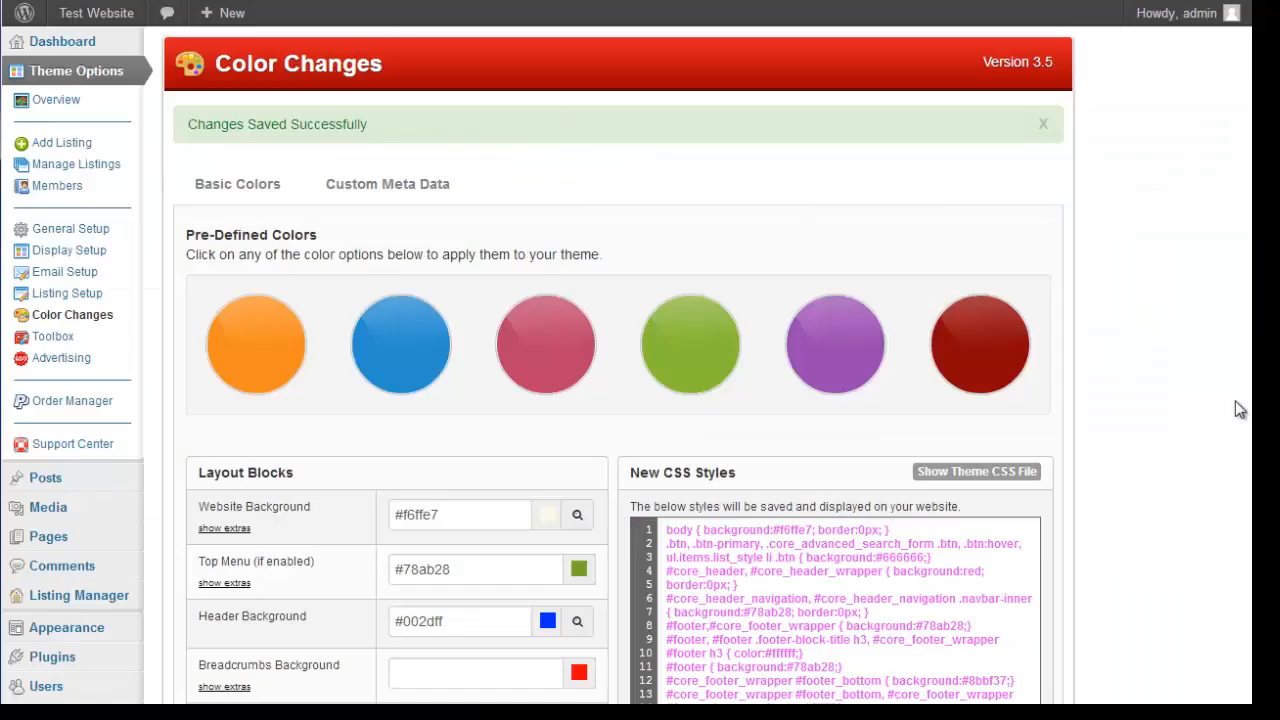
# Review the layout block color settings alongside the saved CSS styles
pyautogui.scroll(-1, 1240, 410)
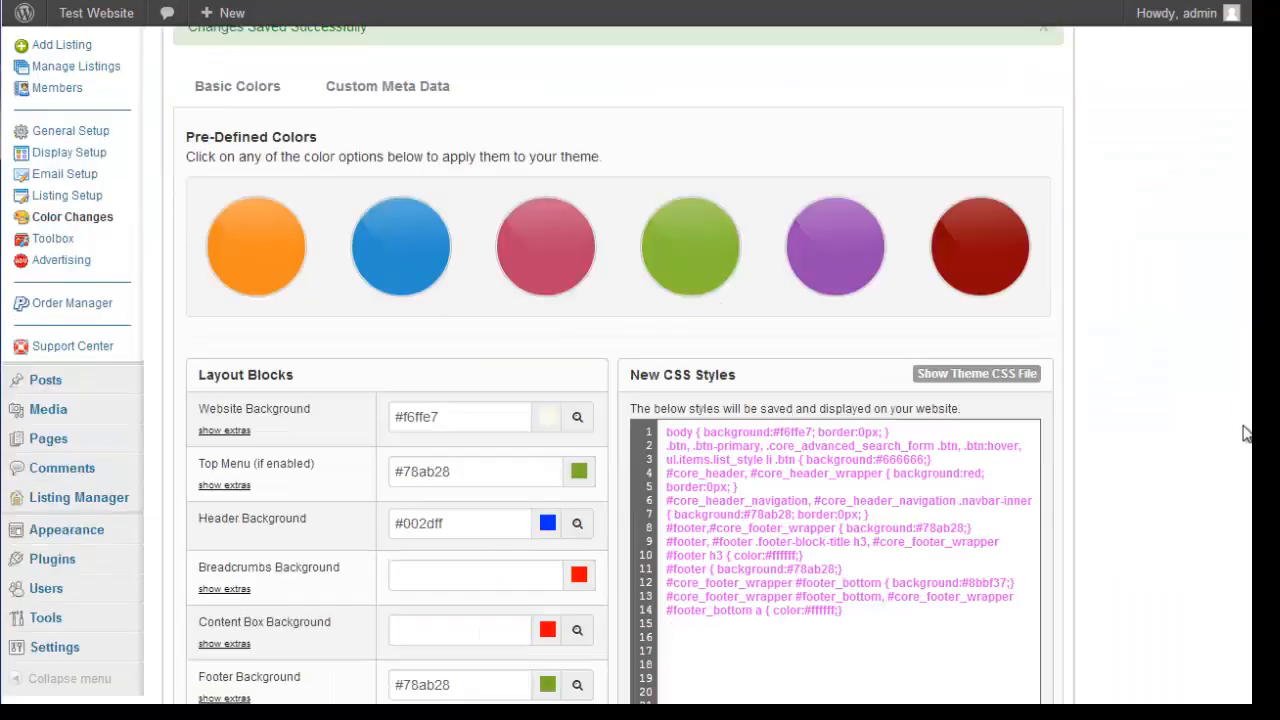
pyautogui.scroll(1, 1210, 420)
pyautogui.scroll(-1, 1210, 420)
pyautogui.scroll(-2, 393, 268)
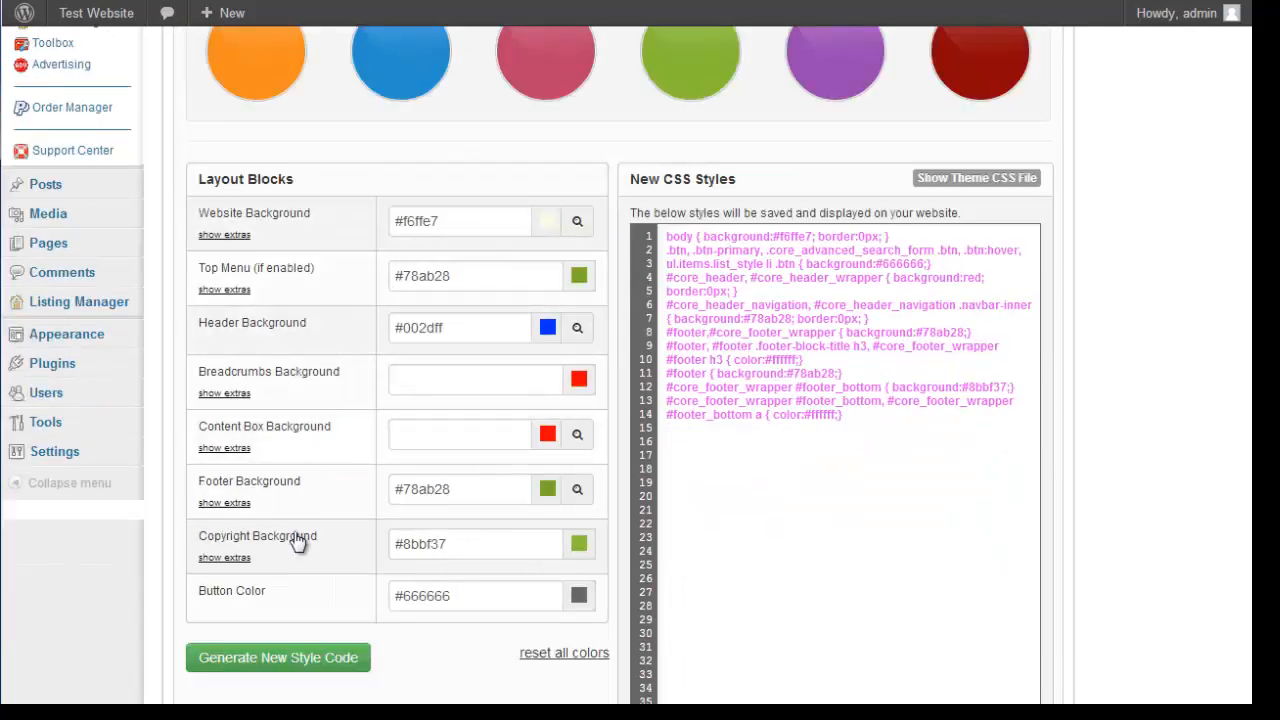
pyautogui.scroll(1, 289, 406)
pyautogui.scroll(-1, 445, 355)
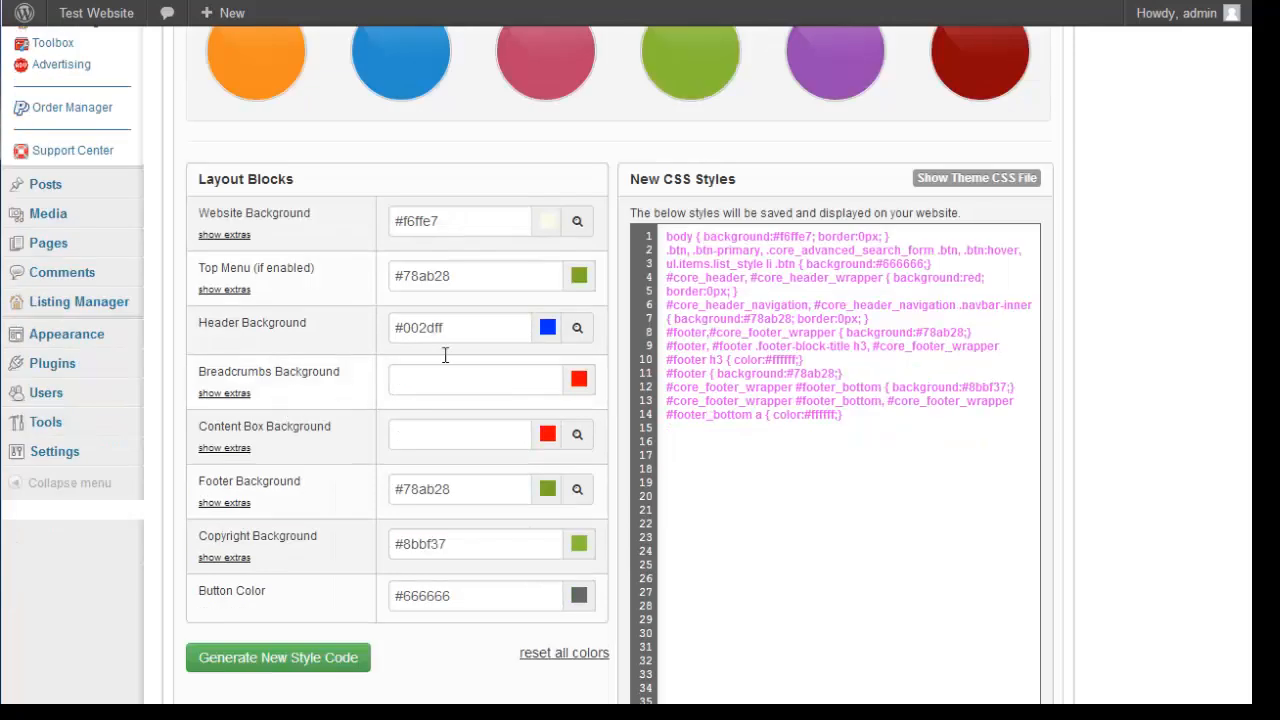
pyautogui.scroll(-1, 915, 349)
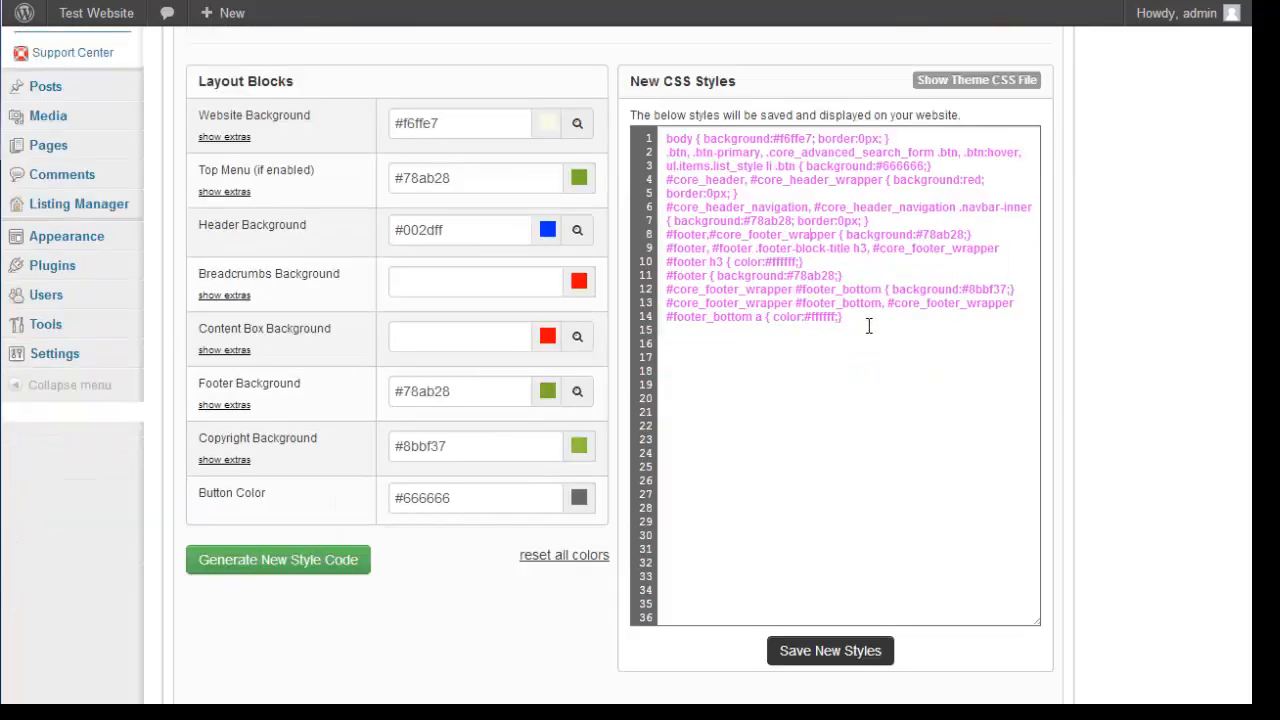
pyautogui.scroll(1, 881, 406)
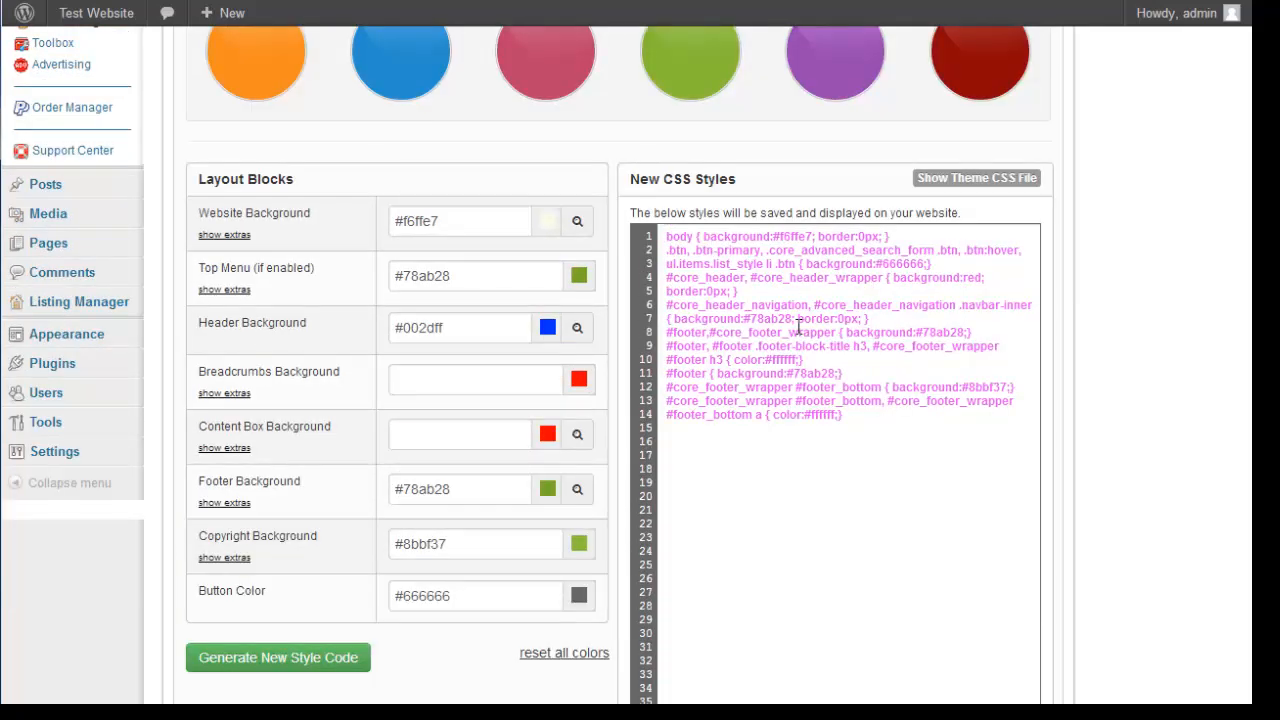
# Show the theme's CSS file for reference and browse its code along with the new CSS styles below it
pyautogui.scroll(1, 904, 357)
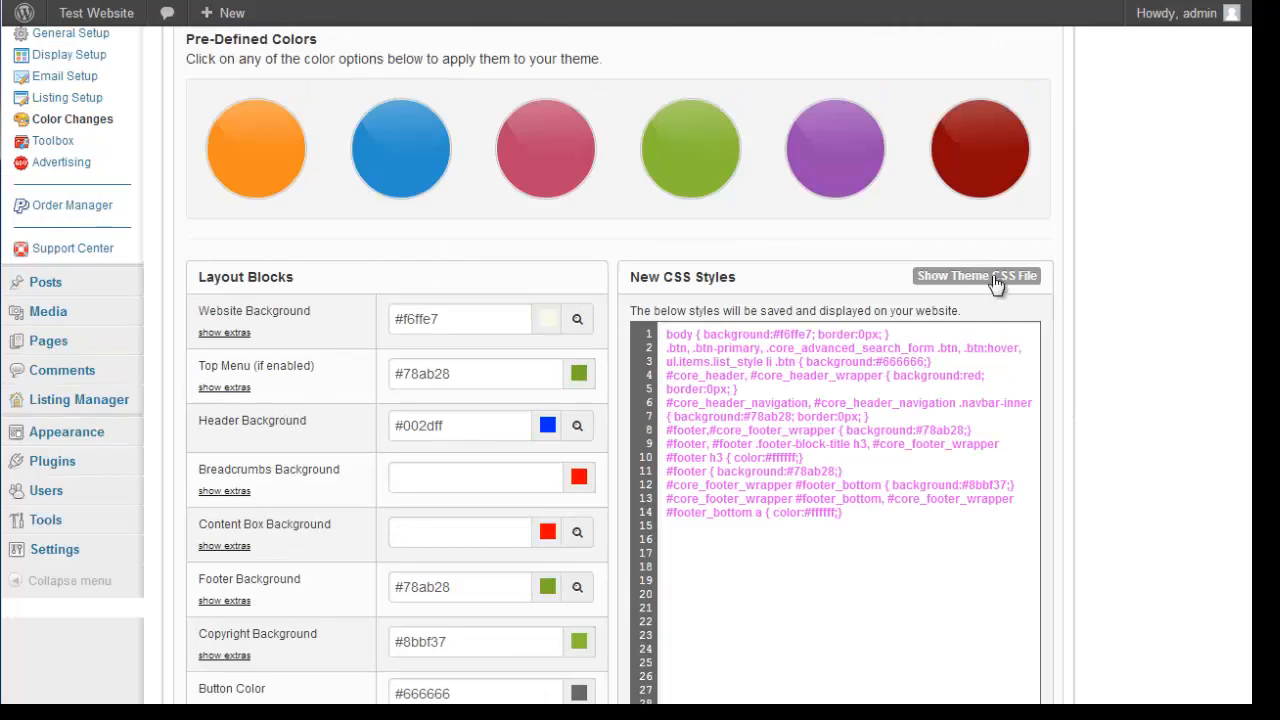
pyautogui.click(995, 281)
pyautogui.scroll(-2, 847, 371)
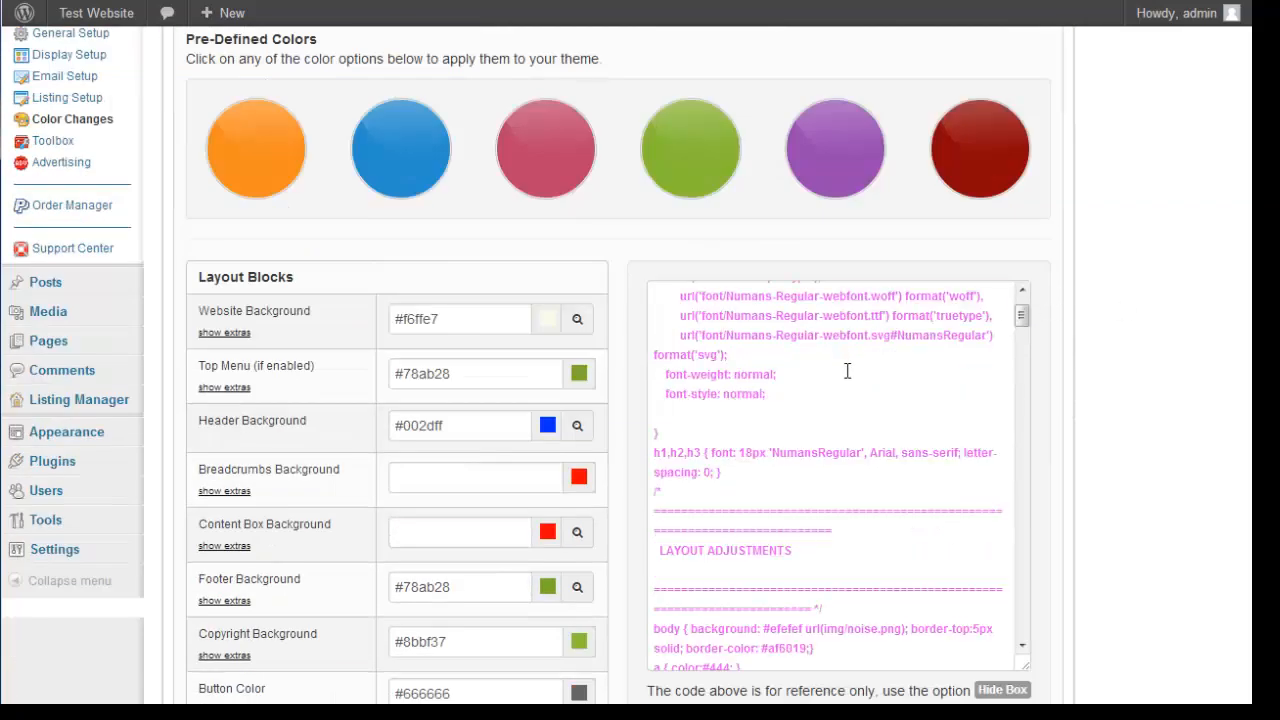
pyautogui.scroll(-3, 850, 385)
pyautogui.moveTo(1020, 325); pyautogui.dragTo(1012, 407)
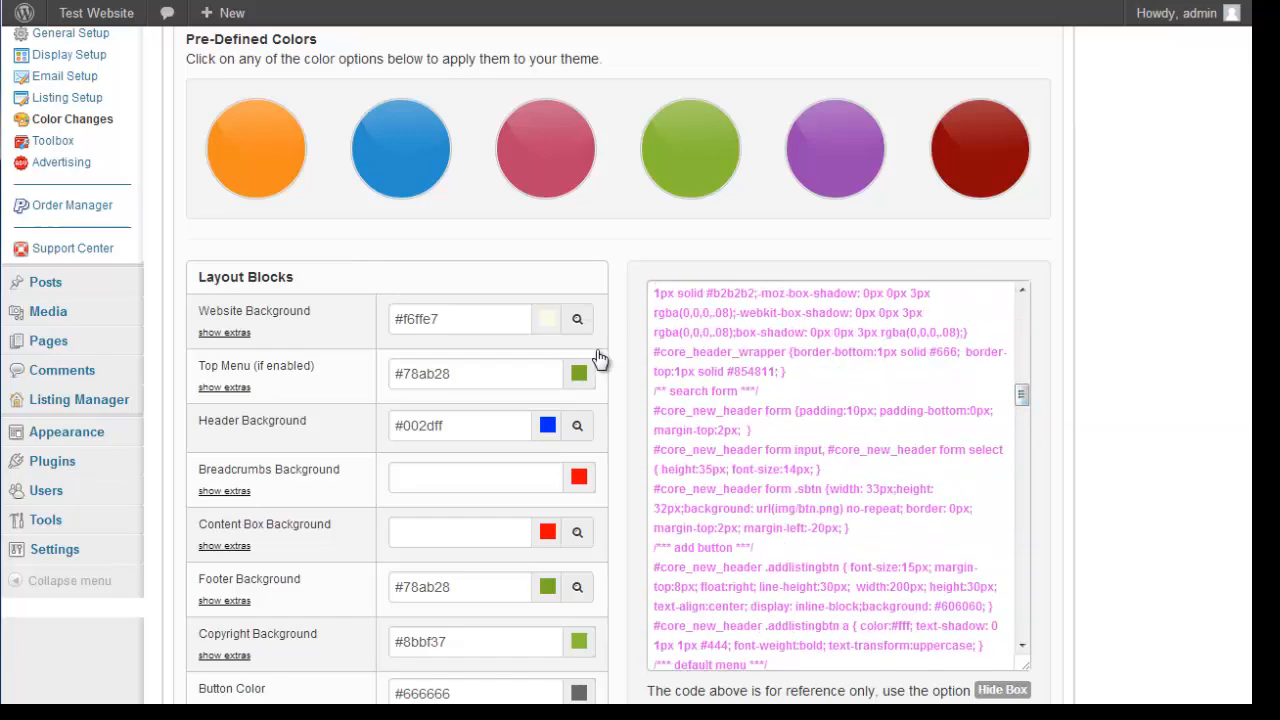
pyautogui.scroll(-3, 996, 351)
pyautogui.scroll(-10, 1144, 373)
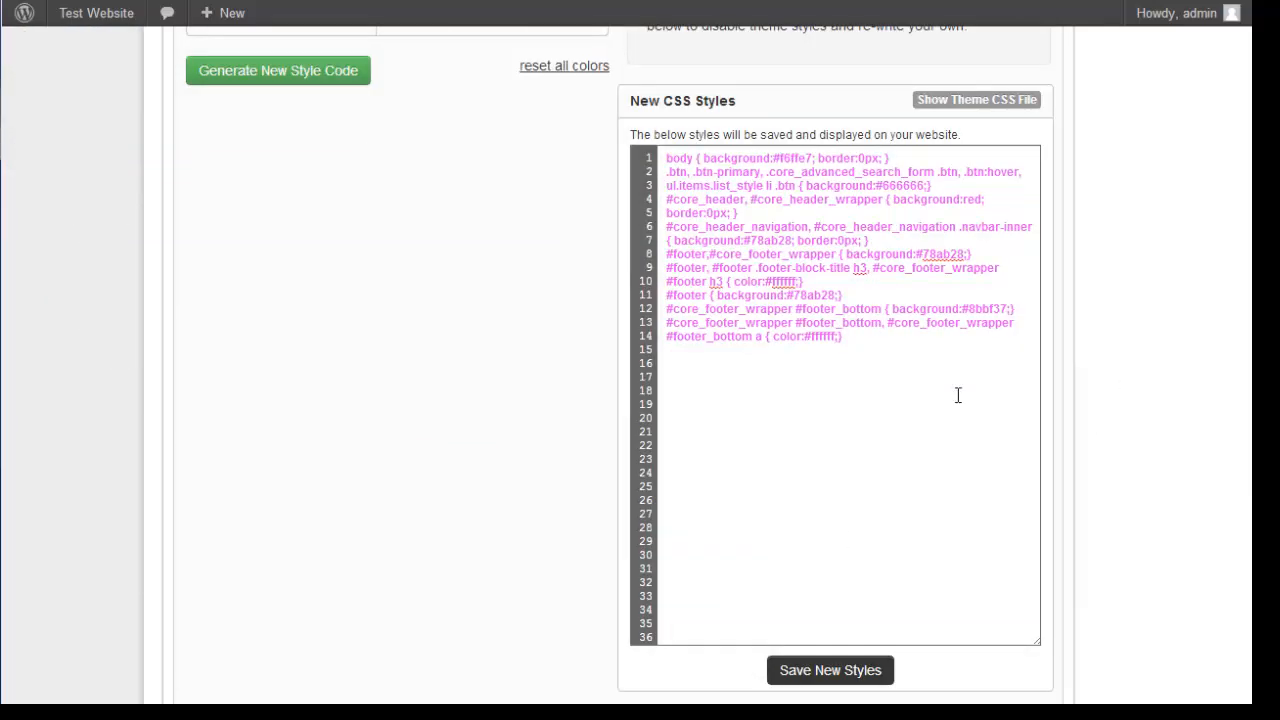
pyautogui.scroll(7, 1148, 457)
pyautogui.scroll(-2, 1147, 456)
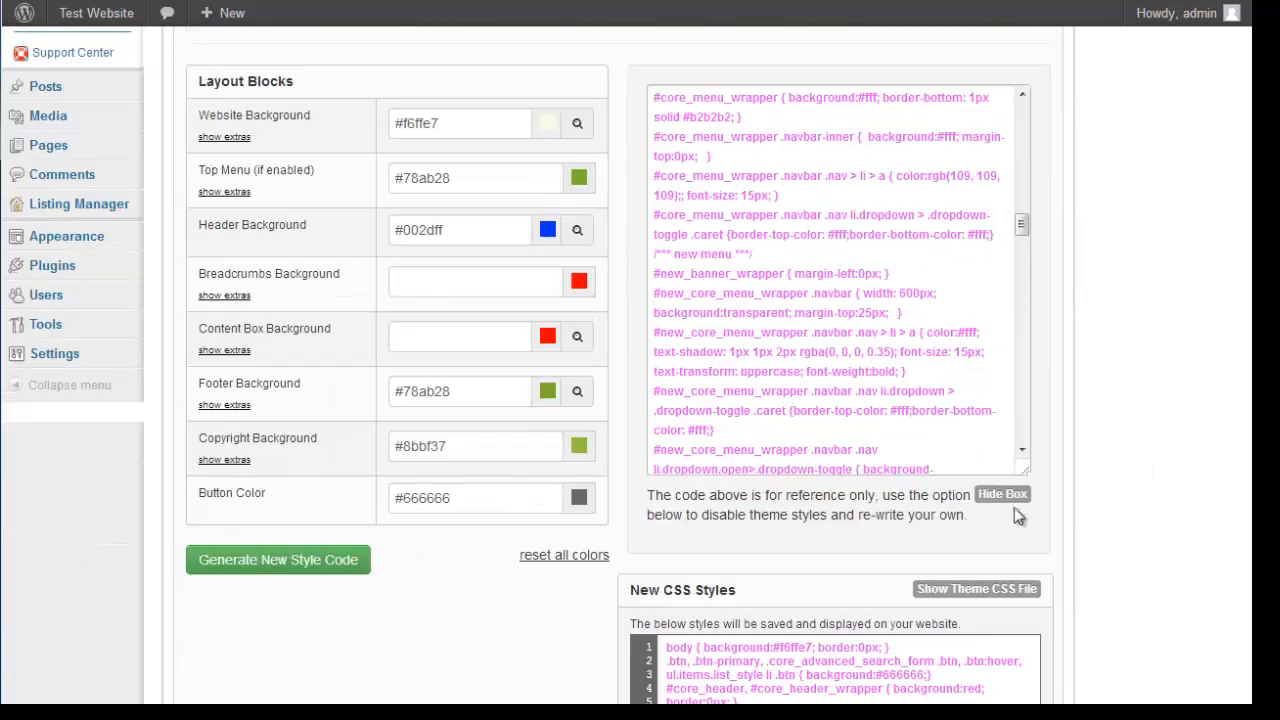
# Examine the Custom Meta Data options for header styles (wp_head) and footer styles (wp_footer)
pyautogui.scroll(4, 1120, 440)
pyautogui.click(412, 194)
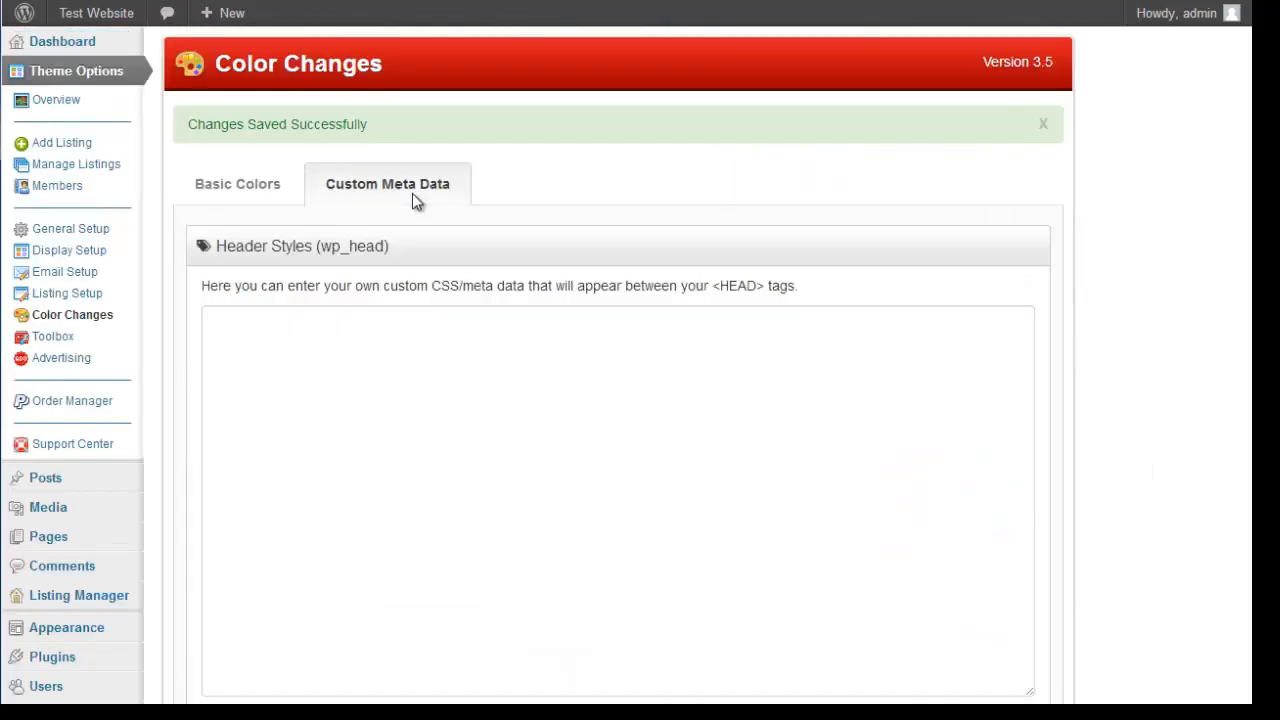
pyautogui.scroll(-6, 445, 300)
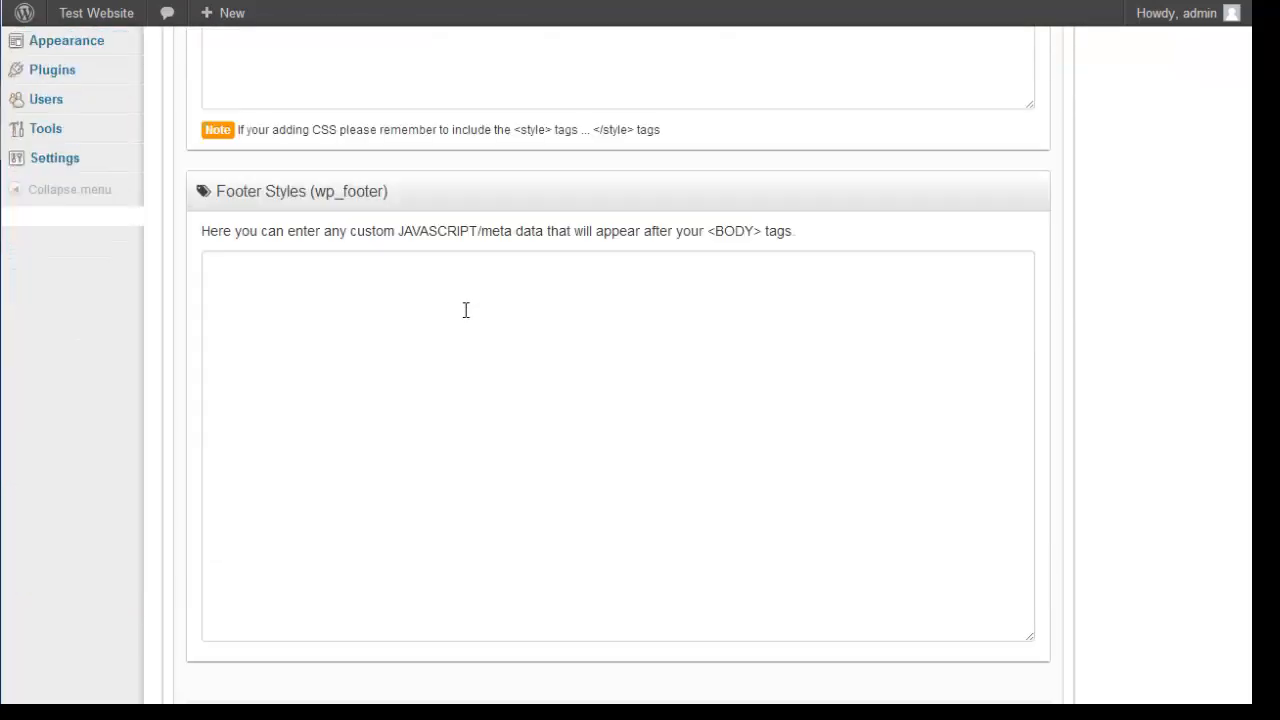
pyautogui.scroll(5, 465, 310)
pyautogui.click(435, 323)
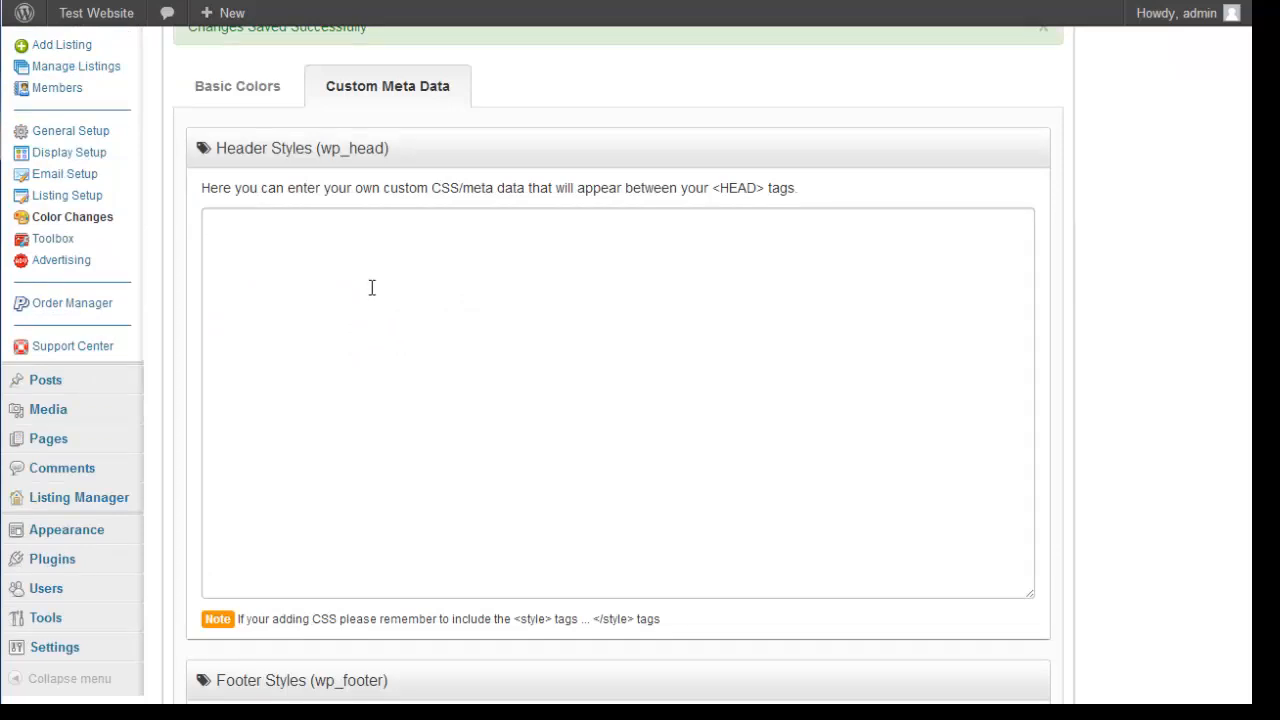
pyautogui.scroll(-3, 371, 287)
pyautogui.click(269, 516)
pyautogui.scroll(4, 270, 470)
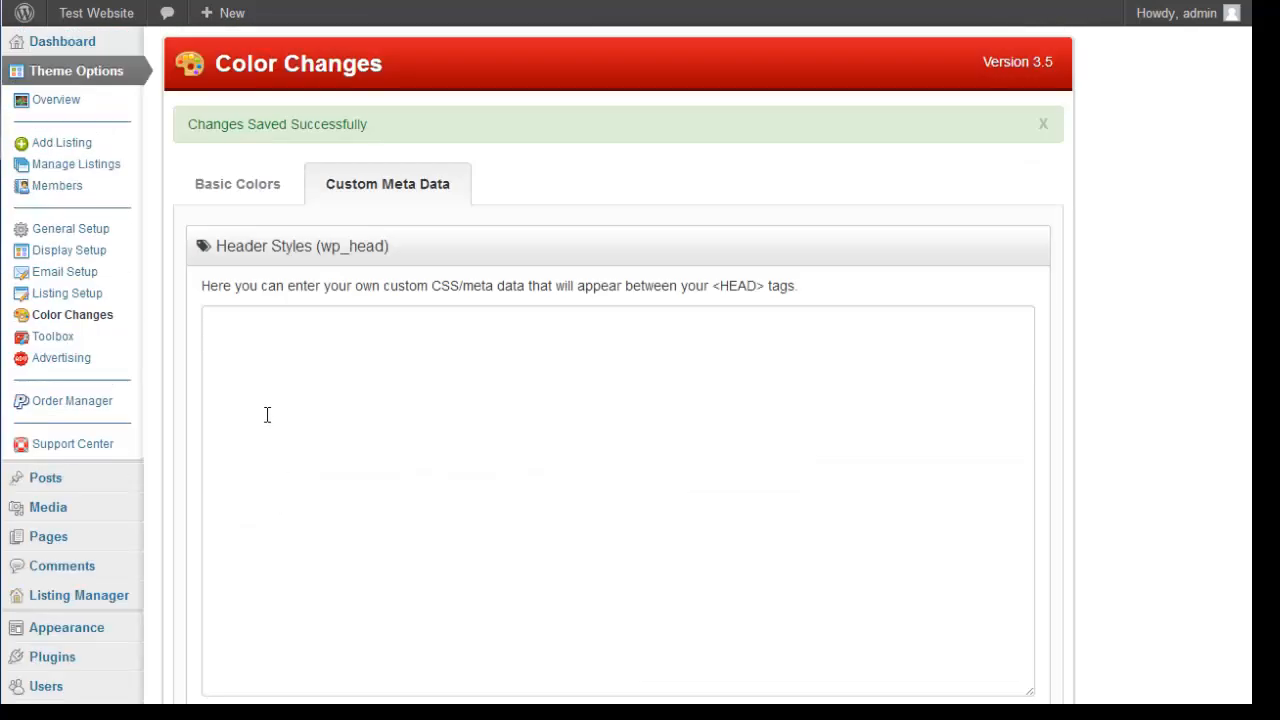
# Review the entry fields for custom head CSS and footer JavaScript in the custom meta data options
pyautogui.scroll(-5, 266, 448)
pyautogui.scroll(4, 262, 571)
pyautogui.scroll(-1, 266, 543)
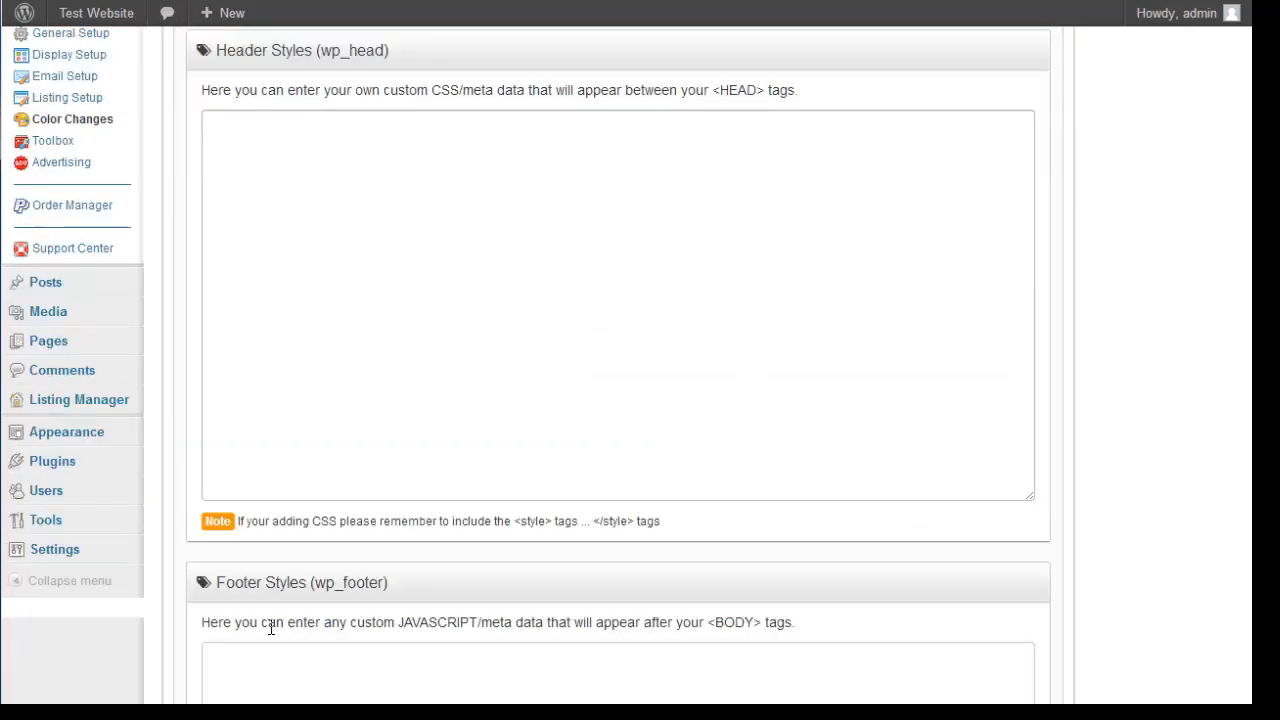
pyautogui.scroll(-2, 278, 645)
pyautogui.click(266, 634)
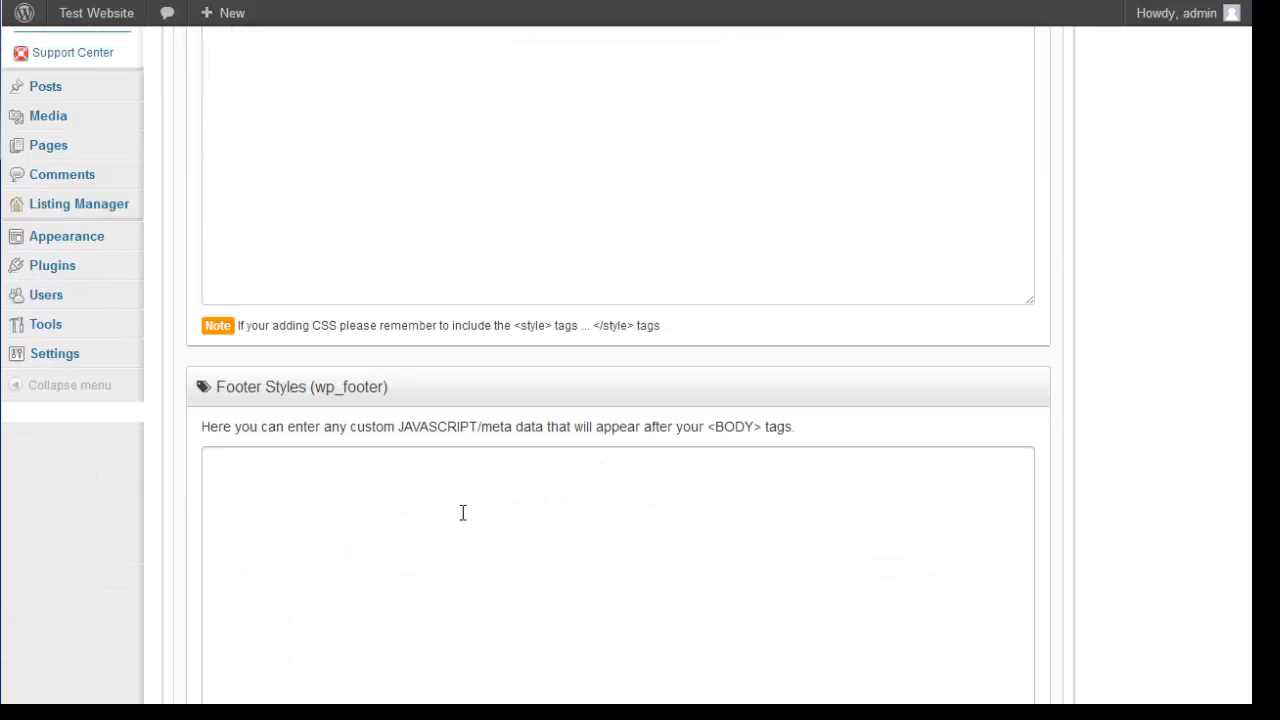
pyautogui.scroll(1, 463, 512)
pyautogui.scroll(-2, 461, 512)
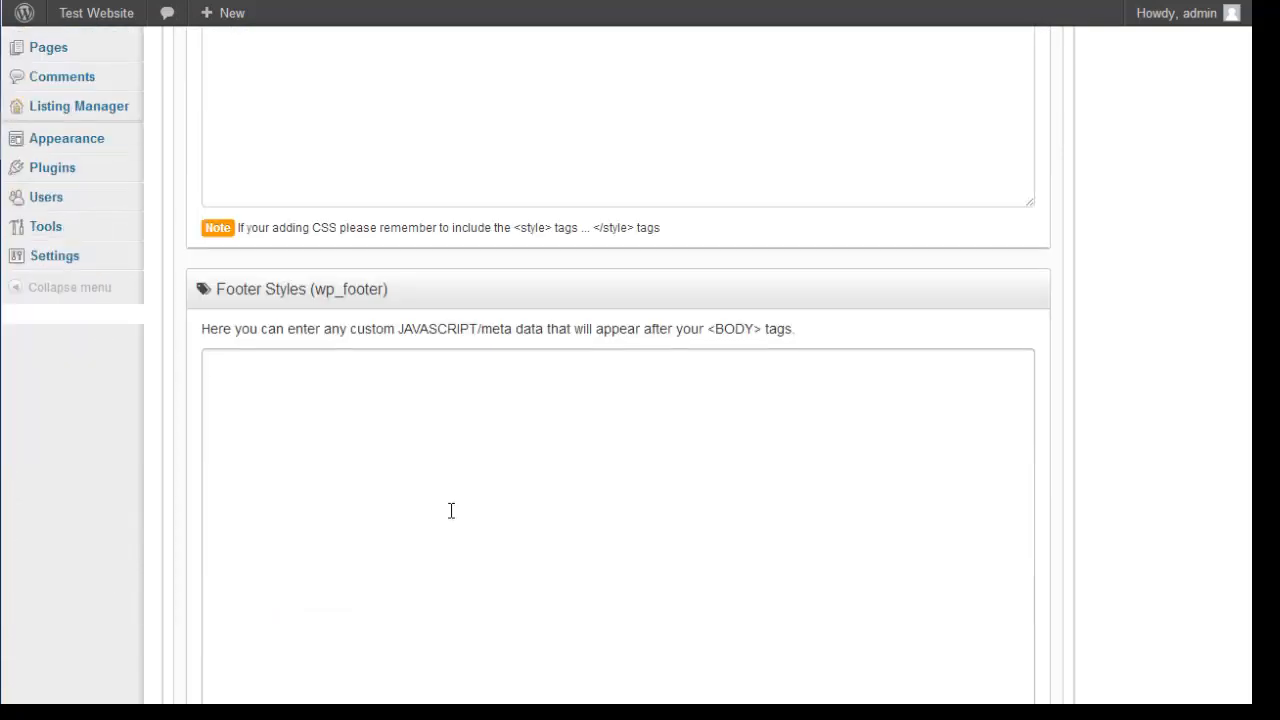
pyautogui.scroll(2, 449, 511)
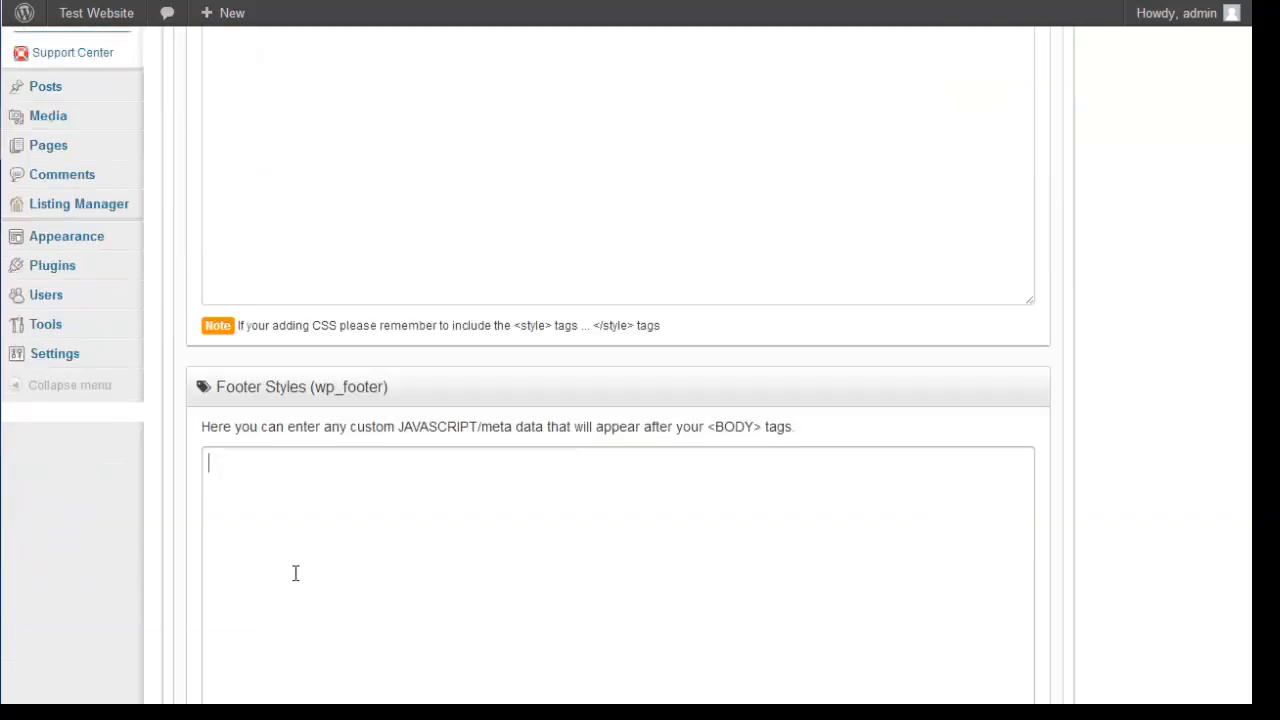
pyautogui.scroll(5, 295, 573)
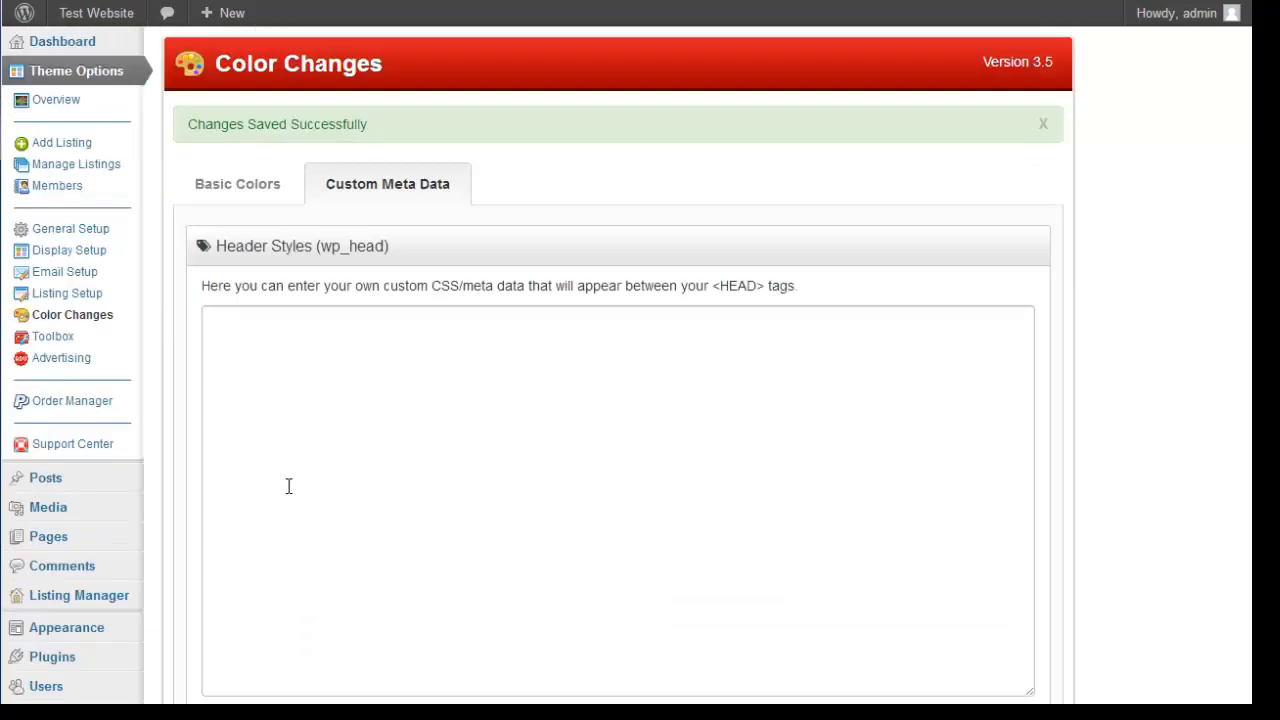
# Return to the basic color options and look over the pre-defined colors and layout block settings
pyautogui.click(268, 198)
pyautogui.scroll(-2, 380, 375)
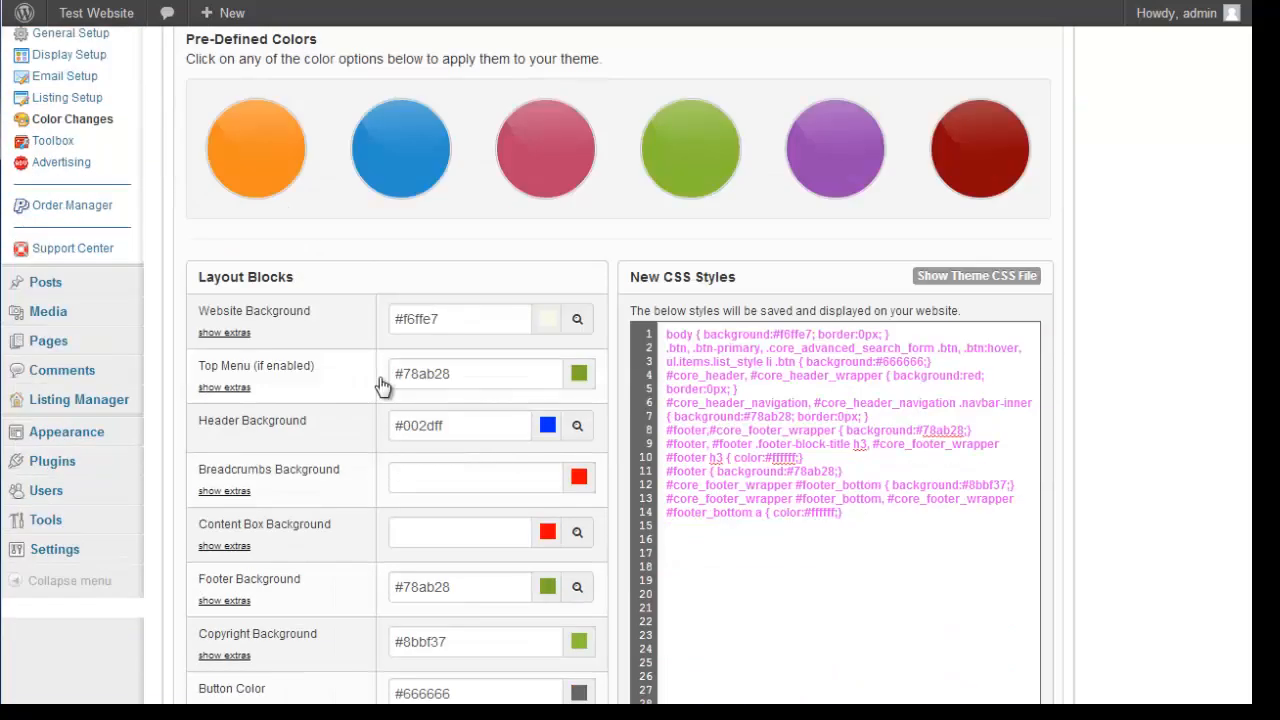
pyautogui.scroll(2, 386, 363)
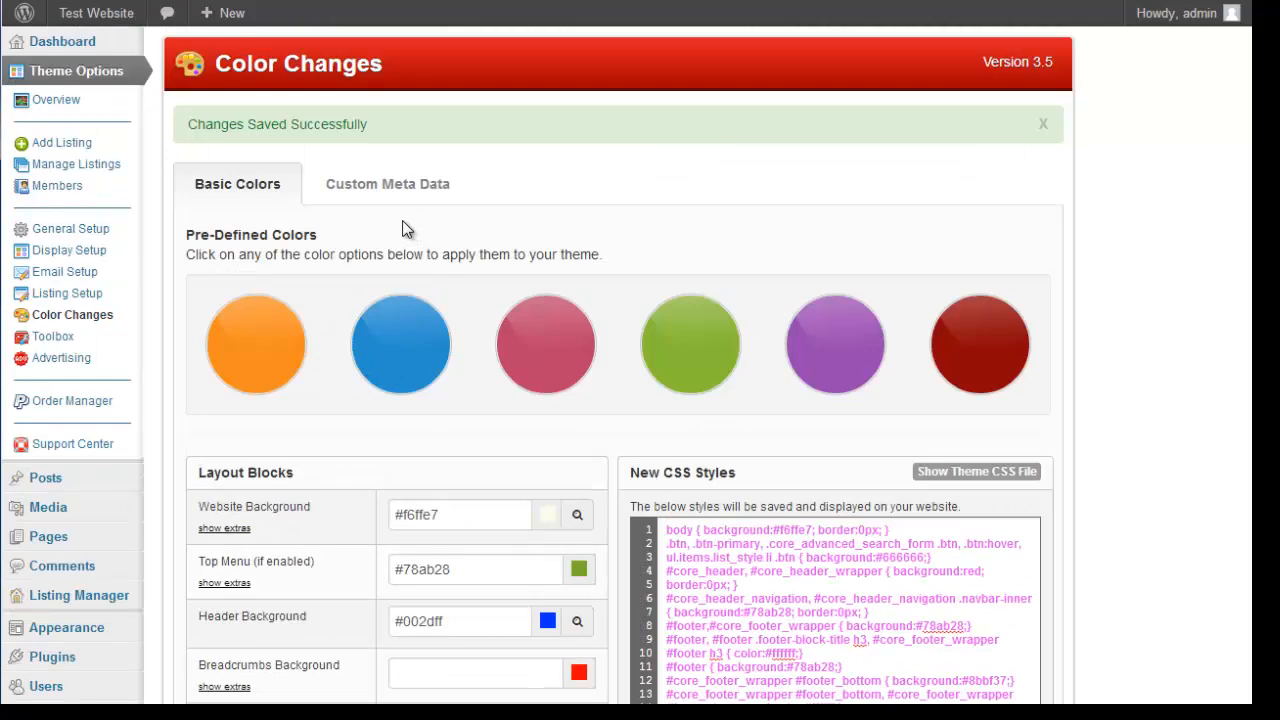
# Open the Toolbox page and review its useful plugins and system cleanup modules
pyautogui.click(54, 340)
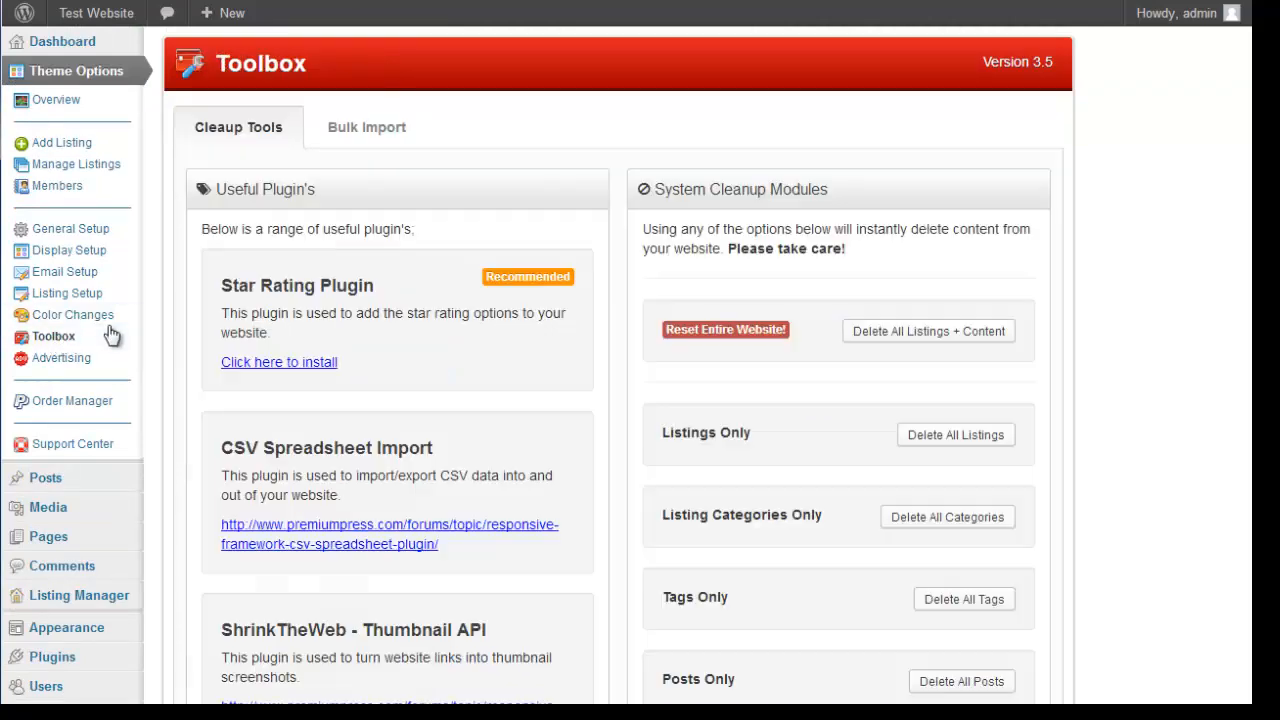
pyautogui.scroll(-2, 520, 355)
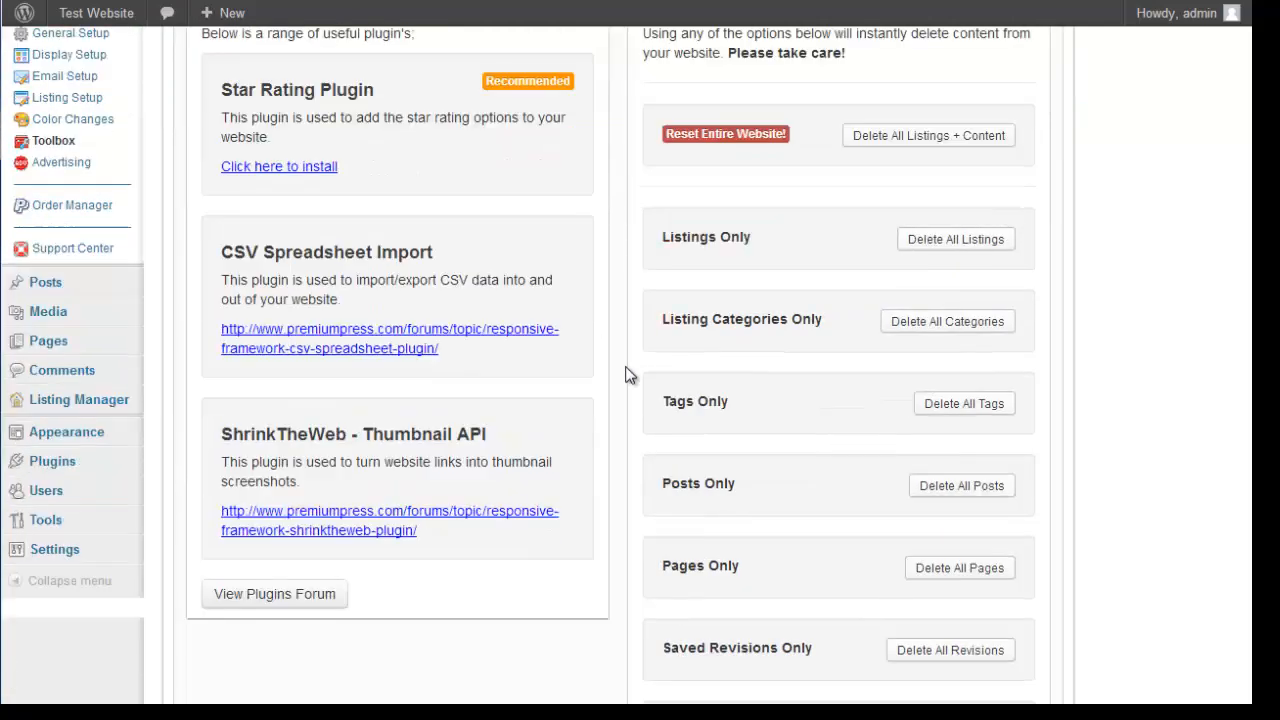
pyautogui.scroll(2, 627, 372)
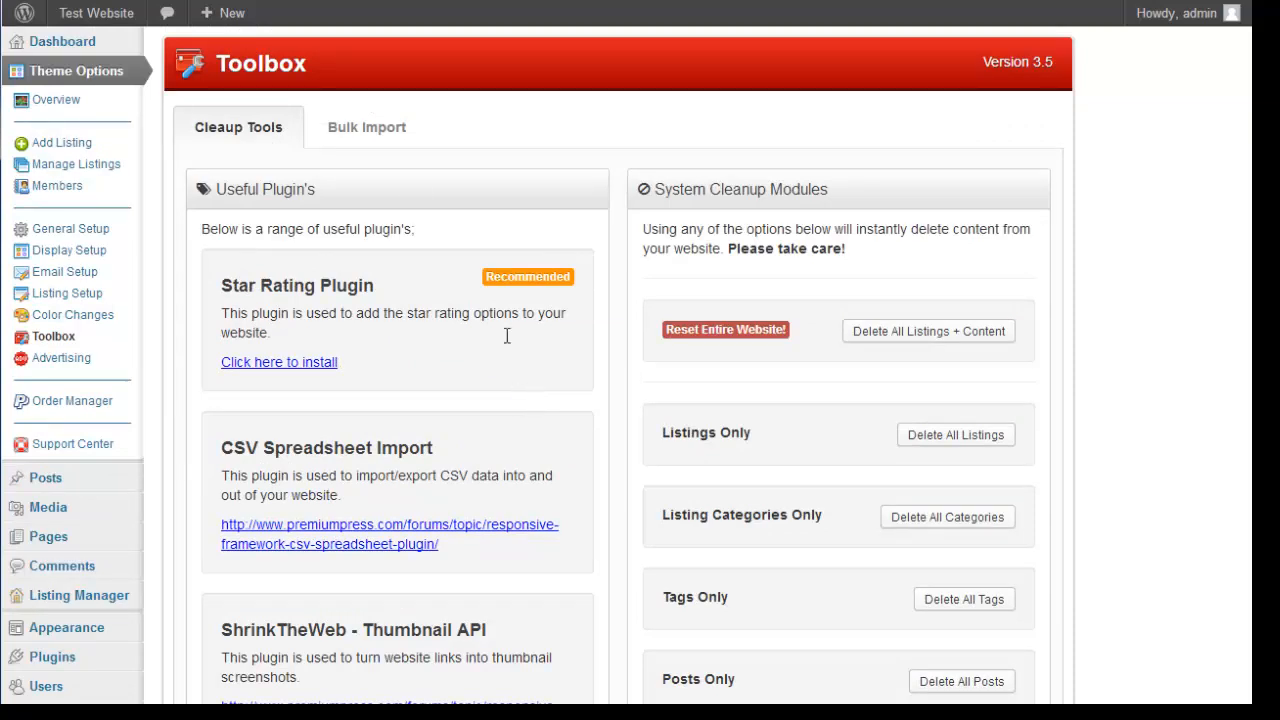
# Bulk import the listing categories test, test2 and test3, each on its own line
pyautogui.click(389, 143)
pyautogui.click(464, 365)
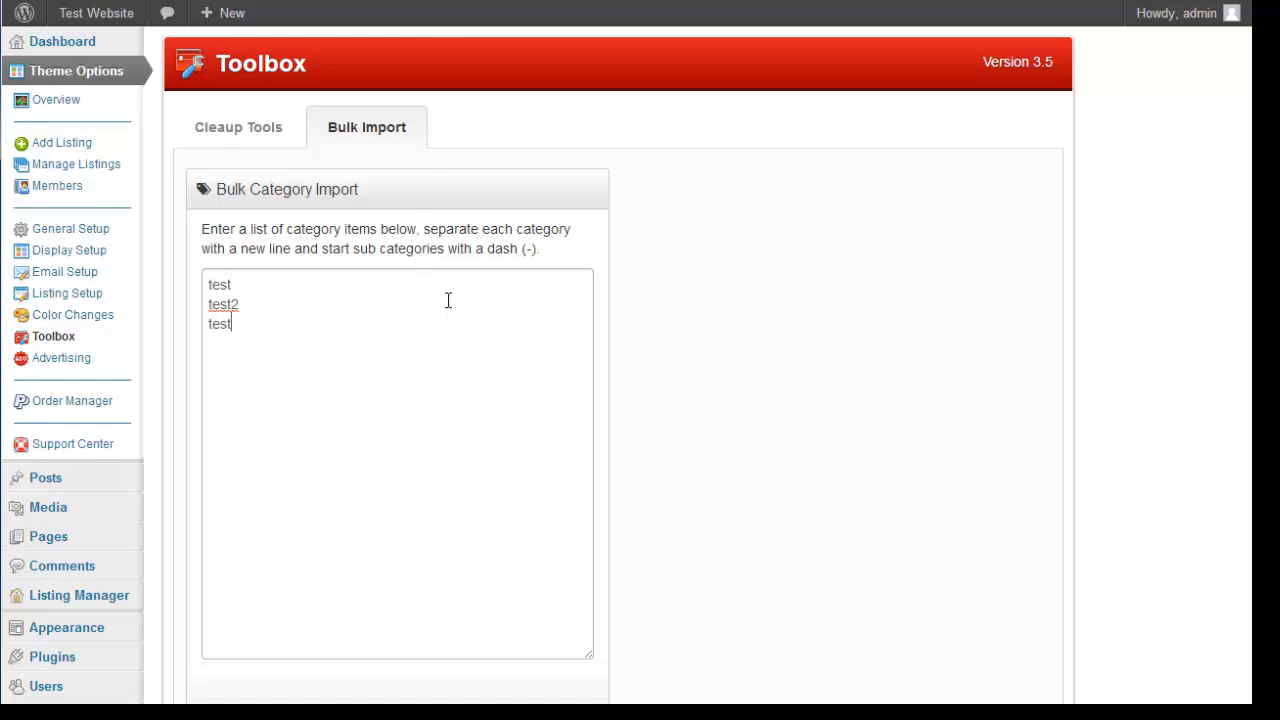
pyautogui.scroll(-2, 448, 300)
pyautogui.click(414, 654)
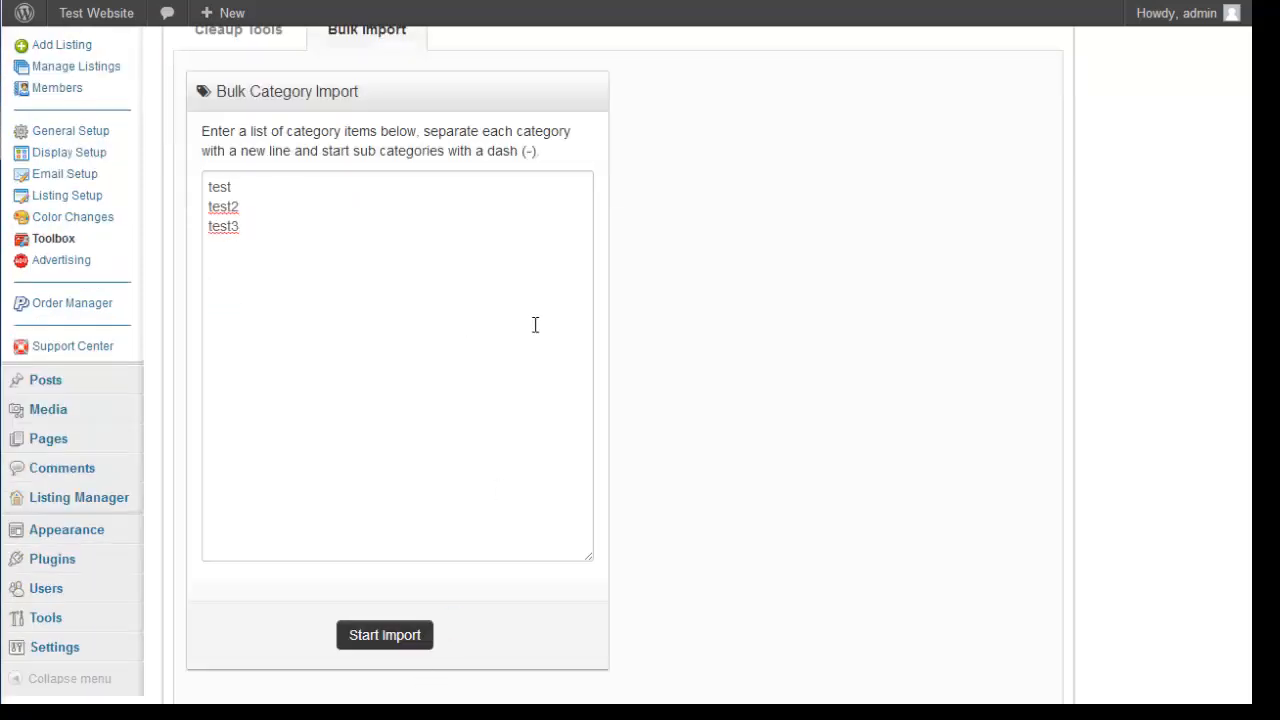
# Open the Listing Manager categories and check the parent category list for the newly imported test categories
pyautogui.scroll(-1, 436, 514)
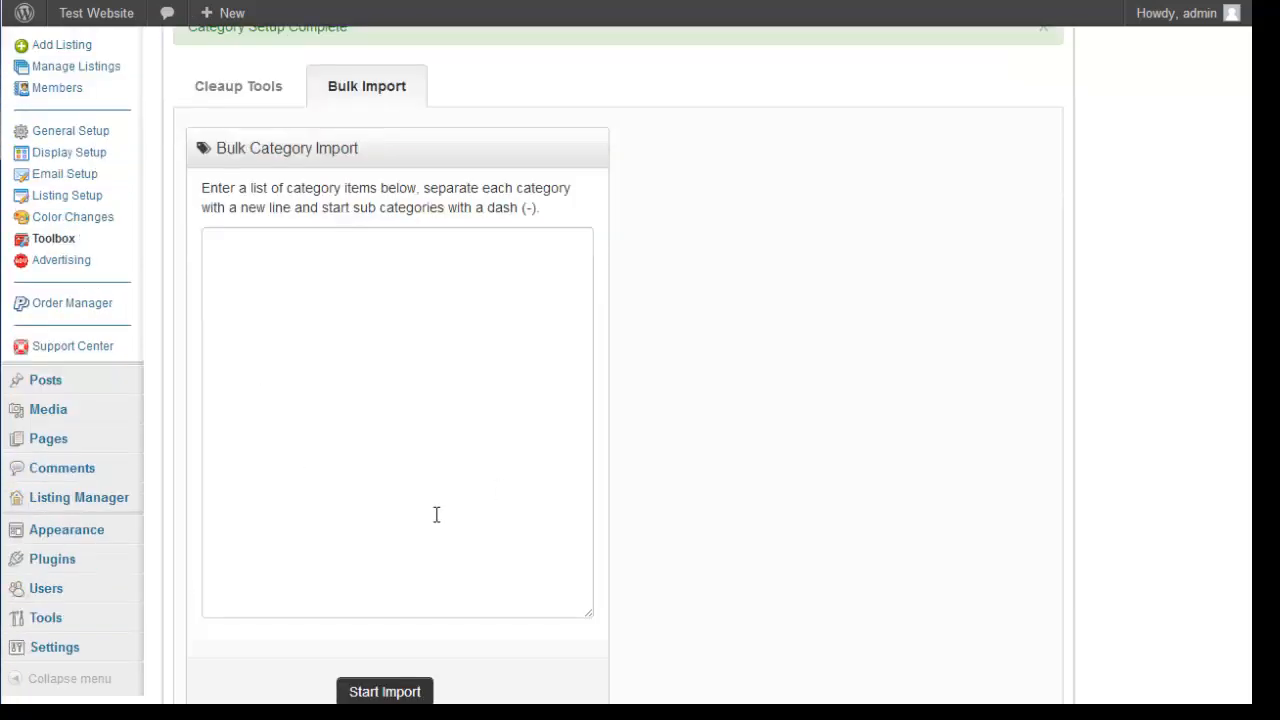
pyautogui.scroll(-1, 438, 487)
pyautogui.moveTo(120, 434)
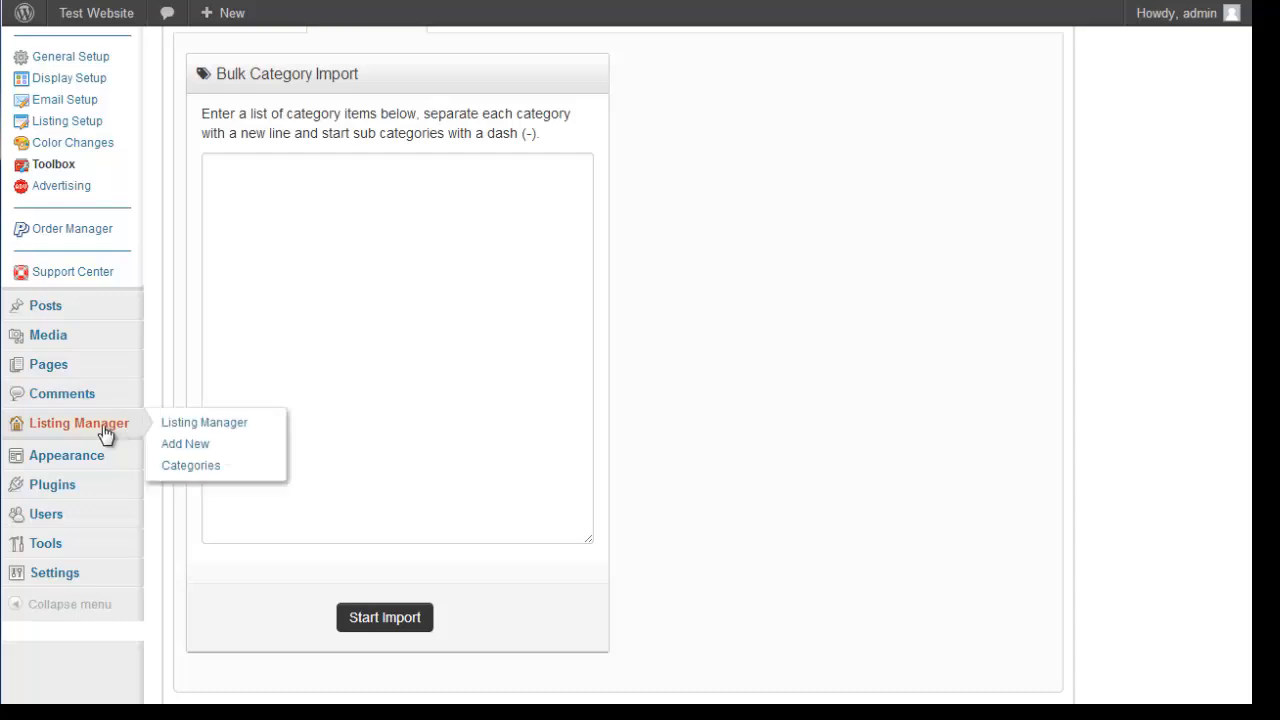
pyautogui.click(200, 466)
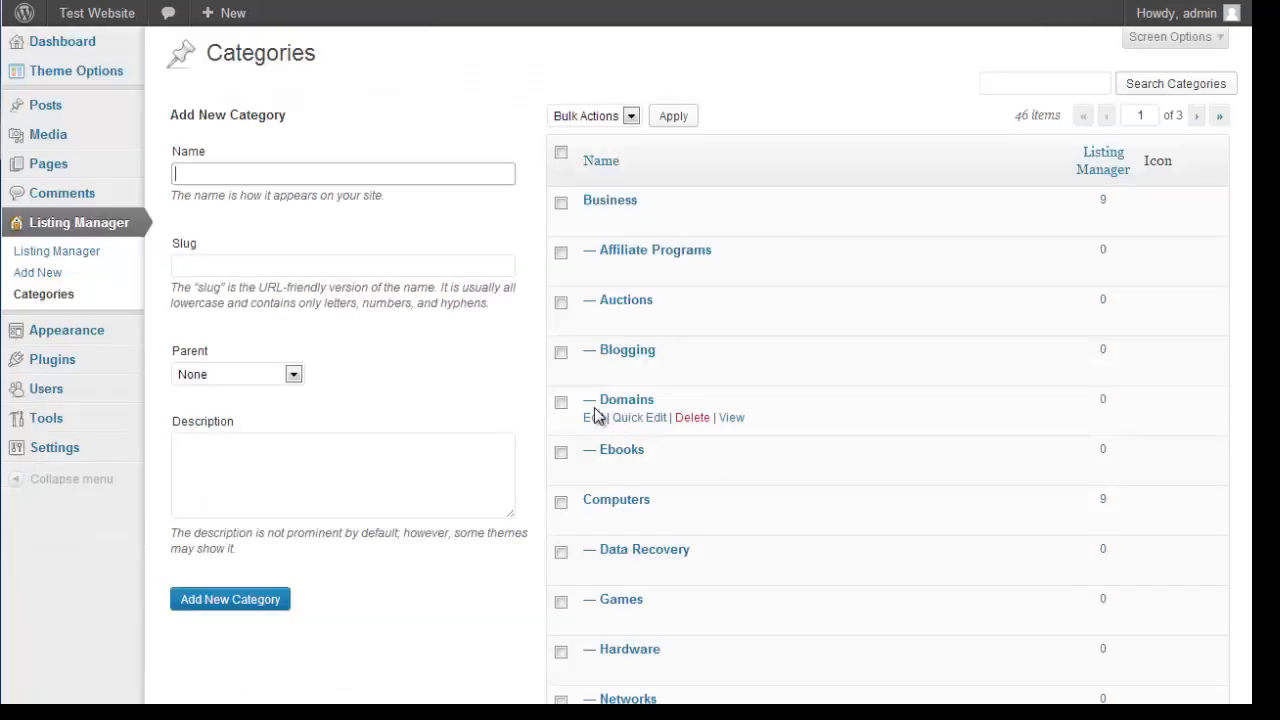
pyautogui.click(290, 374)
pyautogui.scroll(-8, 300, 425)
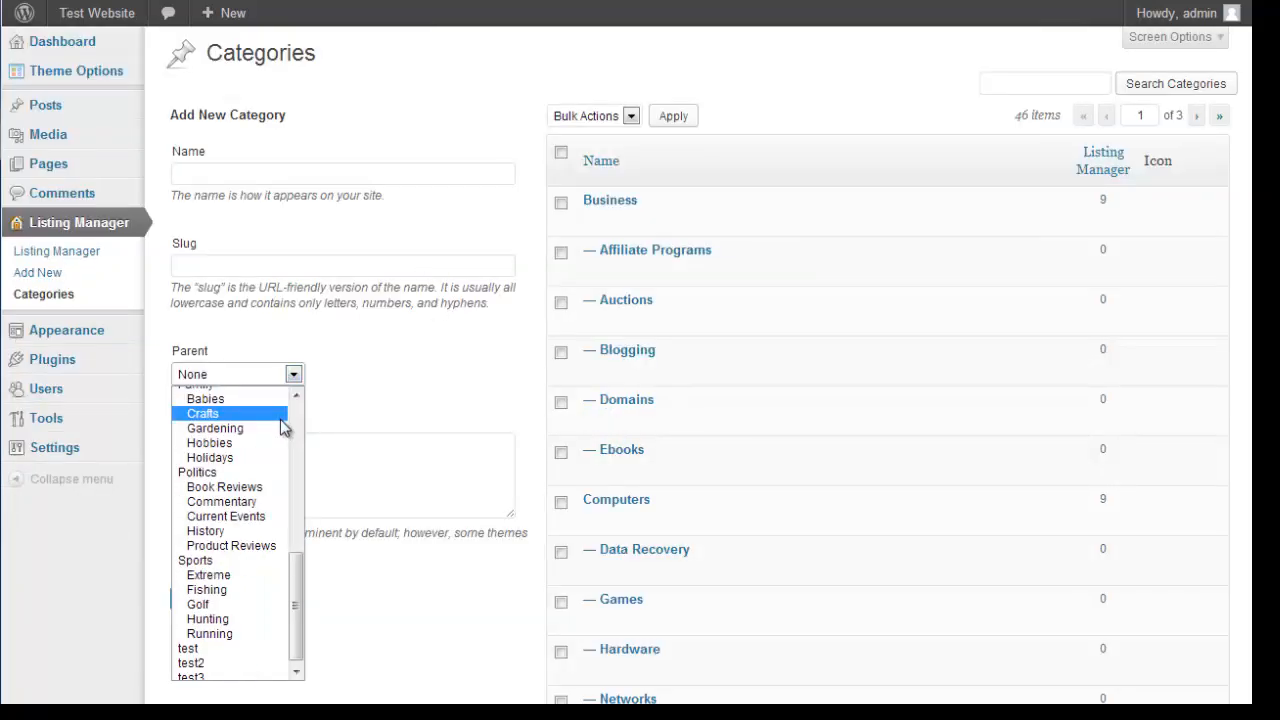
pyautogui.scroll(-3, 396, 560)
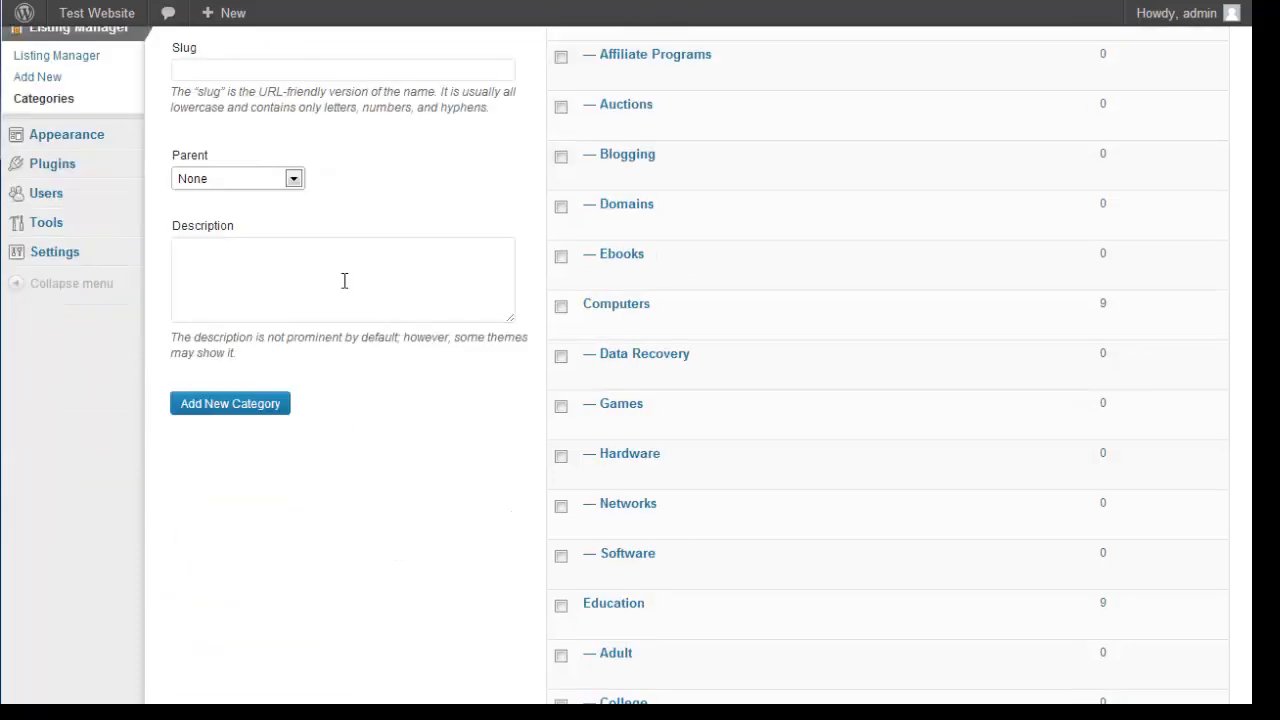
pyautogui.click(262, 180)
pyautogui.scroll(-10, 250, 440)
pyautogui.scroll(2, 230, 440)
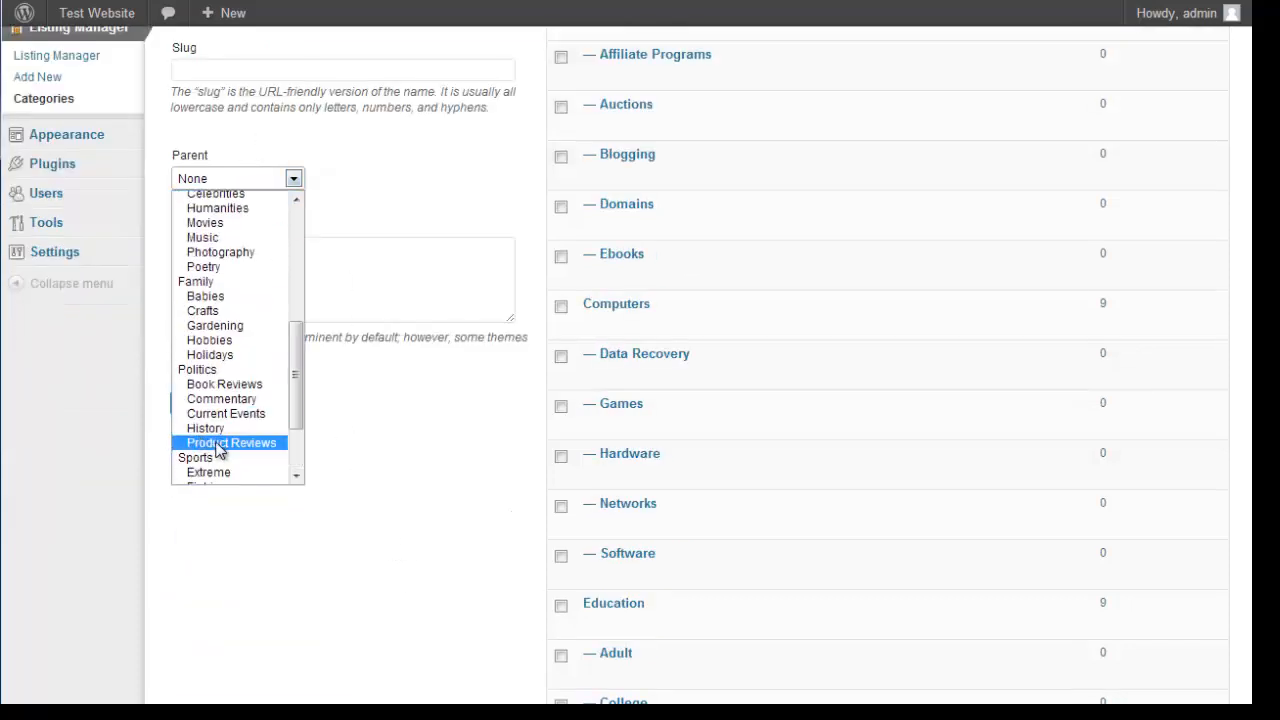
pyautogui.scroll(-2, 228, 445)
pyautogui.click(386, 523)
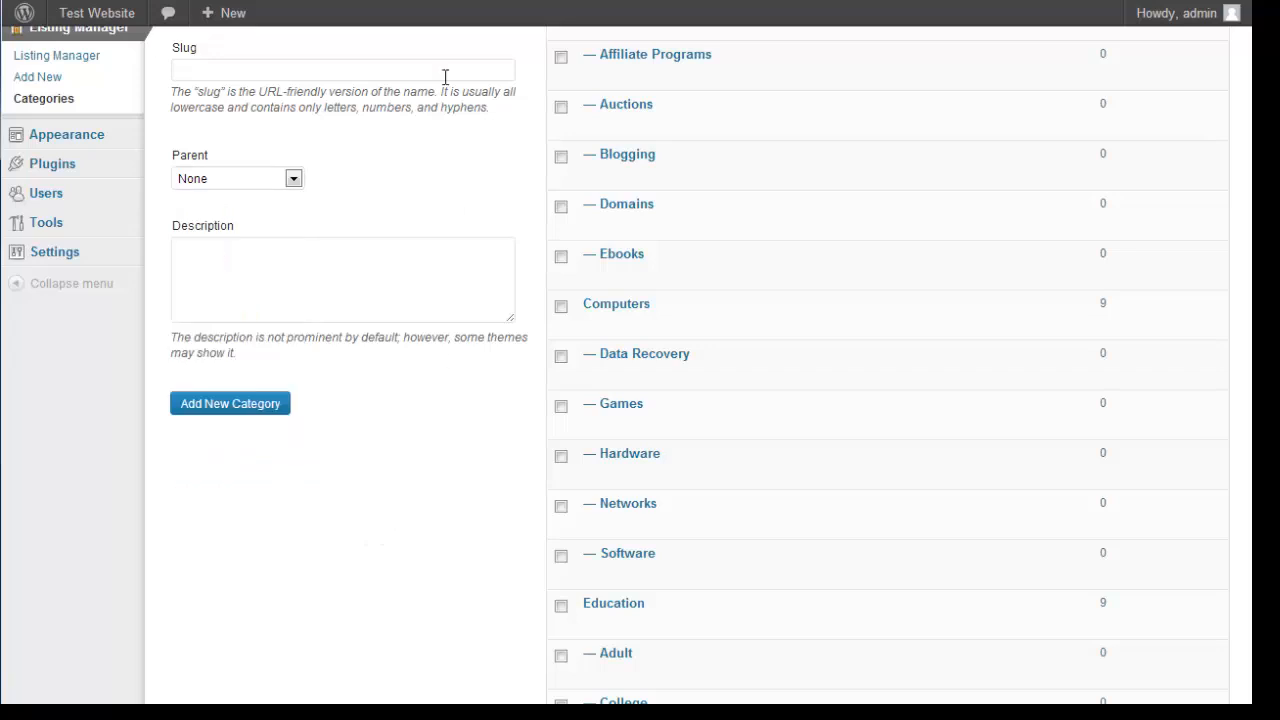
# Open the Business category for editing, go through its options and update it
pyautogui.scroll(3, 403, 258)
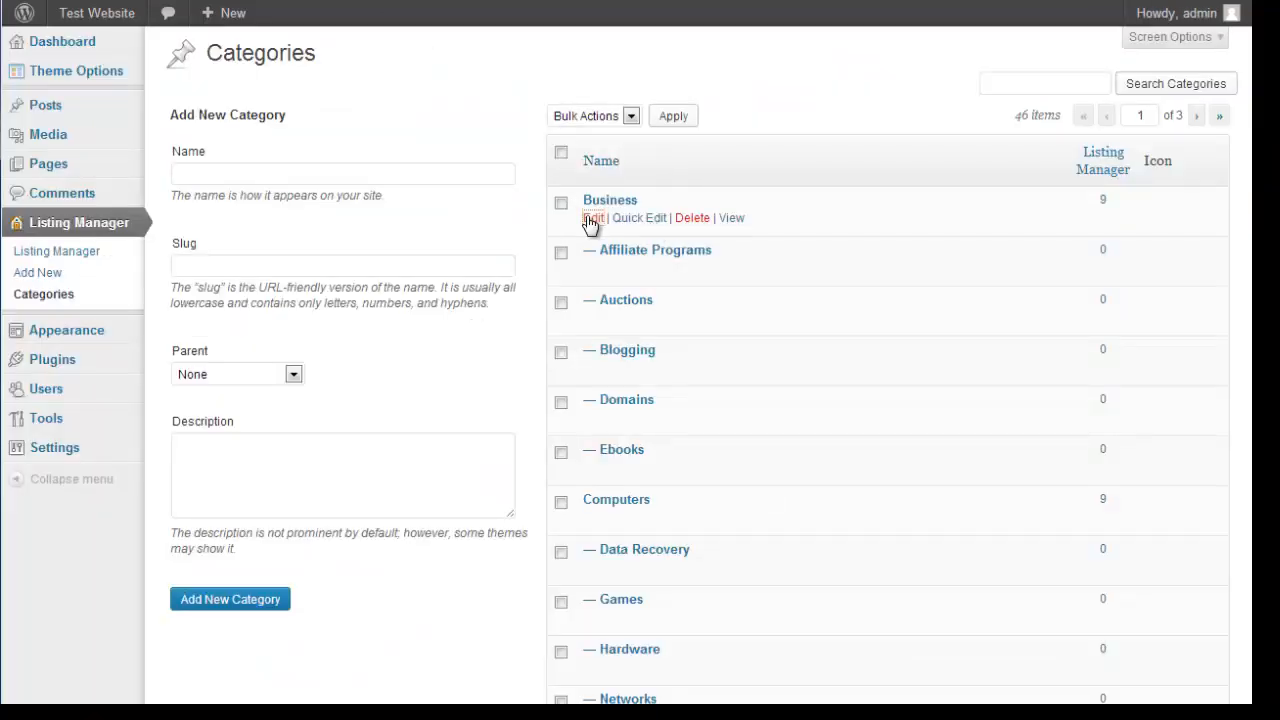
pyautogui.click(592, 218)
pyautogui.scroll(-3, 280, 465)
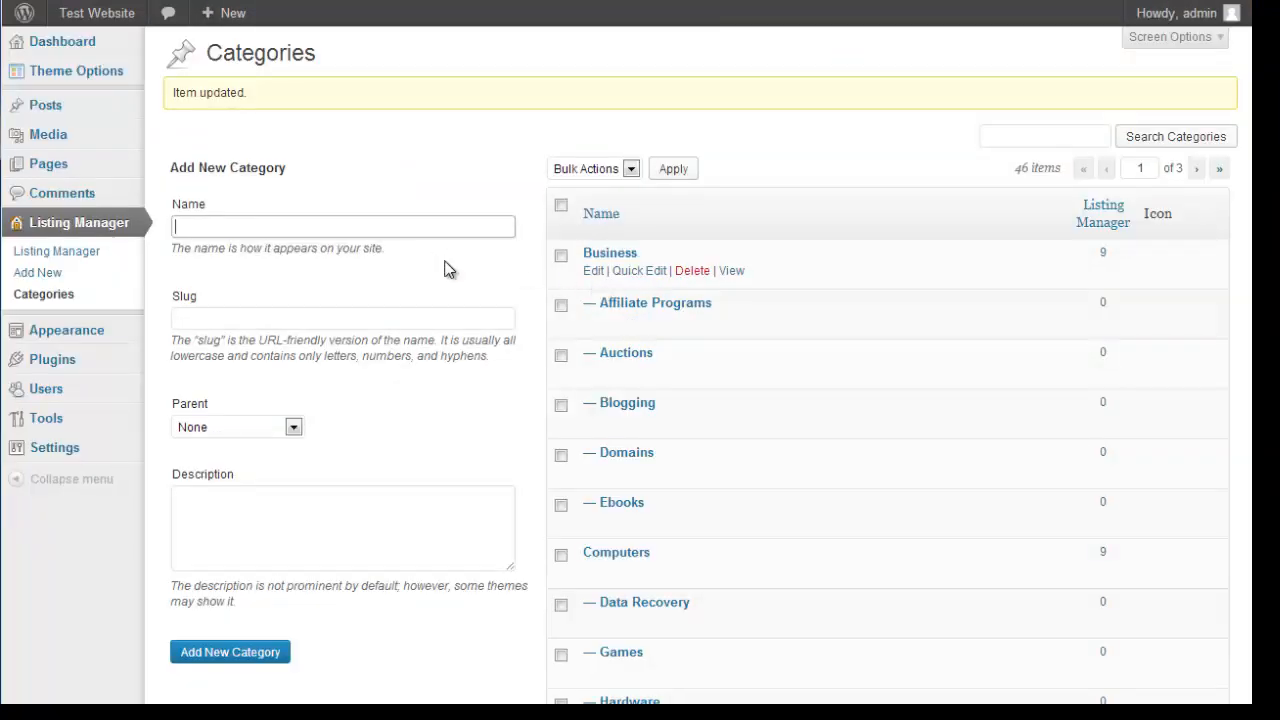
# Review the settings of the home page Categories object in Display Setup, including its selected categories, and save them
pyautogui.moveTo(129, 89)
pyautogui.click(194, 223)
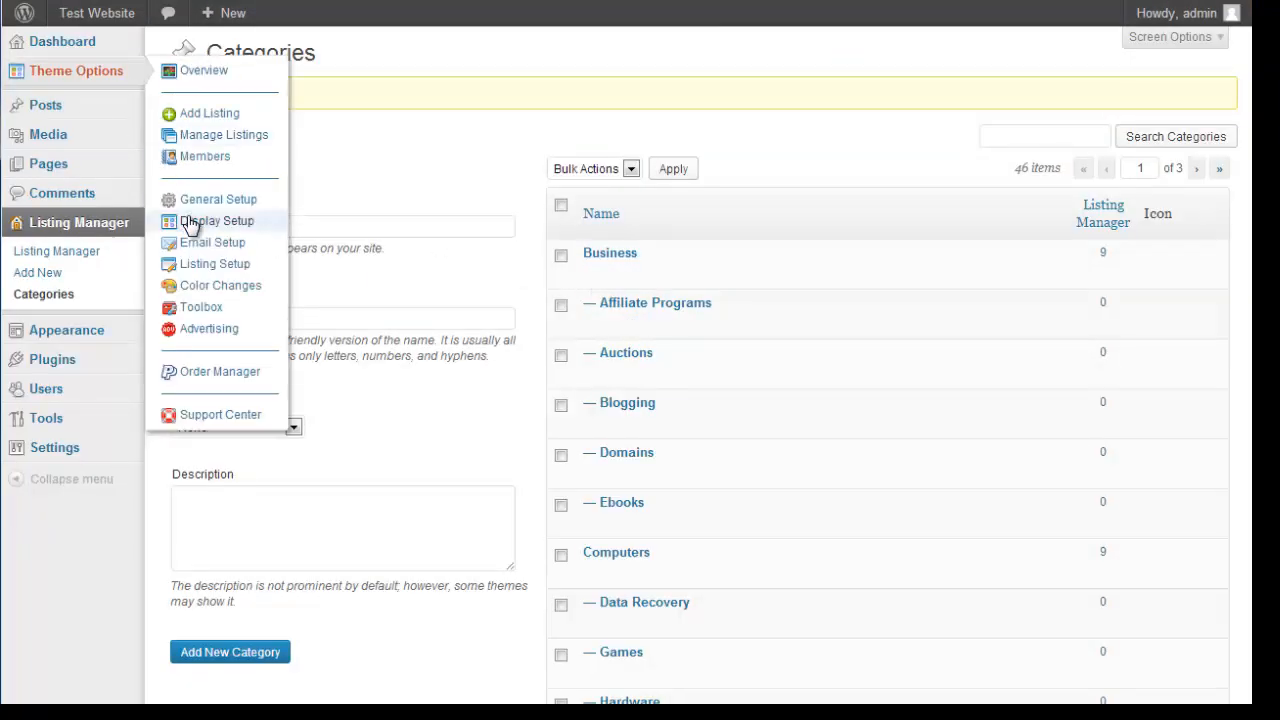
pyautogui.click(386, 140)
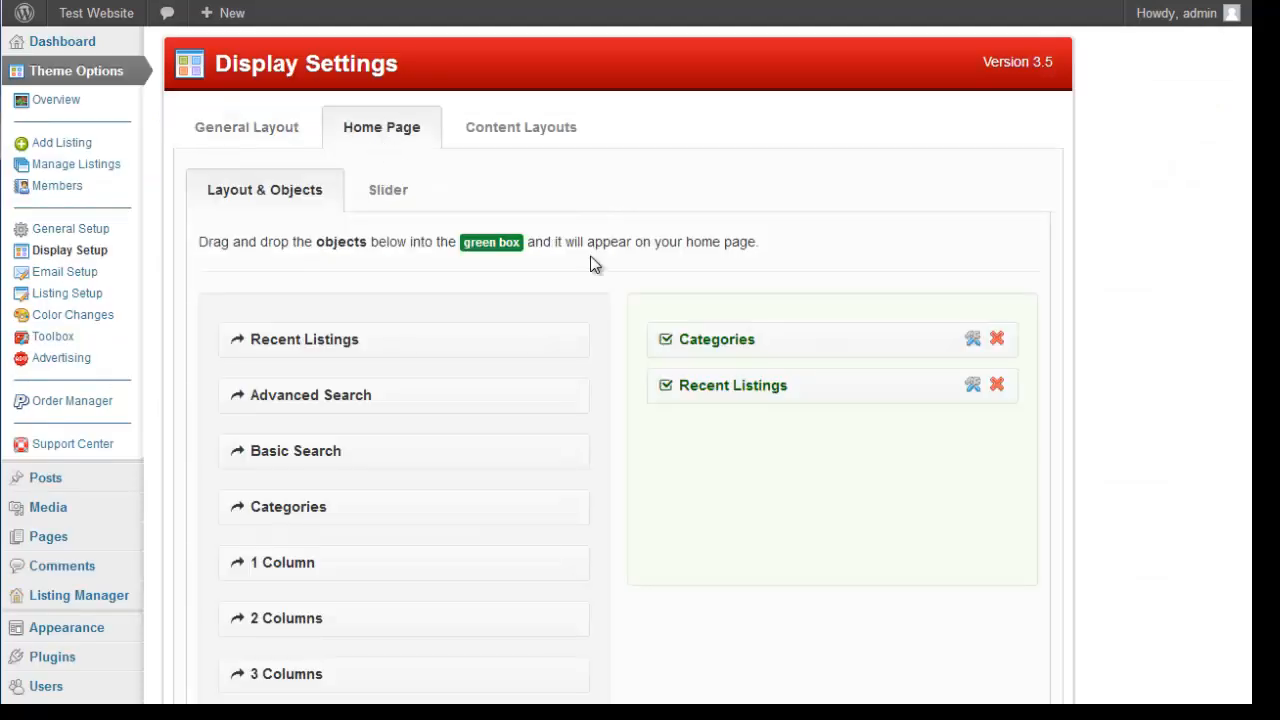
pyautogui.click(973, 341)
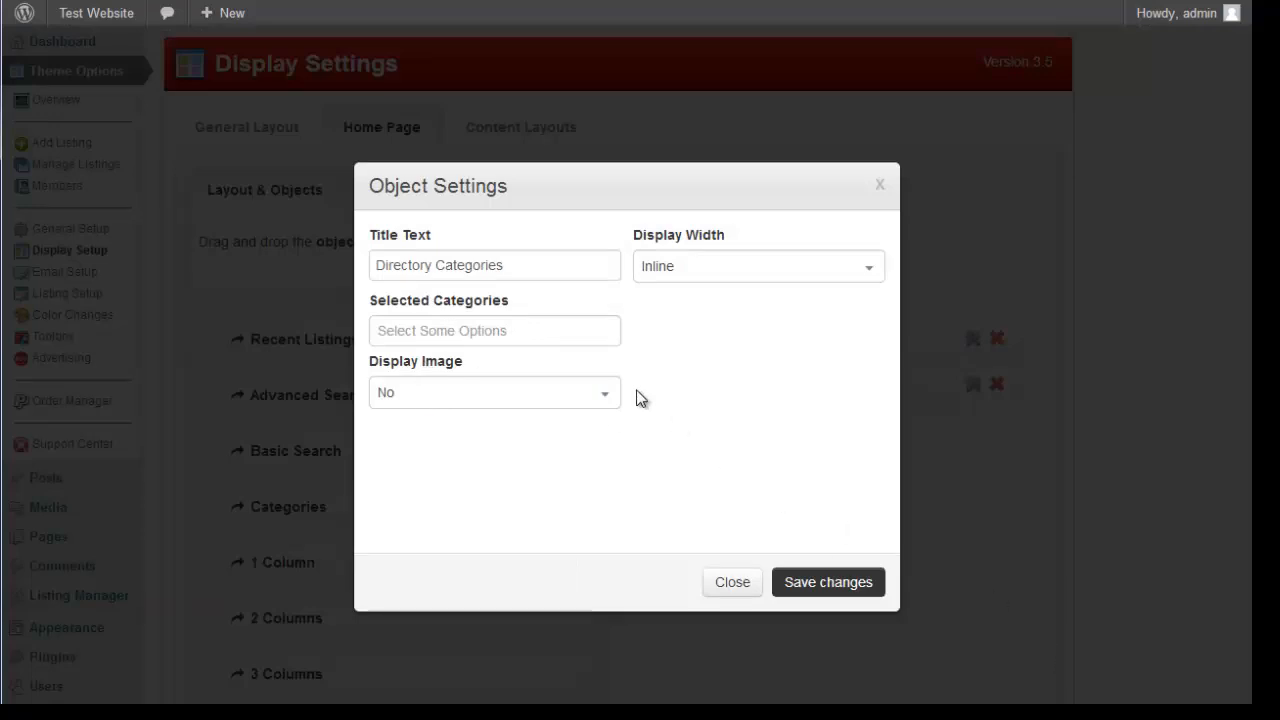
pyautogui.click(575, 333)
pyautogui.click(677, 346)
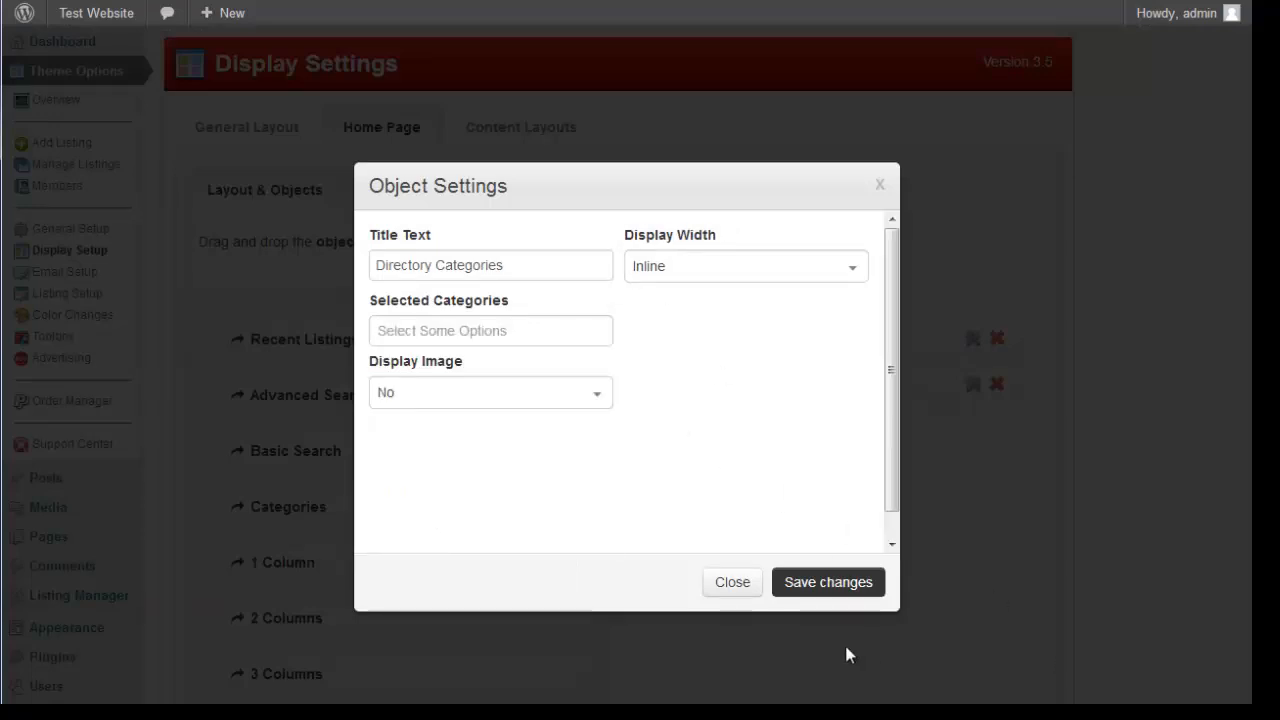
pyautogui.click(829, 592)
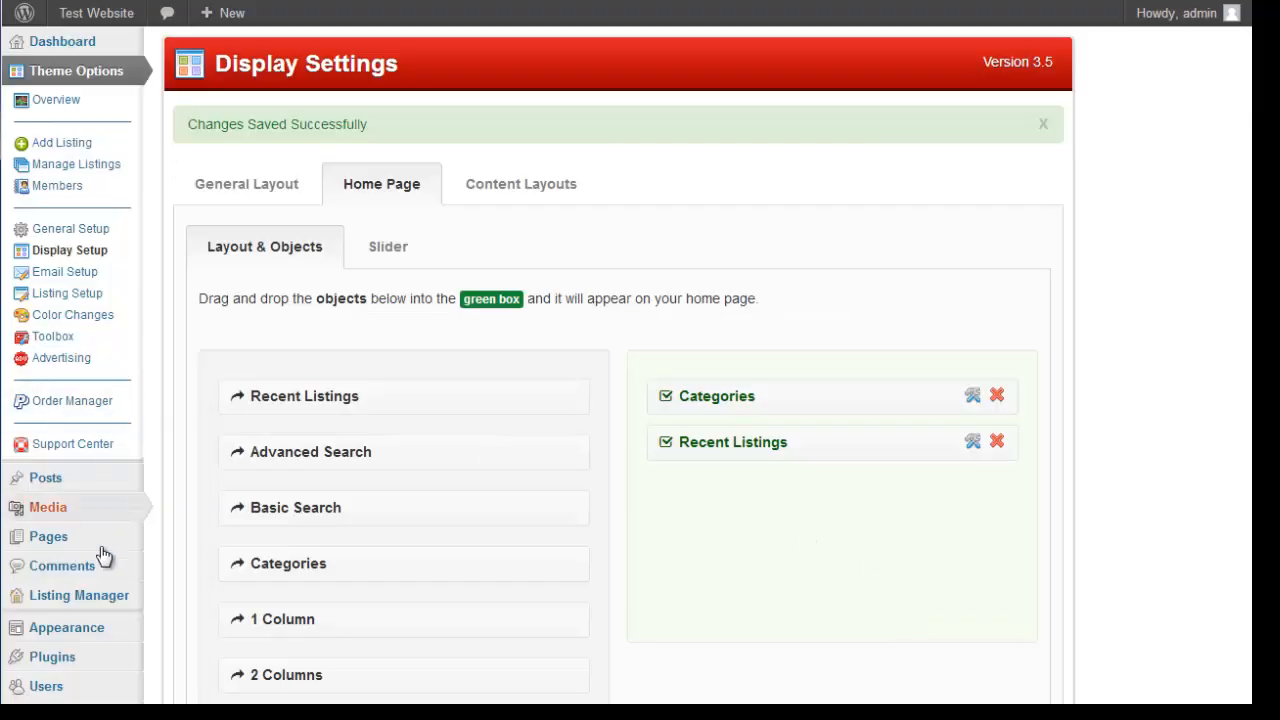
# Assign the small blue road-sign "32" icon to the Business listing category and update it
pyautogui.scroll(-2, 103, 555)
pyautogui.click(190, 541)
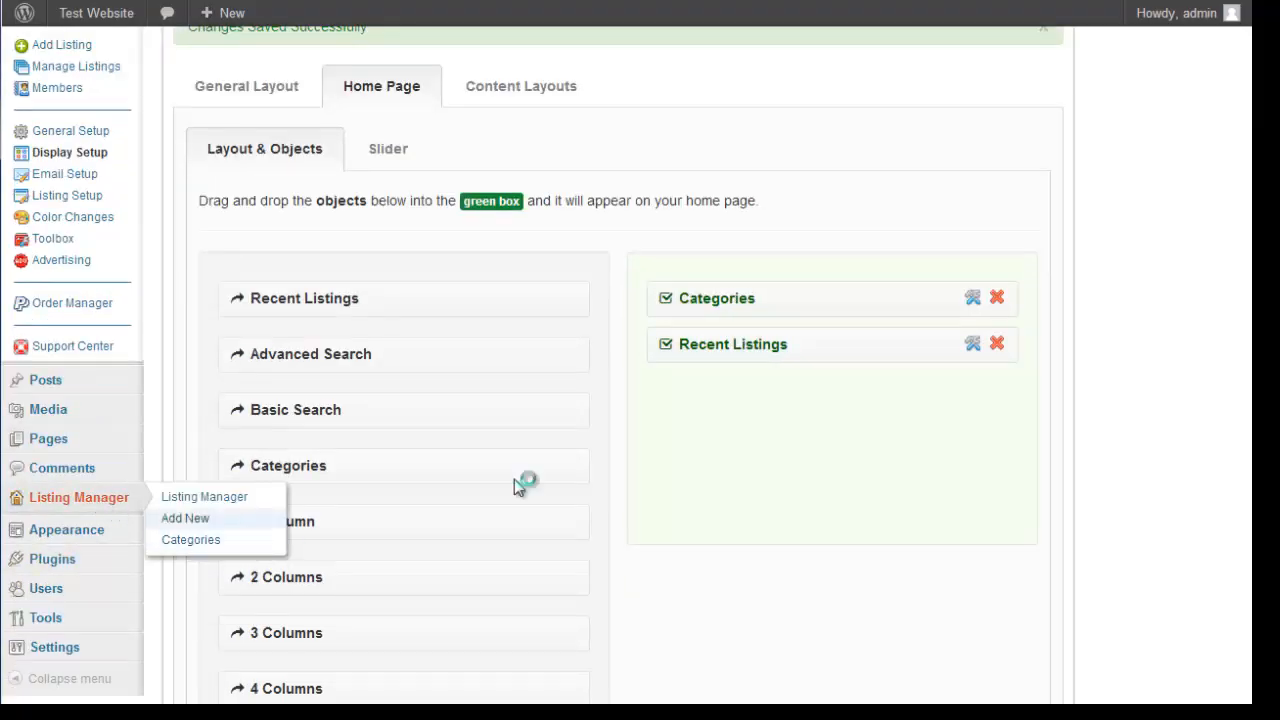
pyautogui.click(593, 220)
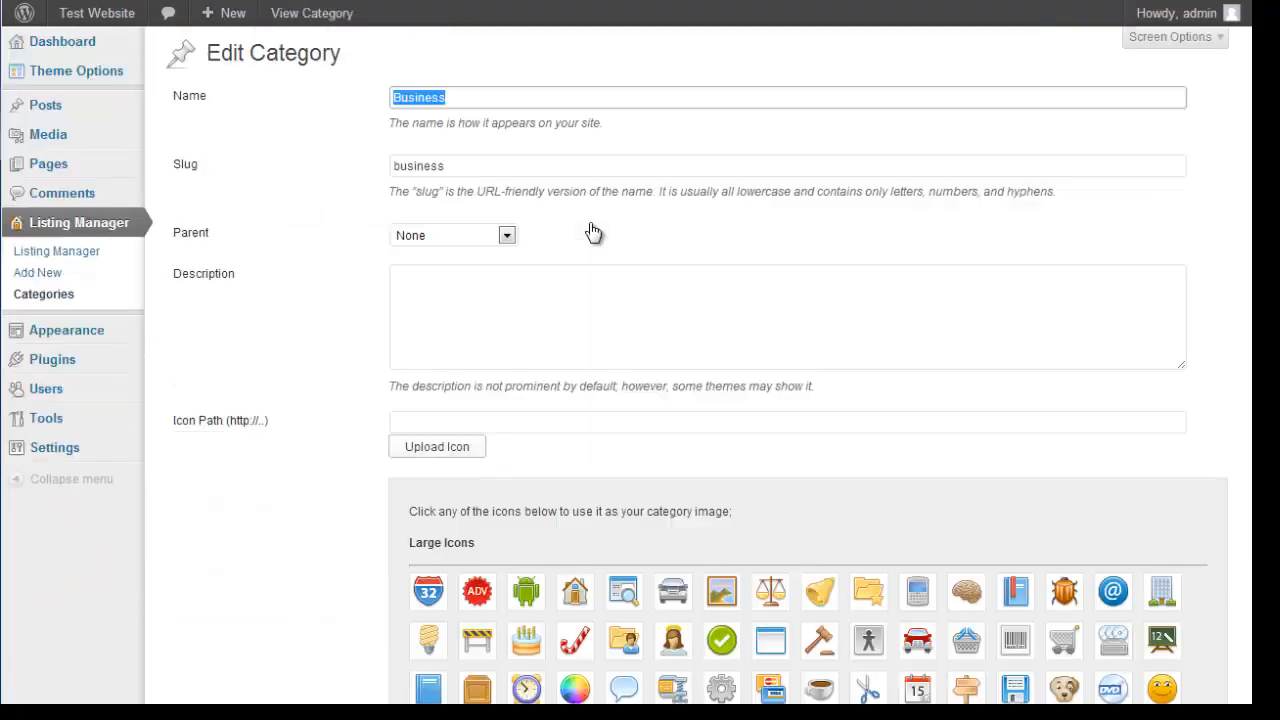
pyautogui.scroll(-6, 251, 380)
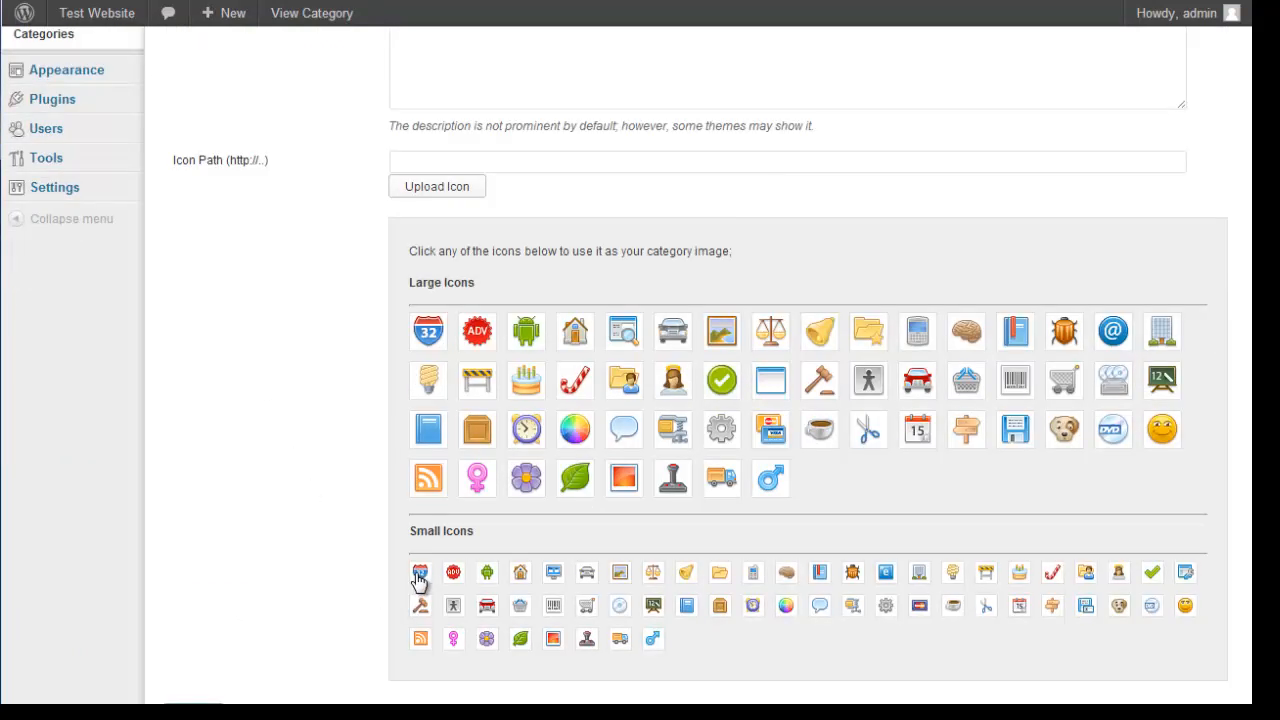
pyautogui.click(420, 574)
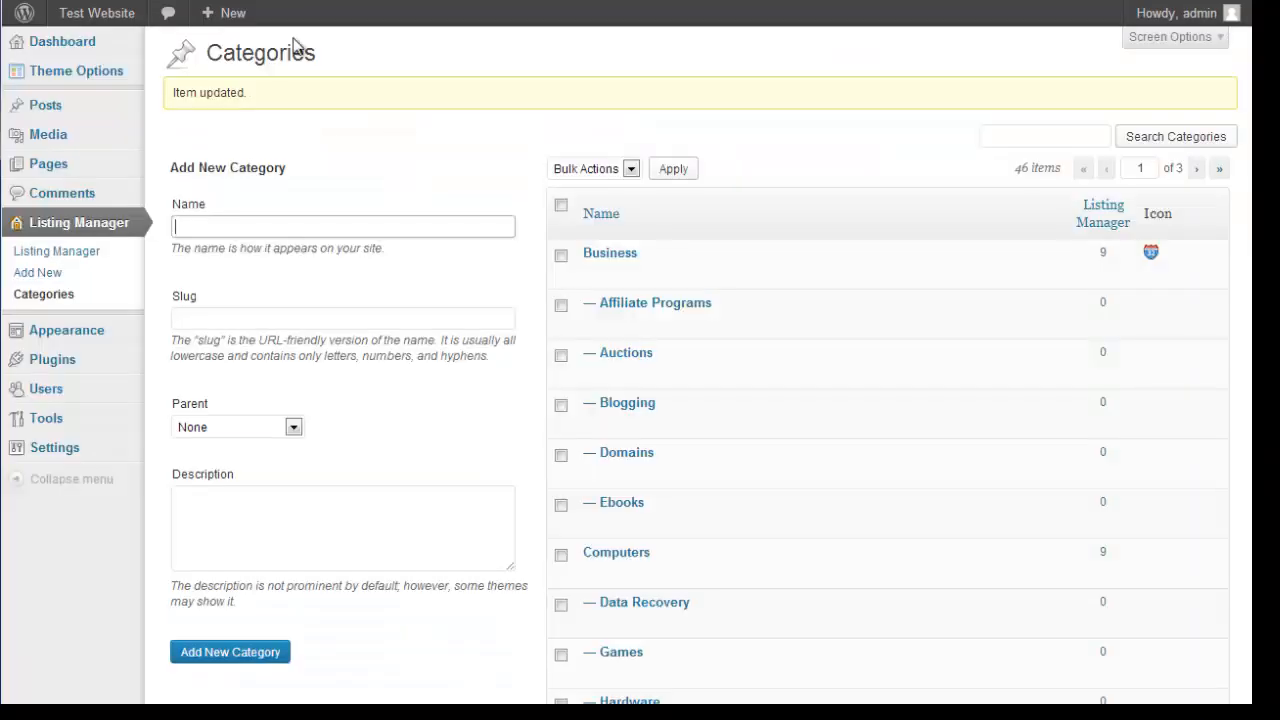
# Return to the Toolbox and examine its bulk import, useful plugins and system cleanup modules
pyautogui.moveTo(100, 75)
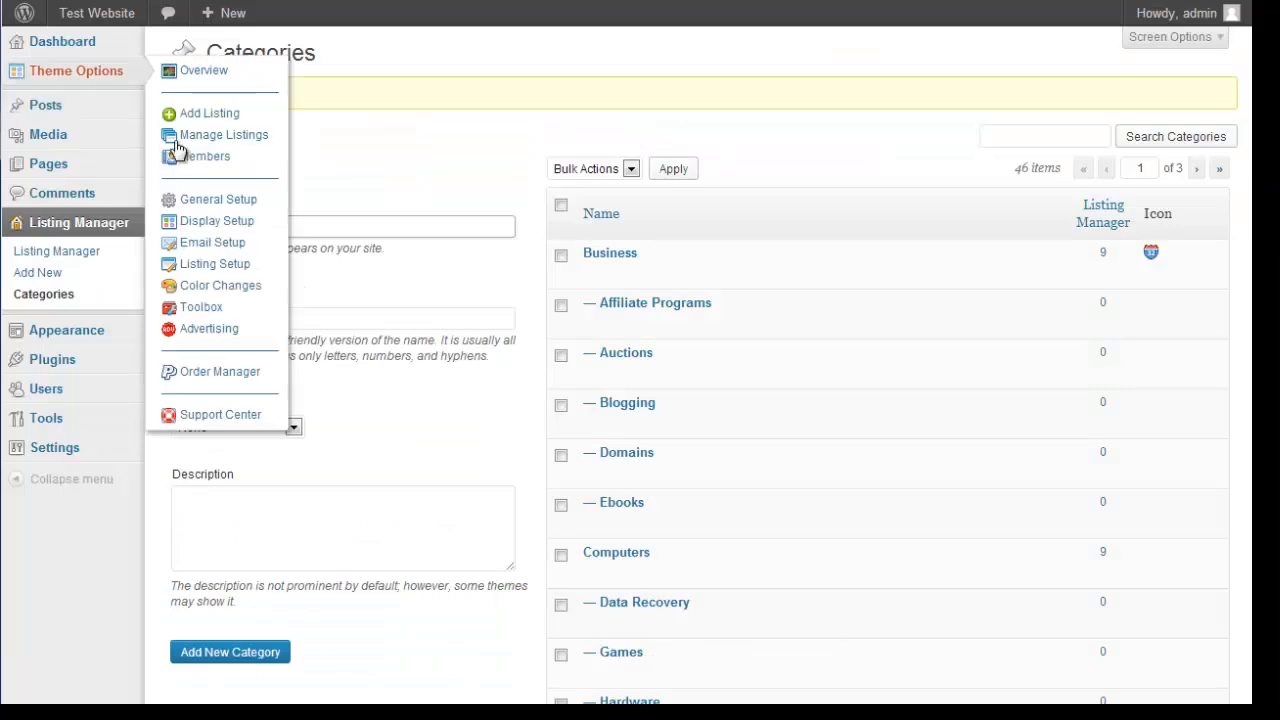
pyautogui.click(214, 310)
pyautogui.click(385, 137)
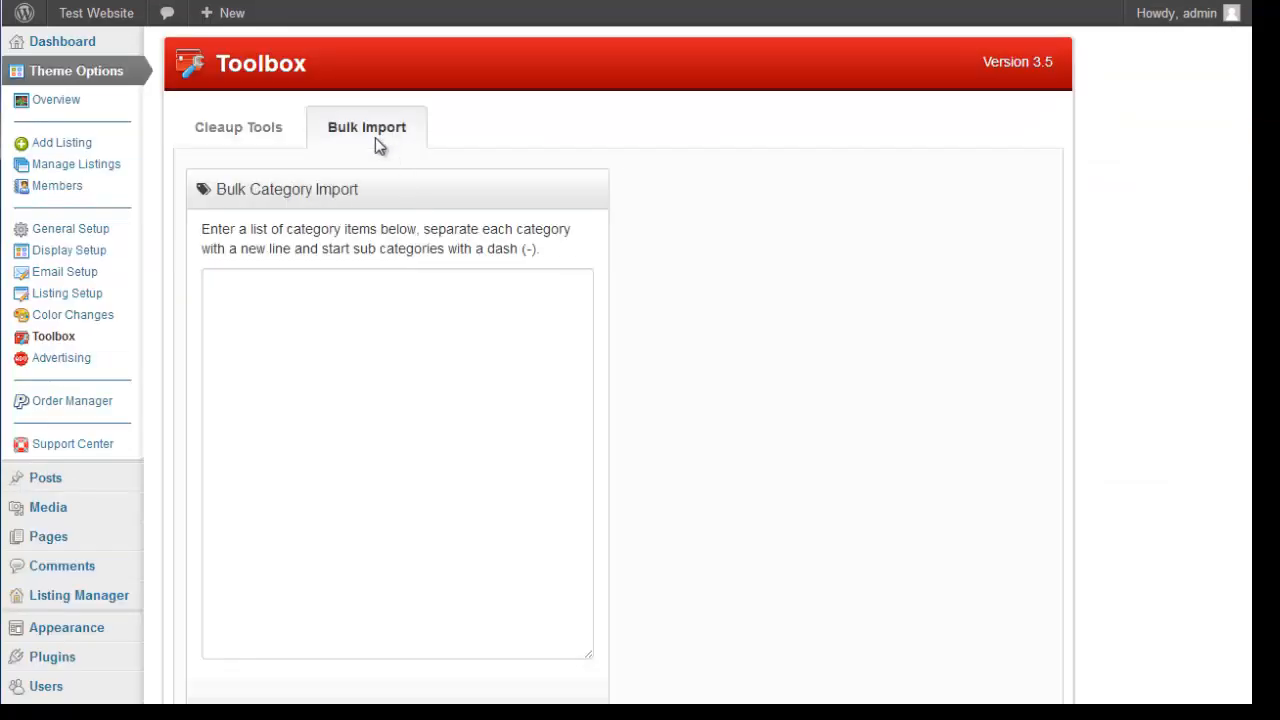
pyautogui.click(284, 146)
pyautogui.scroll(-1, 447, 282)
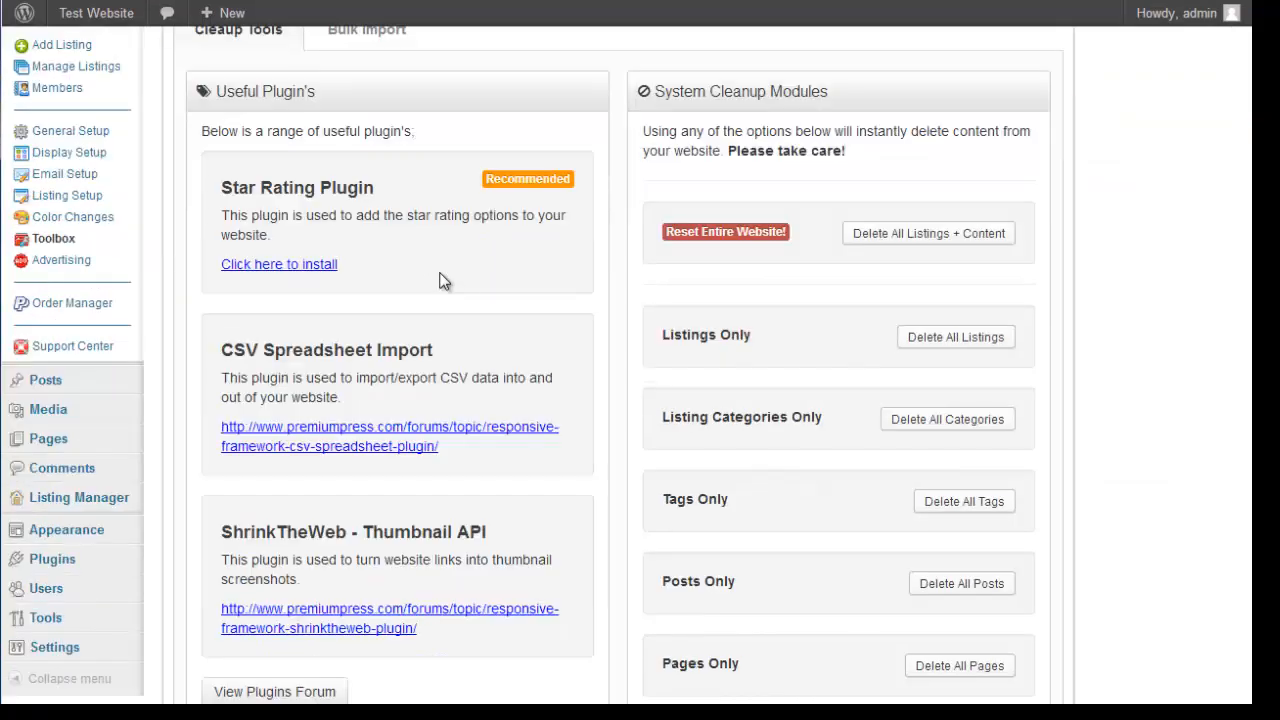
pyautogui.scroll(1, 445, 277)
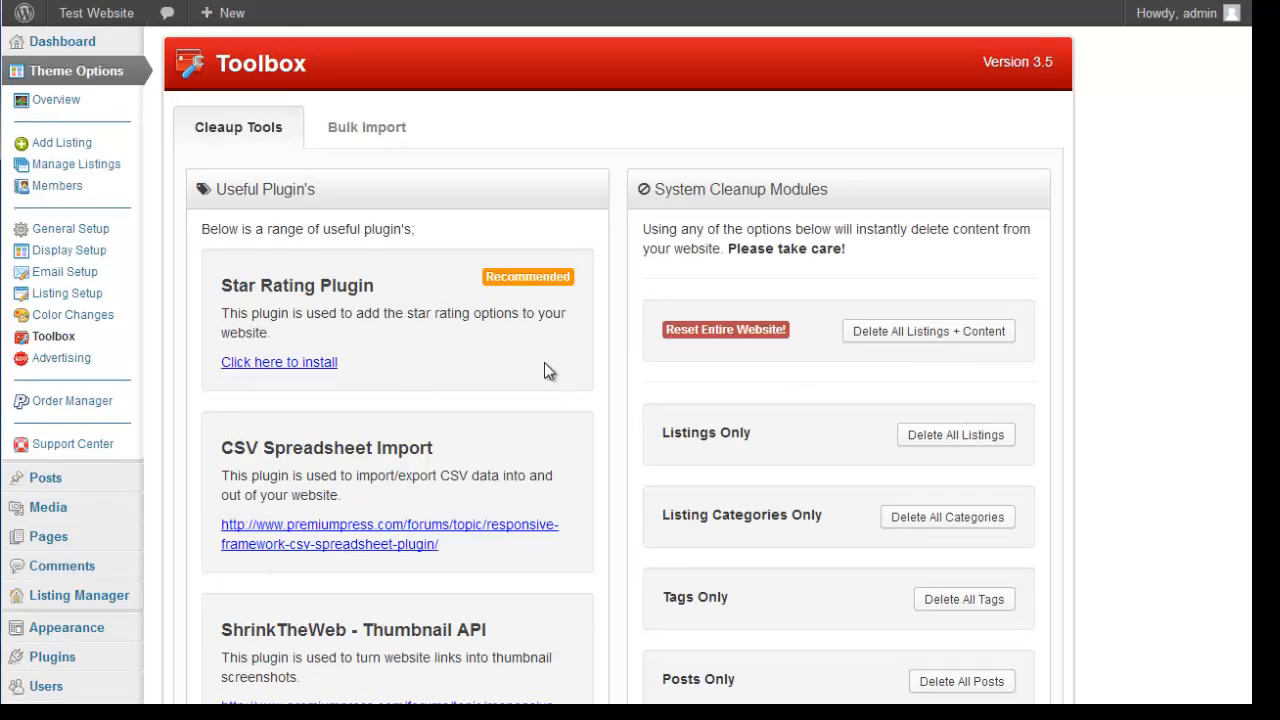
pyautogui.scroll(-1, 537, 362)
pyautogui.scroll(1, 525, 358)
pyautogui.scroll(-1, 830, 405)
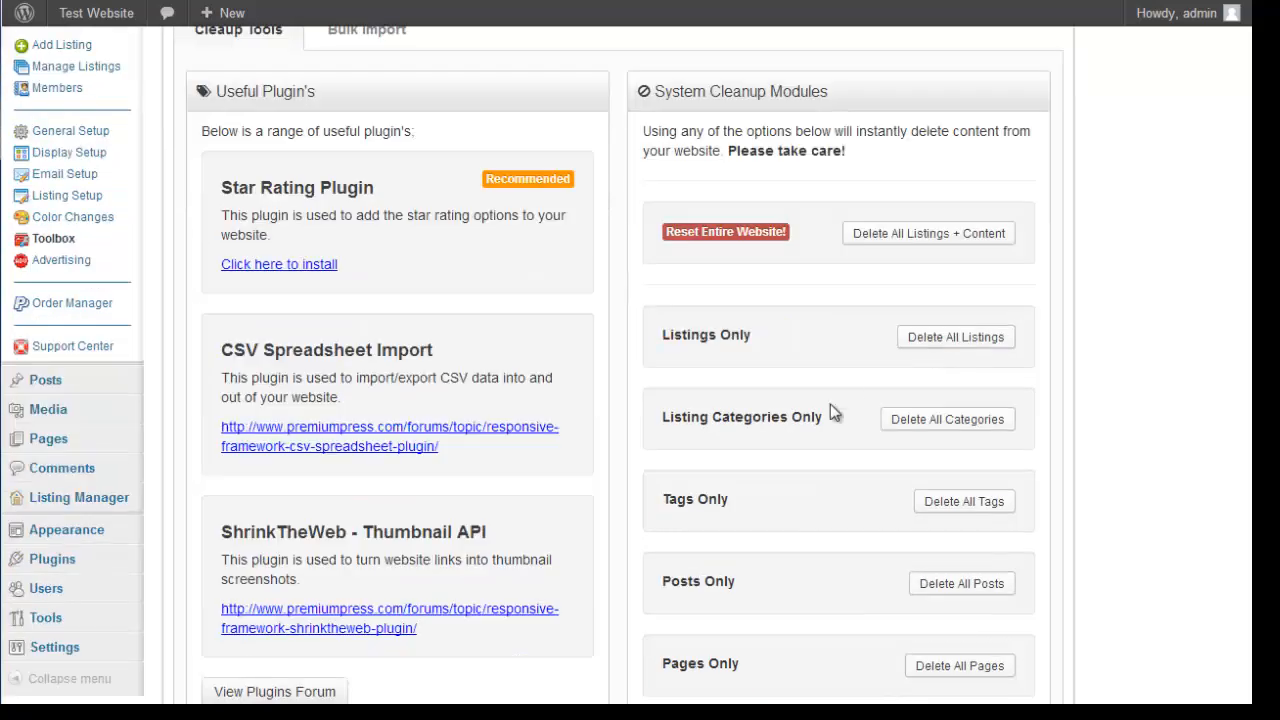
# Delete all listing categories with the Toolbox's system cleanup modules and confirm the deletion
pyautogui.scroll(-1, 830, 405)
pyautogui.scroll(-2, 867, 395)
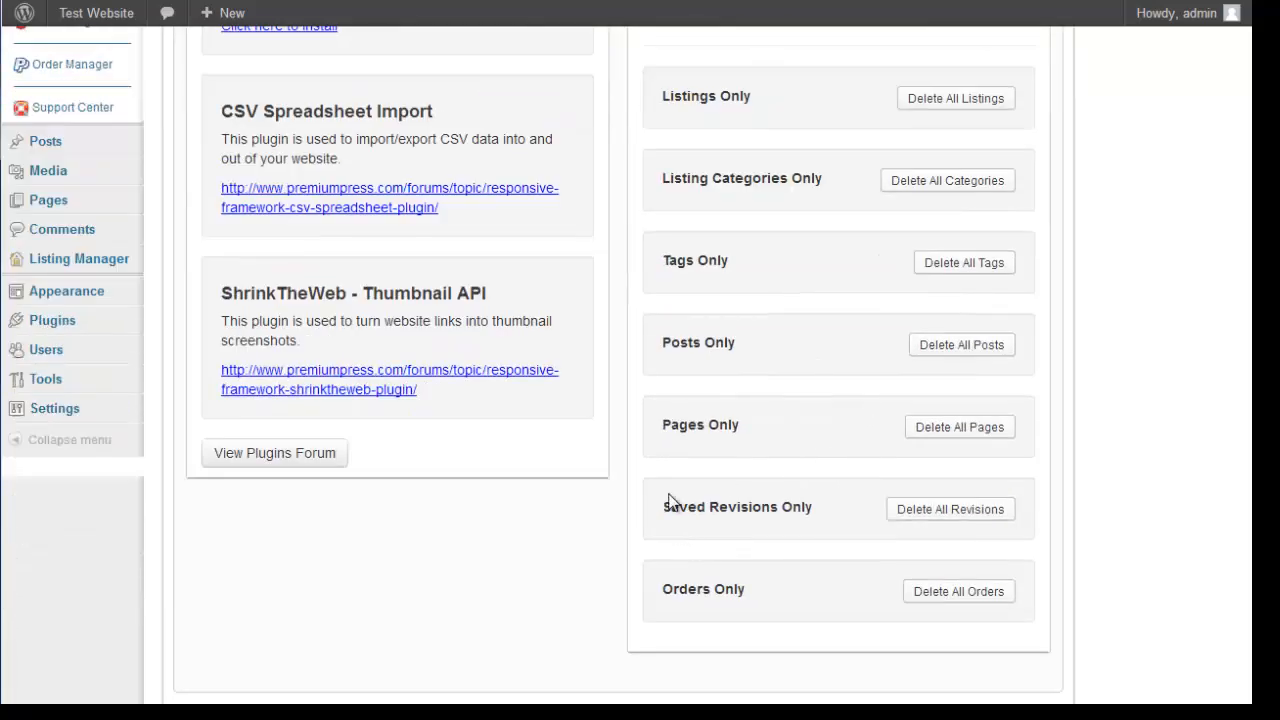
pyautogui.scroll(1, 740, 360)
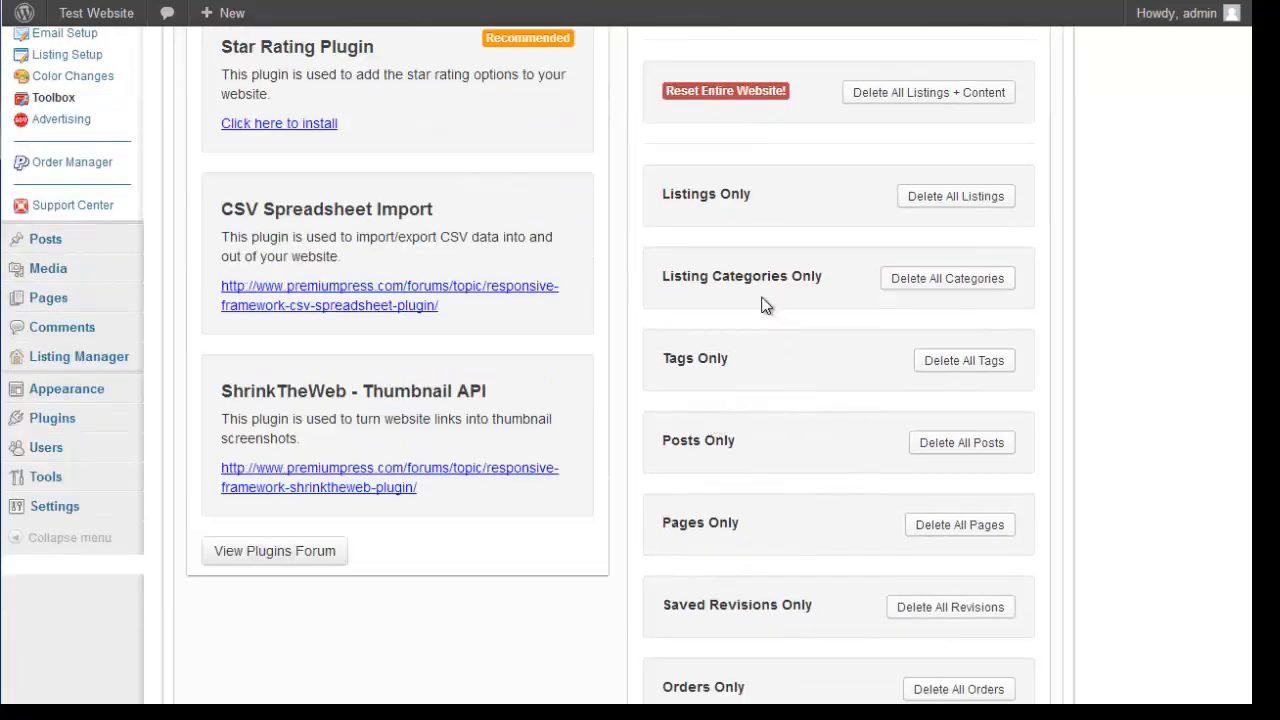
pyautogui.click(935, 280)
pyautogui.click(670, 393)
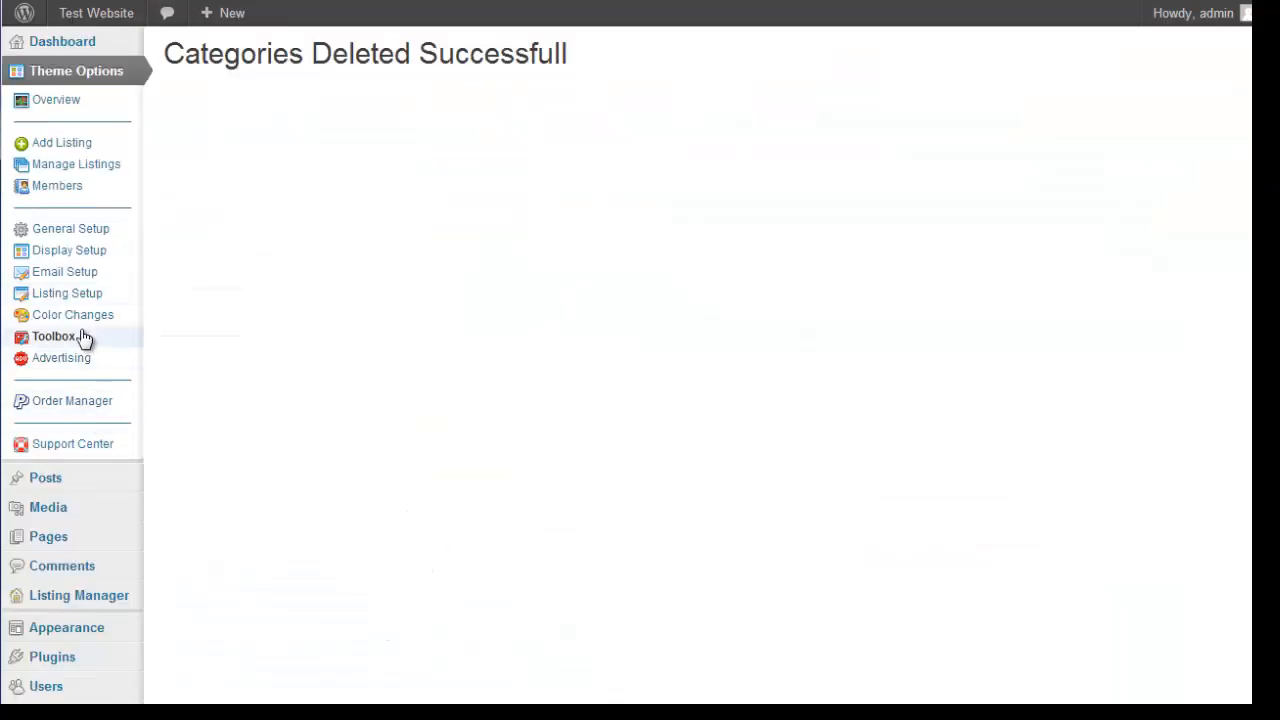
# Bulk import three new listing categories named test1, test2 and test3 through the Toolbox
pyautogui.click(82, 338)
pyautogui.click(388, 143)
pyautogui.click(302, 363)
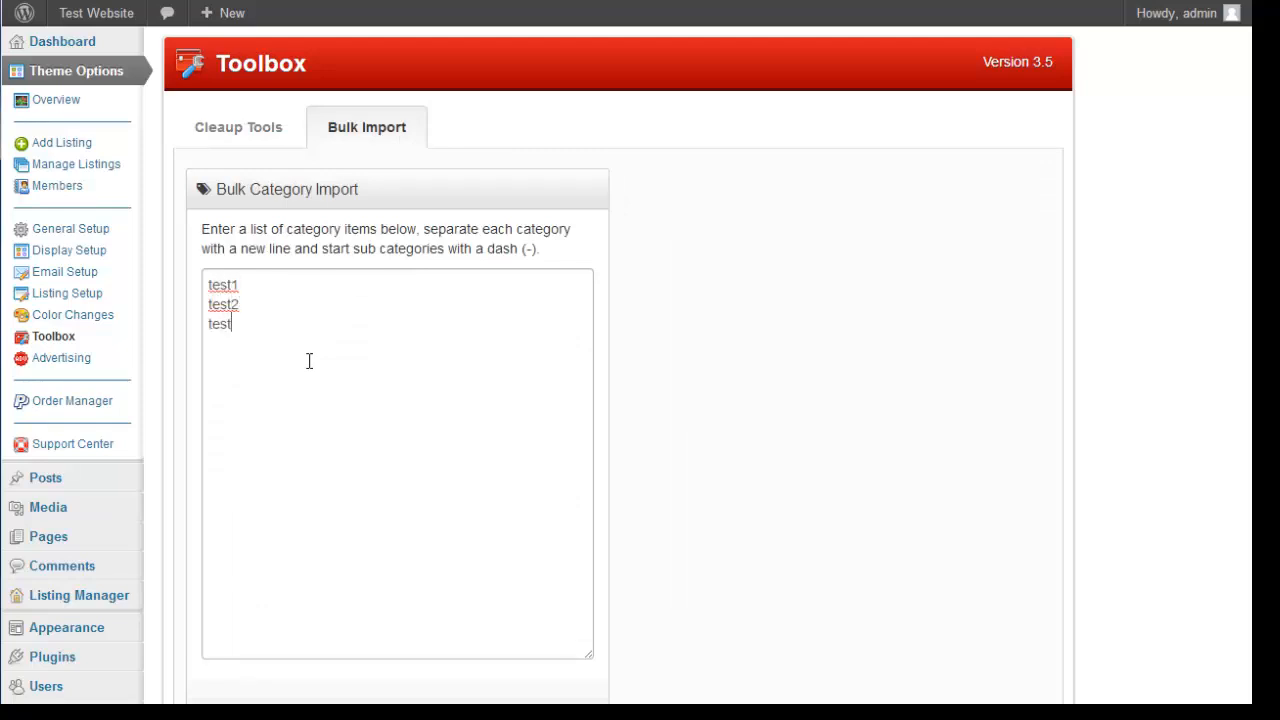
pyautogui.scroll(-2, 456, 425)
pyautogui.click(417, 634)
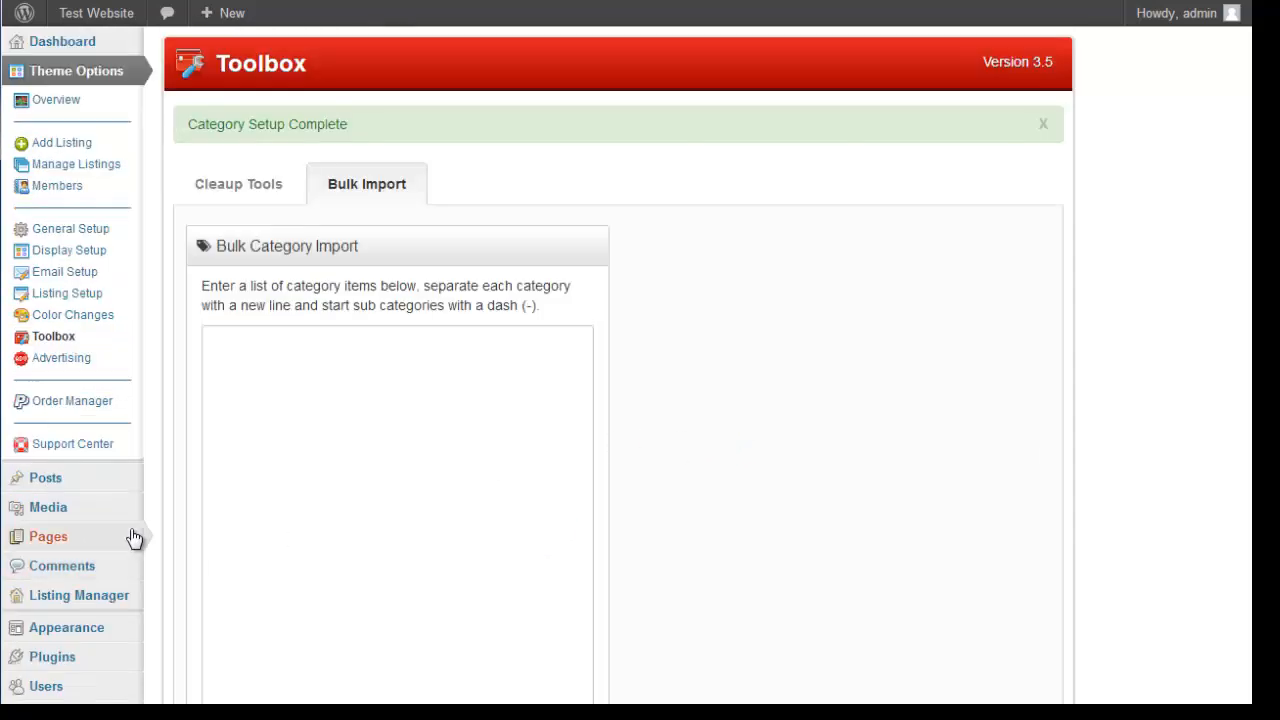
# Quick edit Example Listing 9 in the Listing Manager to assign it to categories test1, test2 and test3, and update it
pyautogui.click(112, 598)
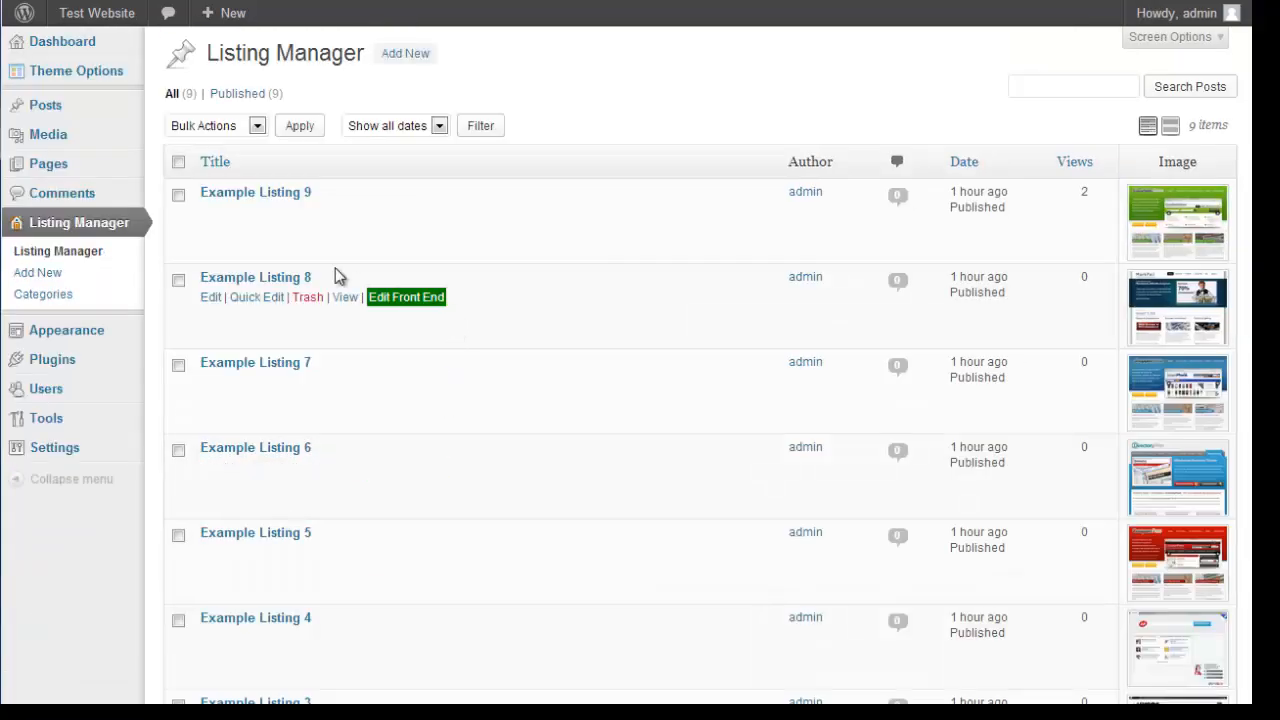
pyautogui.click(252, 213)
pyautogui.click(618, 218)
pyautogui.click(613, 234)
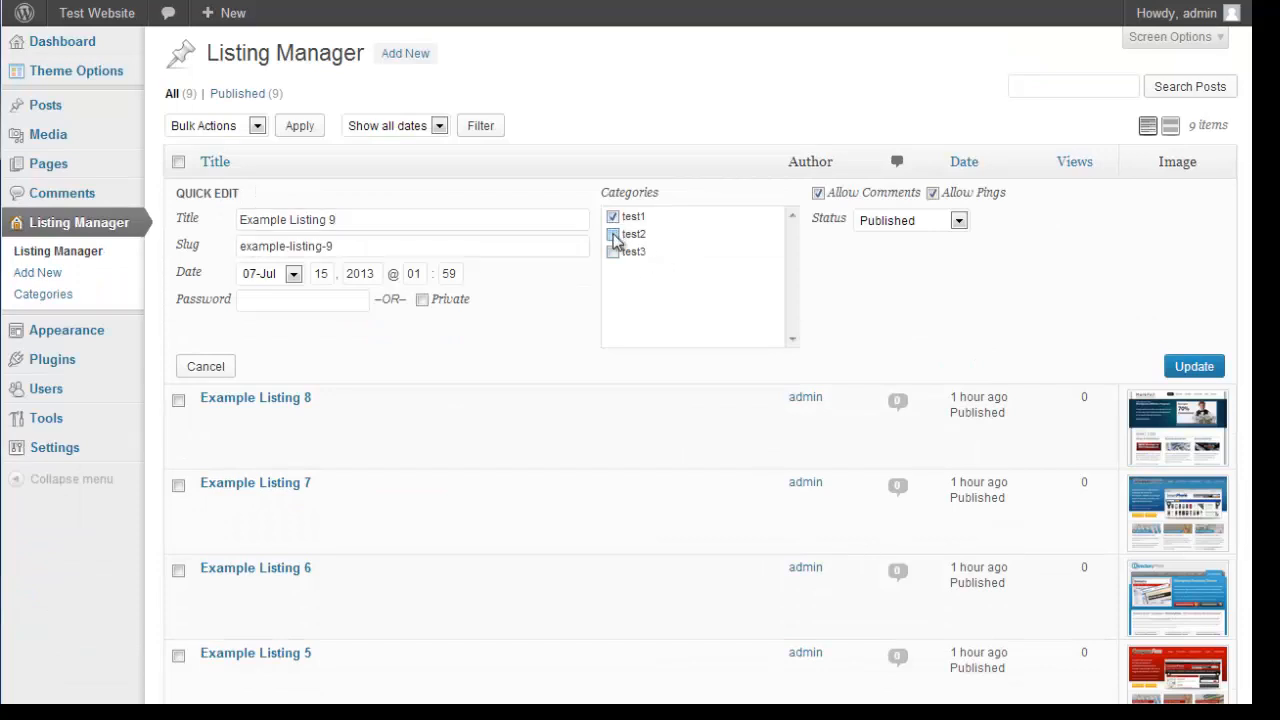
pyautogui.click(612, 252)
pyautogui.click(1194, 366)
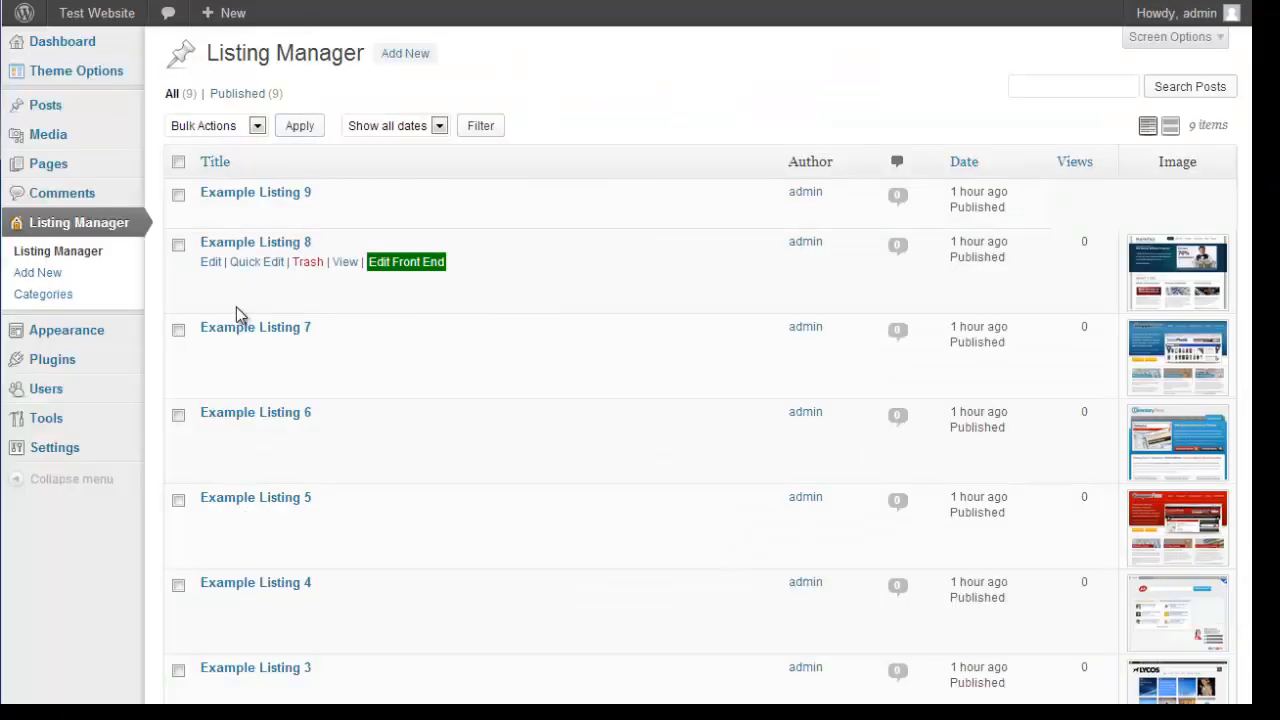
# Assign the small blue monitor icon to the test1 listing category and update it
pyautogui.click(68, 298)
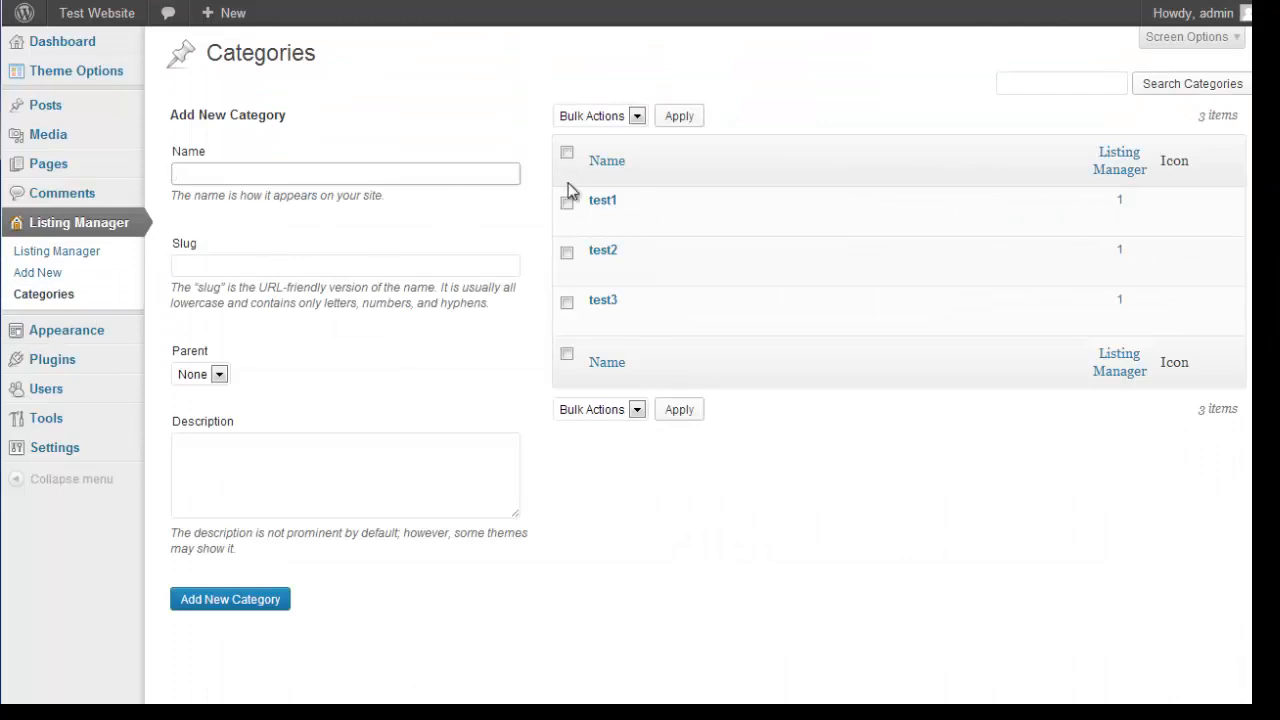
pyautogui.click(599, 220)
pyautogui.scroll(-3, 350, 445)
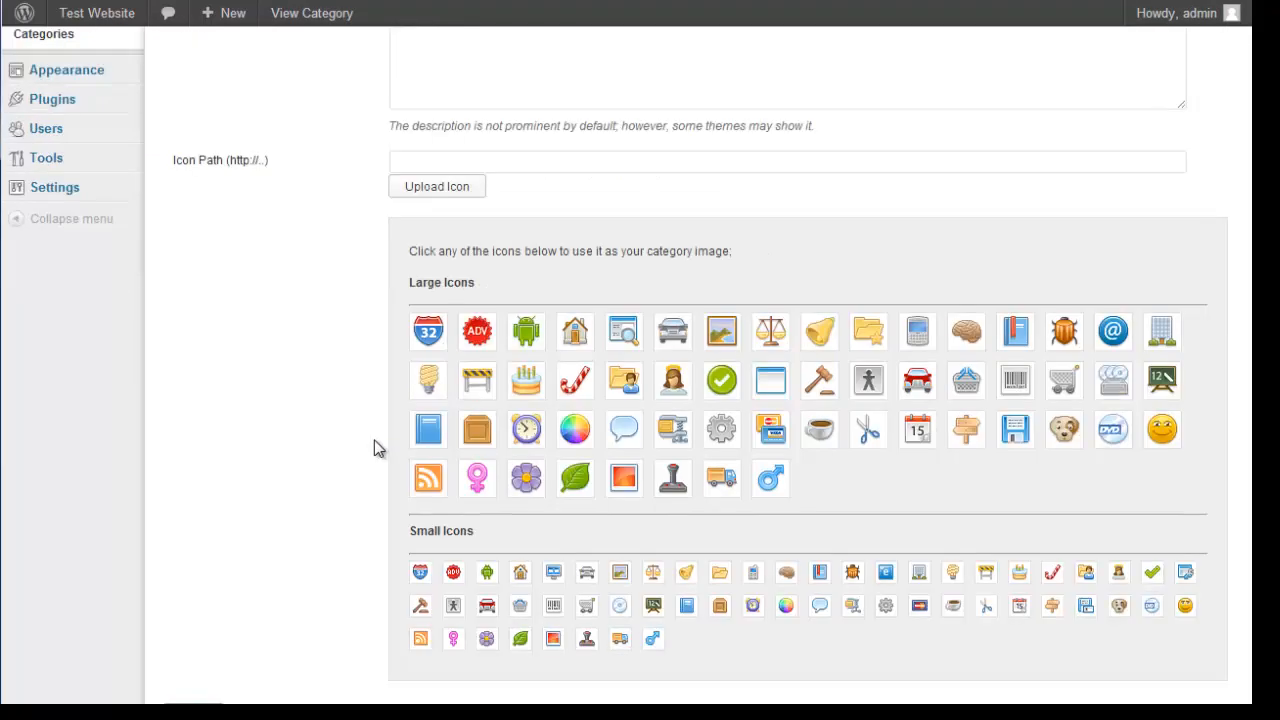
pyautogui.click(553, 575)
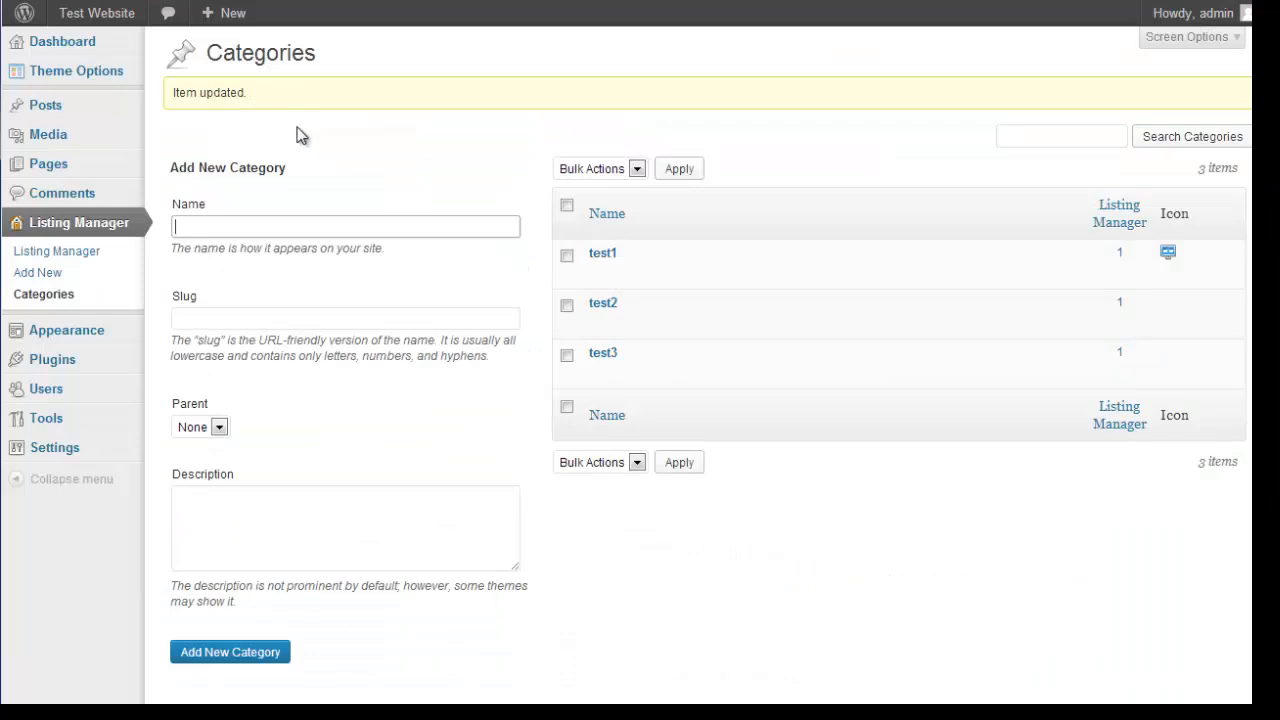
# Reopen the Toolbox and look over its useful plugins and system cleanup modules
pyautogui.moveTo(125, 78)
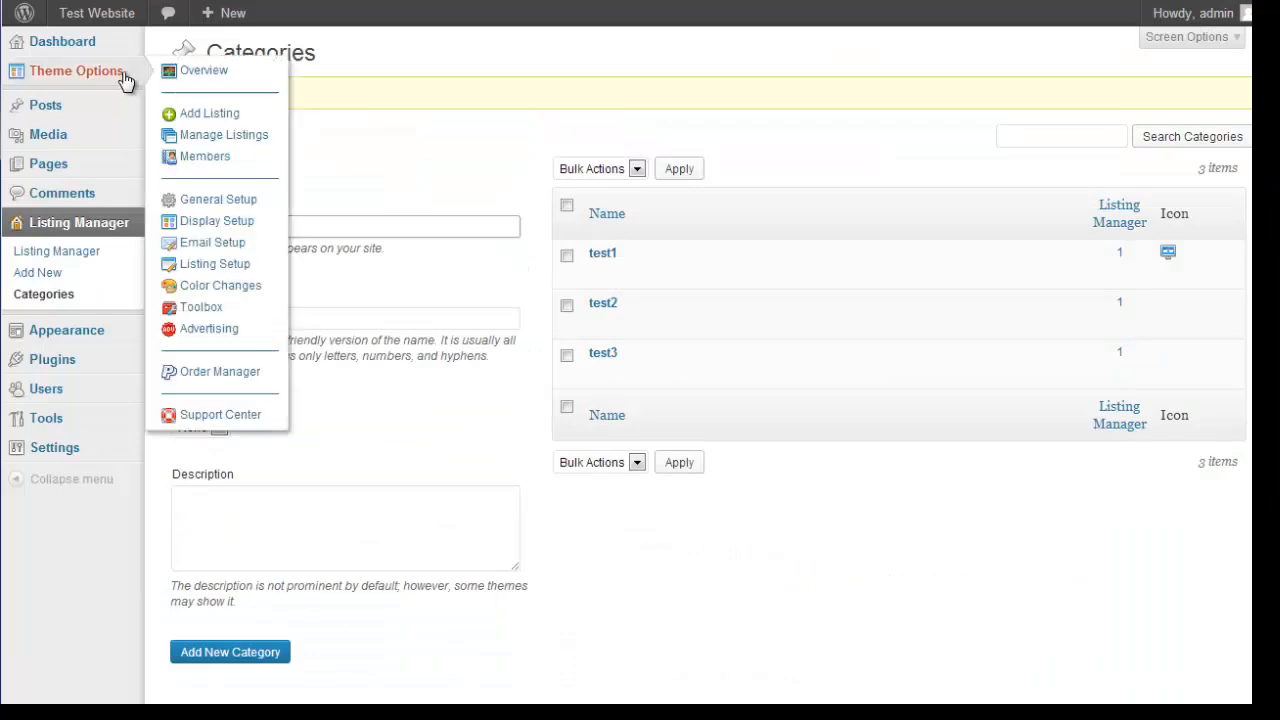
pyautogui.click(201, 308)
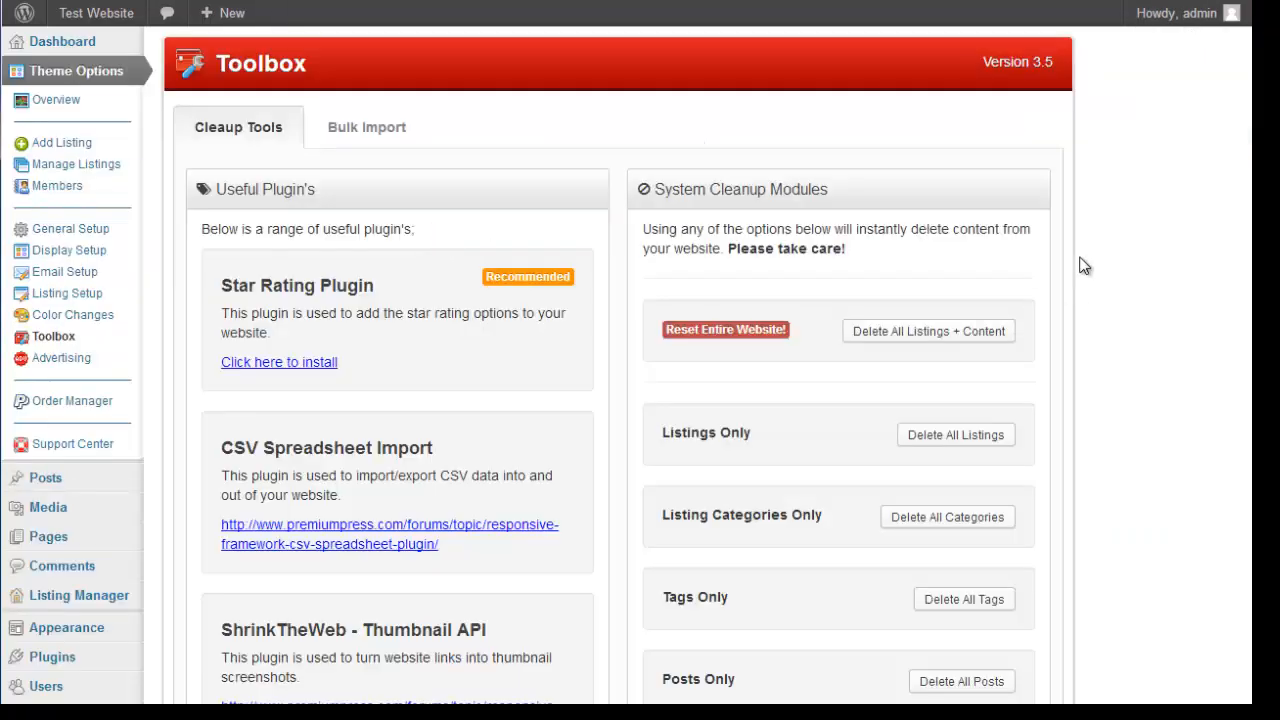
pyautogui.scroll(-2, 1100, 315)
pyautogui.scroll(2, 1100, 315)
# Open the Advertising page and look over the website's home page from header to footer
pyautogui.click(80, 370)
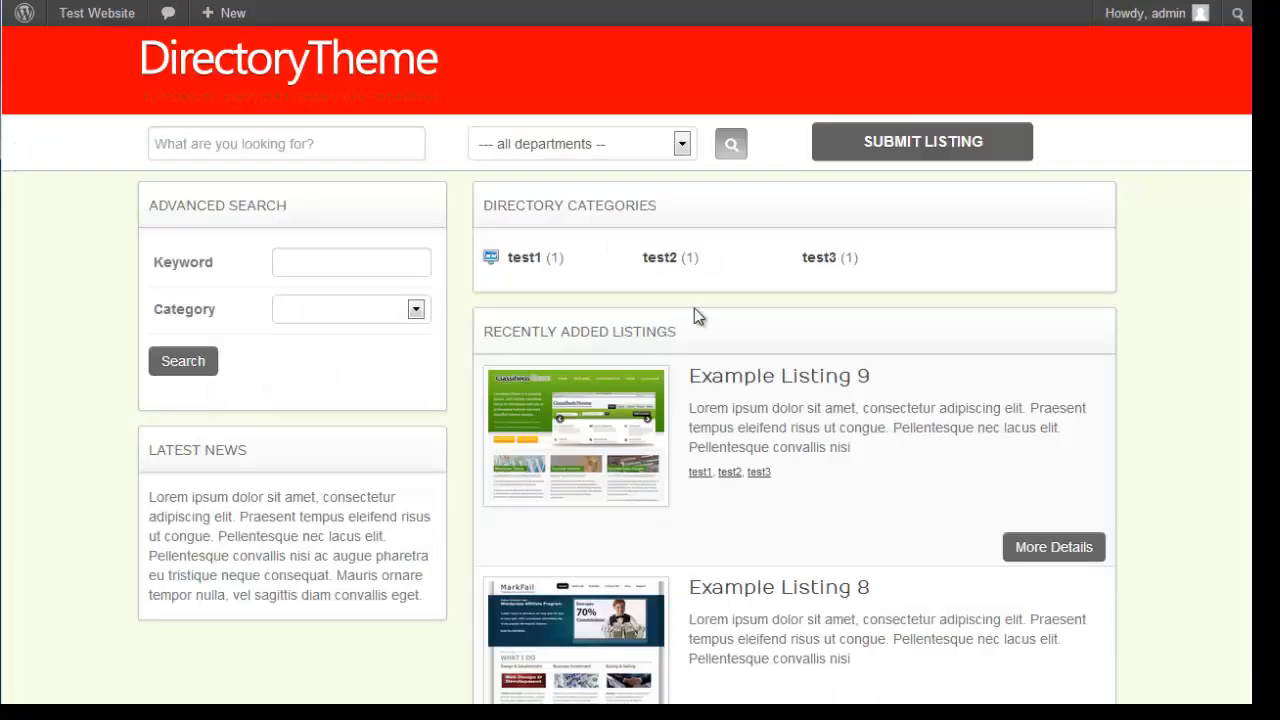
pyautogui.scroll(-18, 690, 312)
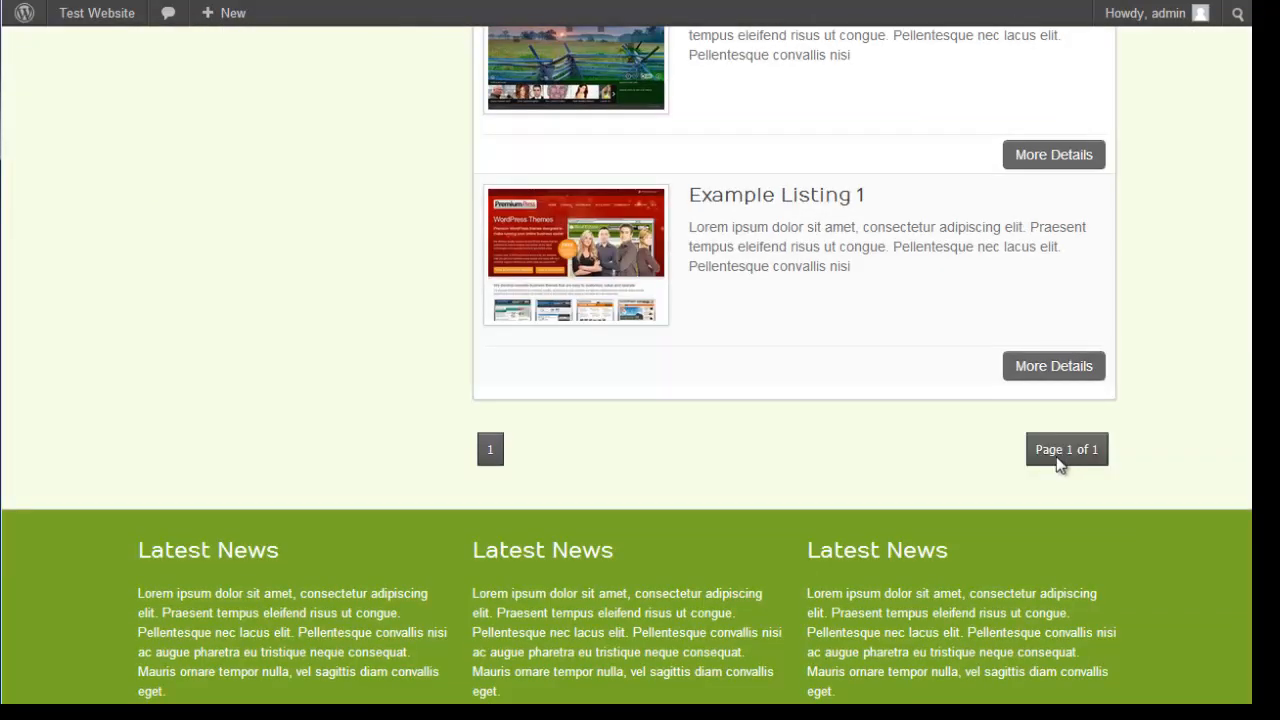
pyautogui.scroll(18, 481, 484)
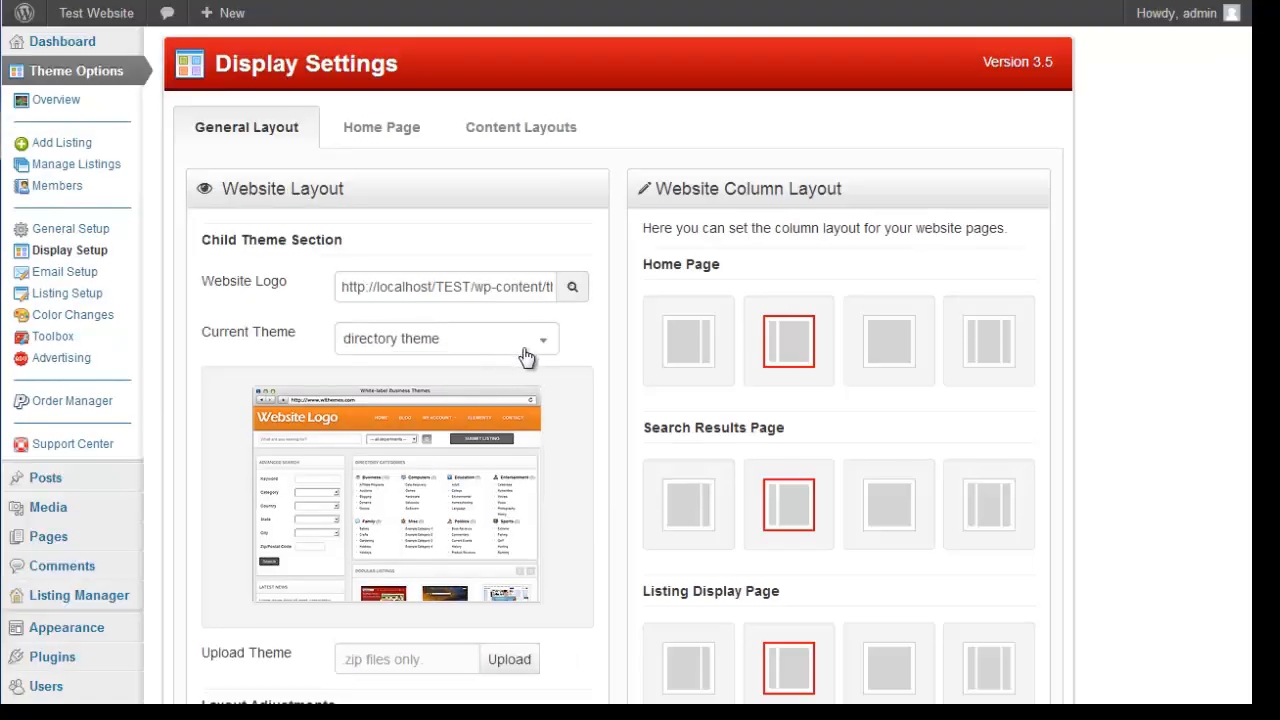
# Turn on Disable Custom Menu in the Display Setup child theme adjustments and save the settings
pyautogui.scroll(-9, 600, 357)
pyautogui.scroll(2, 726, 323)
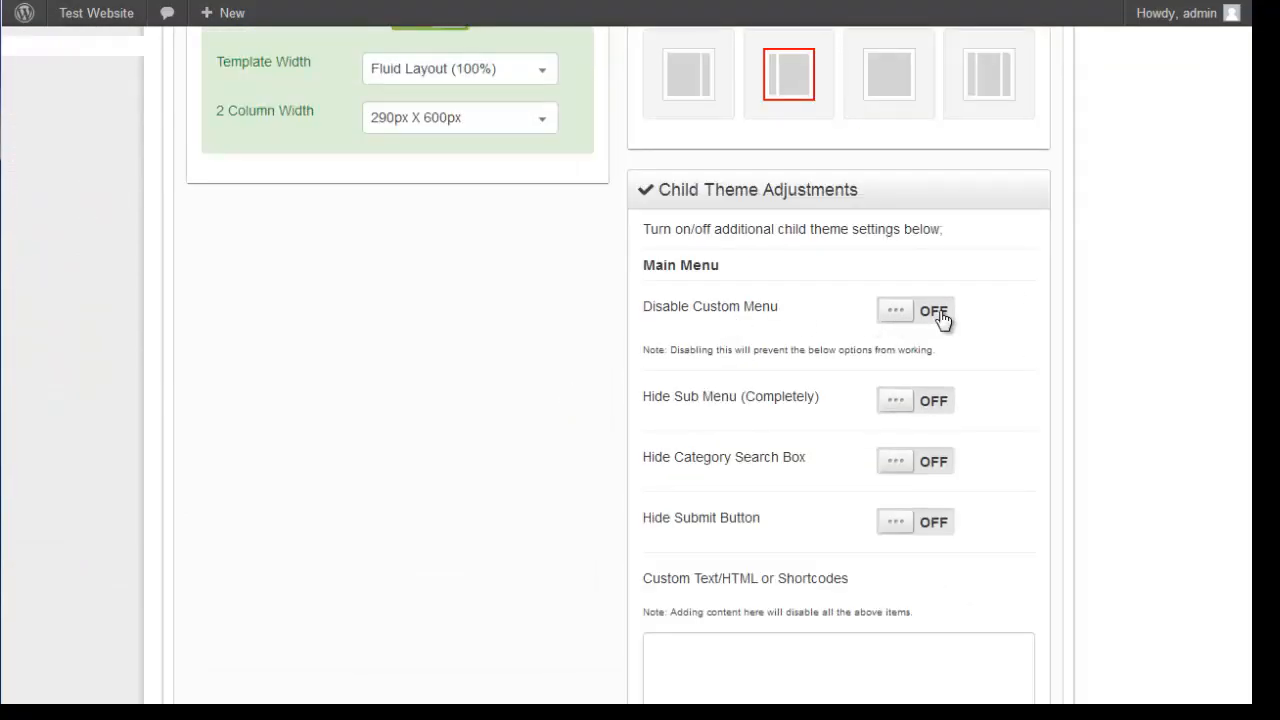
pyautogui.click(930, 315)
pyautogui.scroll(-2, 494, 449)
pyautogui.click(566, 642)
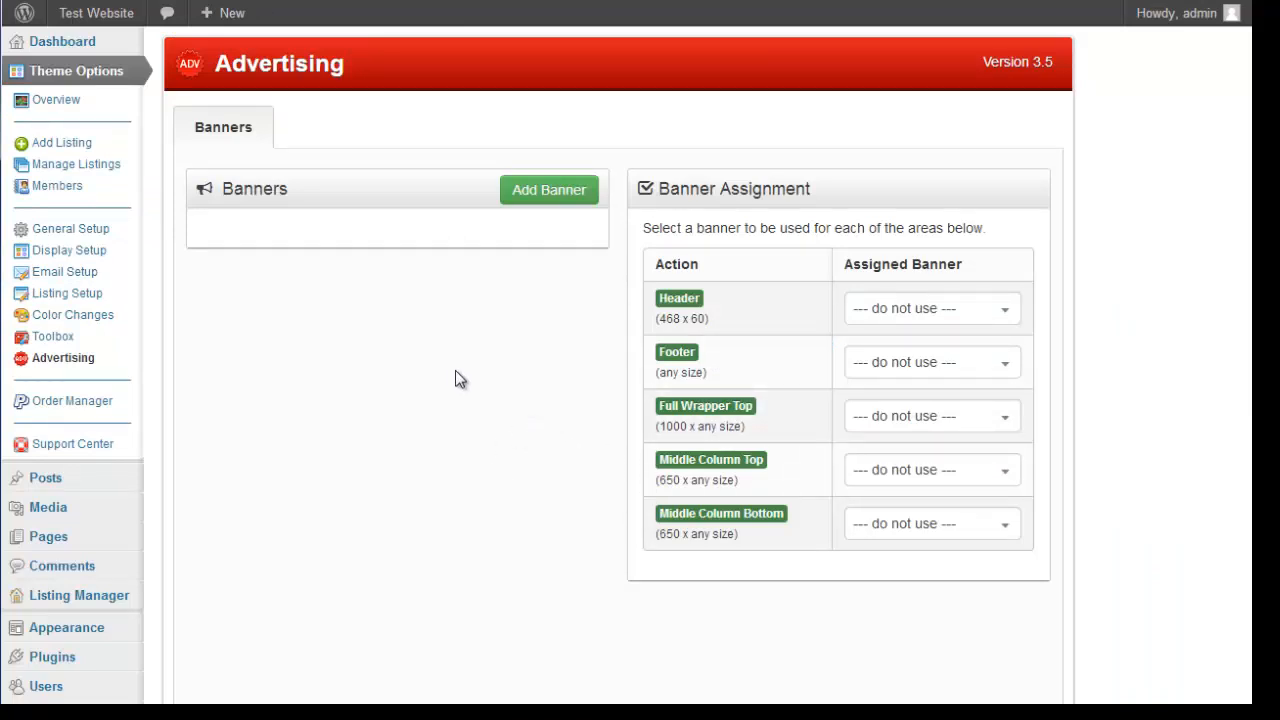
# Open the Order Manager and examine its website performance chart and order table
pyautogui.click(94, 410)
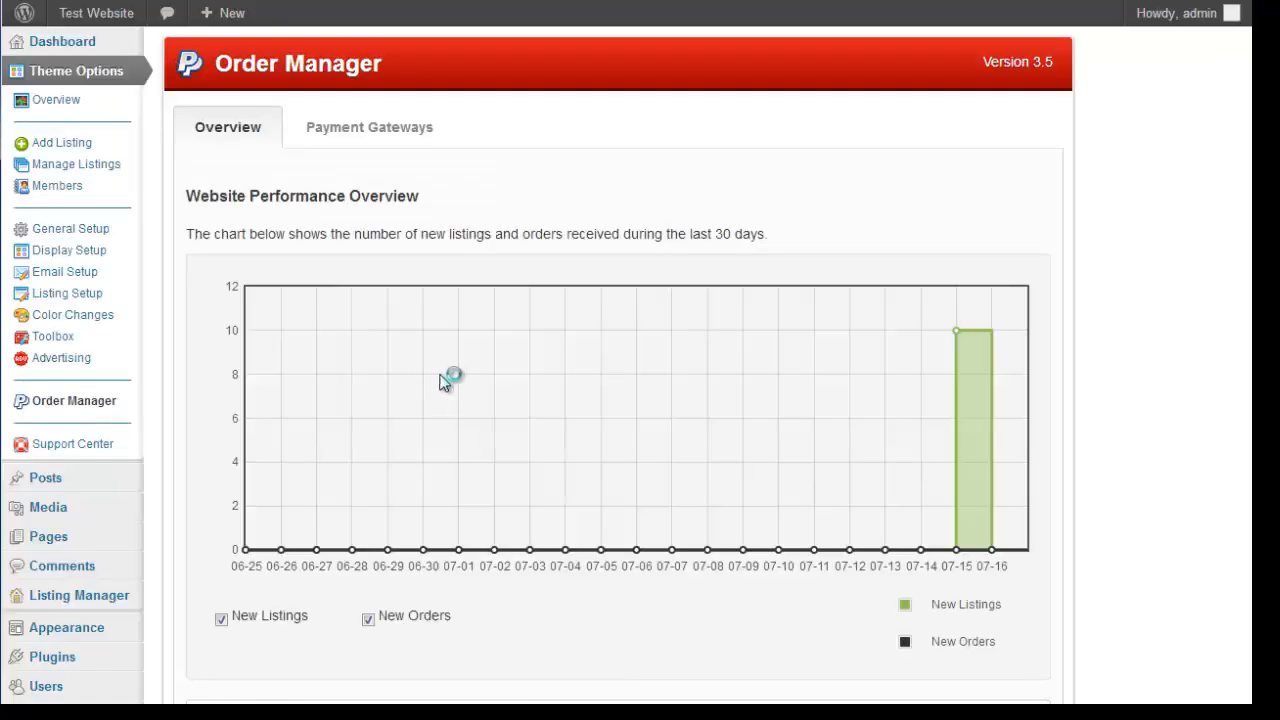
pyautogui.scroll(-2, 1137, 366)
pyautogui.scroll(2, 1136, 368)
pyautogui.scroll(-1, 415, 356)
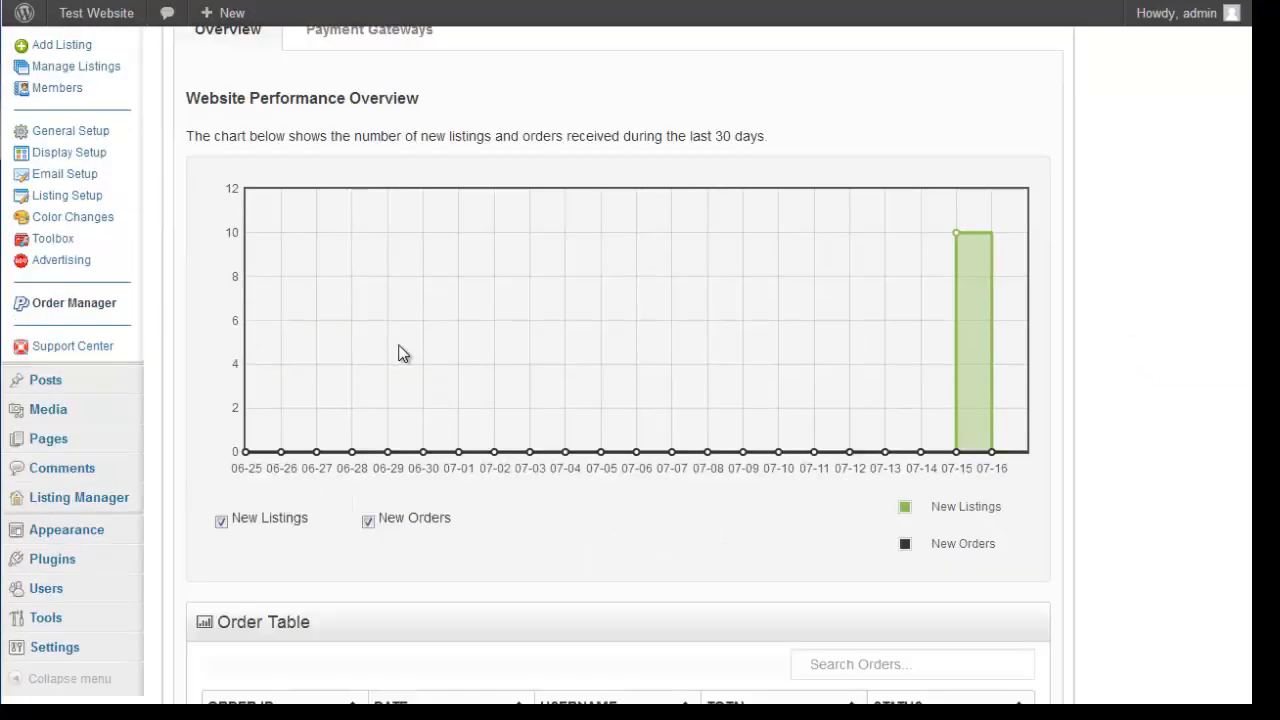
pyautogui.scroll(1, 400, 354)
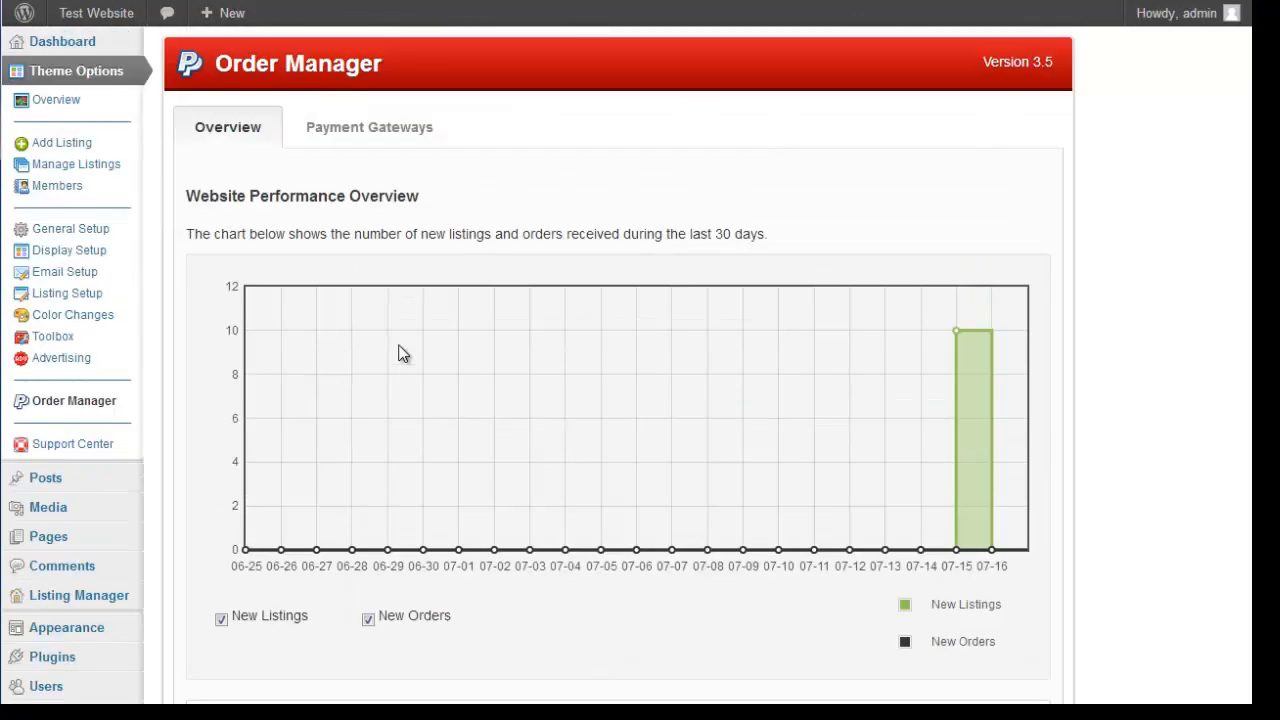
# View the Order Manager's installed payment gateways, expanding and collapsing the Paypal Standard settings
pyautogui.click(373, 140)
pyautogui.click(242, 135)
pyautogui.click(329, 137)
pyautogui.click(405, 272)
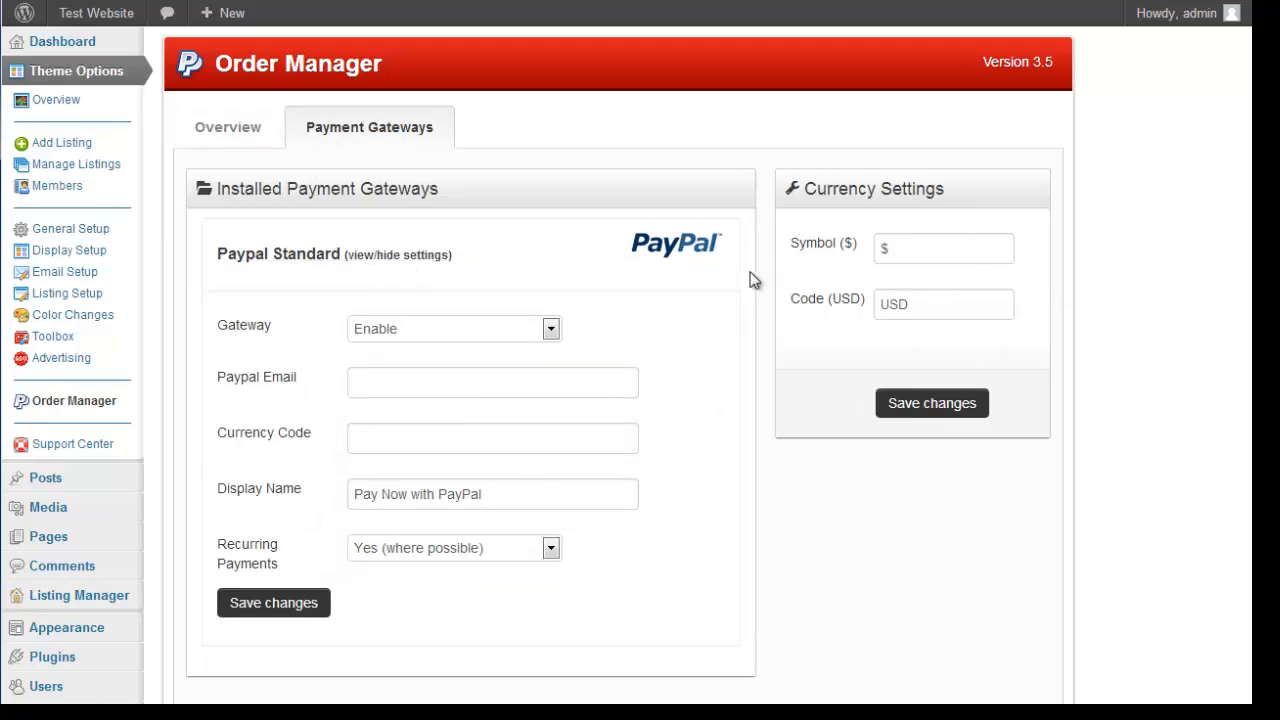
pyautogui.click(285, 256)
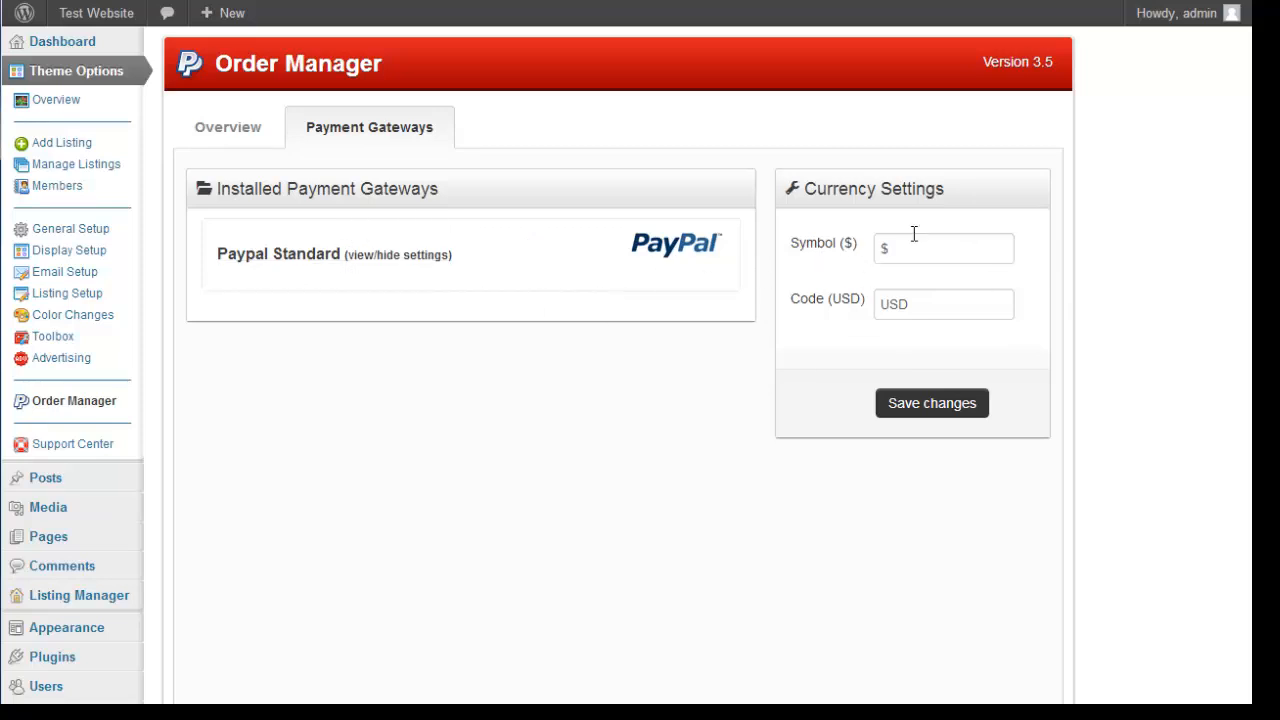
# Review the currency symbol and code settings and return to the Order Manager overview
pyautogui.click(955, 303)
pyautogui.click(977, 304)
pyautogui.click(949, 252)
pyautogui.click(256, 143)
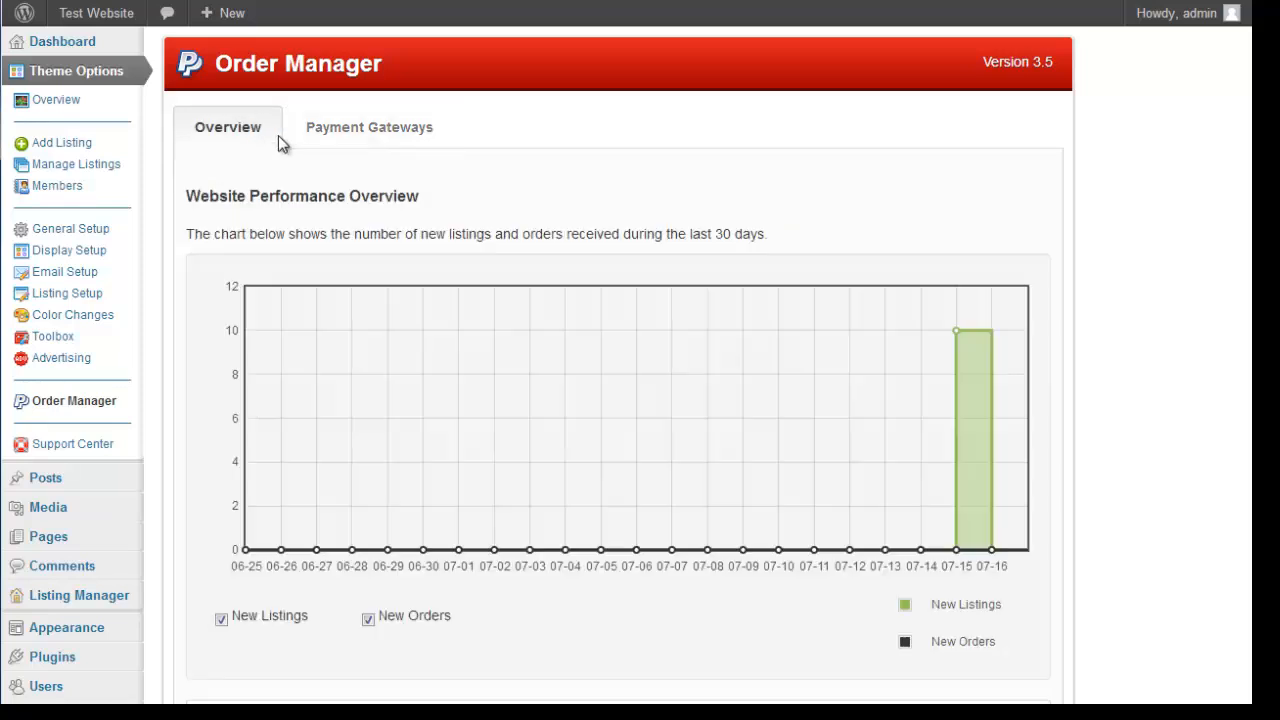
# Enter the PayPal account email and the currency code USD in the Paypal Standard gateway settings and save them
pyautogui.click(327, 137)
pyautogui.click(360, 256)
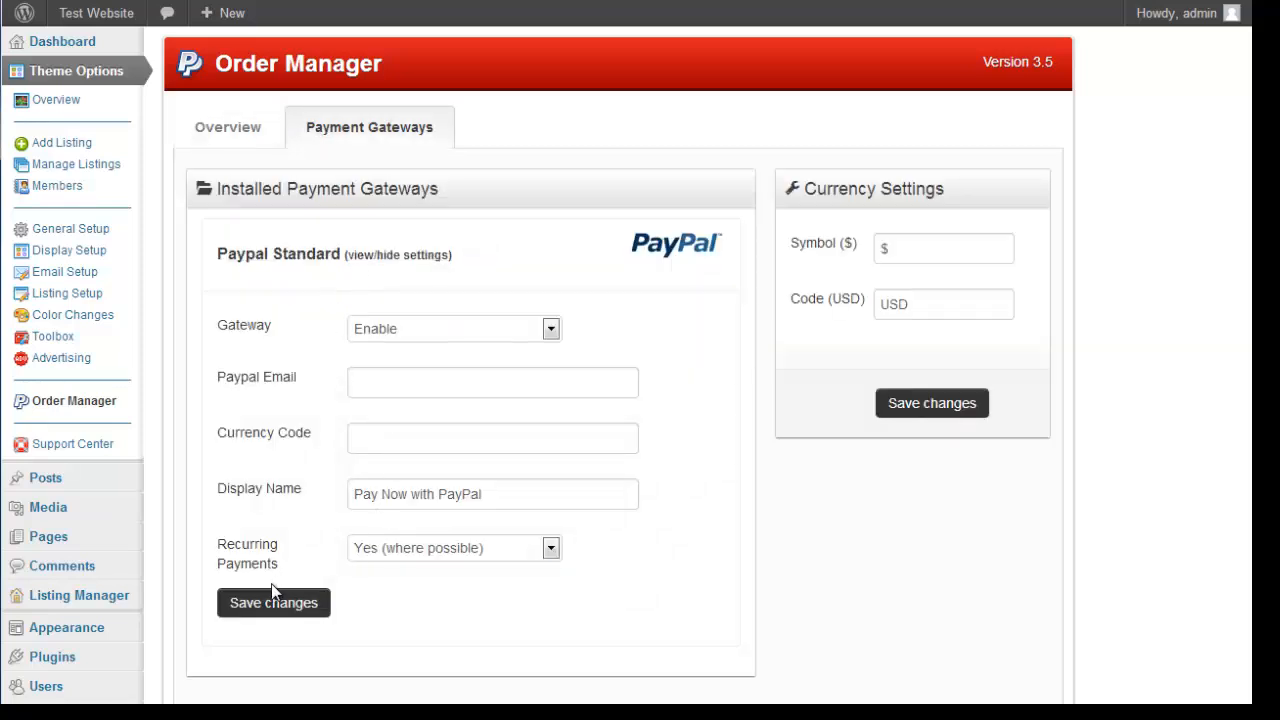
pyautogui.click(249, 143)
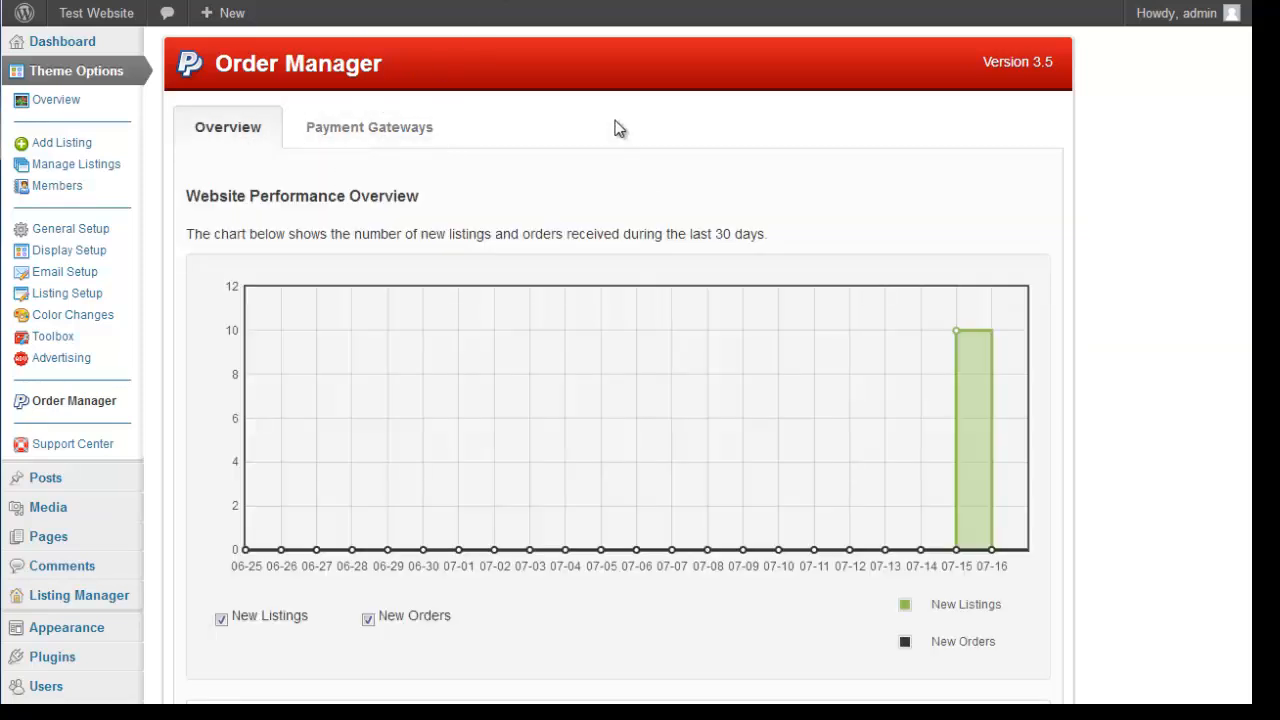
pyautogui.click(401, 142)
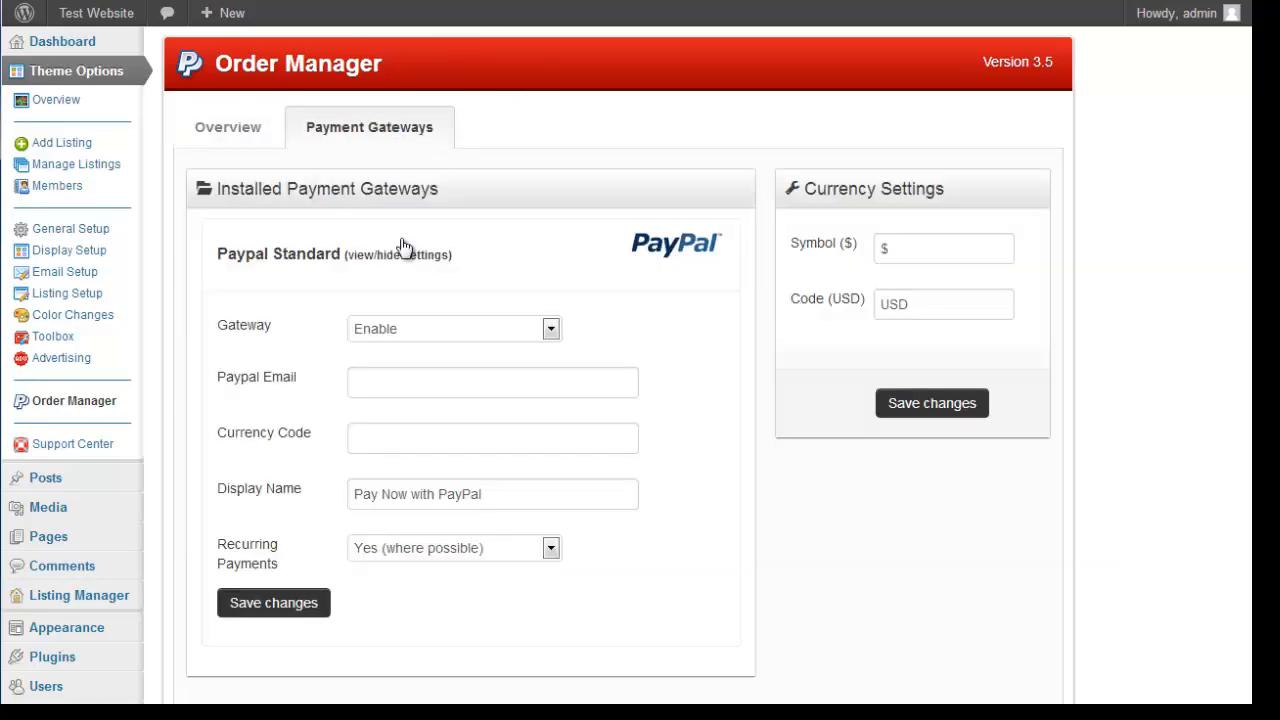
pyautogui.click(435, 381)
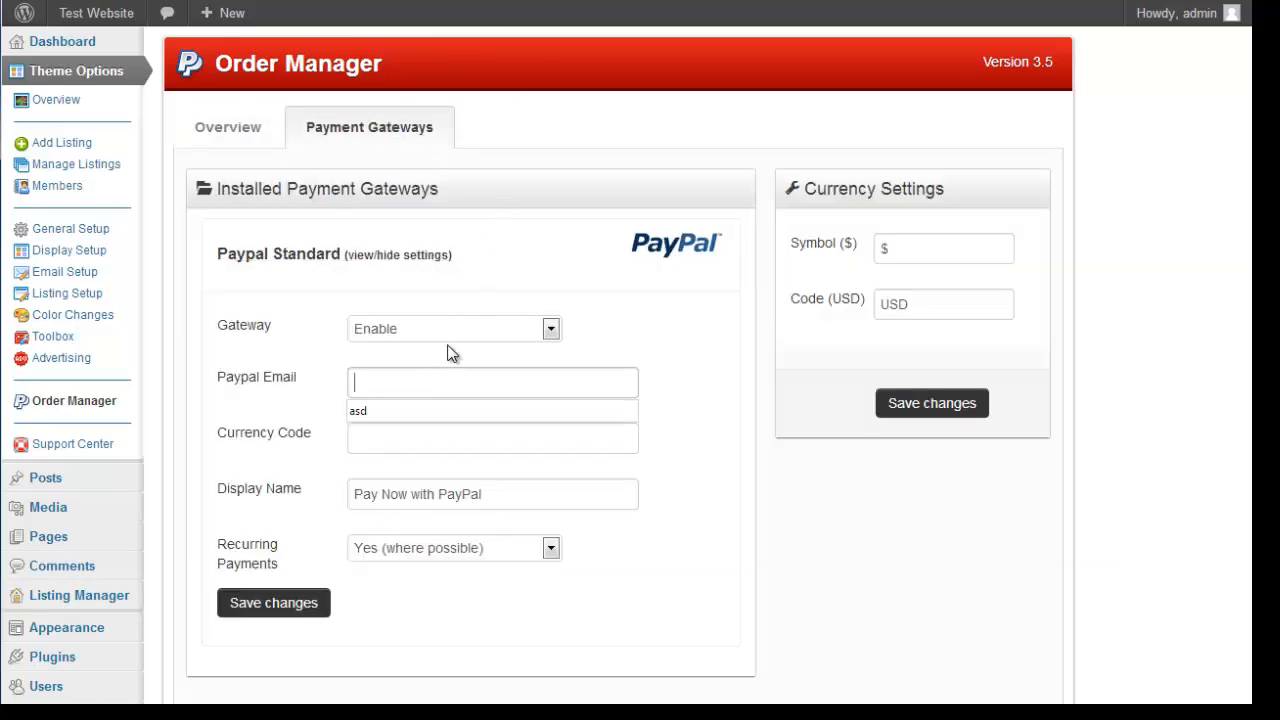
pyautogui.write('me')
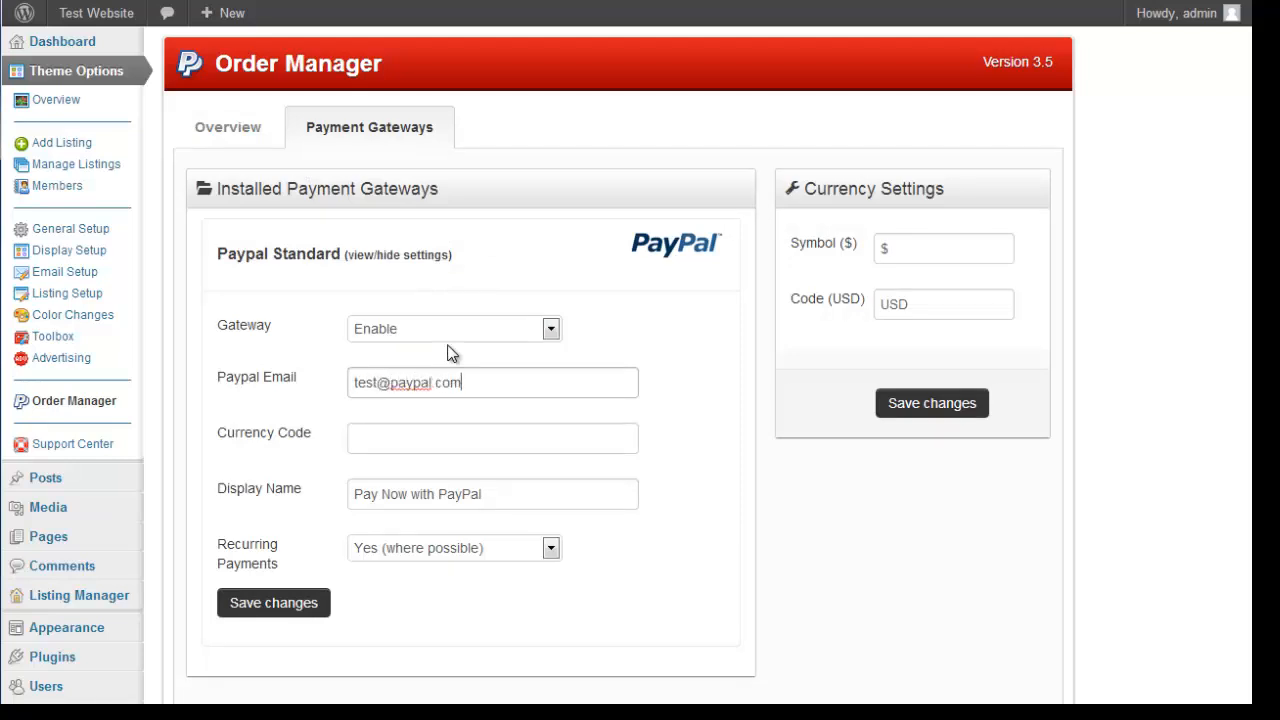
pyautogui.press('Tab')
pyautogui.write('USD')
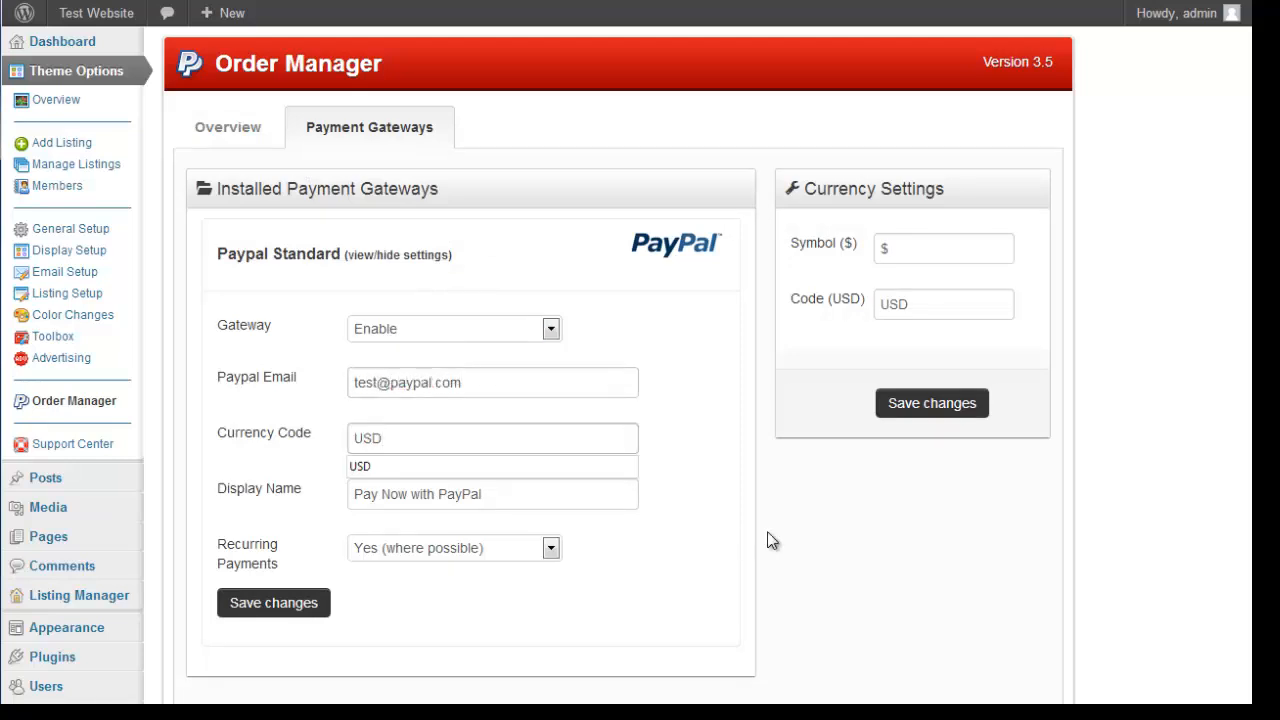
pyautogui.click(305, 610)
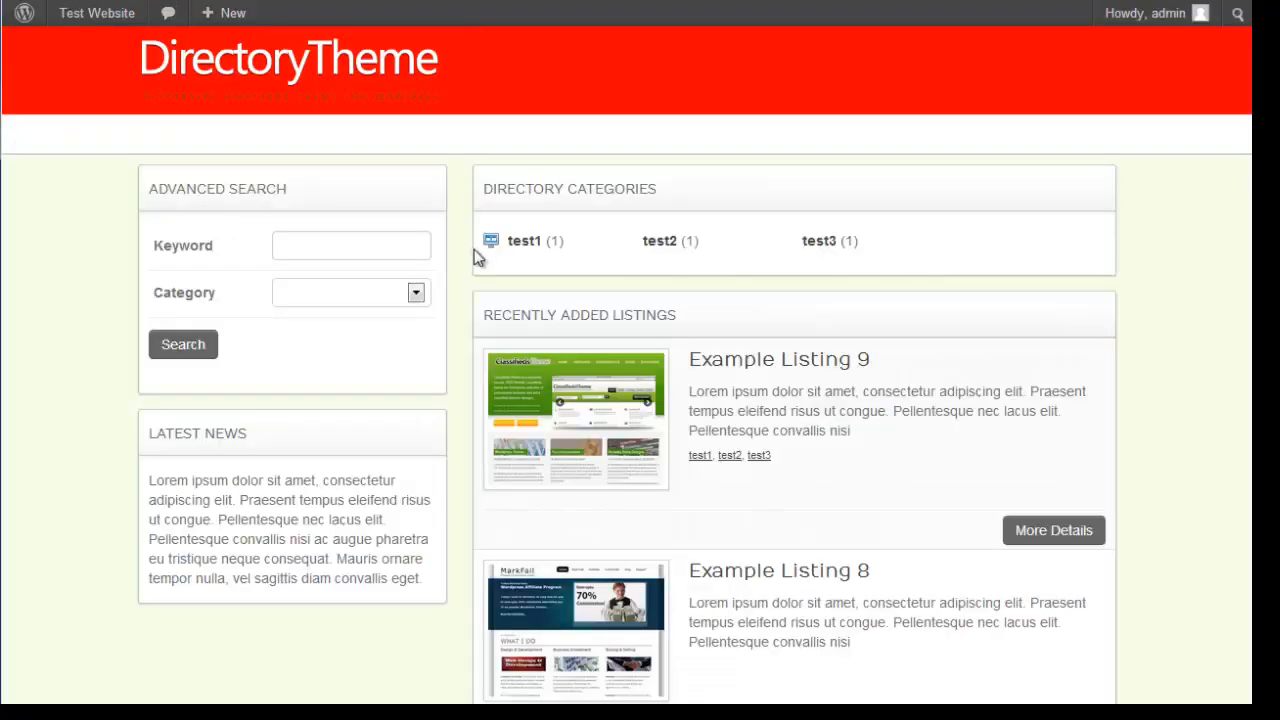
# View Example Listing 9 on the front-end website and open it for editing
pyautogui.click(651, 451)
pyautogui.scroll(-2, 1097, 400)
pyautogui.scroll(2, 1102, 390)
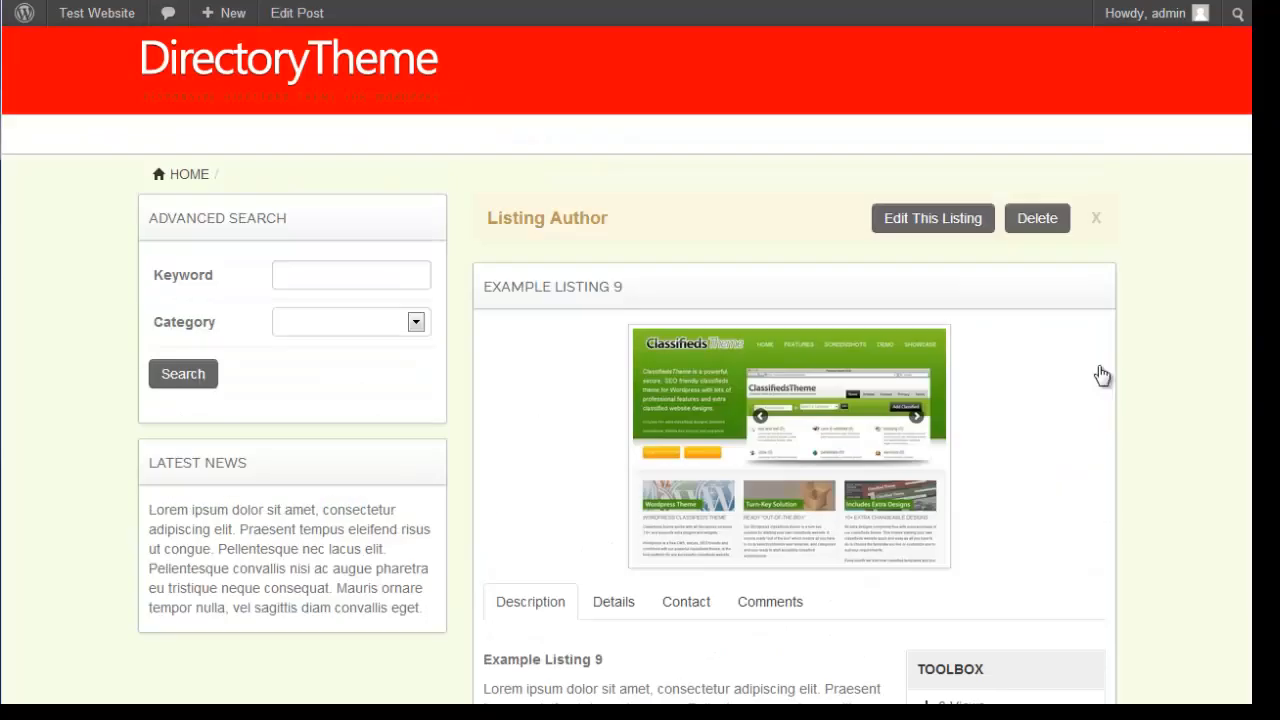
pyautogui.click(932, 218)
pyautogui.scroll(-3, 1095, 308)
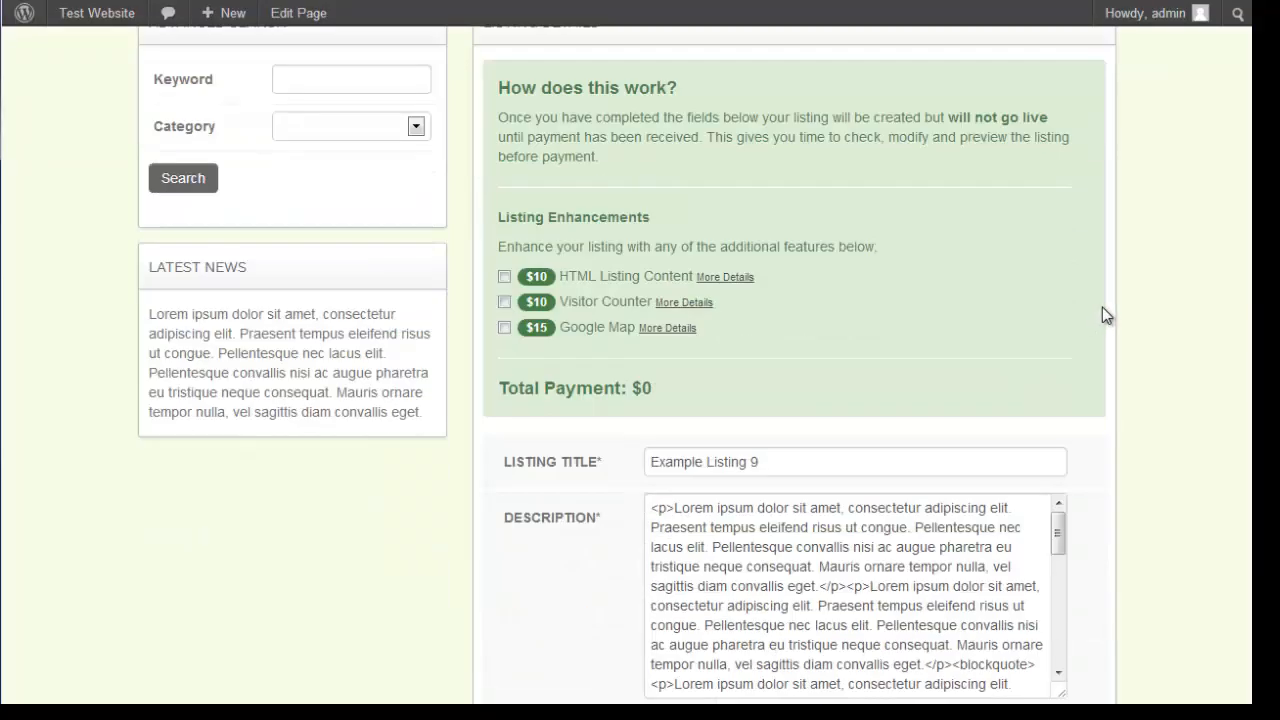
# Select the $10 HTML Listing Content enhancement and make the first paragraph of the listing description bold
pyautogui.click(504, 179)
pyautogui.scroll(-1, 752, 477)
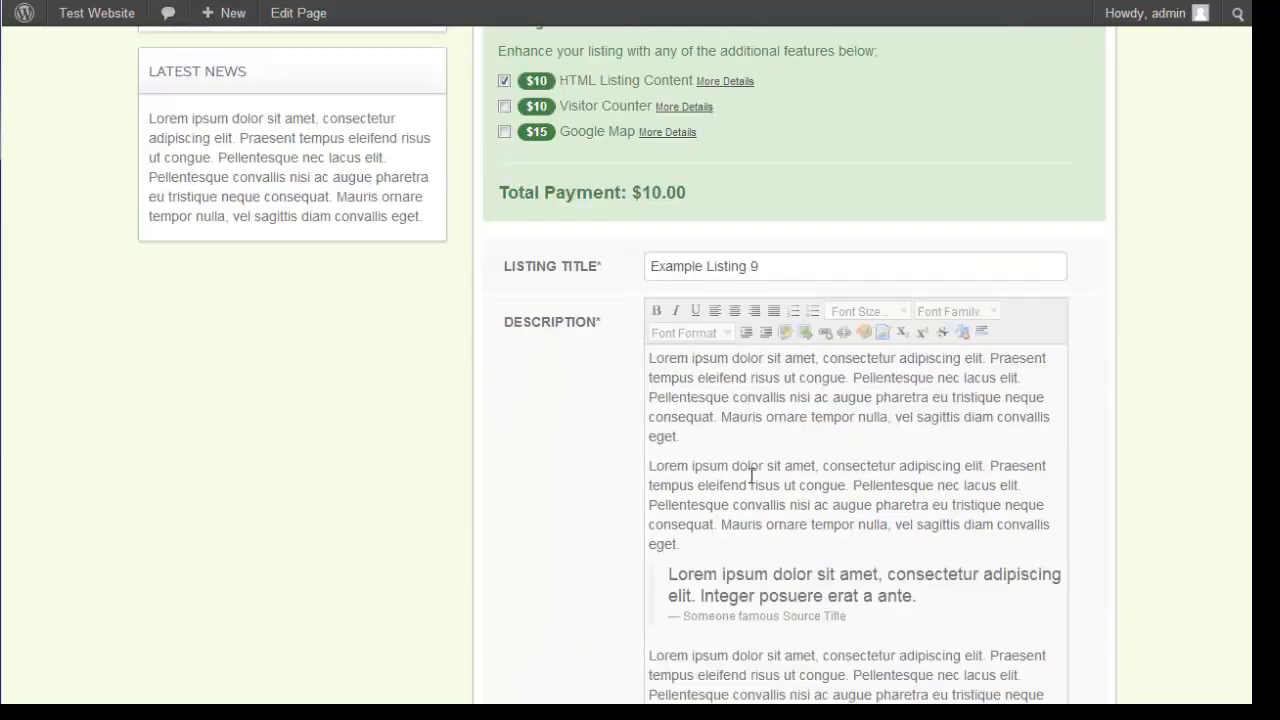
pyautogui.moveTo(693, 436); pyautogui.dragTo(614, 360)
pyautogui.click(655, 310)
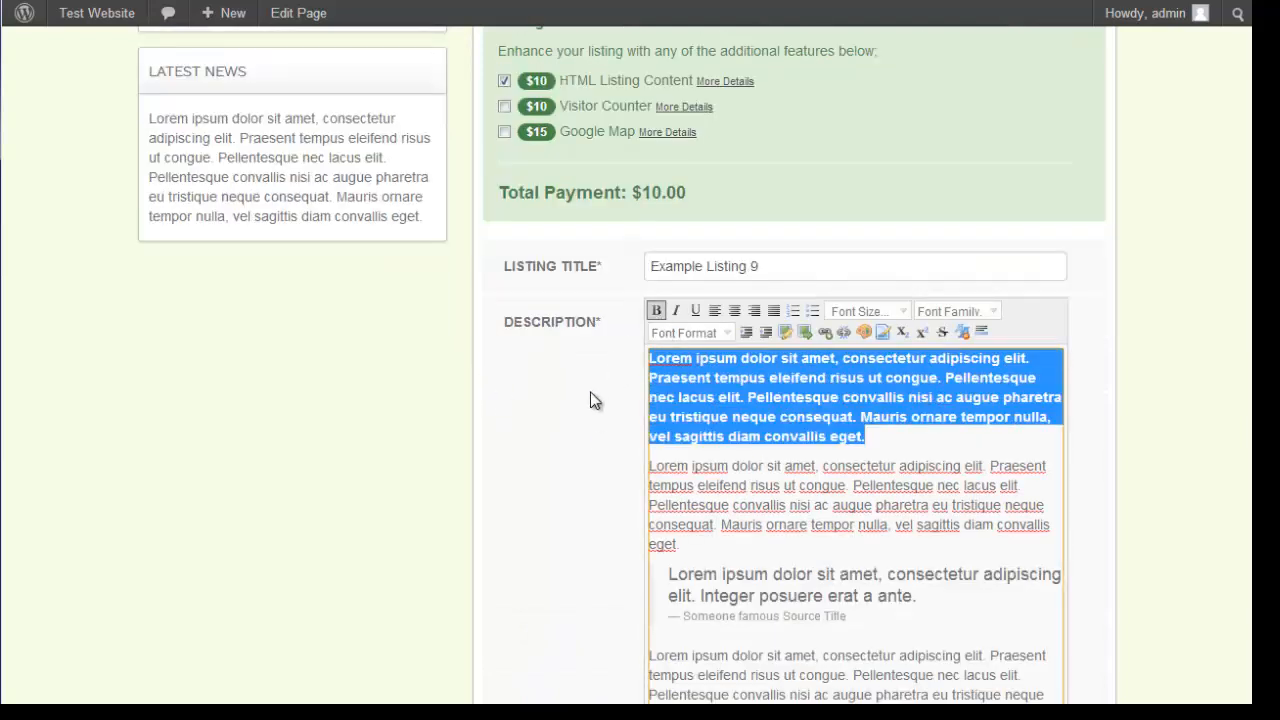
# Place the listing's location marker on Scarborough in the United Kingdom on the company location map and save the listing
pyautogui.scroll(-6, 501, 373)
pyautogui.scroll(-5, 503, 373)
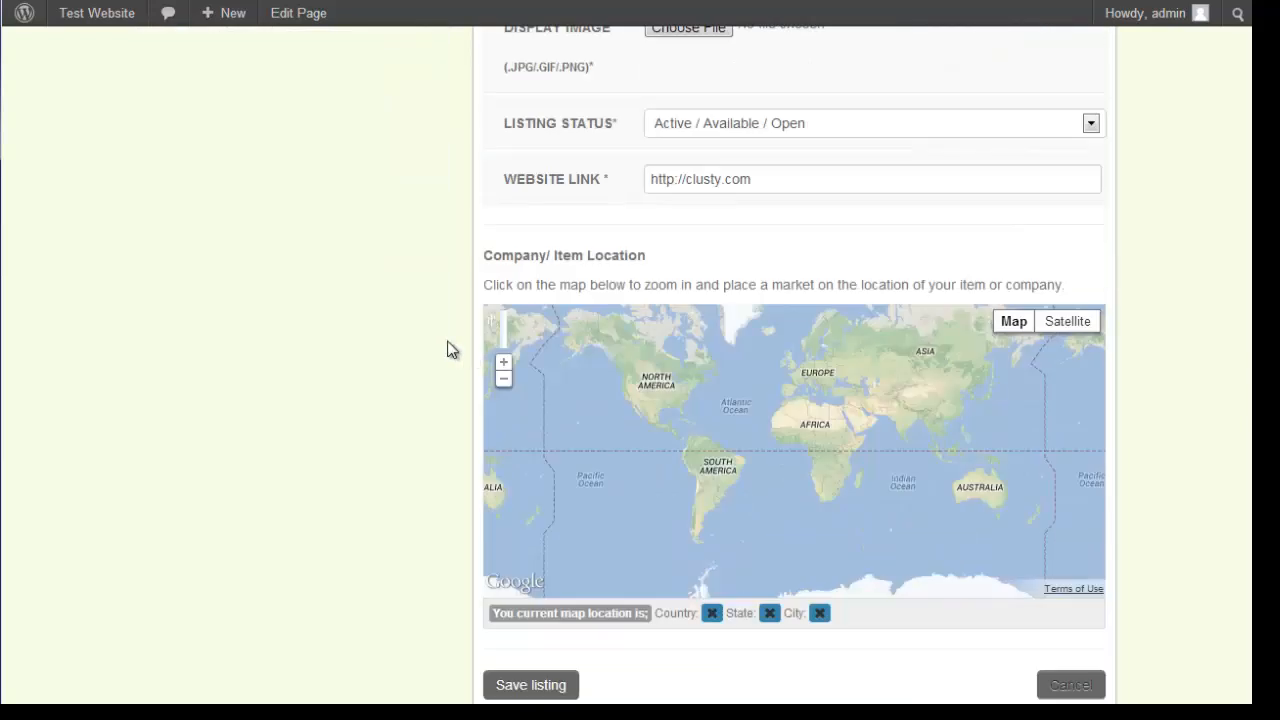
pyautogui.click(811, 423)
pyautogui.moveTo(799, 337); pyautogui.dragTo(752, 443)
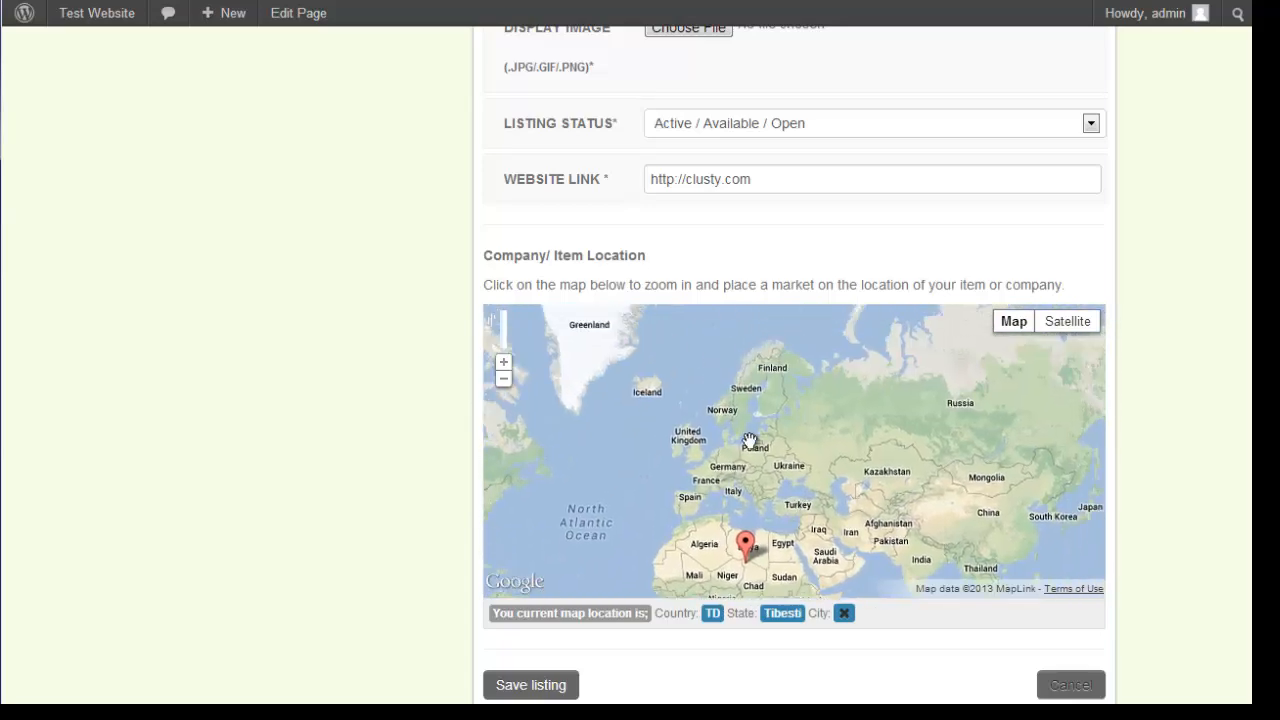
pyautogui.scroll(1, 697, 447)
pyautogui.click(629, 434)
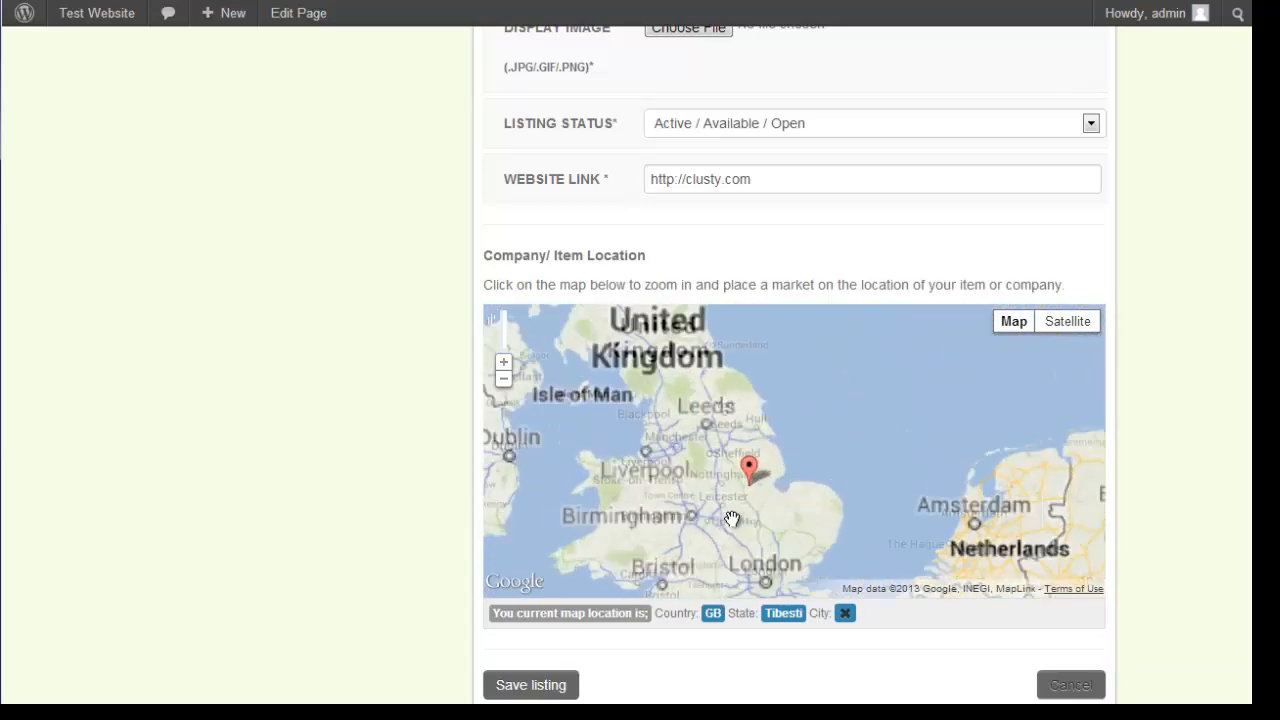
pyautogui.click(766, 452)
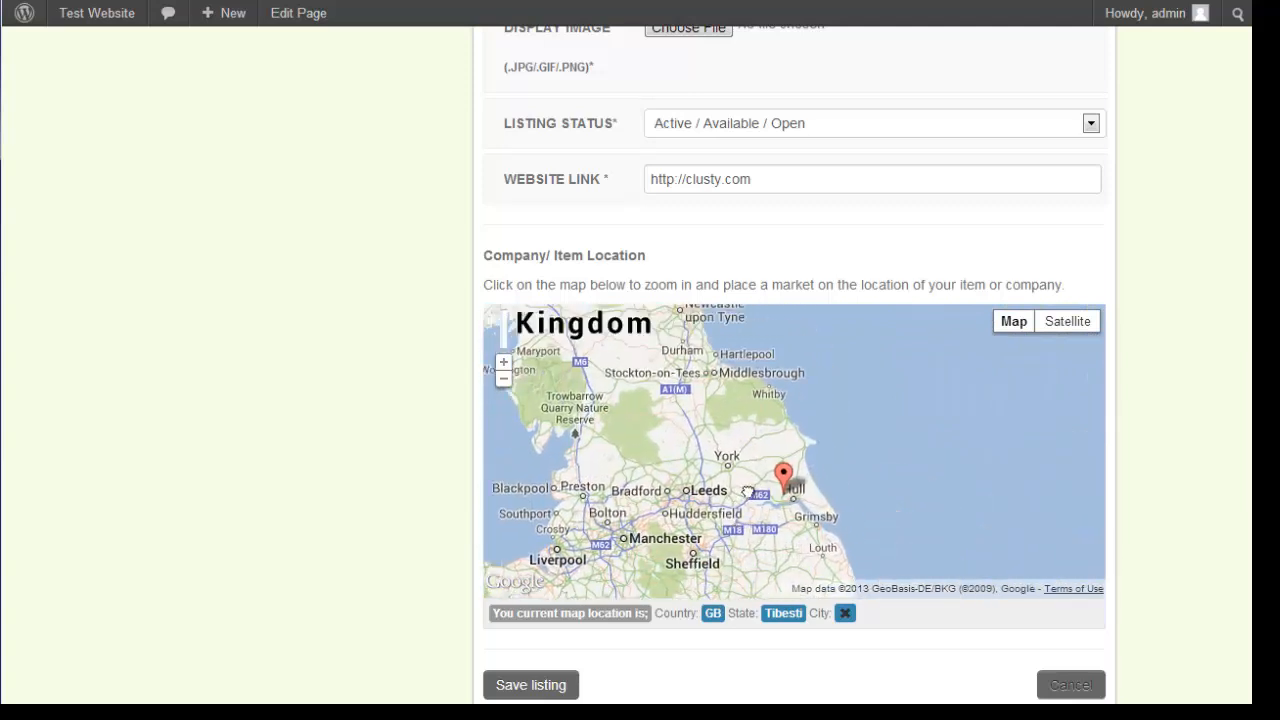
pyautogui.click(783, 461)
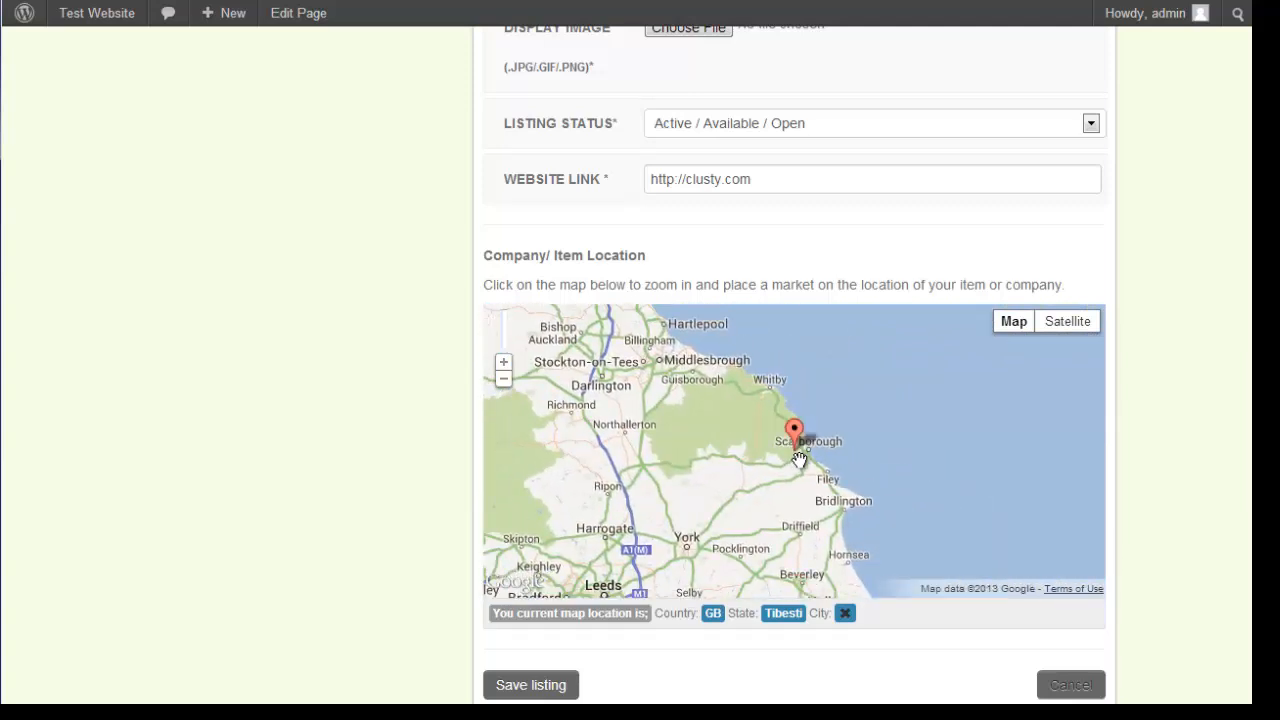
pyautogui.click(840, 443)
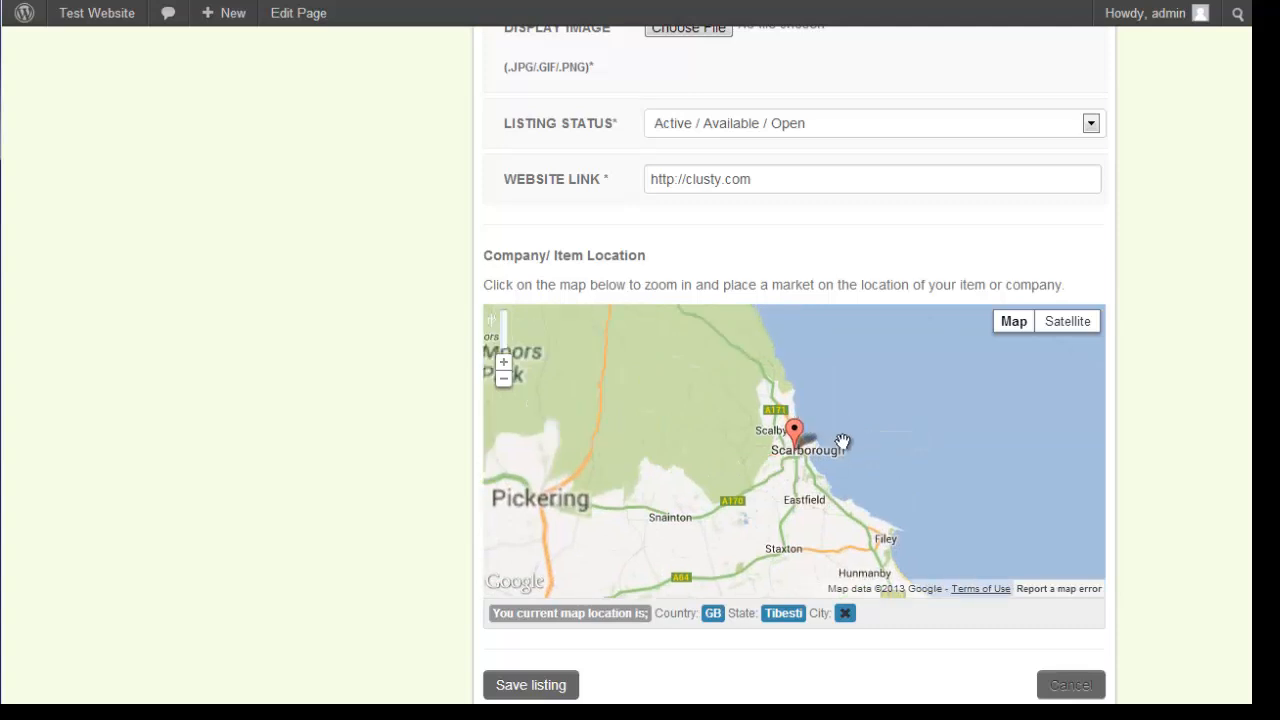
pyautogui.click(548, 686)
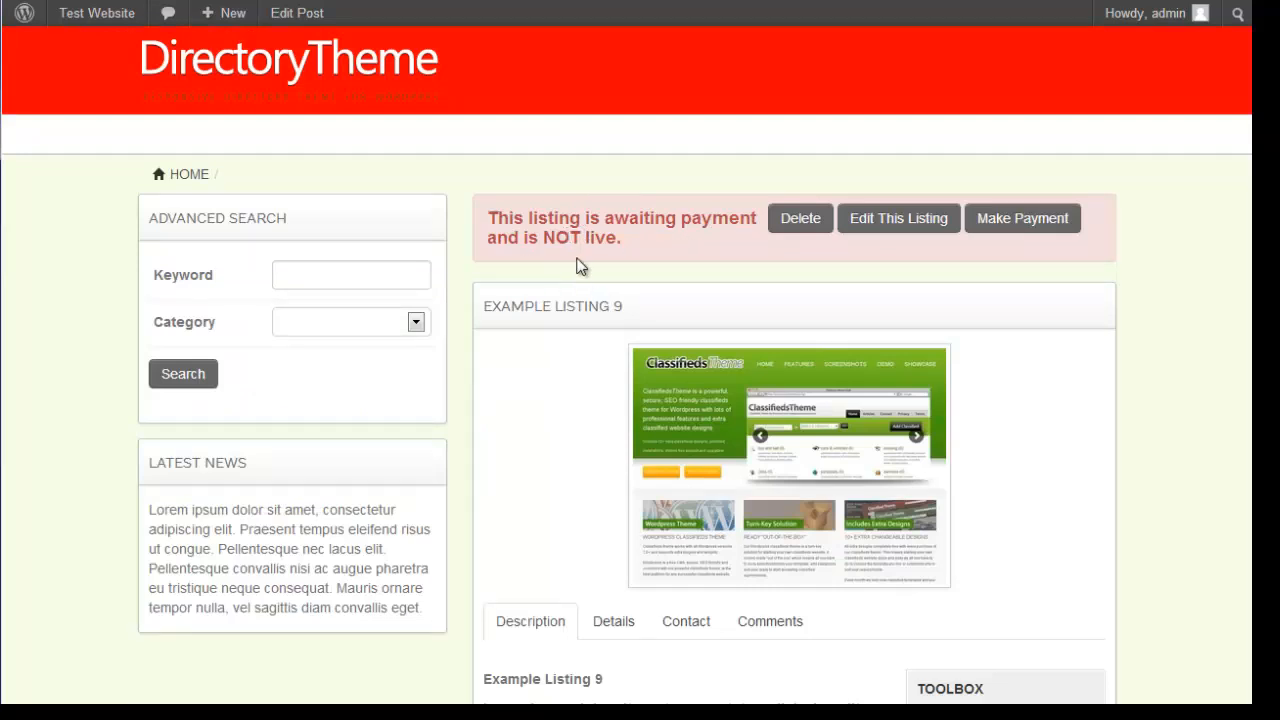
# Open the $10 payment options for Example Listing 9 and complete the payment with the admin test callback
pyautogui.scroll(-2, 523, 337)
pyautogui.scroll(2, 523, 337)
pyautogui.click(1040, 224)
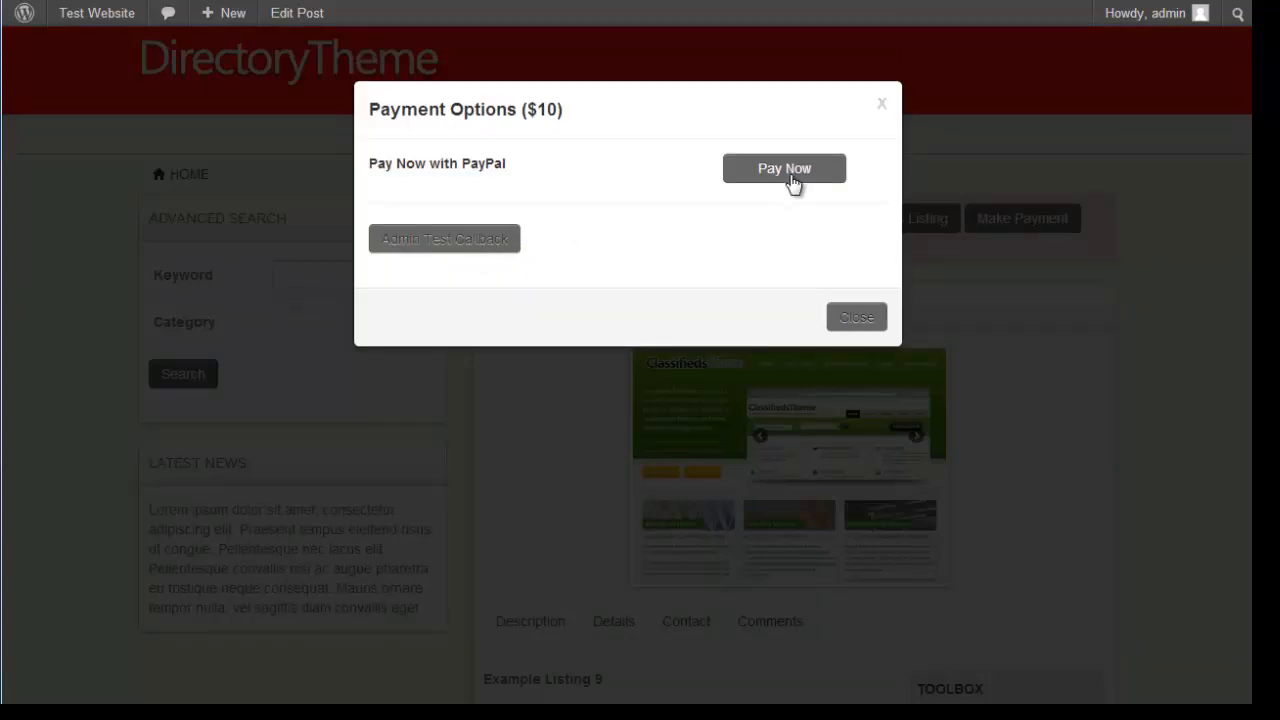
pyautogui.click(467, 241)
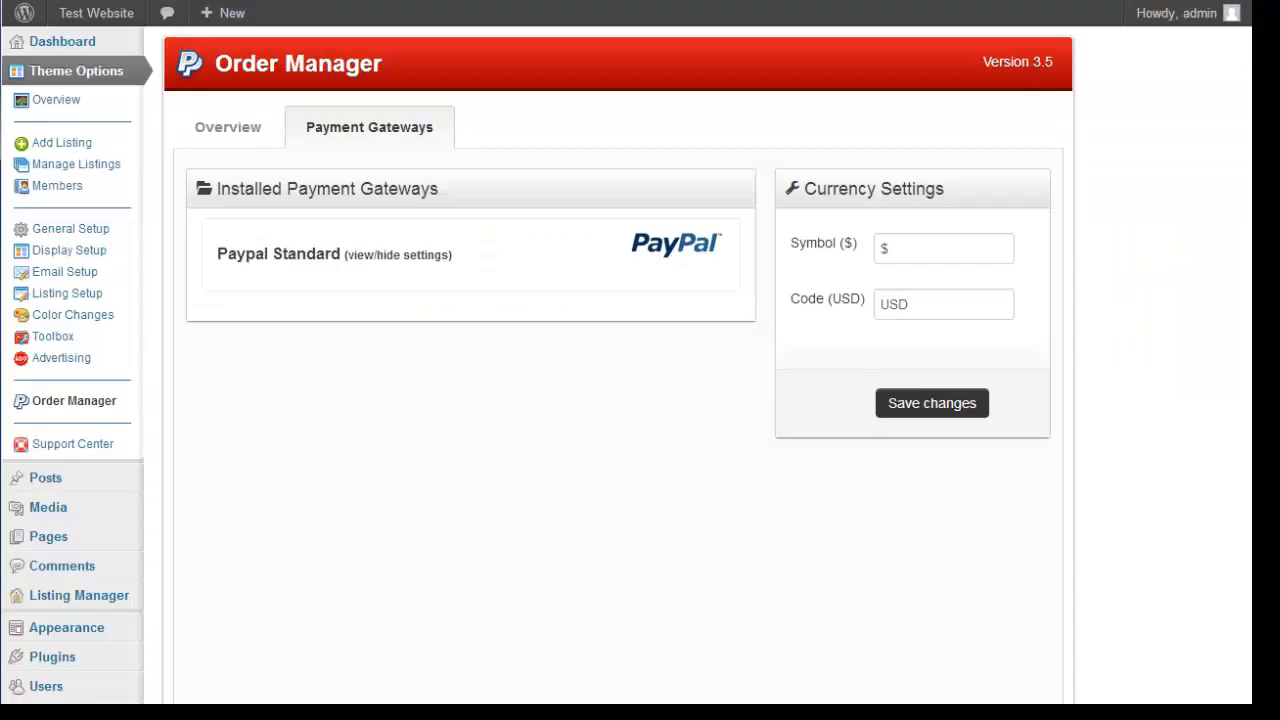
# Refresh the Order Manager in the WordPress admin and check the performance chart and order table for the new order
pyautogui.click(101, 406)
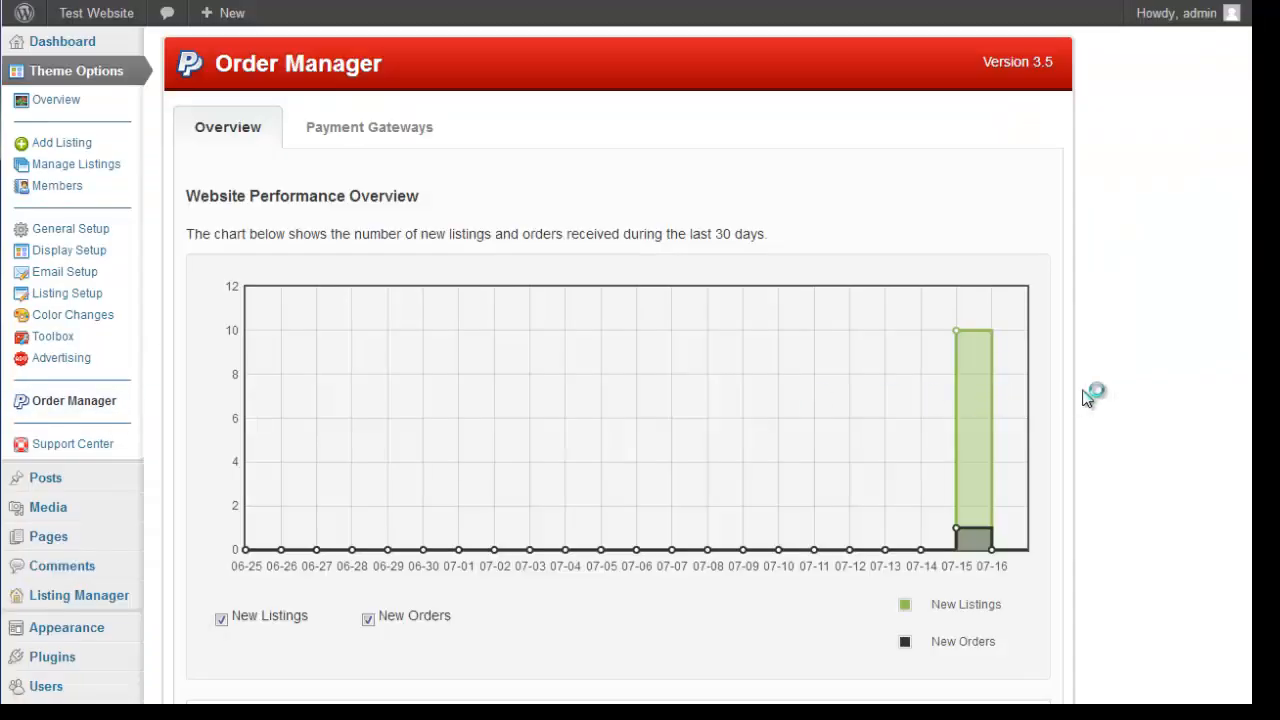
pyautogui.scroll(-4, 1086, 398)
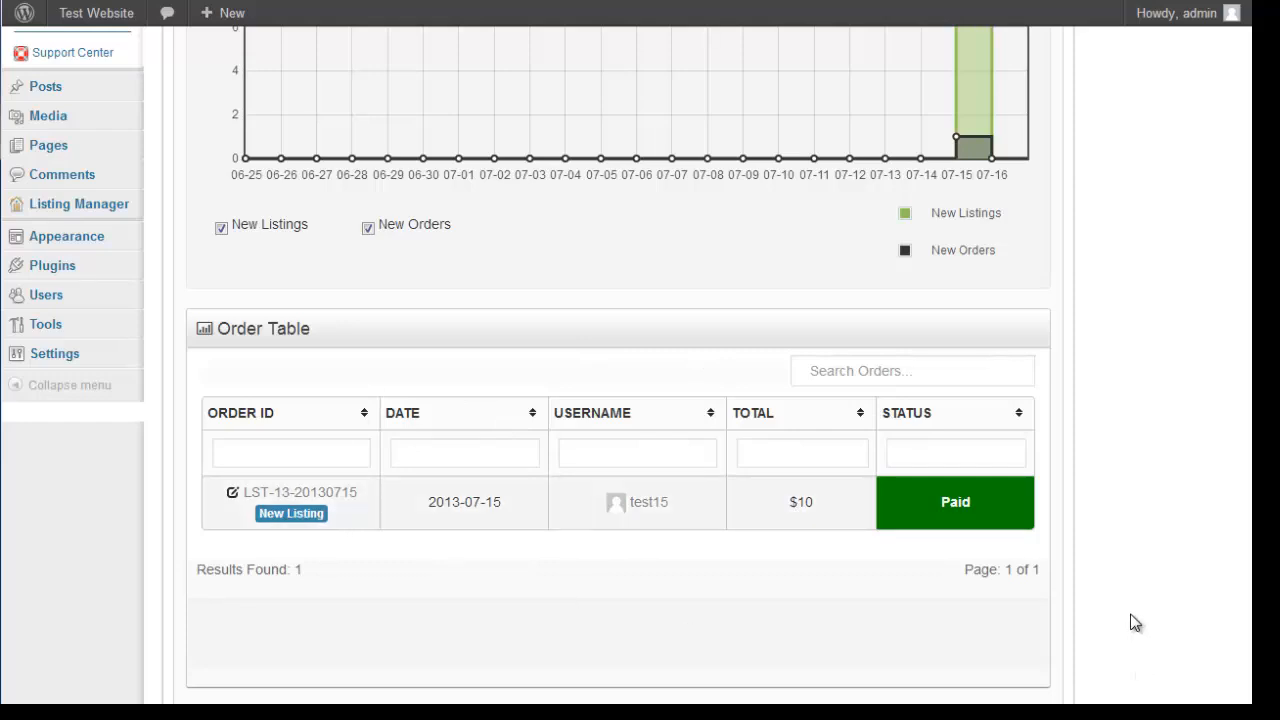
pyautogui.scroll(4, 1136, 622)
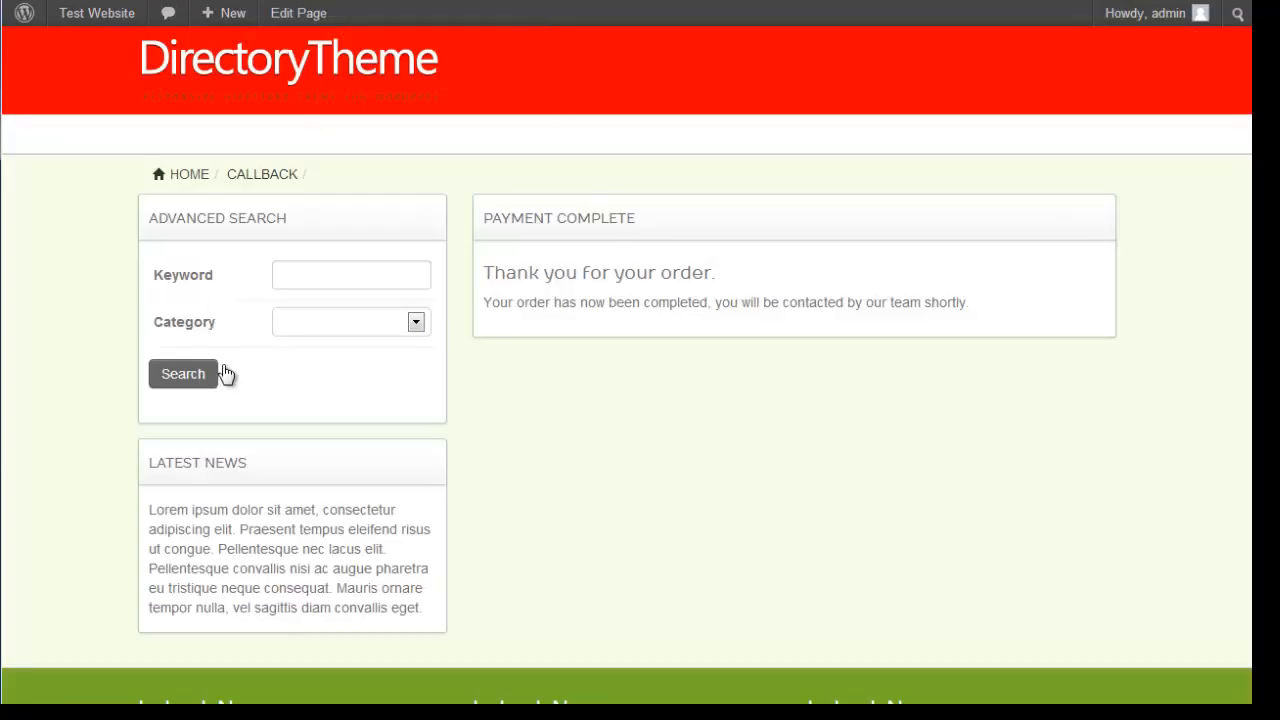
# Search all listings on the front-end website, open Example Listing 9, and review its formatted description and listing details
pyautogui.click(184, 376)
pyautogui.click(757, 330)
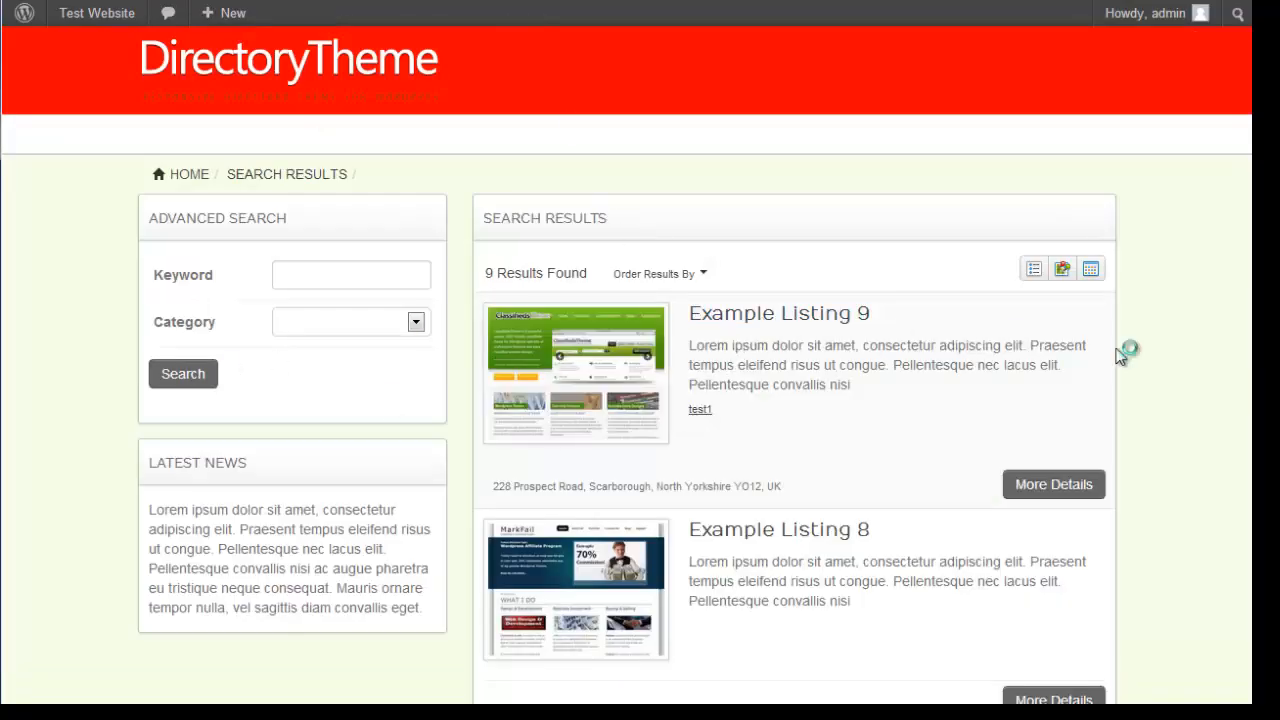
pyautogui.scroll(-10, 640, 364)
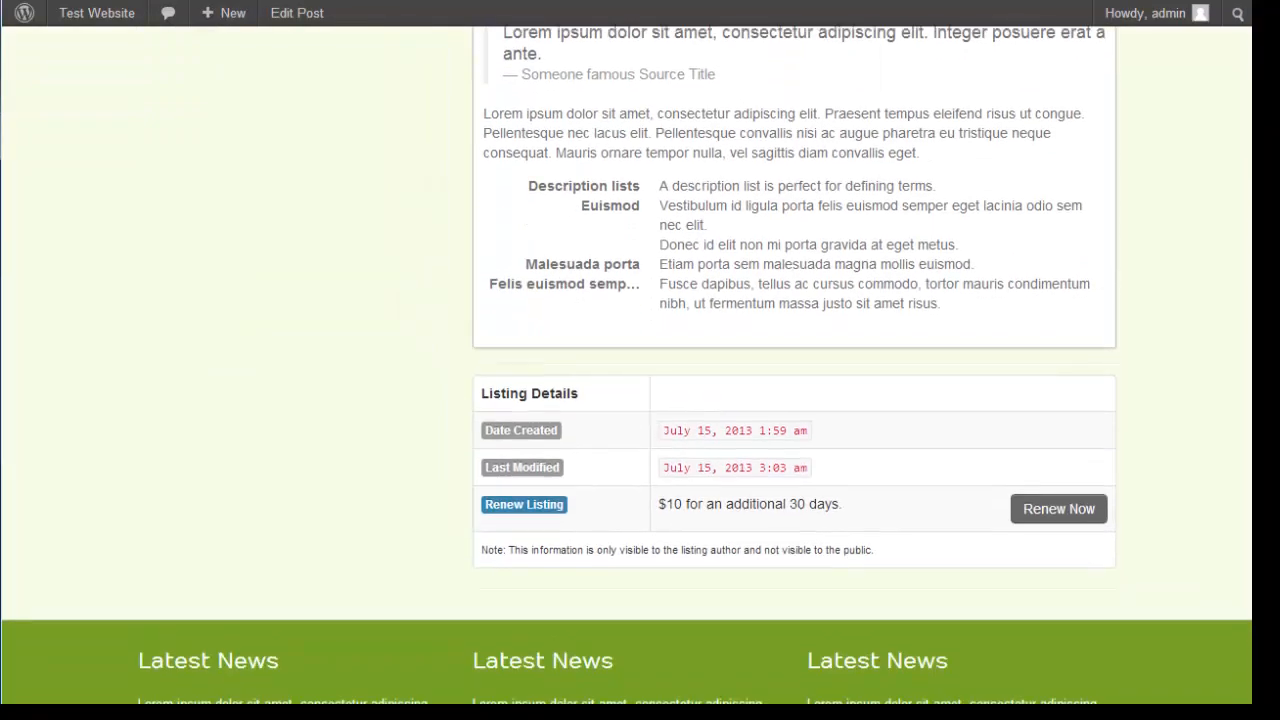
pyautogui.scroll(-1, 815, 545)
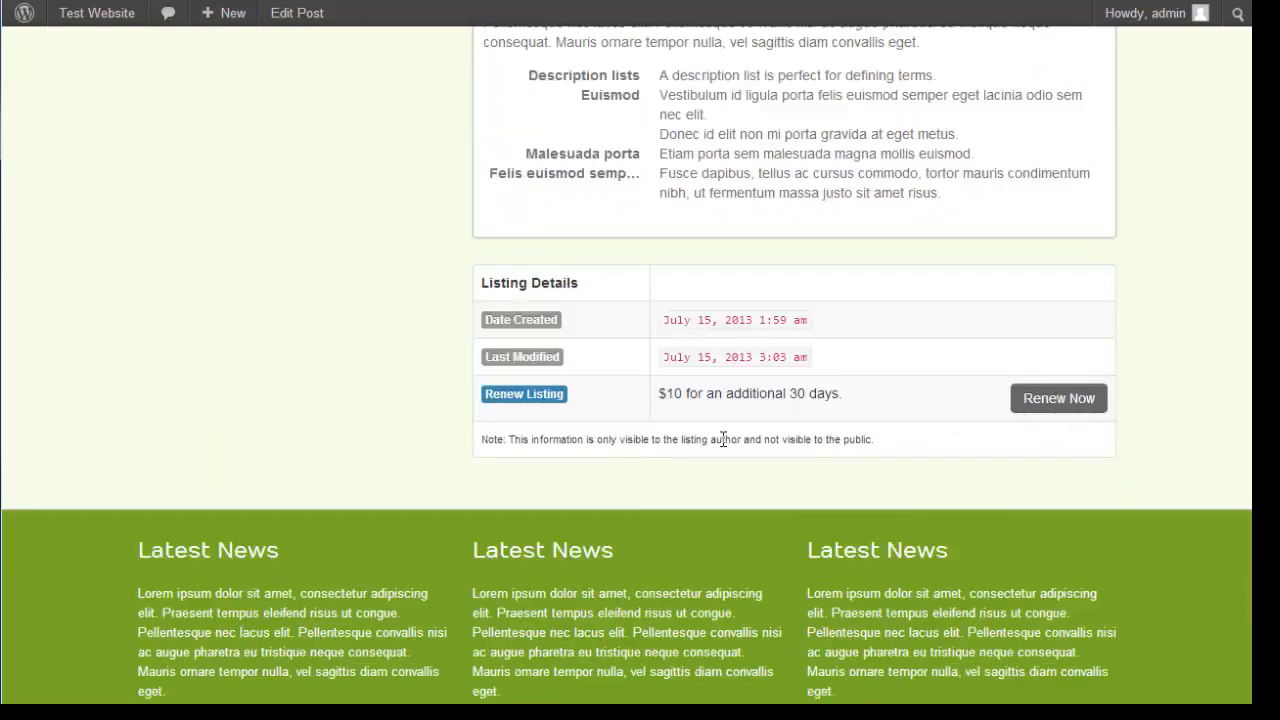
pyautogui.scroll(15, 723, 439)
pyautogui.scroll(-5, 503, 434)
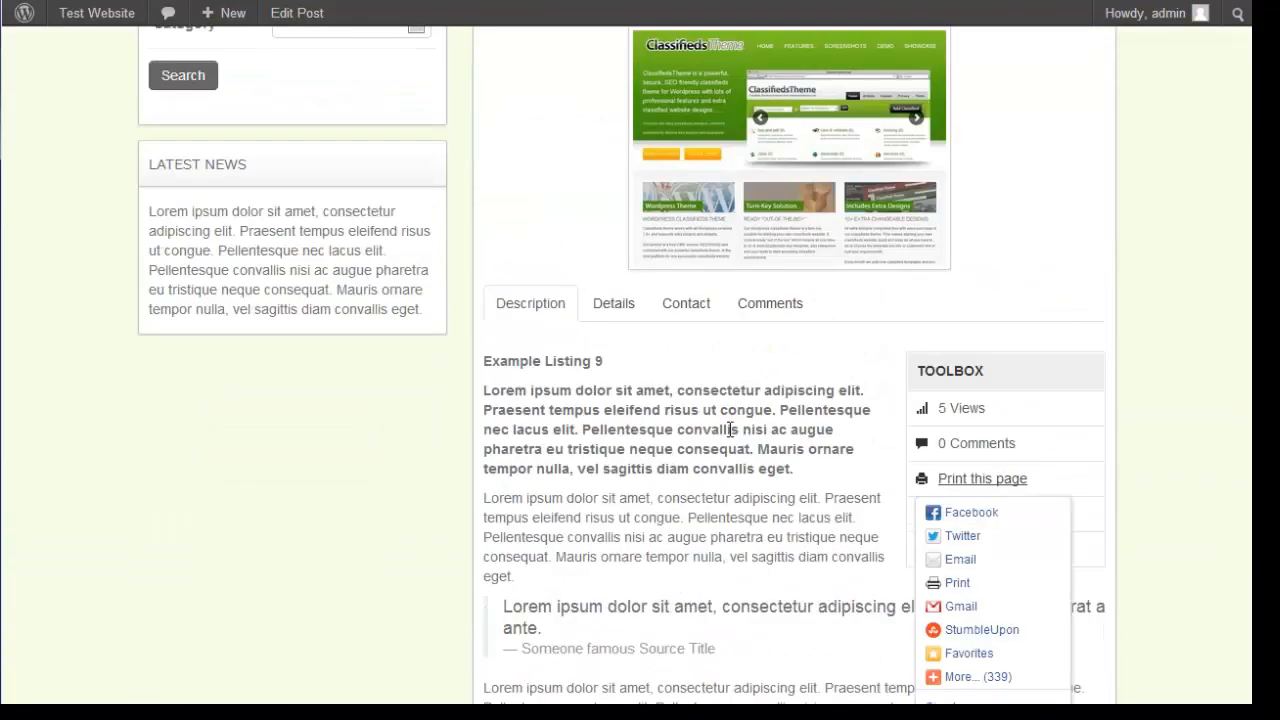
pyautogui.scroll(-10, 730, 429)
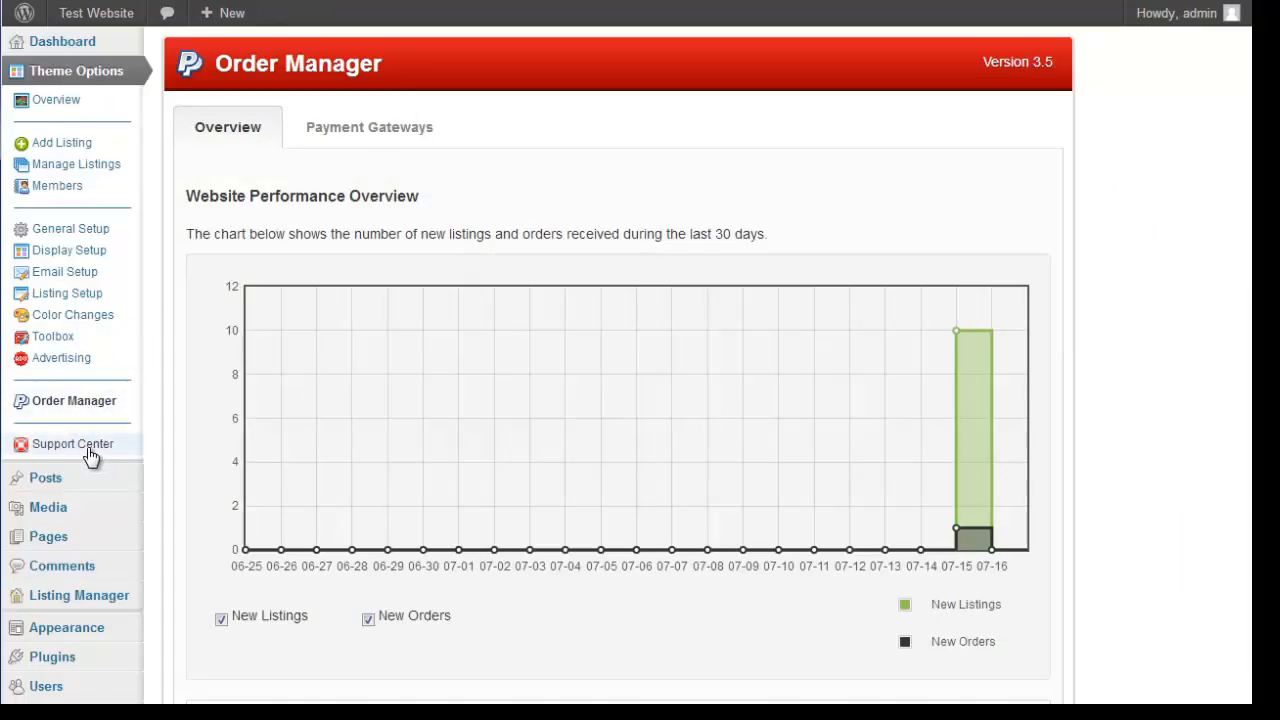
# Open the Support Center from the WordPress admin, then go to the theme options Overview page
pyautogui.click(86, 443)
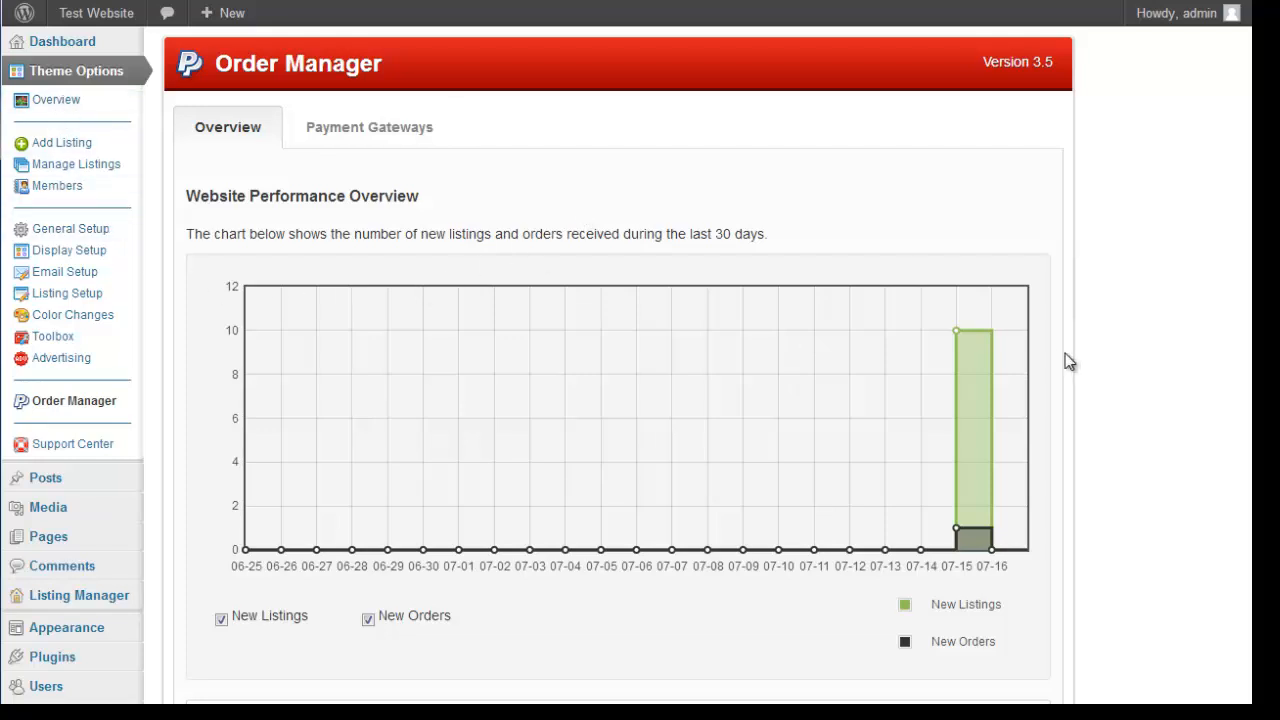
pyautogui.click(74, 103)
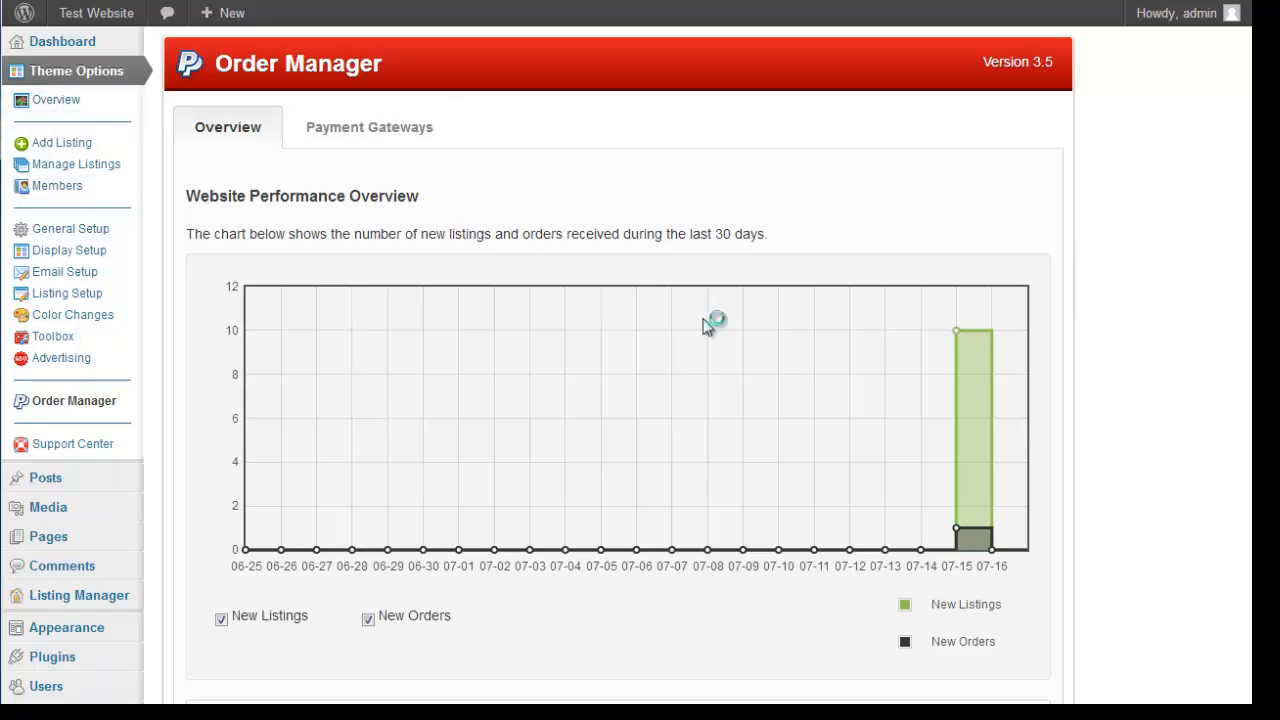